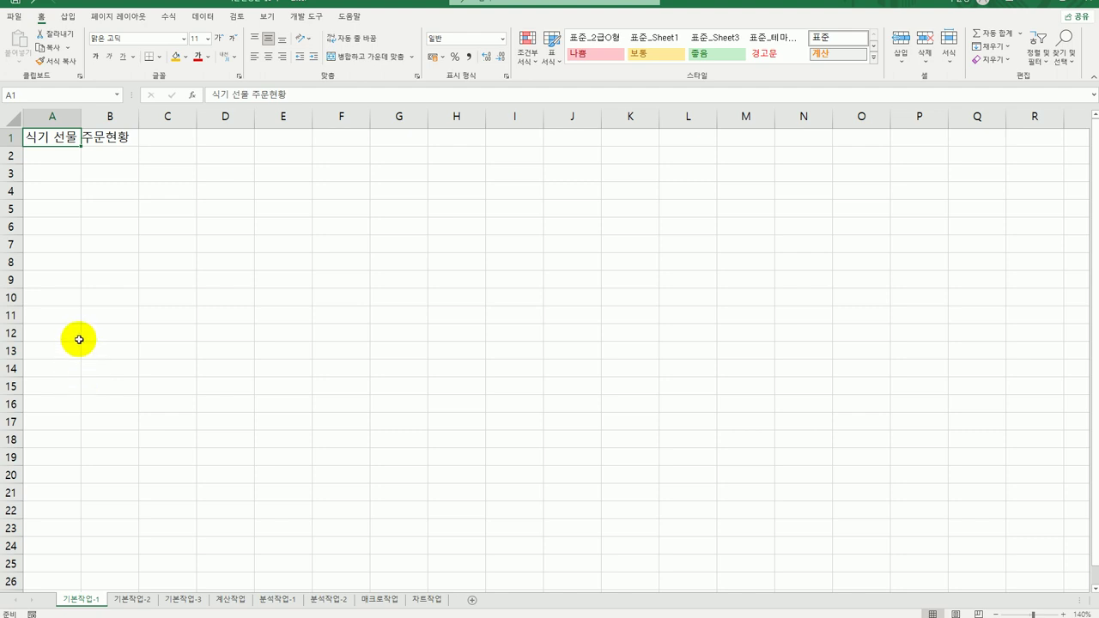
click(59, 175)
drag(168, 206, 420, 347)
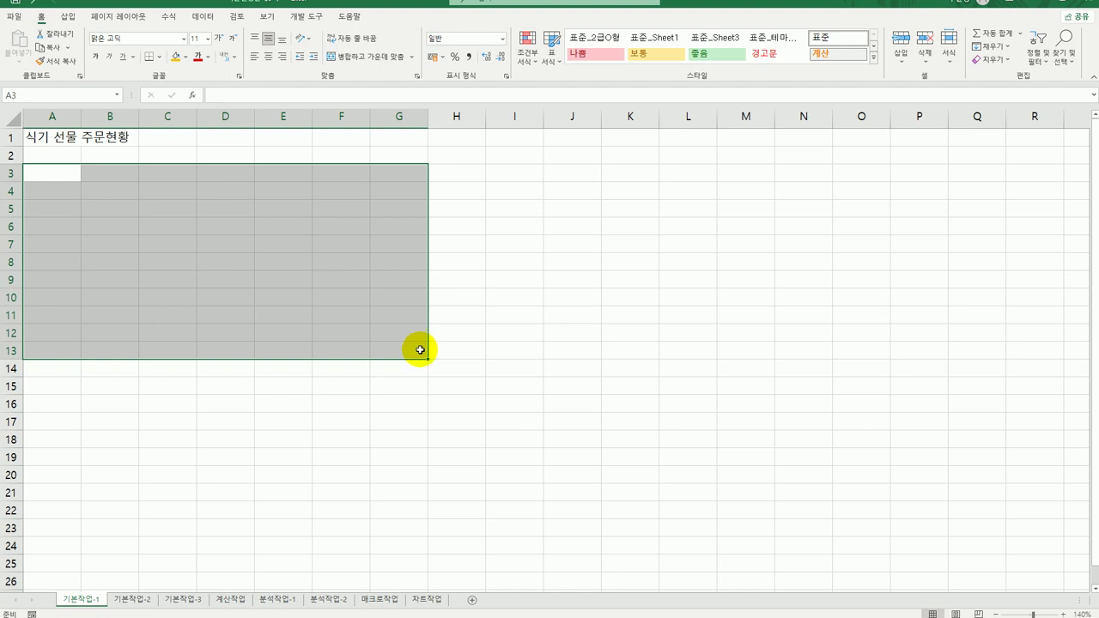
click(400, 158)
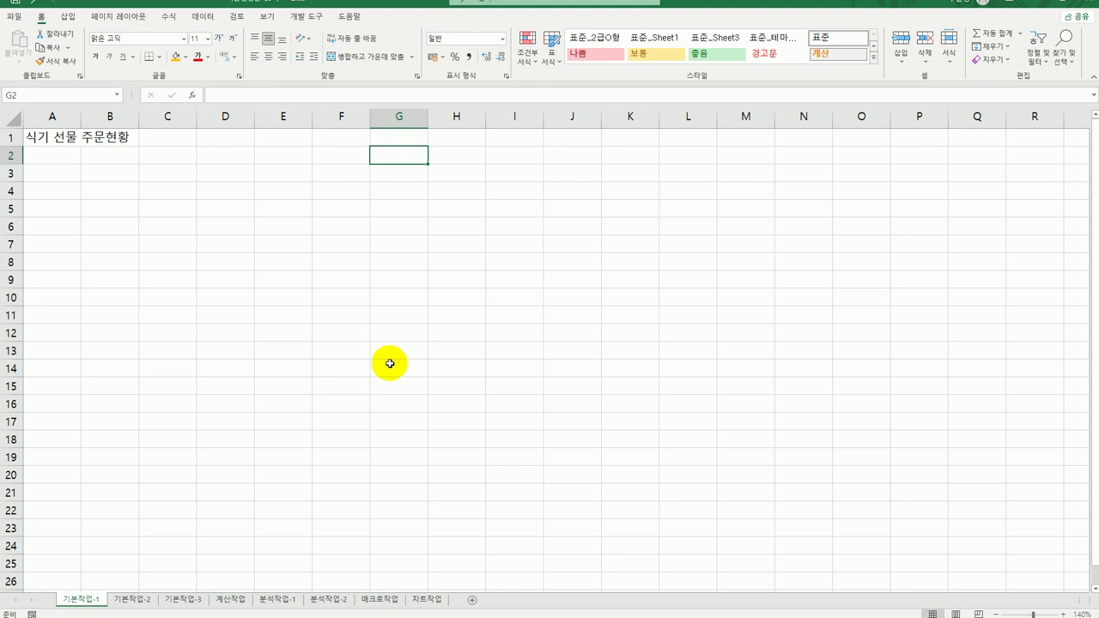
On sheet 기본작업-2, set the title range A1:H1 to the horizontal alignment 선택 영역의 가운데로 (center across selection).
click(134, 601)
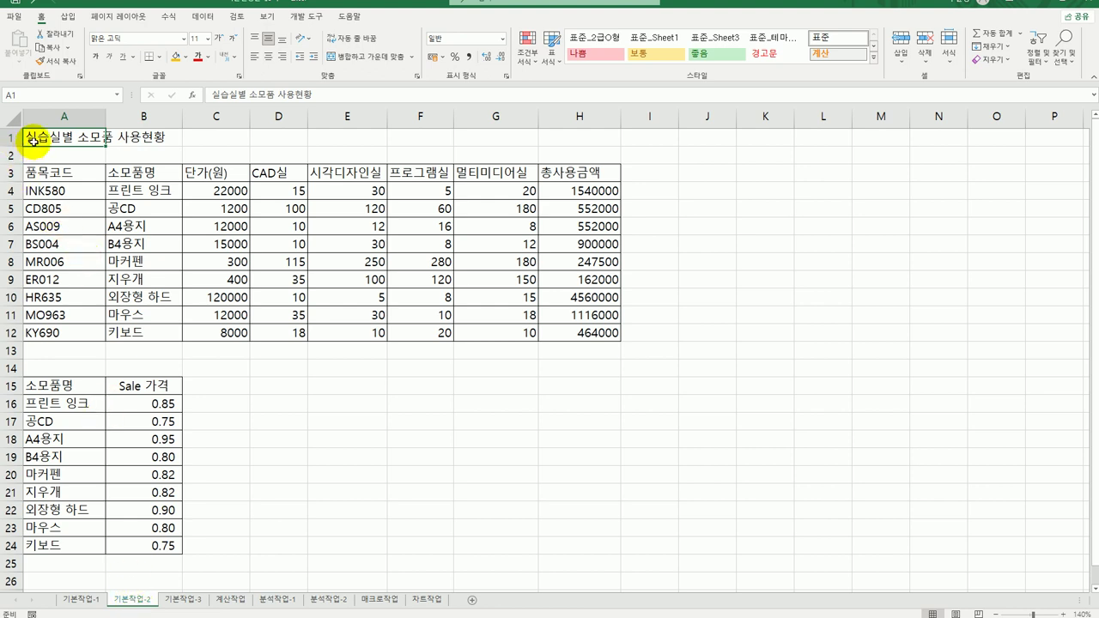
drag(26, 135, 567, 135)
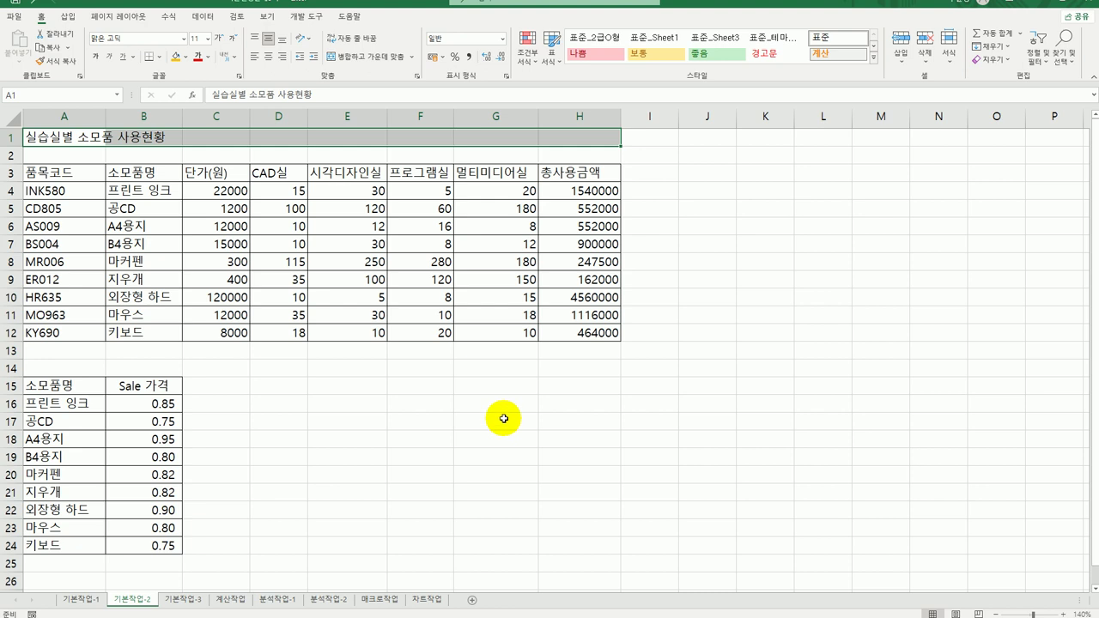
right_click(366, 134)
click(453, 402)
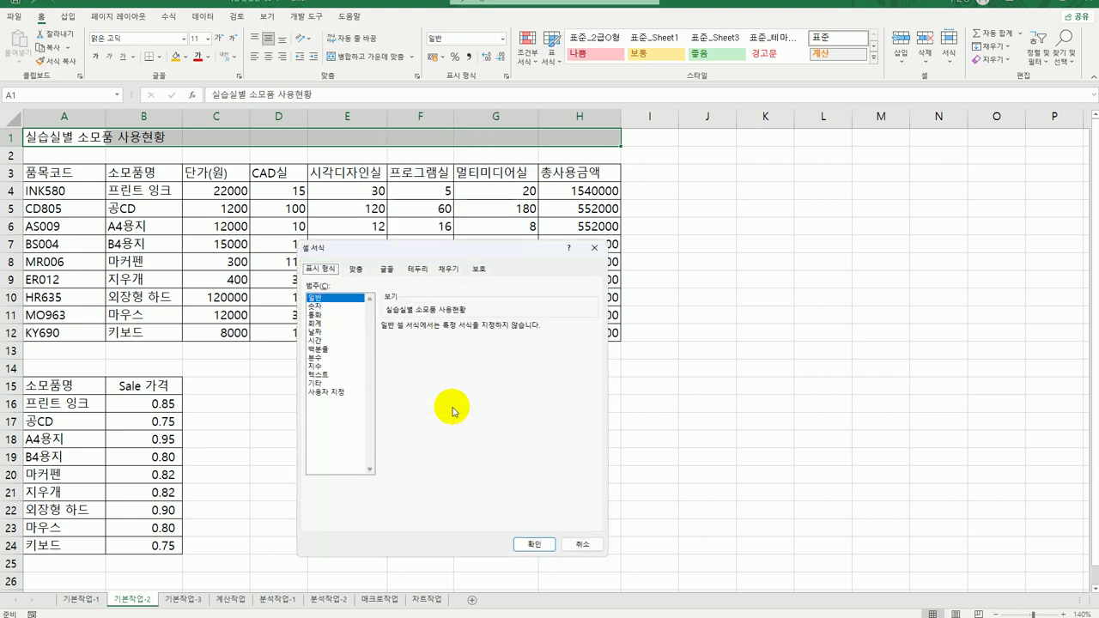
click(356, 269)
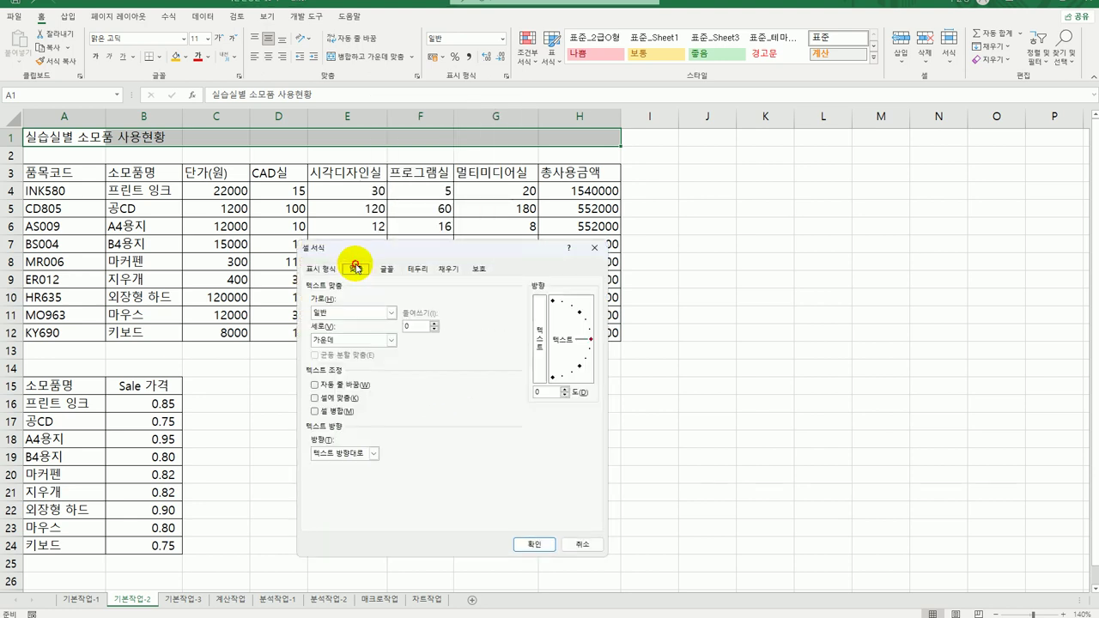
click(358, 312)
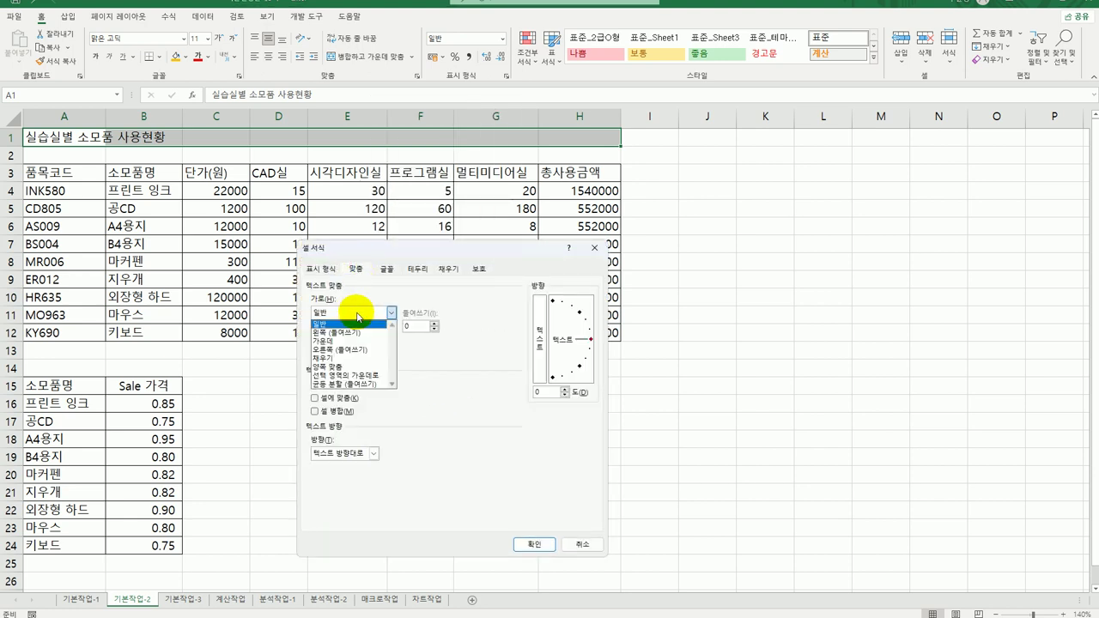
click(352, 375)
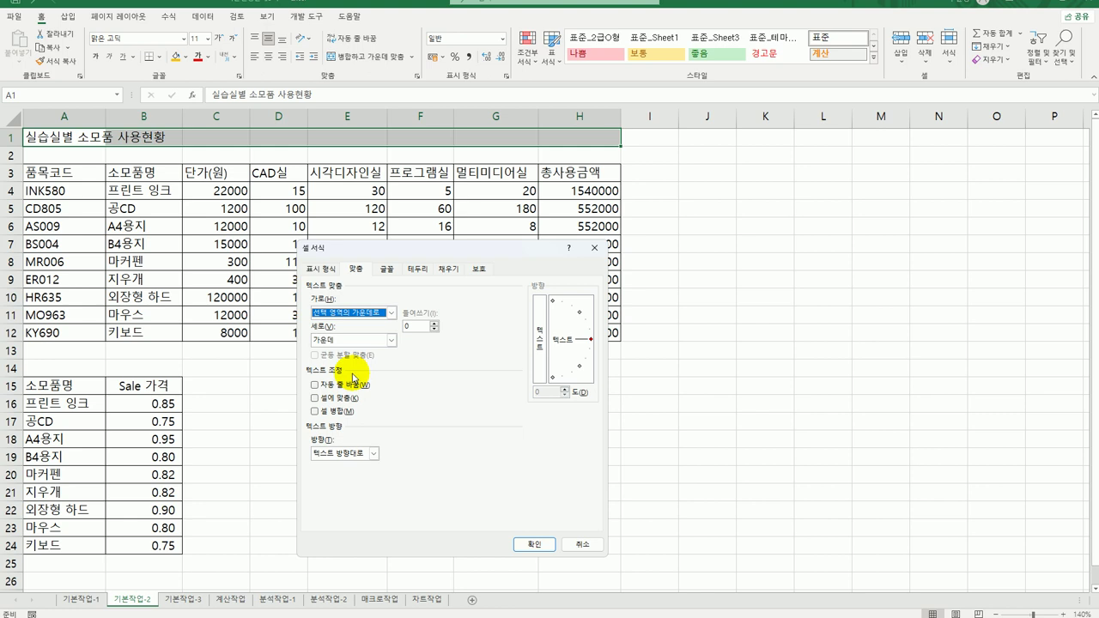
Format the title in A1:H1 with the 궁서 font, bold (굵게) style and size 16, and apply the cell formatting.
click(387, 269)
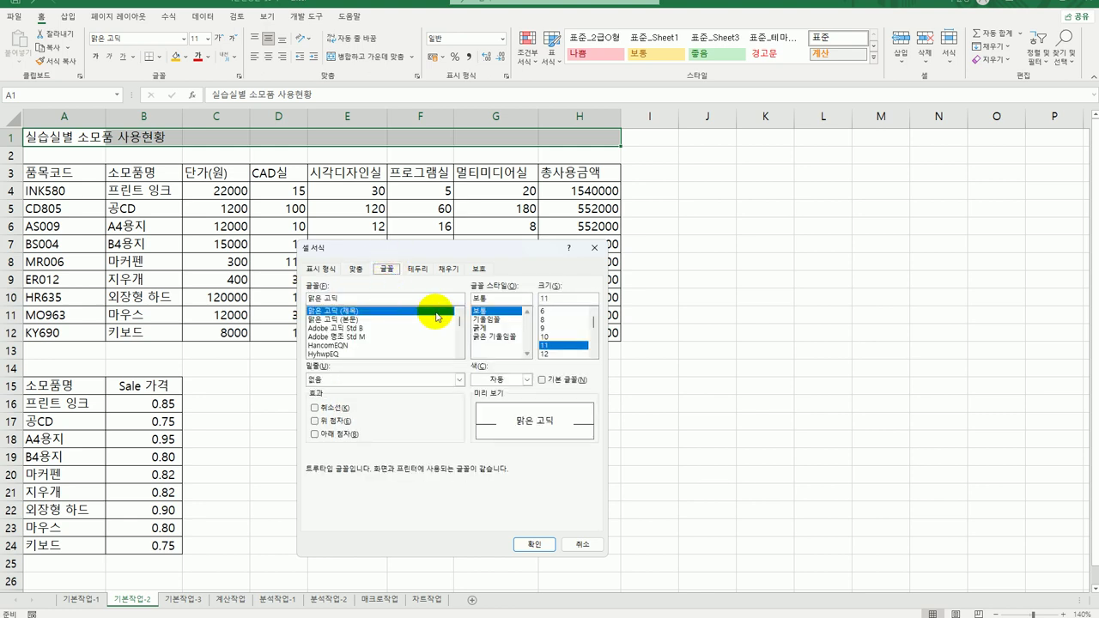
click(383, 310)
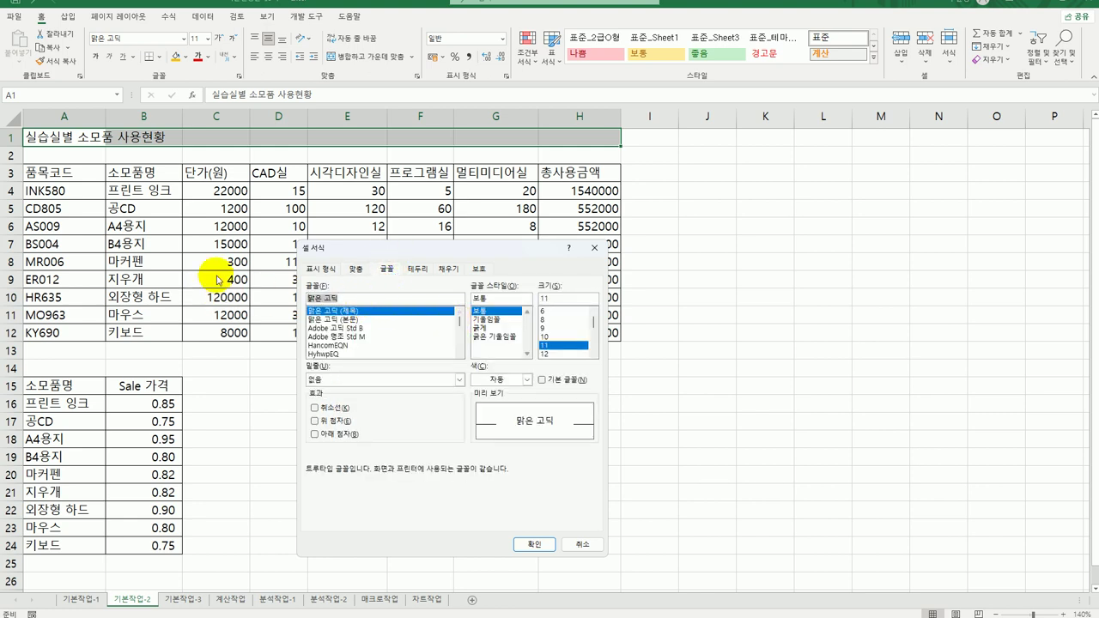
text(궁서)
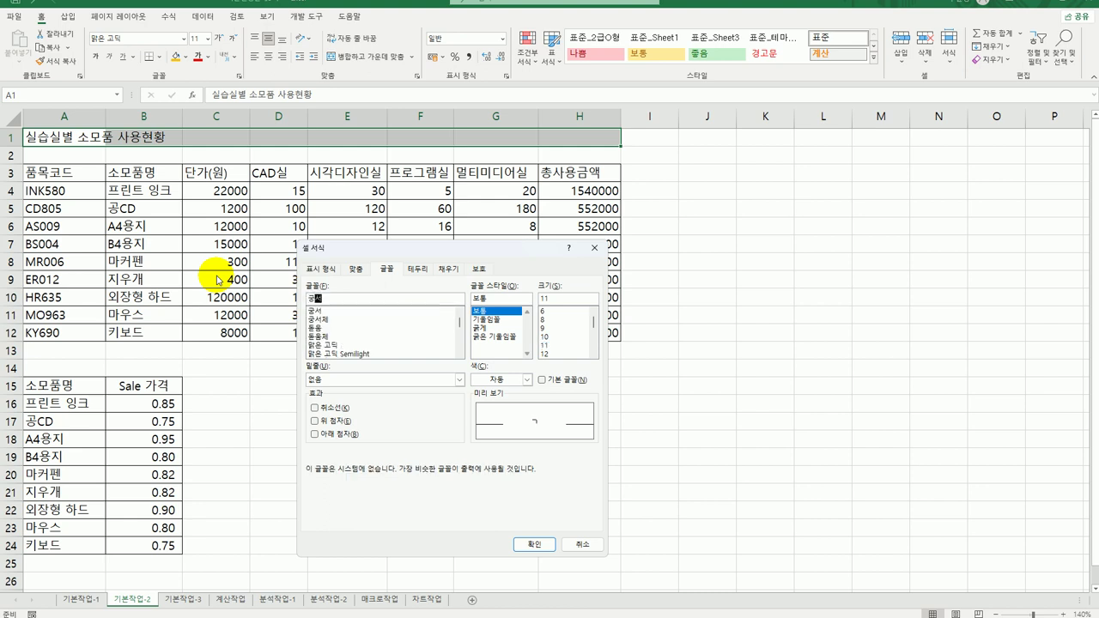
click(327, 312)
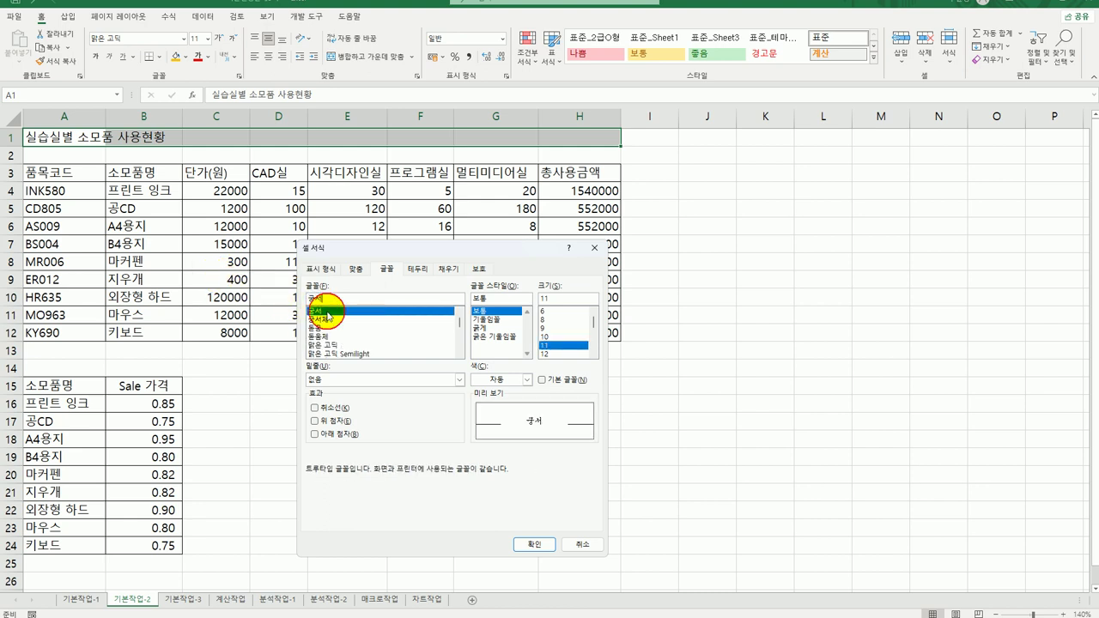
click(593, 353)
click(594, 353)
click(587, 354)
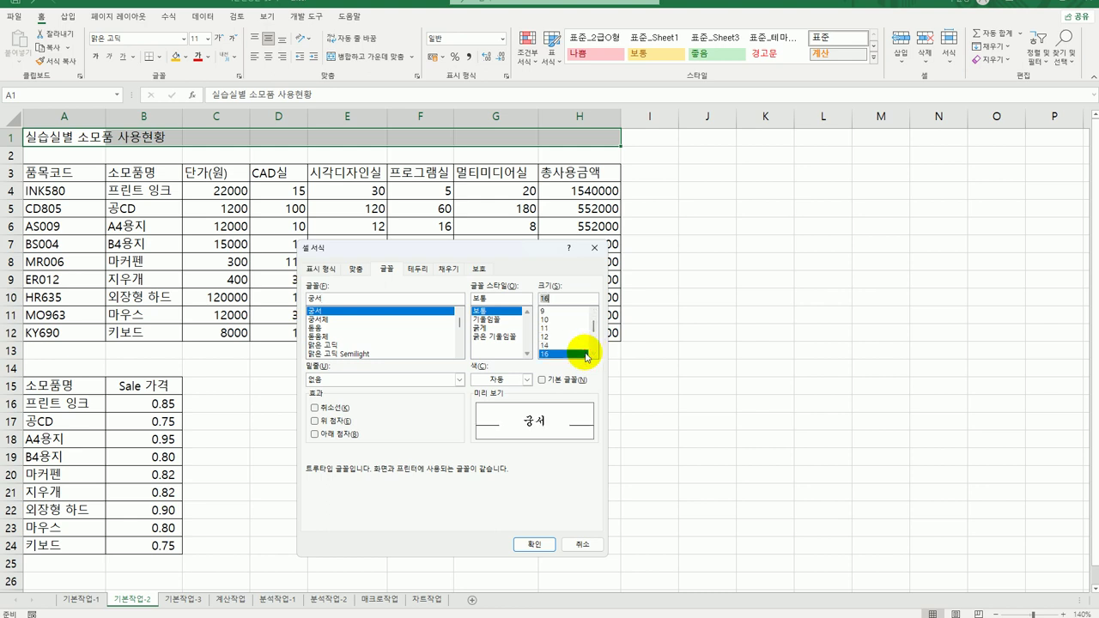
click(488, 328)
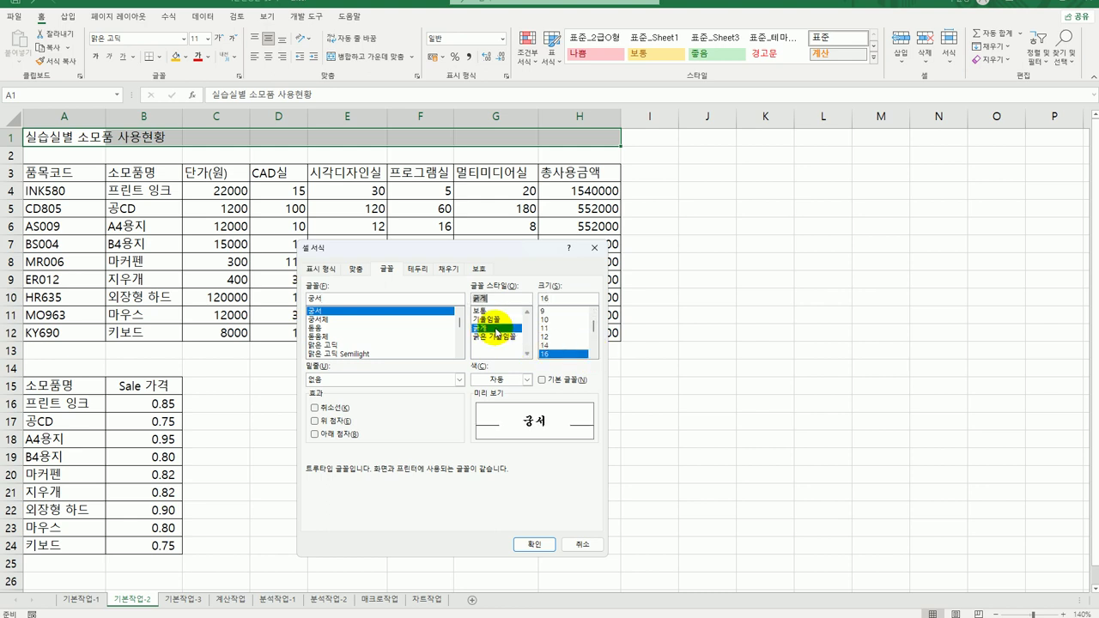
click(533, 544)
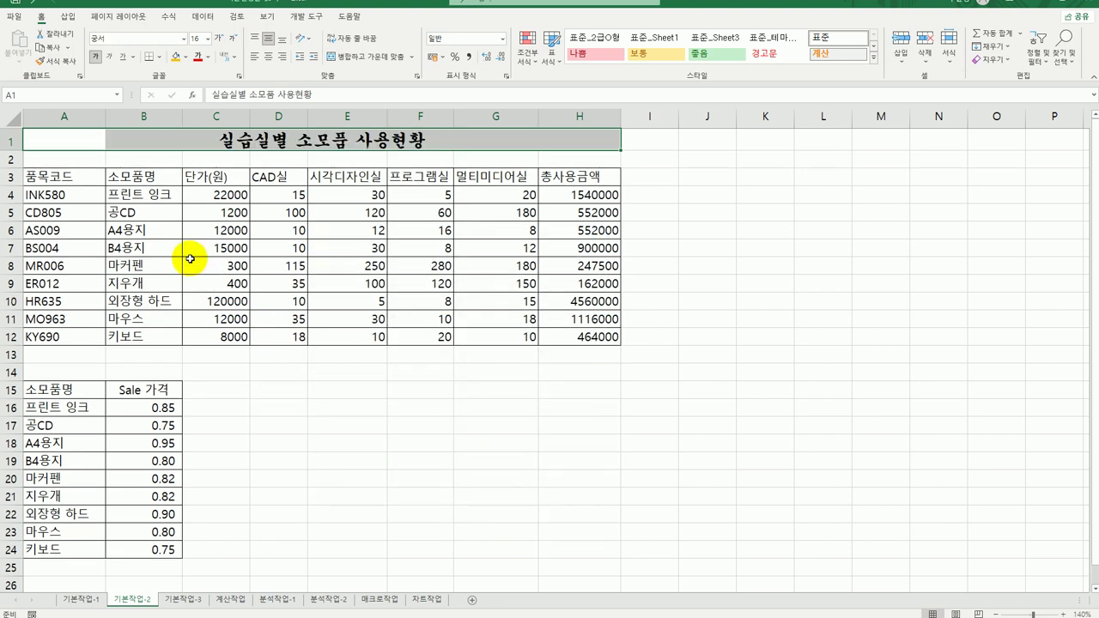
For the header cells A3:H3, enable shrink to fit (셀에 맞춤) and set the horizontal alignment to 가운데 (center).
drag(67, 178, 577, 181)
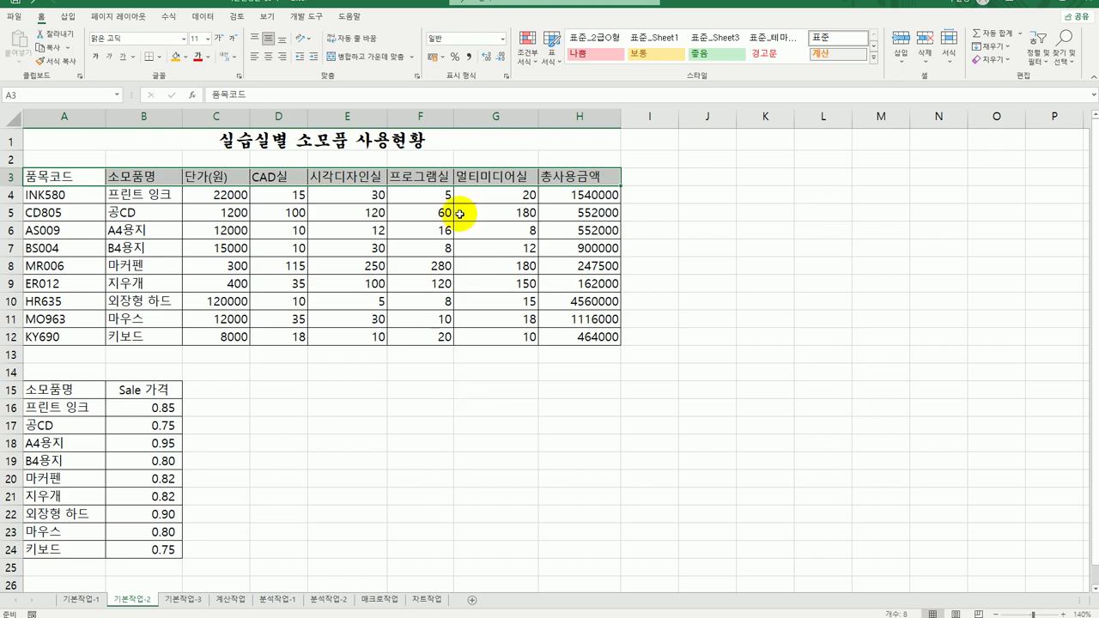
right_click(327, 181)
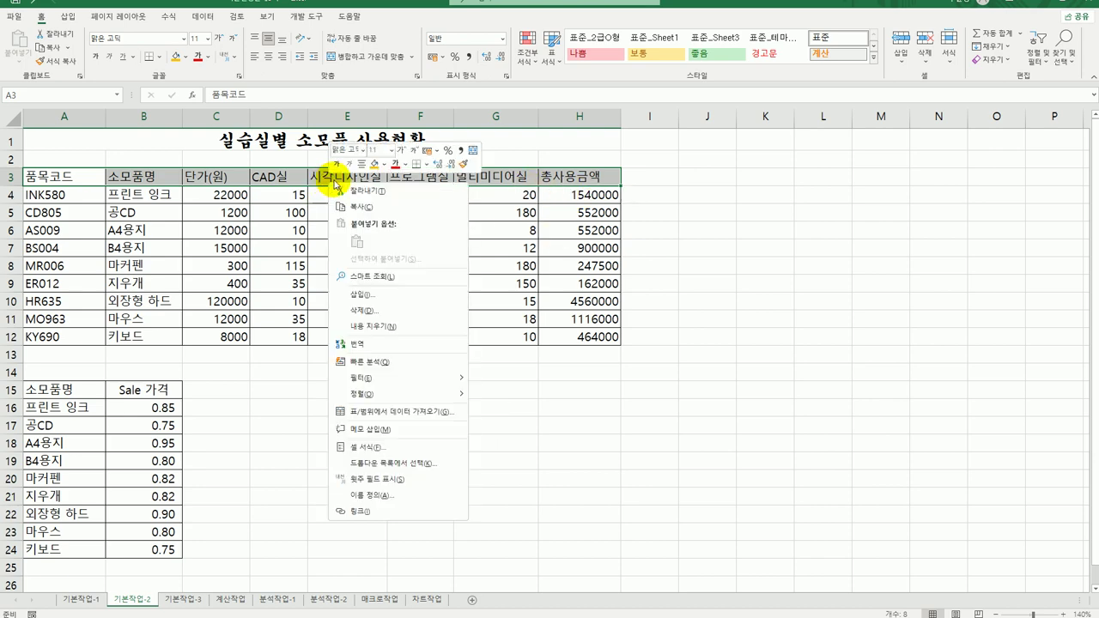
click(422, 446)
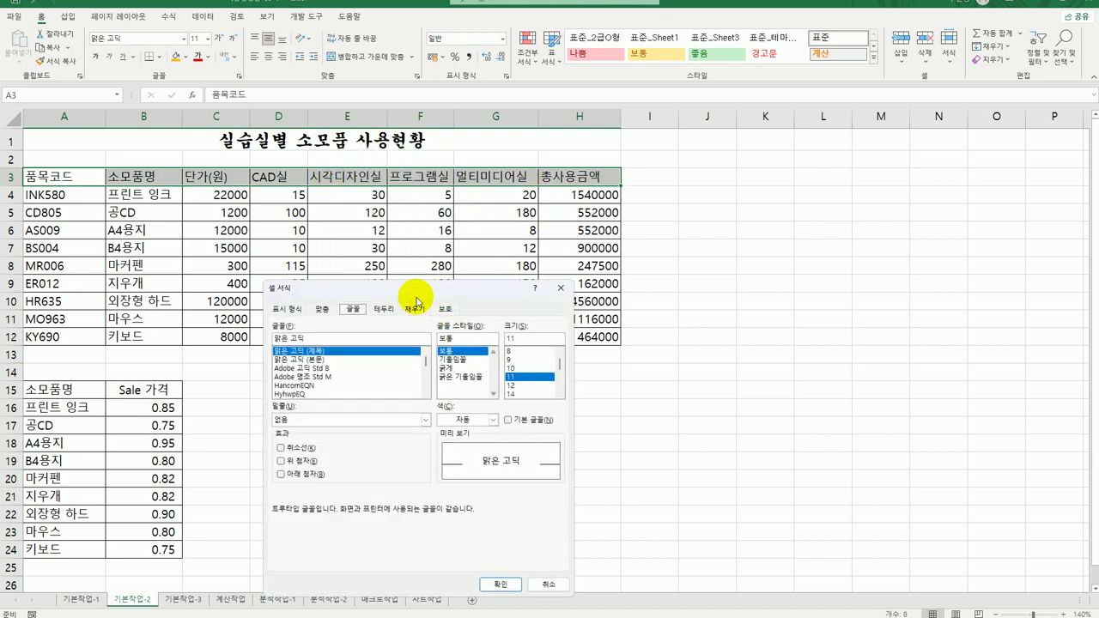
drag(417, 289, 804, 137)
click(709, 156)
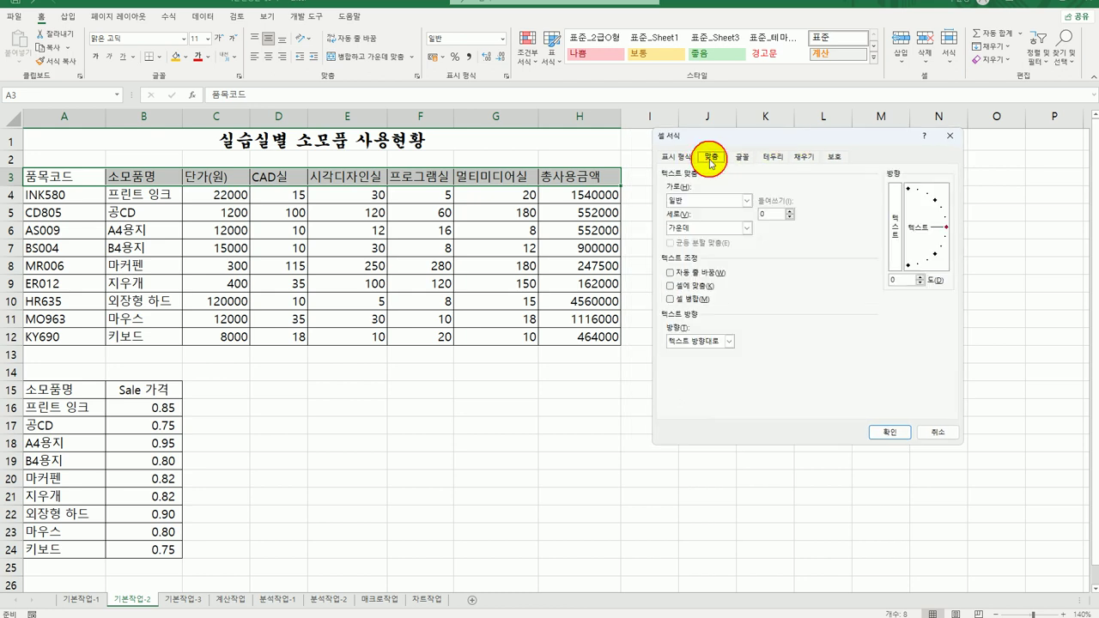
click(697, 289)
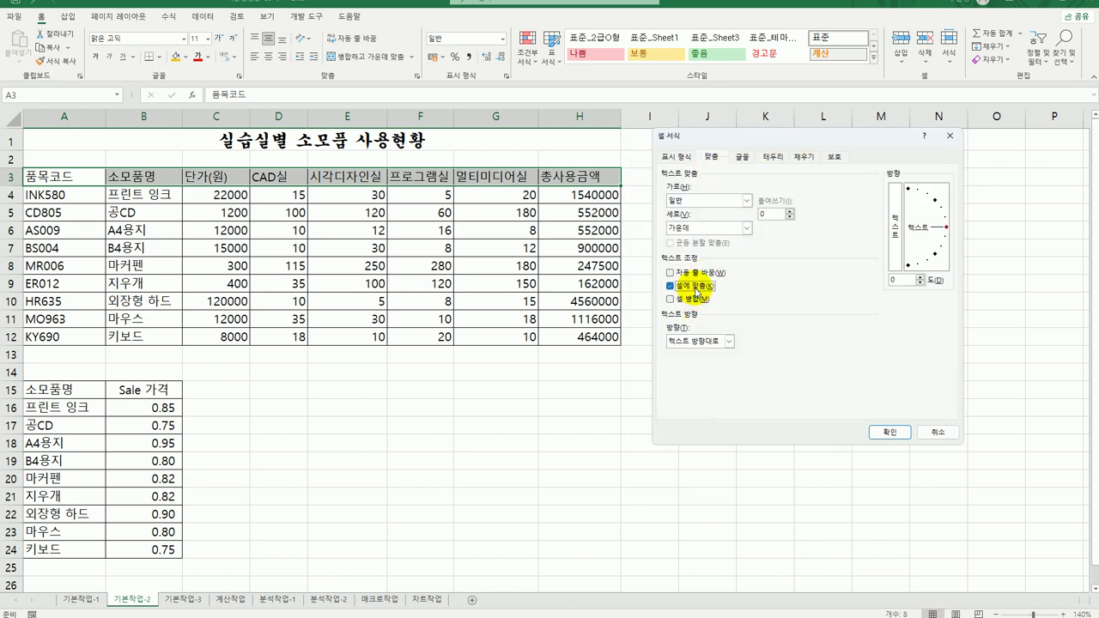
click(705, 200)
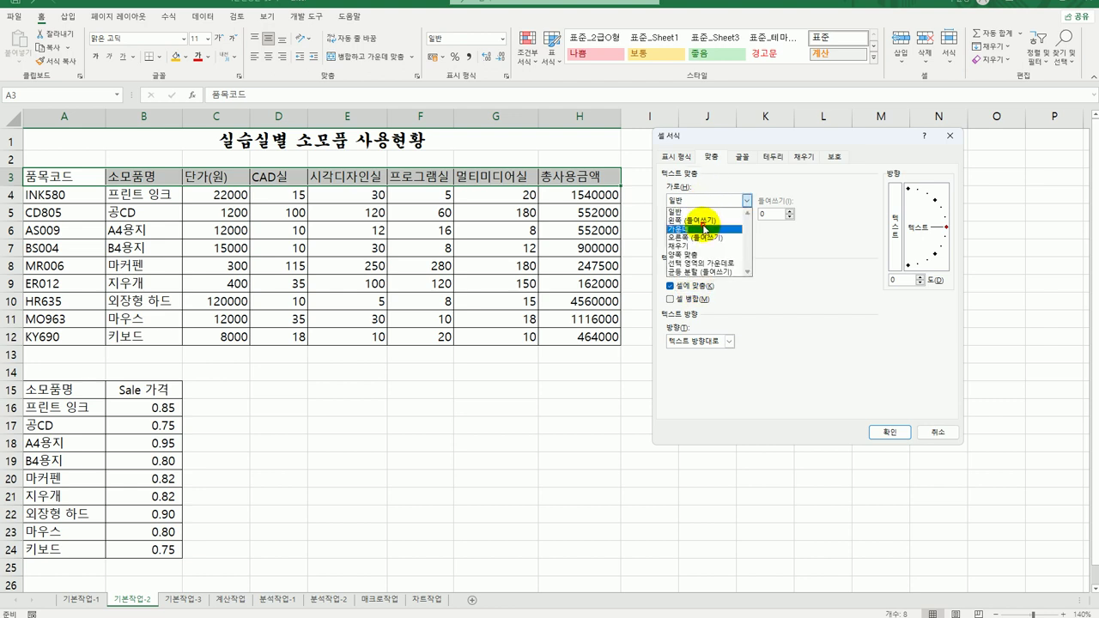
click(705, 229)
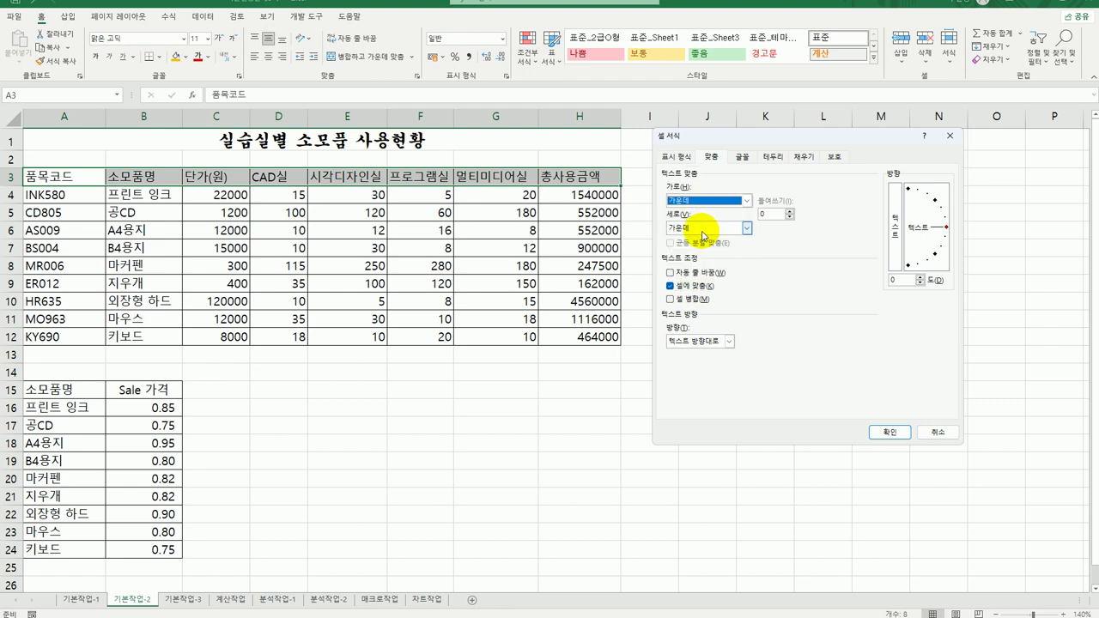
Give the header cells A3:H3 a bold (굵게) font at size 12 and a standard yellow background, and apply the formatting.
click(740, 156)
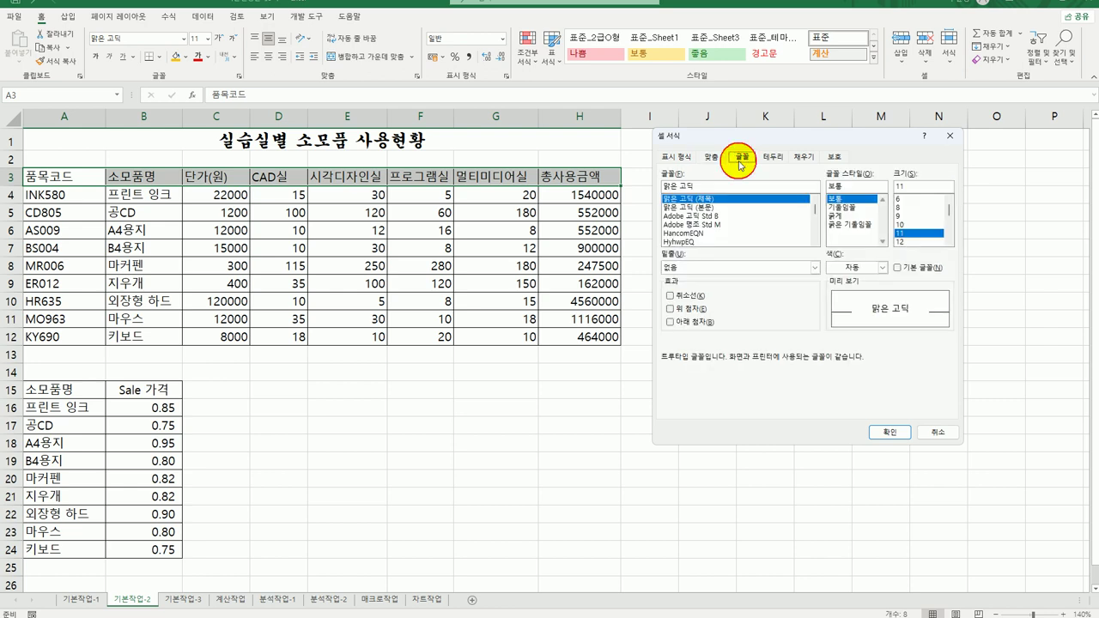
click(832, 216)
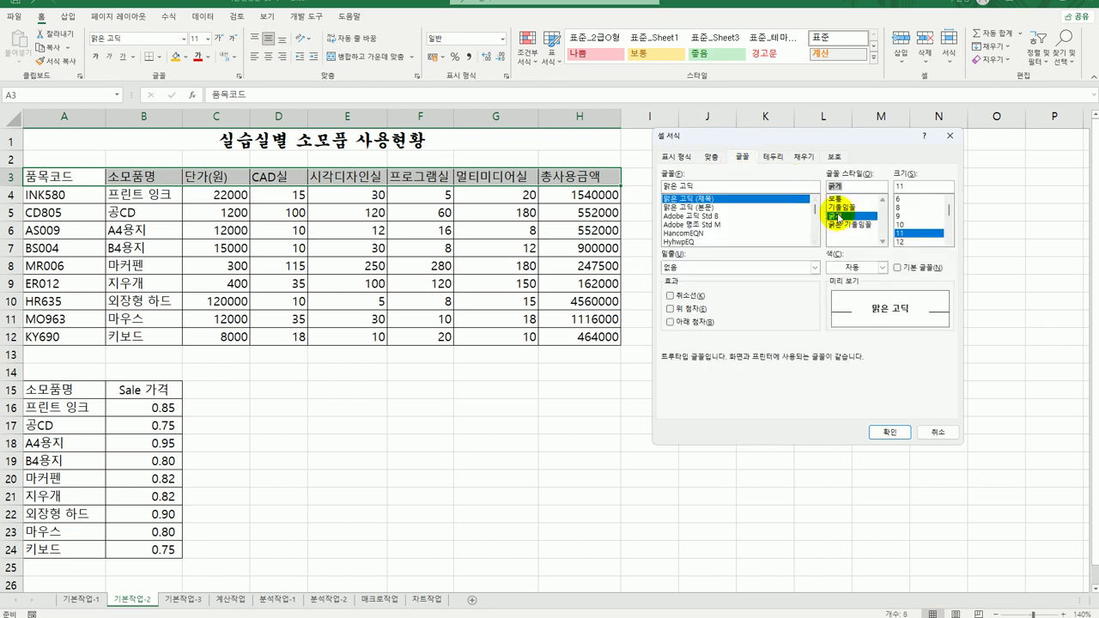
click(908, 243)
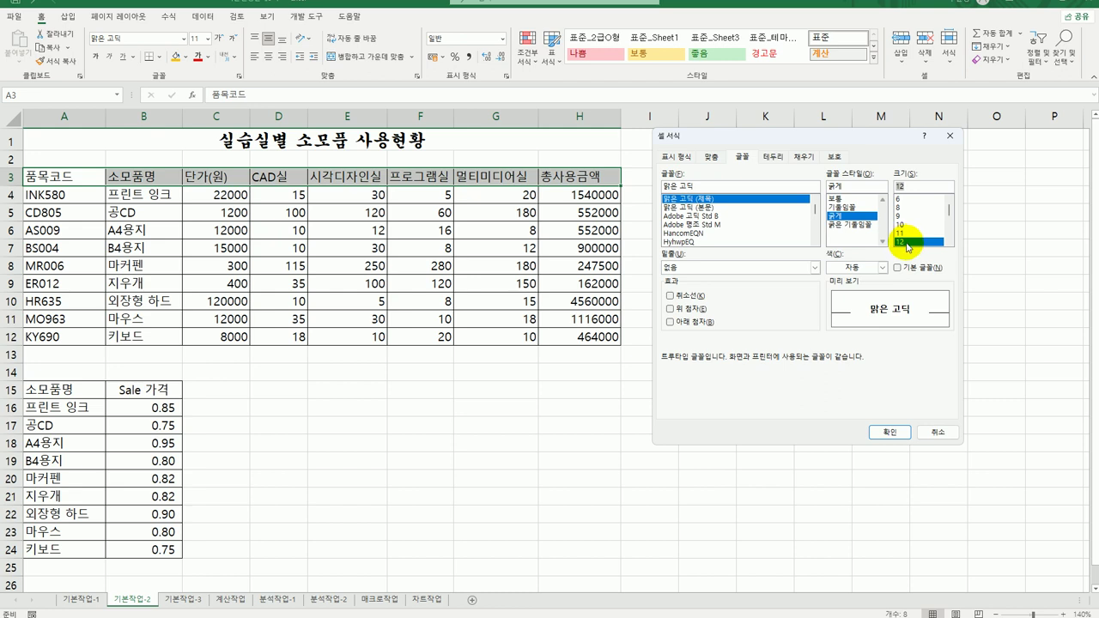
click(804, 156)
click(703, 275)
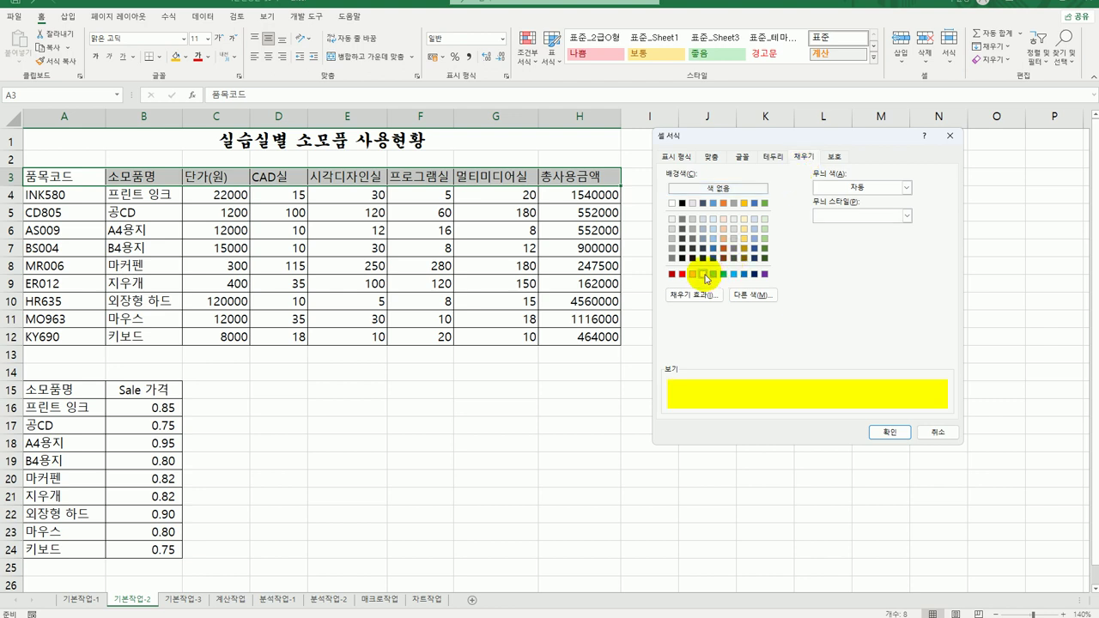
click(891, 432)
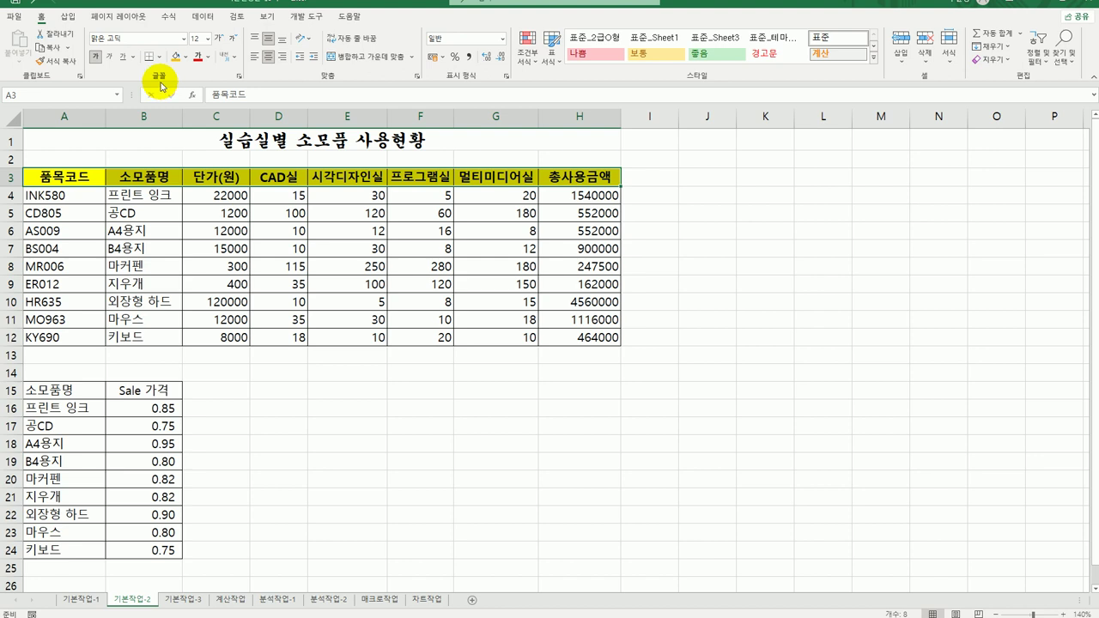
Copy the unit prices in C4:C12 and multiply them into the Sale 가격 cells B16:B24 using Paste Special with 모두 and 곱하기.
drag(206, 195, 206, 336)
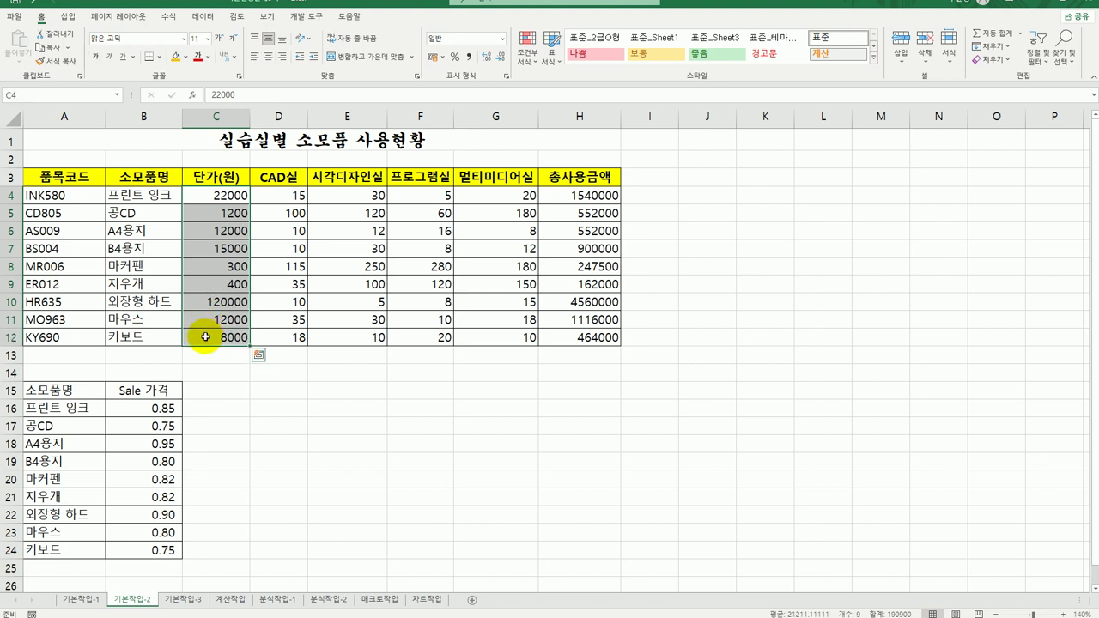
key(ctrl+c)
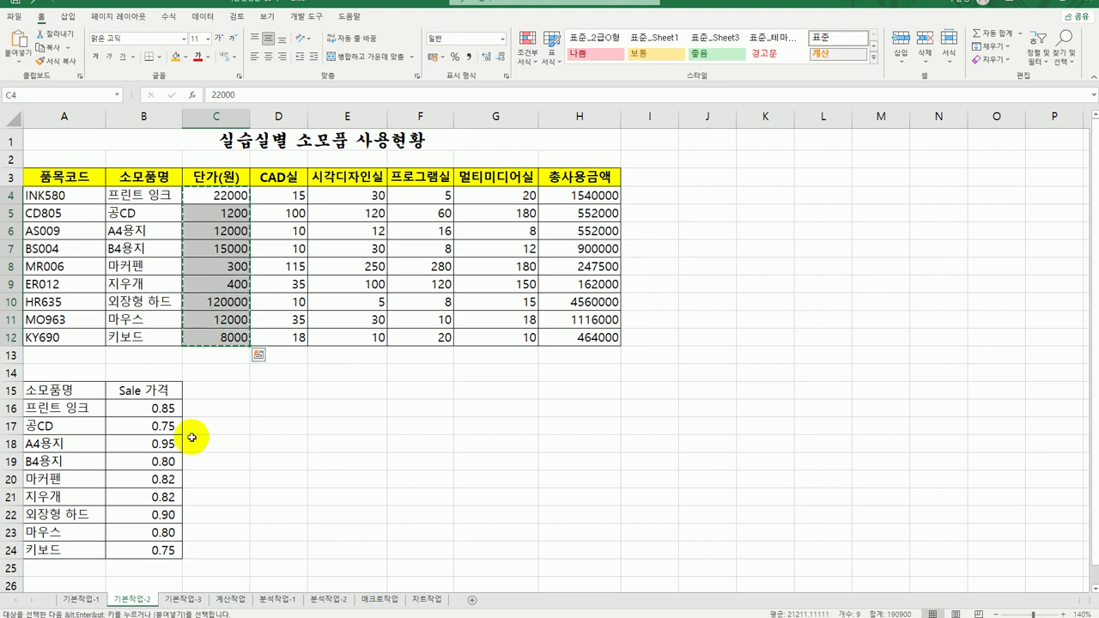
drag(134, 410, 136, 548)
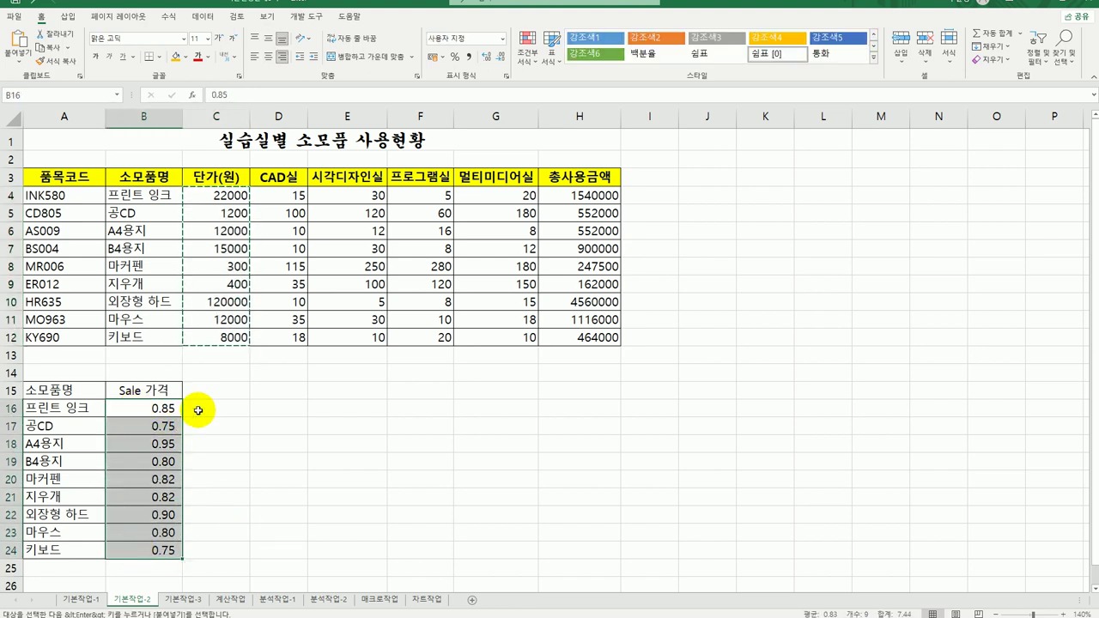
scroll(180, 412, down, 3)
right_click(154, 244)
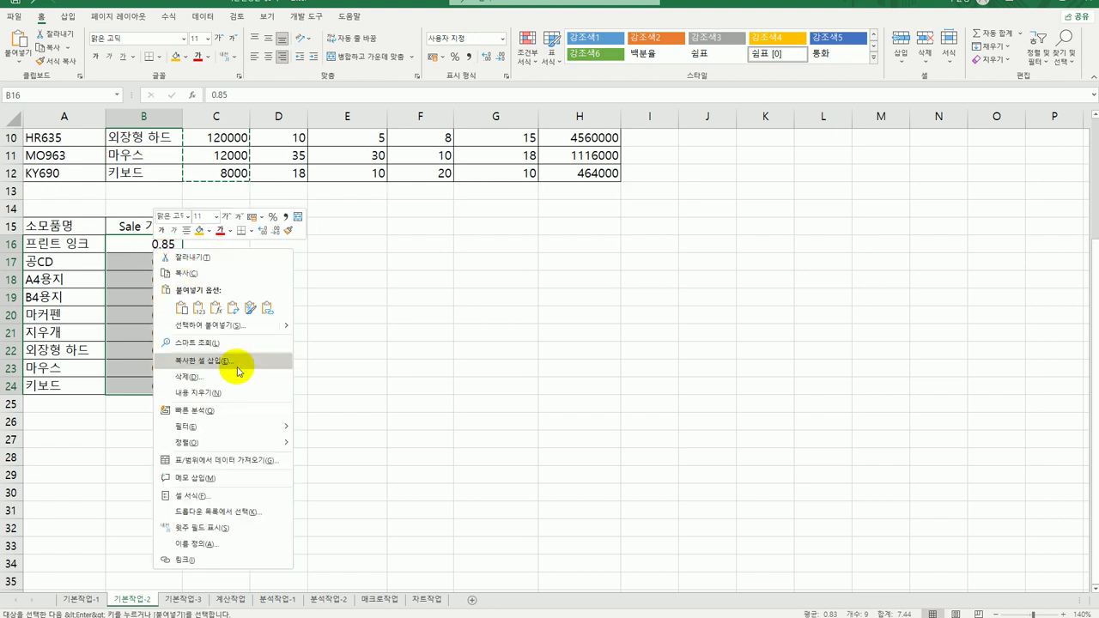
click(233, 326)
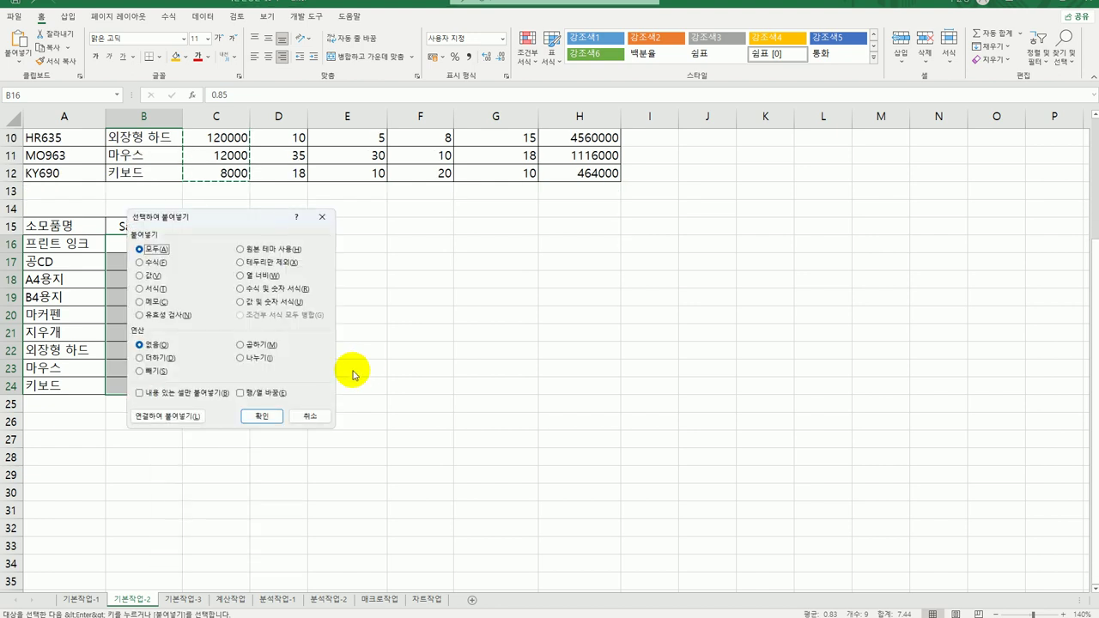
drag(238, 221, 368, 227)
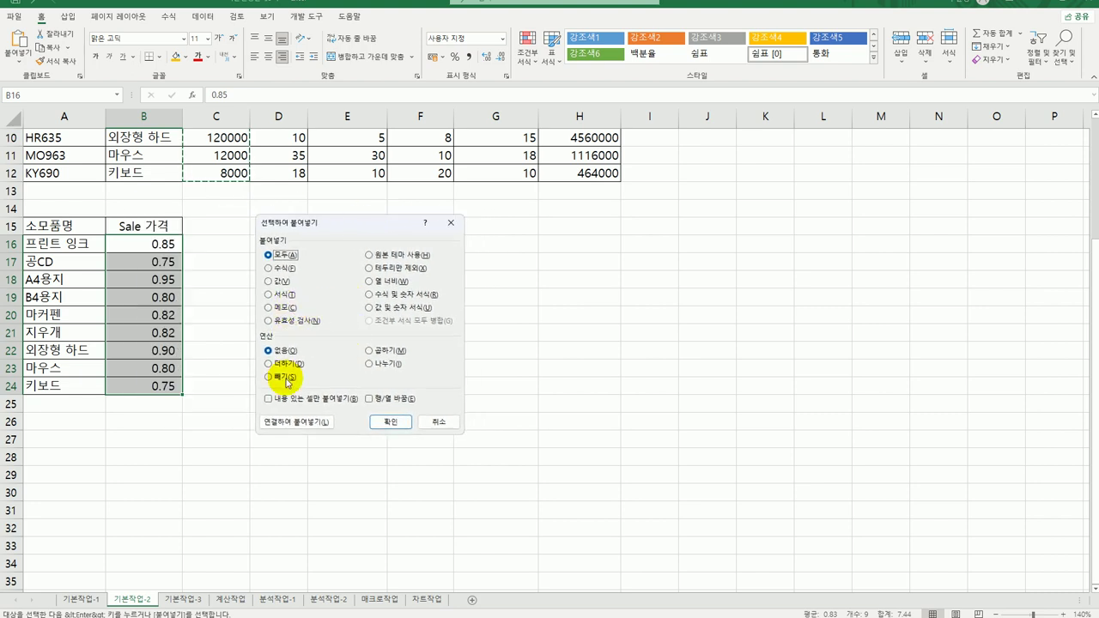
click(386, 351)
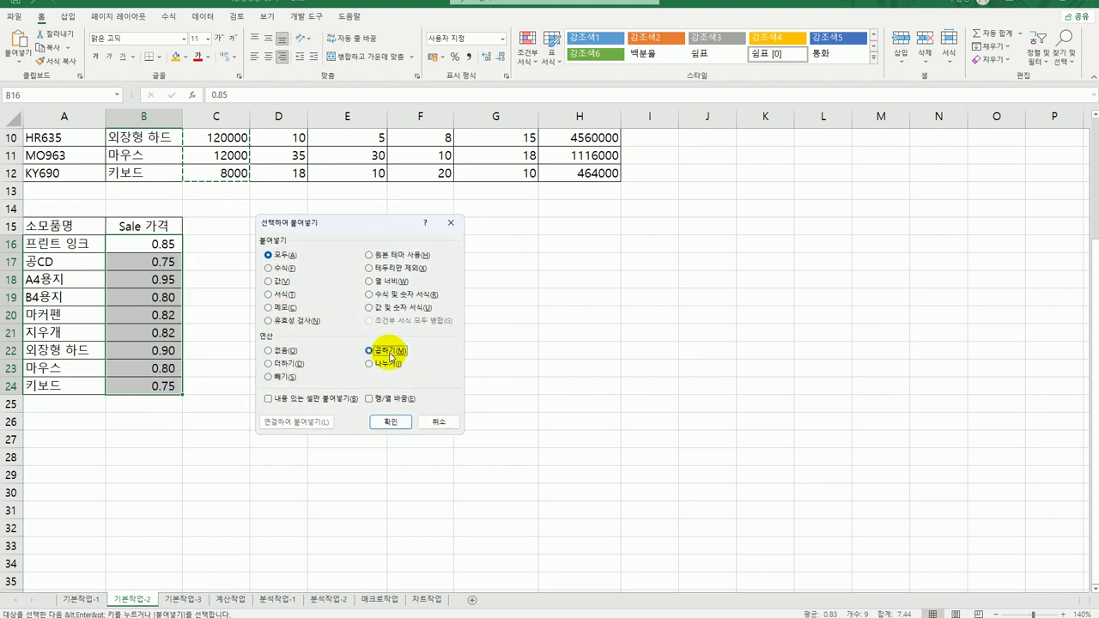
click(396, 421)
scroll(397, 443, up, 3)
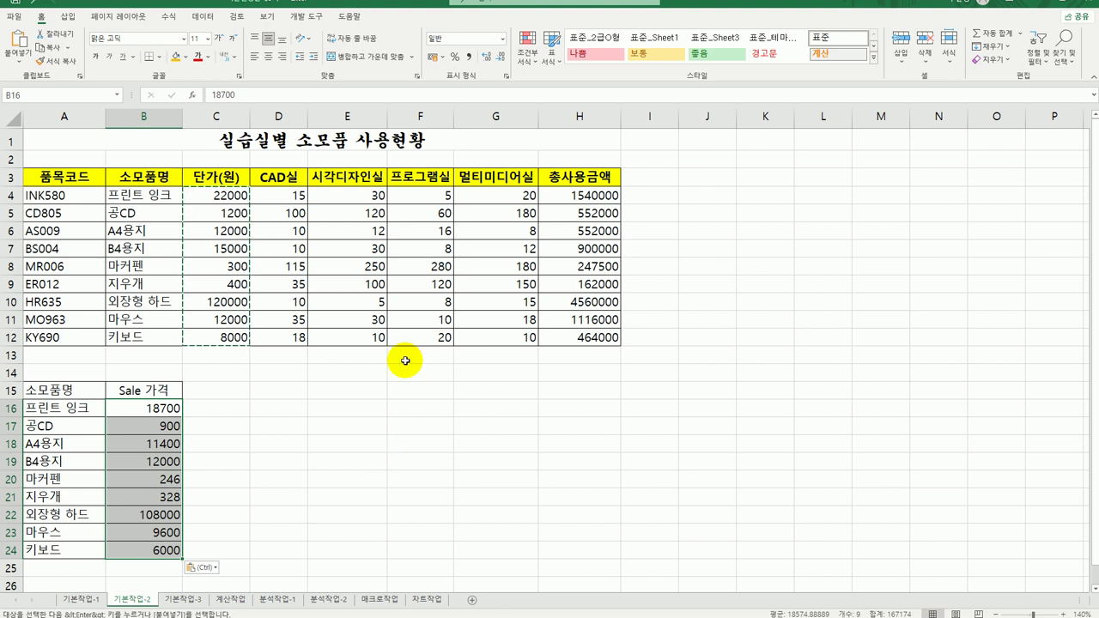
Apply the custom number format #,##0원 to the unit prices in C4:C12 and the total amounts in H4:H12.
drag(230, 197, 232, 345)
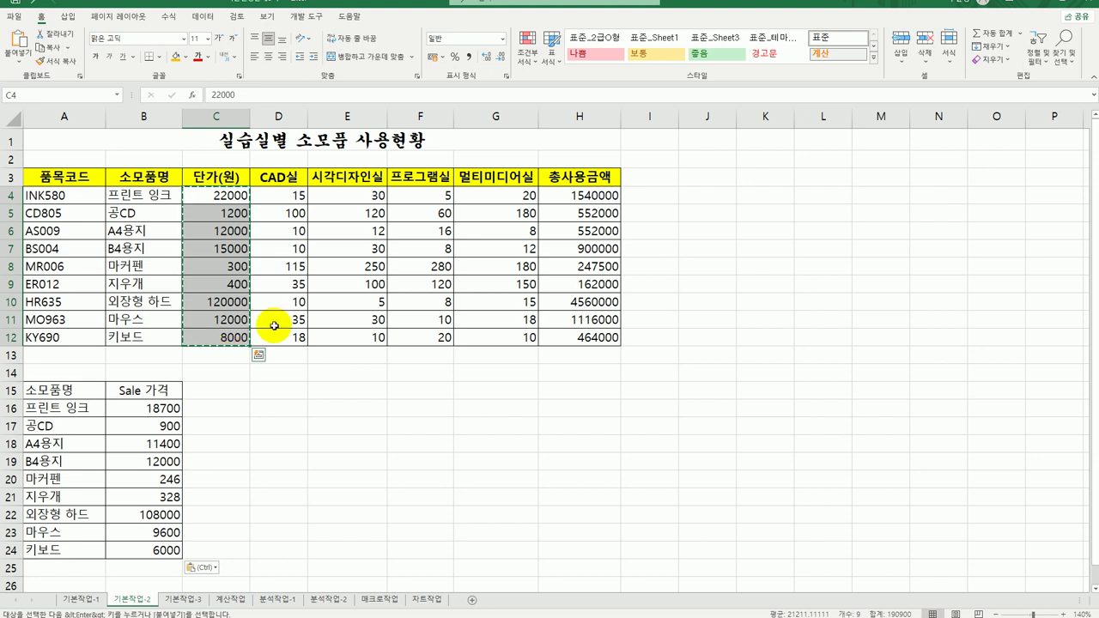
click(604, 200)
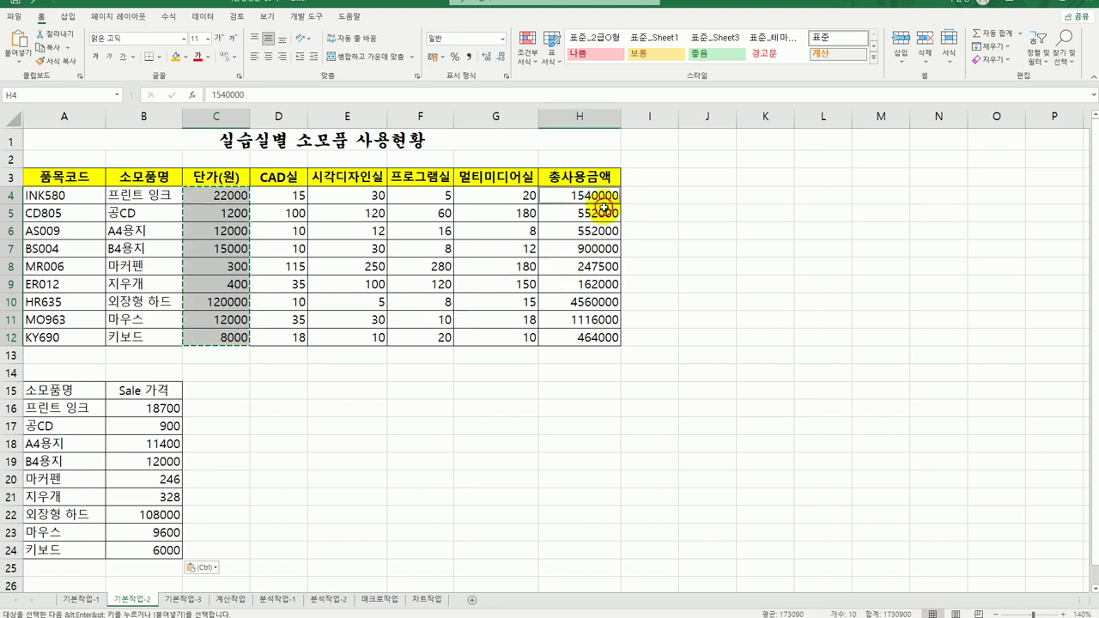
drag(604, 208, 606, 338)
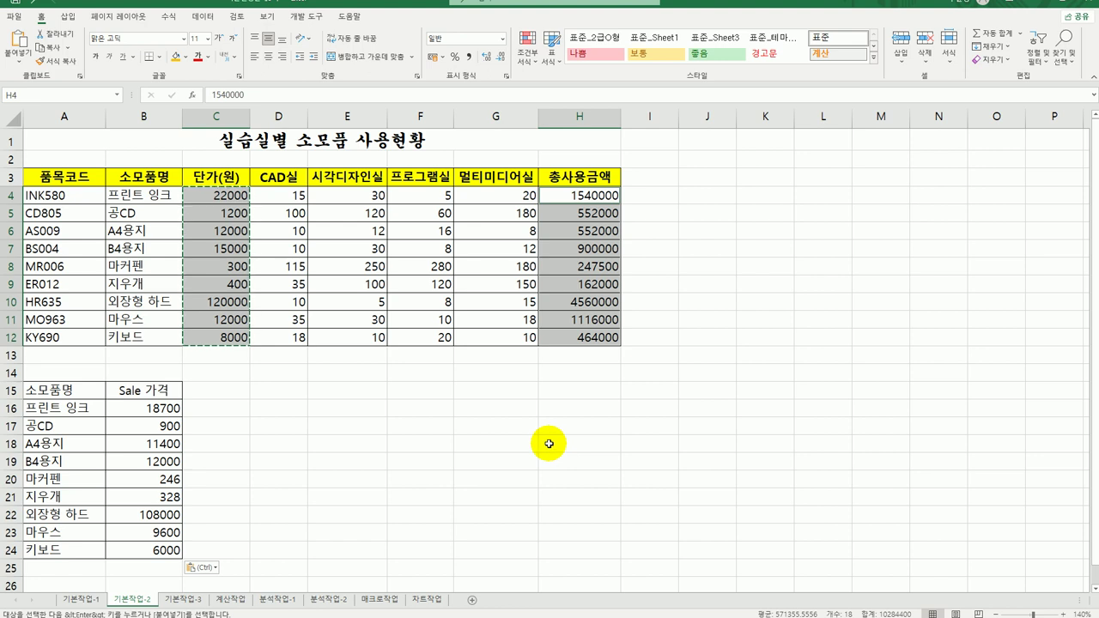
right_click(566, 199)
click(625, 458)
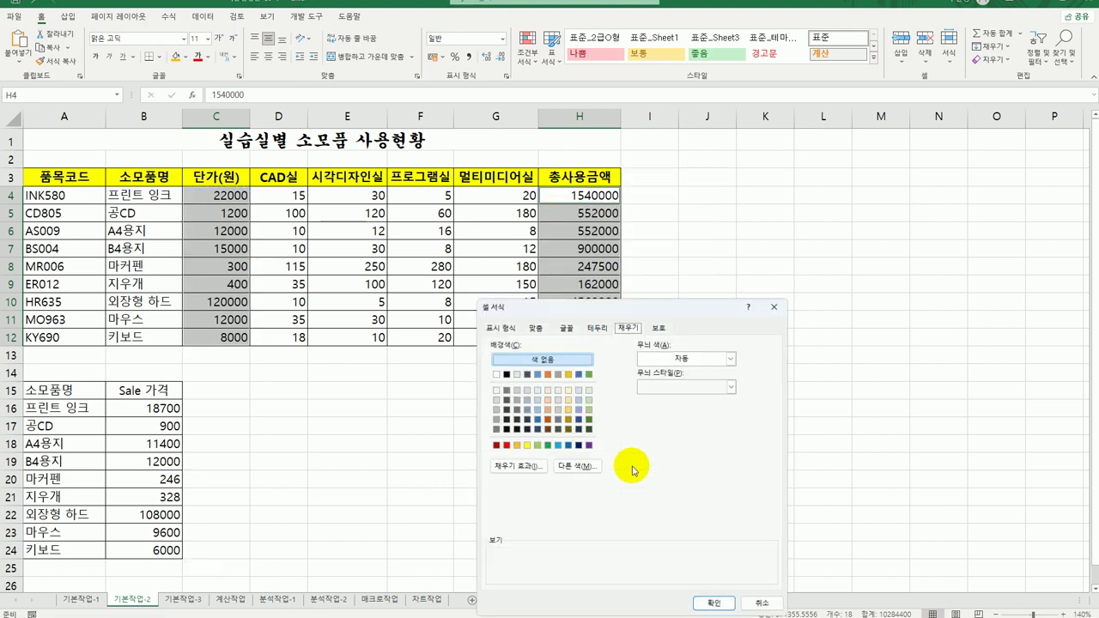
drag(590, 306, 749, 184)
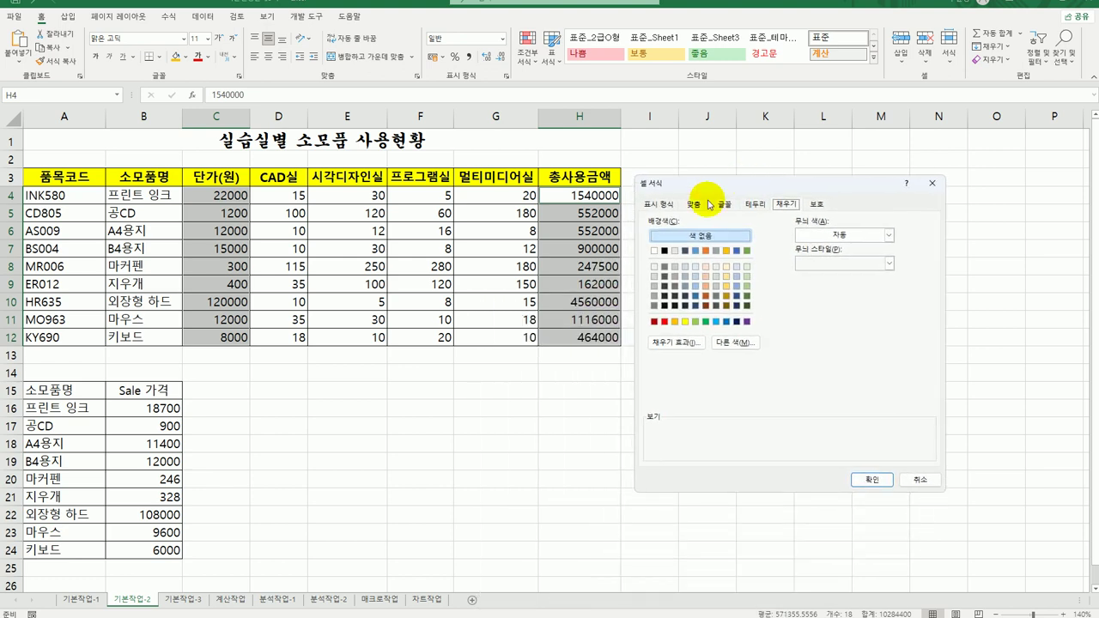
click(667, 209)
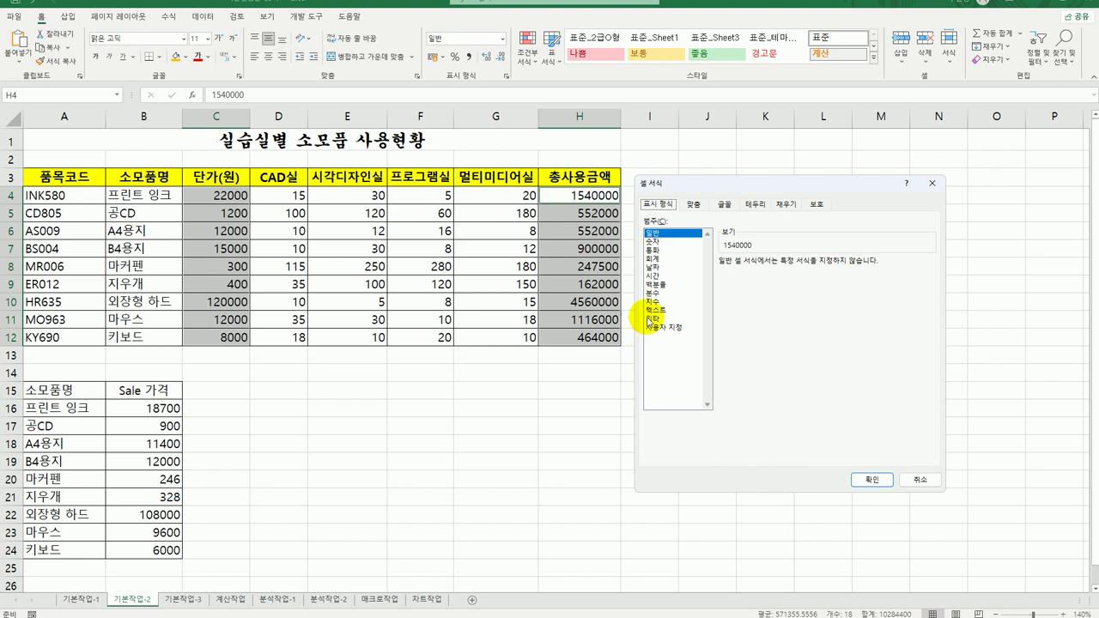
click(661, 328)
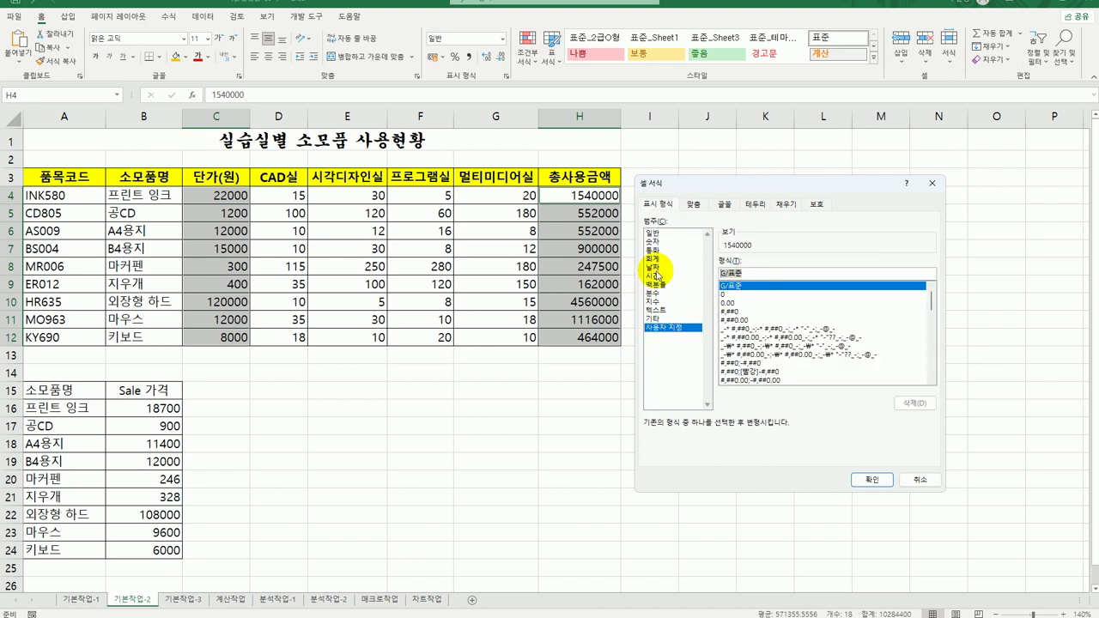
text(#,##0원)
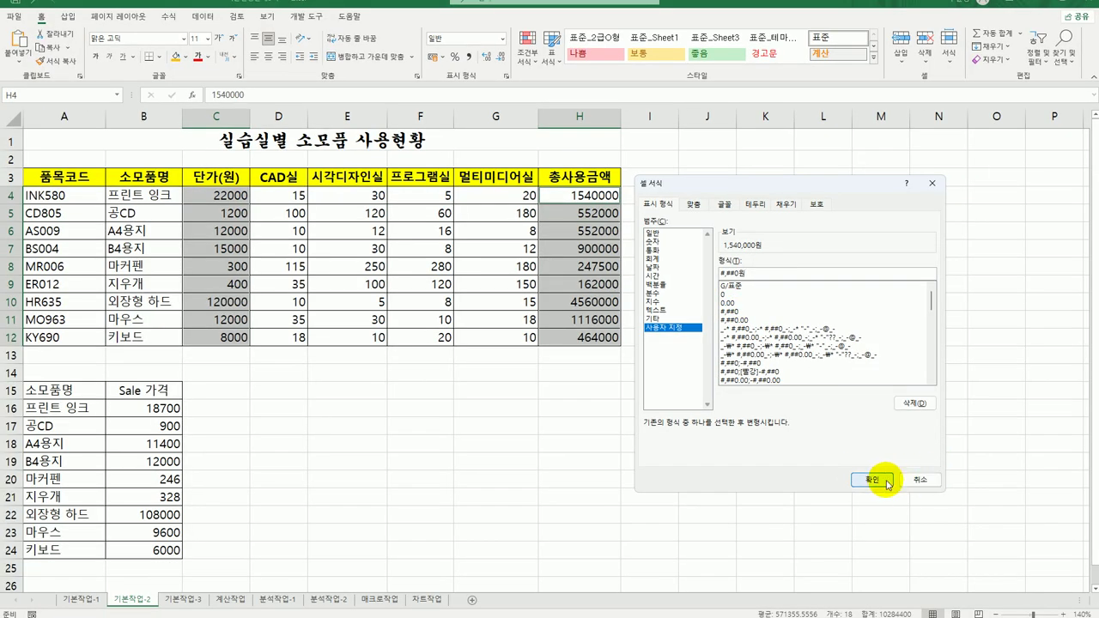
click(896, 480)
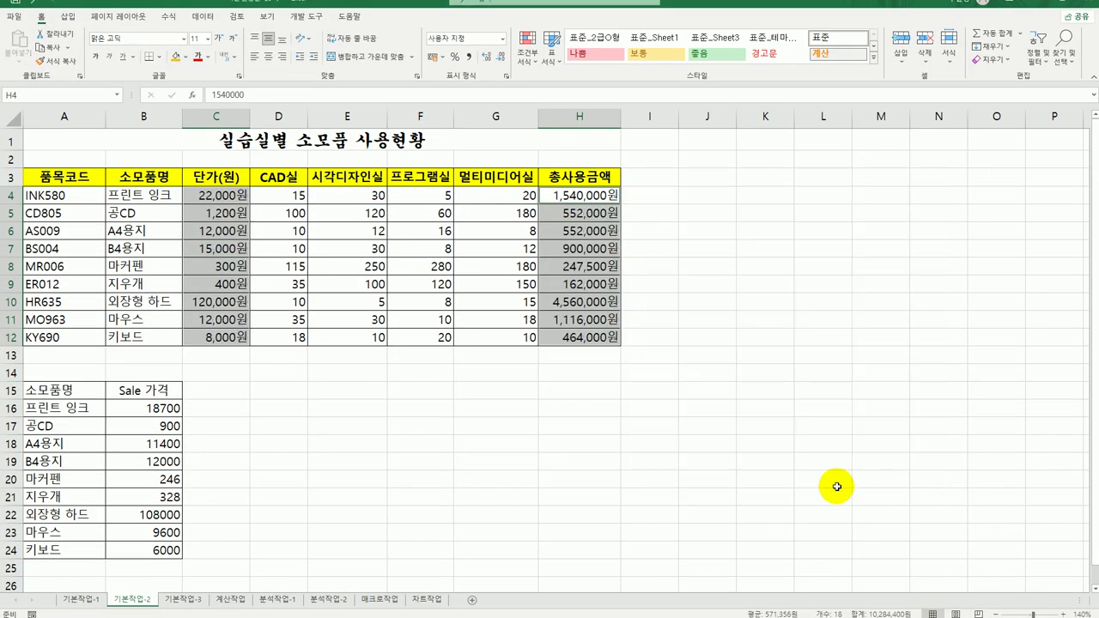
click(836, 487)
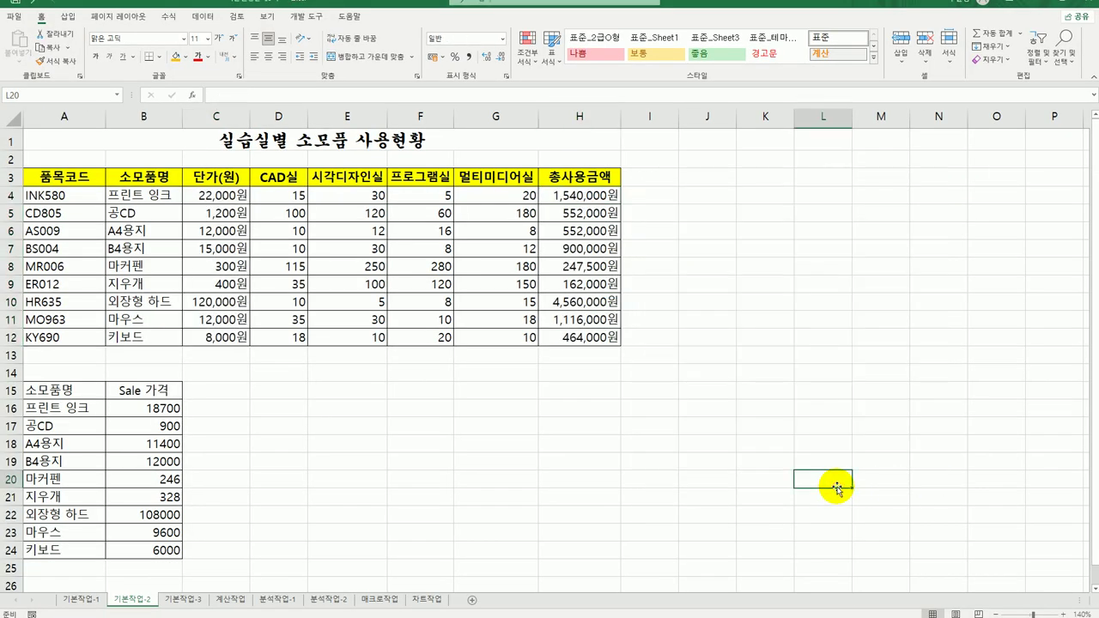
Insert a memo reading "가장 큰 지출항목" on cell H10, replacing its default text, and set it to always show.
click(580, 303)
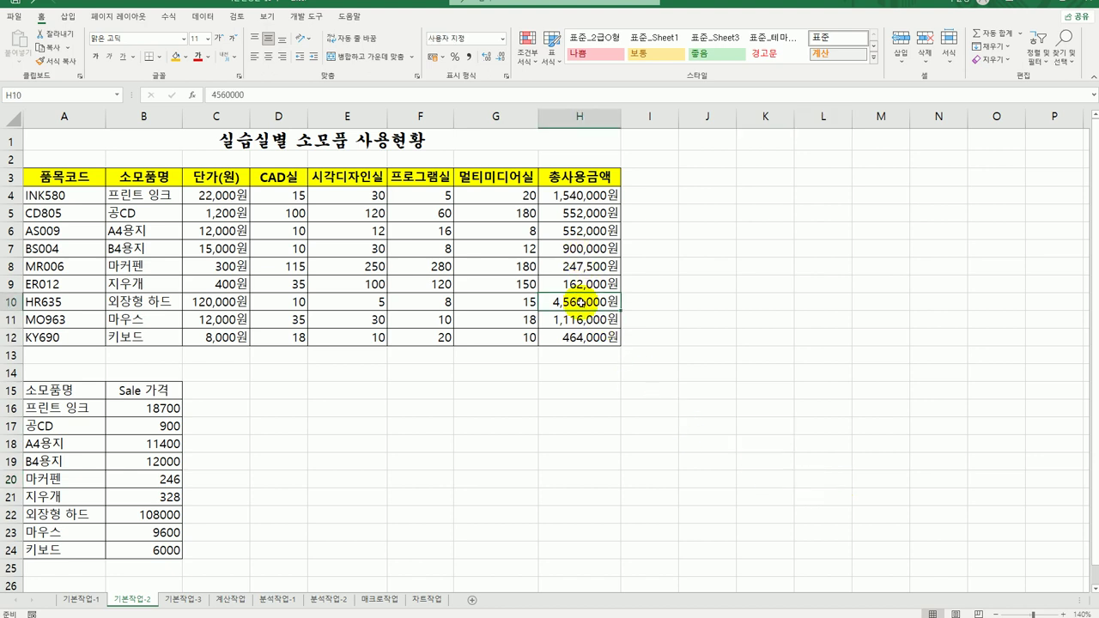
right_click(580, 303)
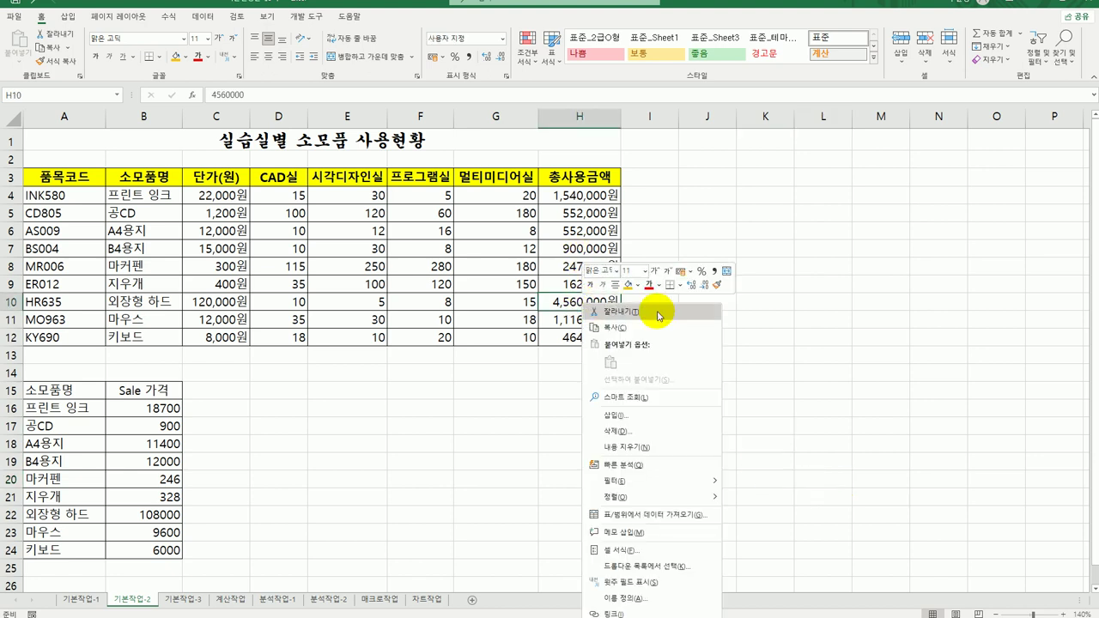
click(660, 534)
key(ctrl+a)
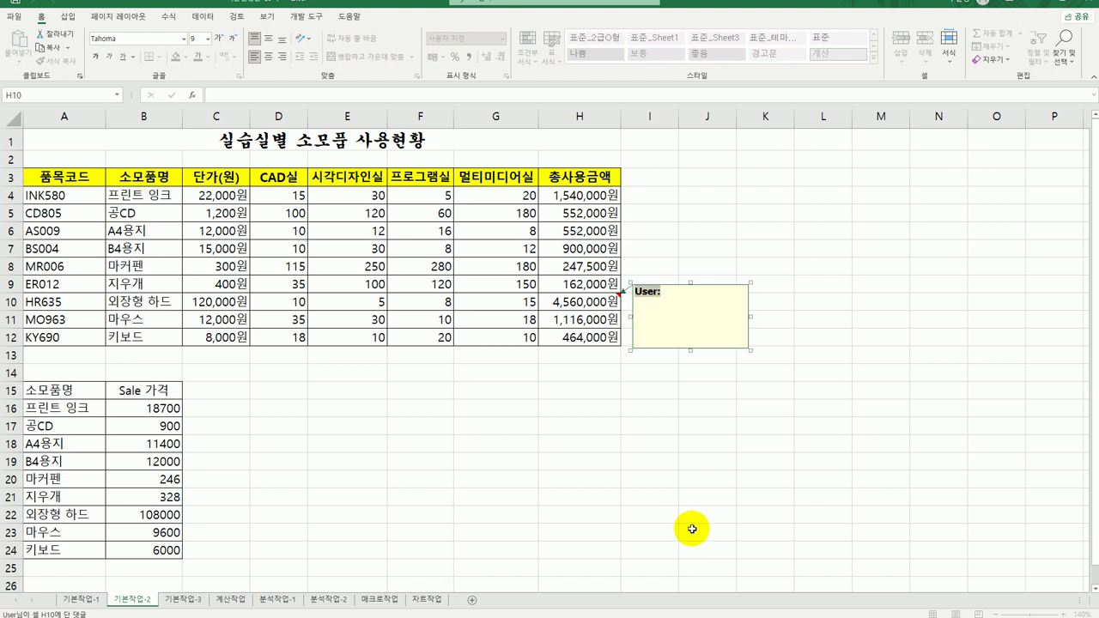
text(가장 큰 지출항목)
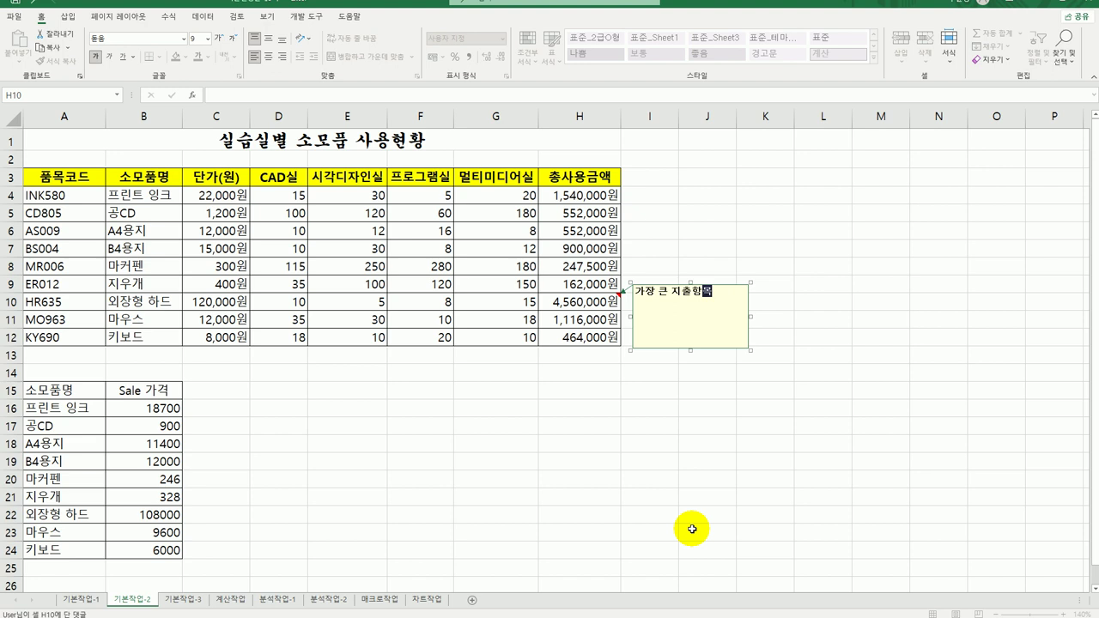
right_click(601, 304)
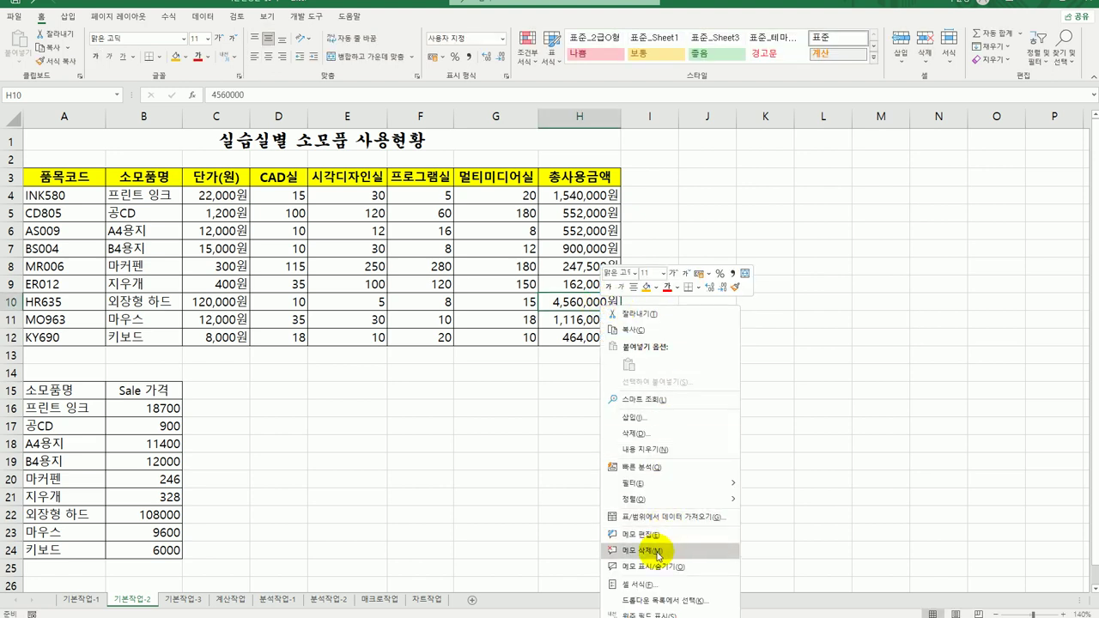
click(651, 566)
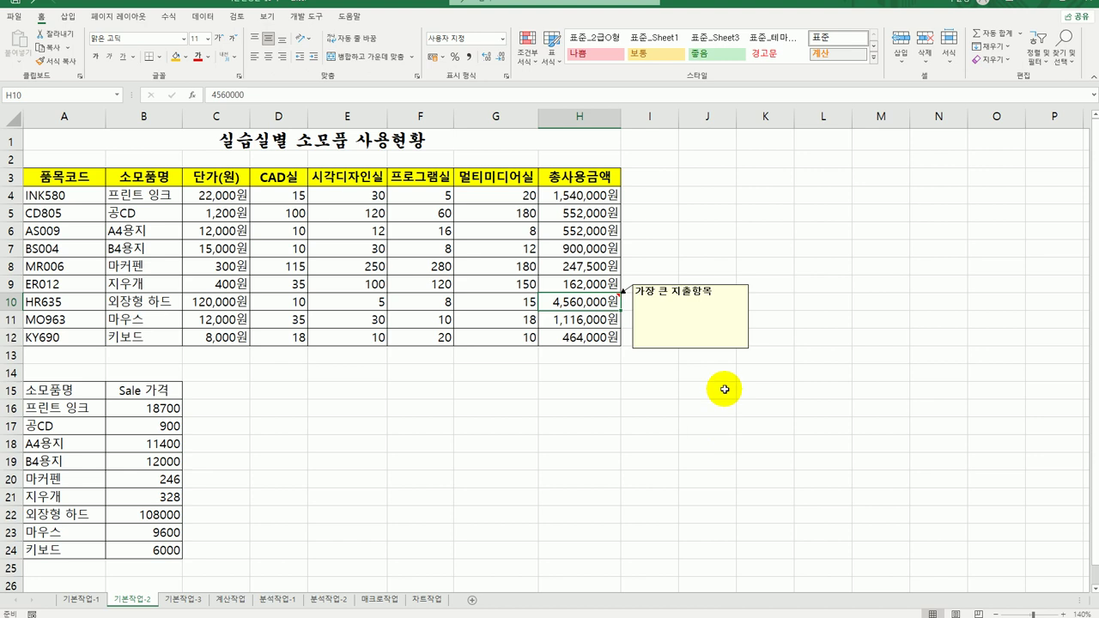
Turn on automatic sizing (자동 크기) in the alignment settings of the H10 memo and apply the memo formatting.
click(699, 284)
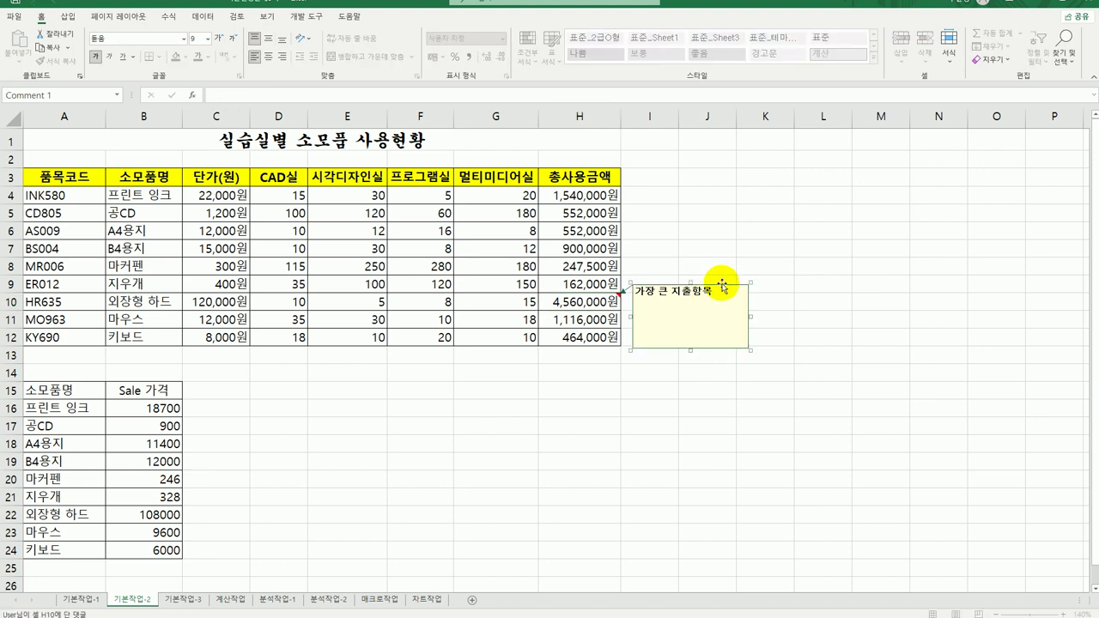
right_click(724, 285)
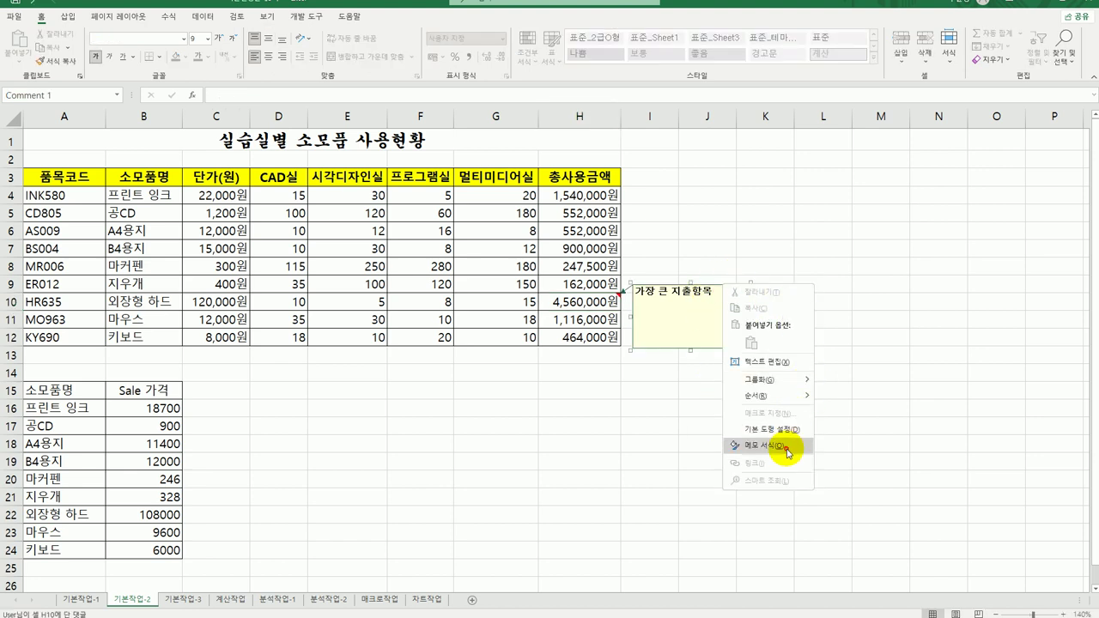
click(773, 445)
click(573, 152)
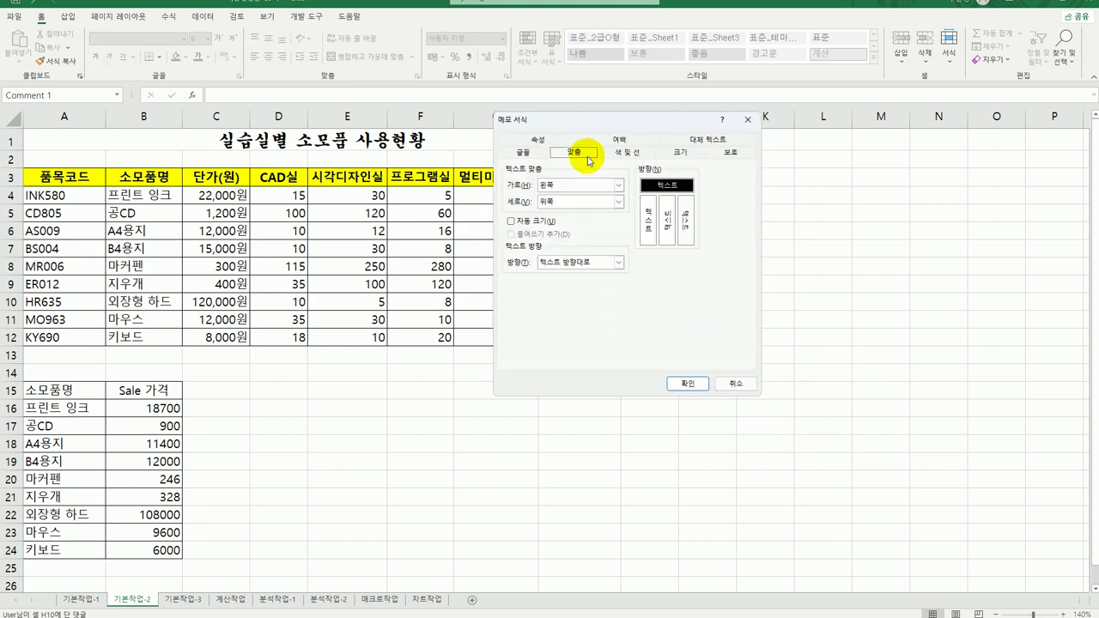
click(539, 222)
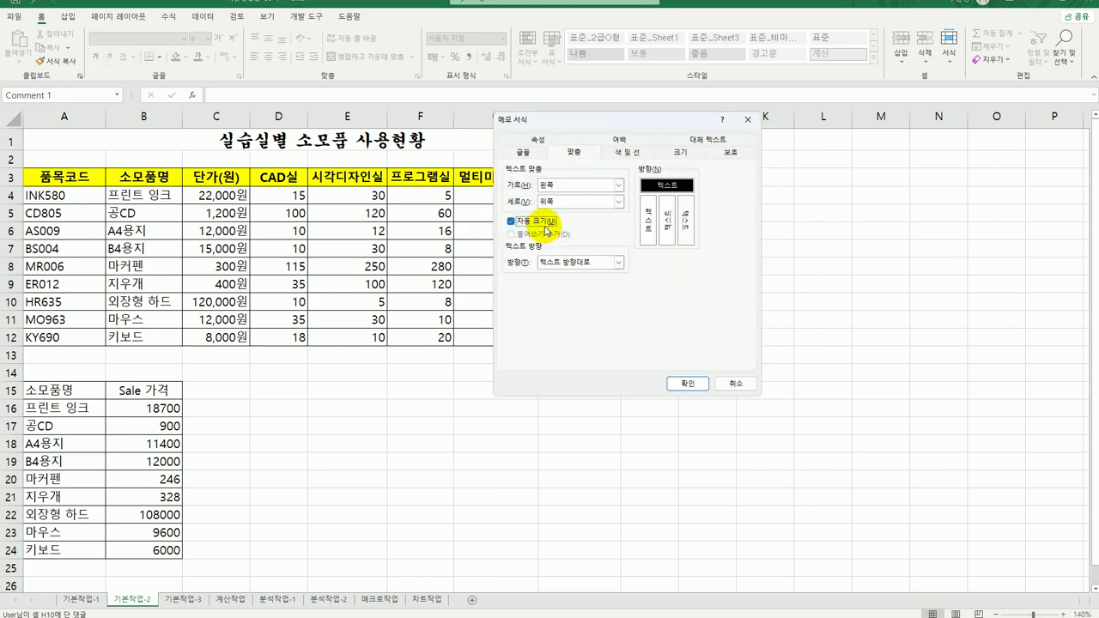
click(687, 383)
click(721, 474)
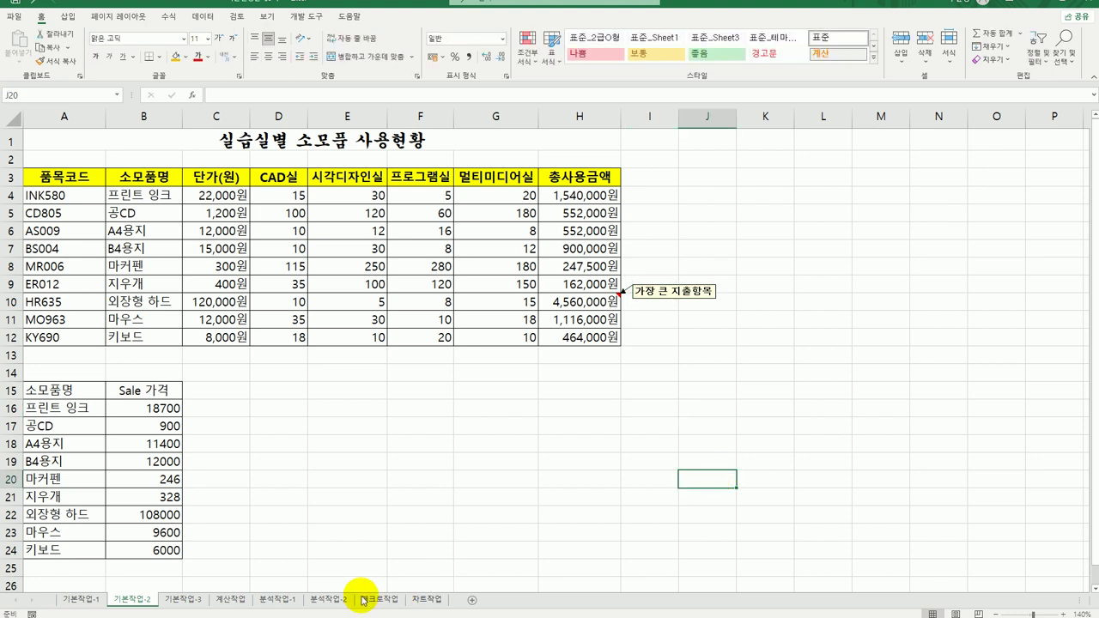
On the 기본작업-3 sheet, start a new conditional formatting rule for A3:E12 using the type 수식을 사용하여 서식을 지정할 셀 결정.
click(169, 606)
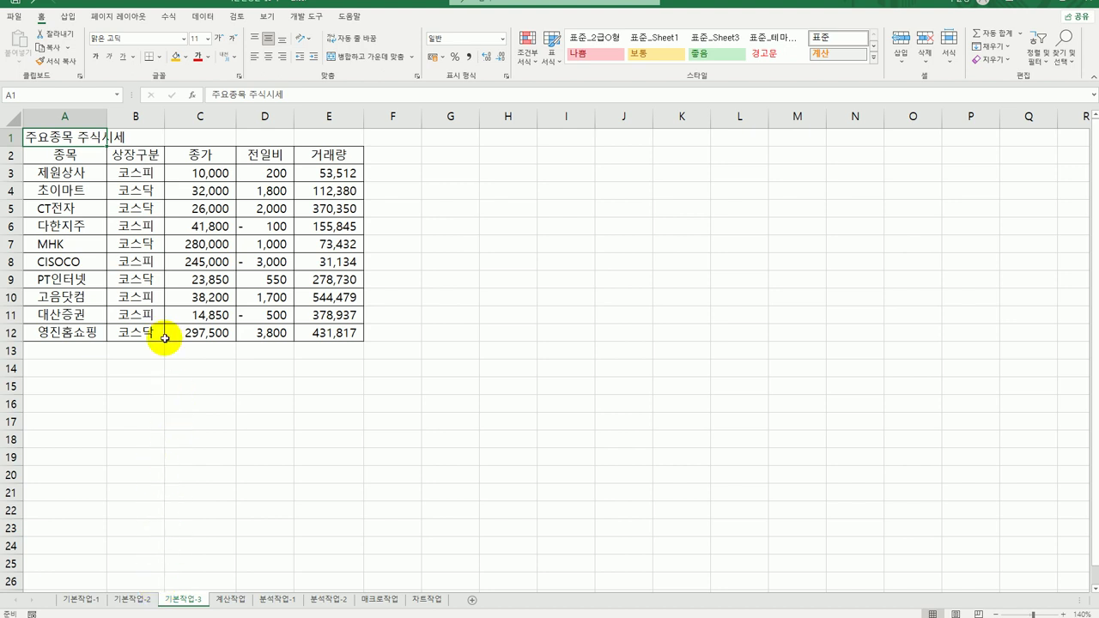
drag(80, 177, 314, 334)
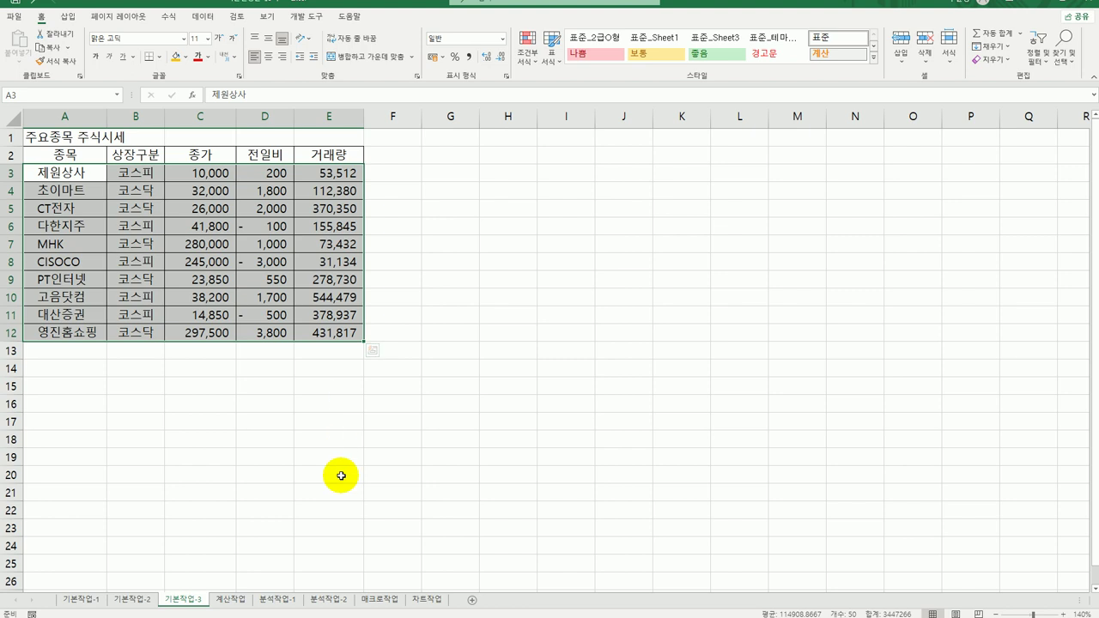
click(53, 34)
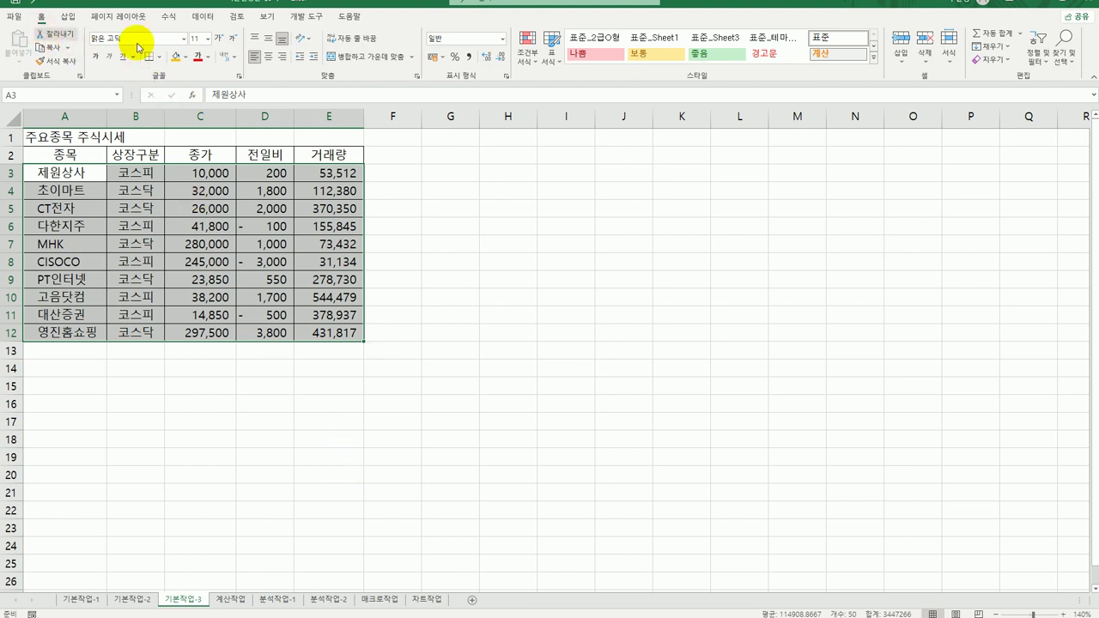
click(528, 53)
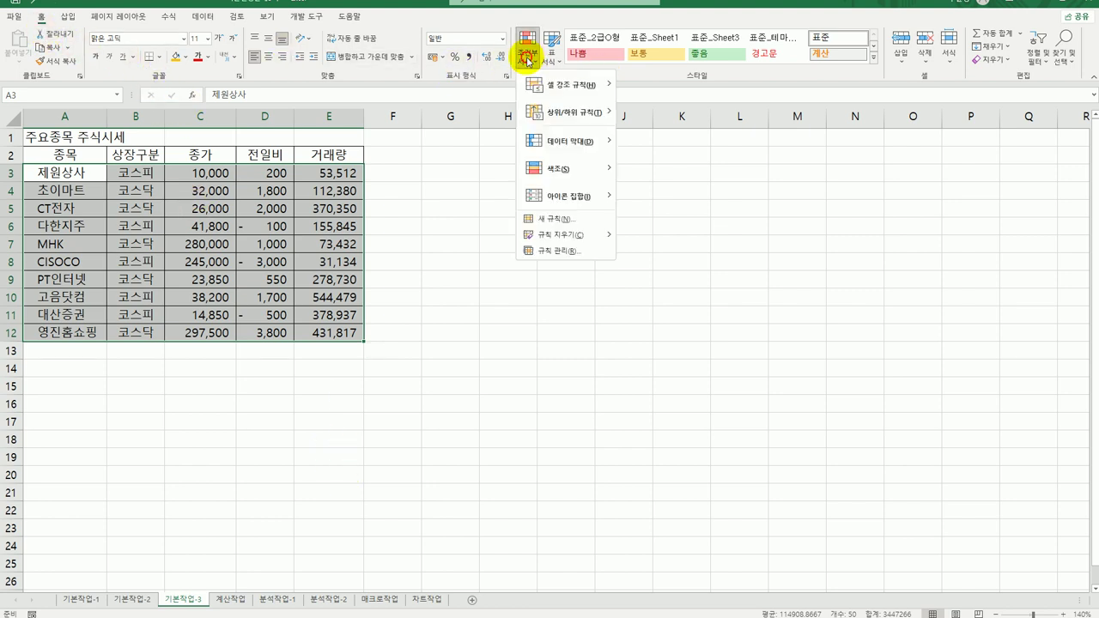
click(557, 219)
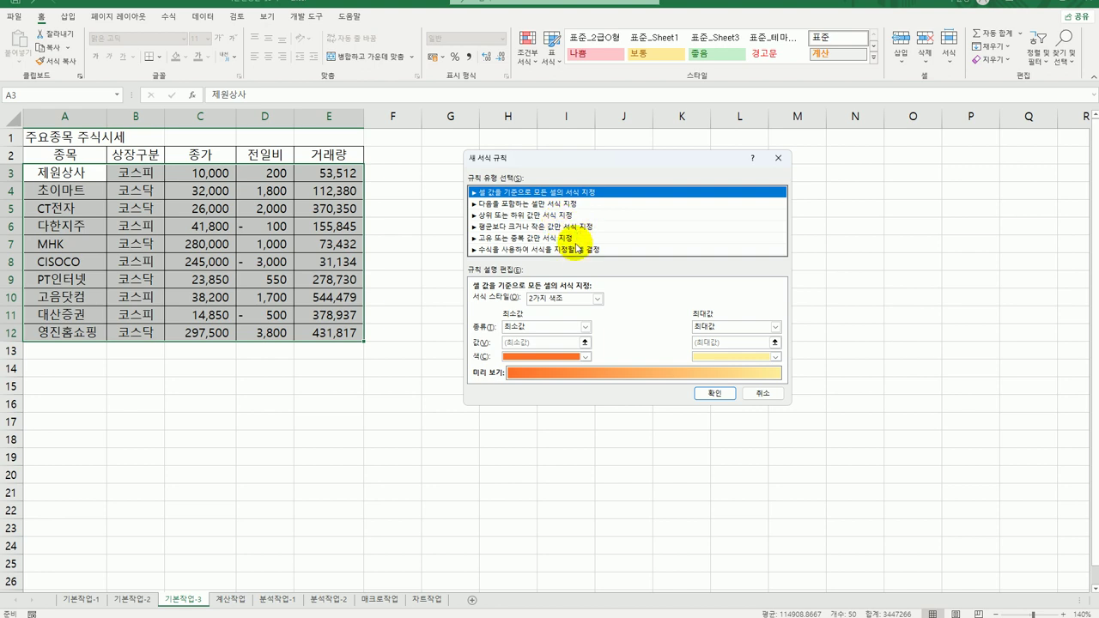
click(571, 249)
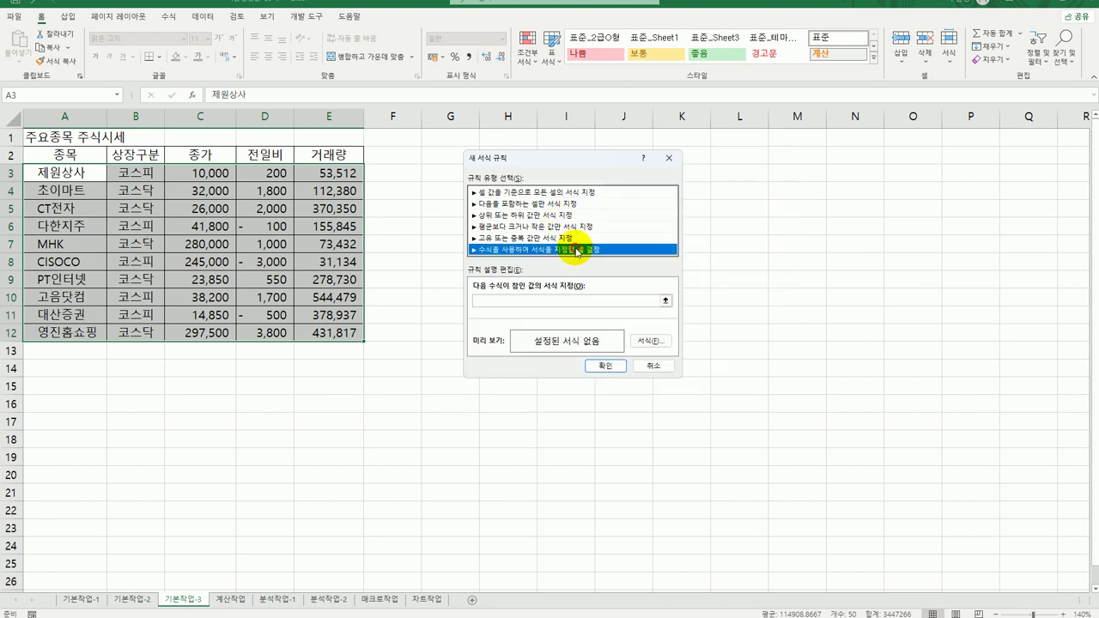
Enter =$D3<0 as the rule's formula, referencing the 전일비 column with only the column fixed.
click(510, 301)
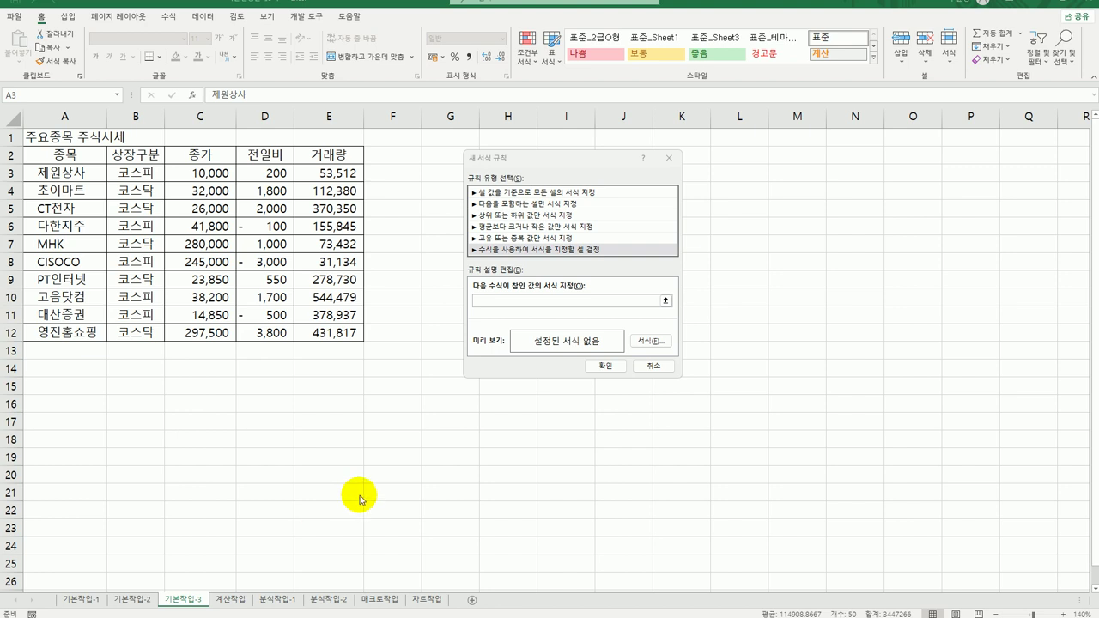
click(489, 300)
text(=)
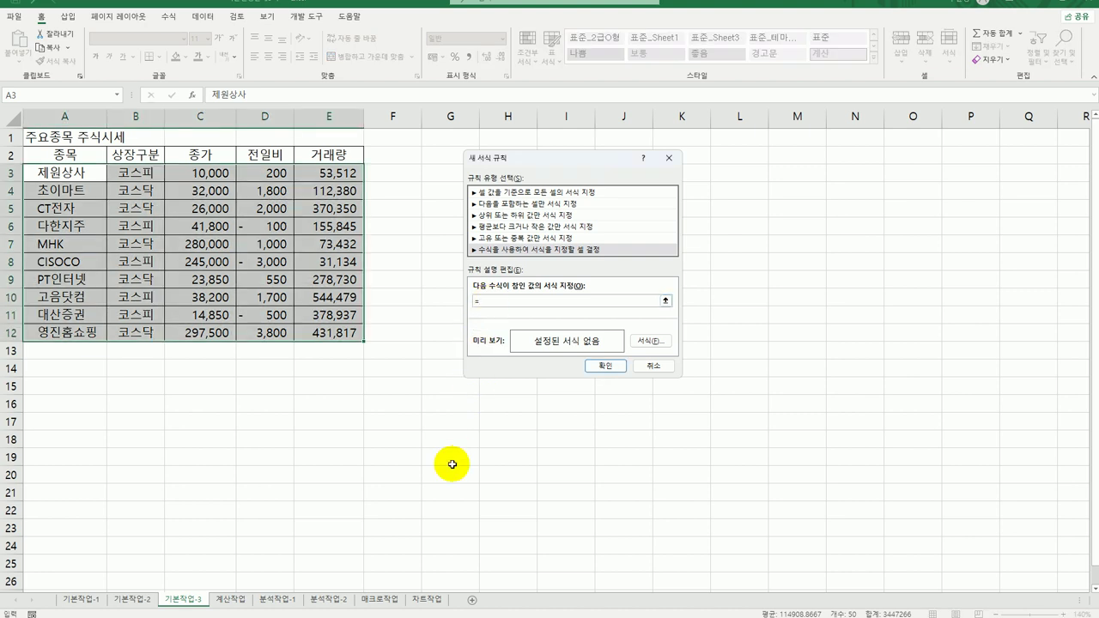
click(274, 171)
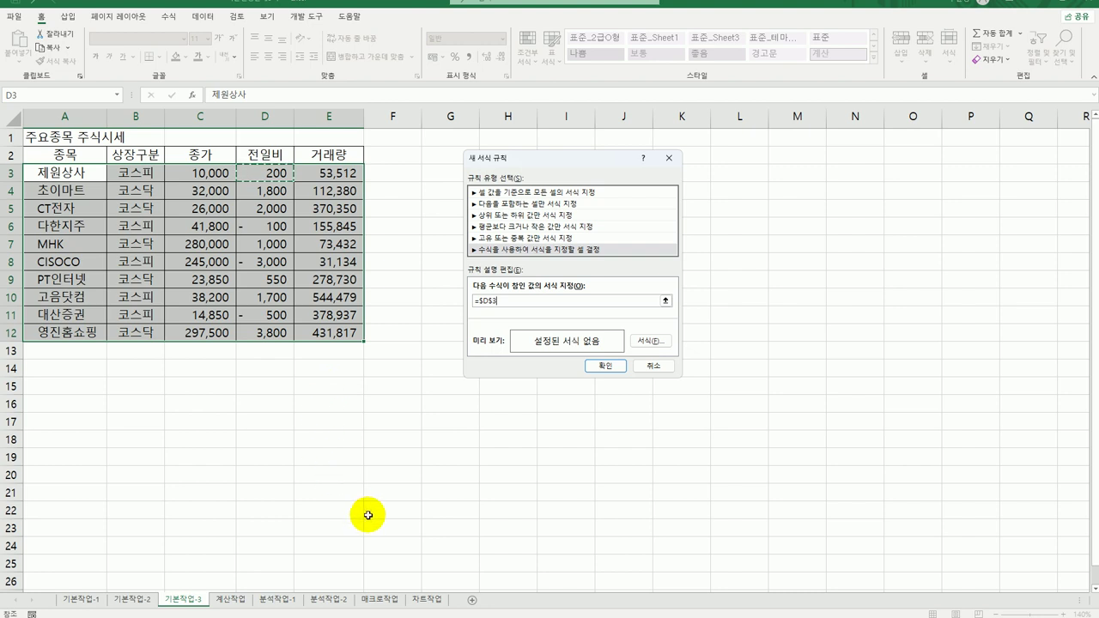
key(F4)
key(F4)
text(<0)
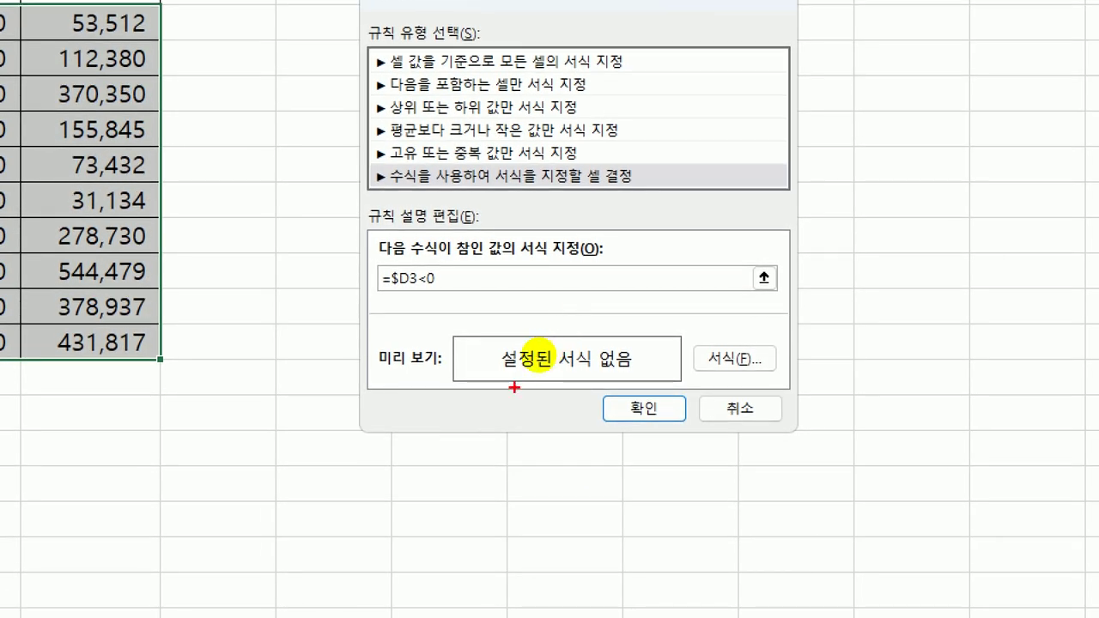
drag(378, 284, 515, 304)
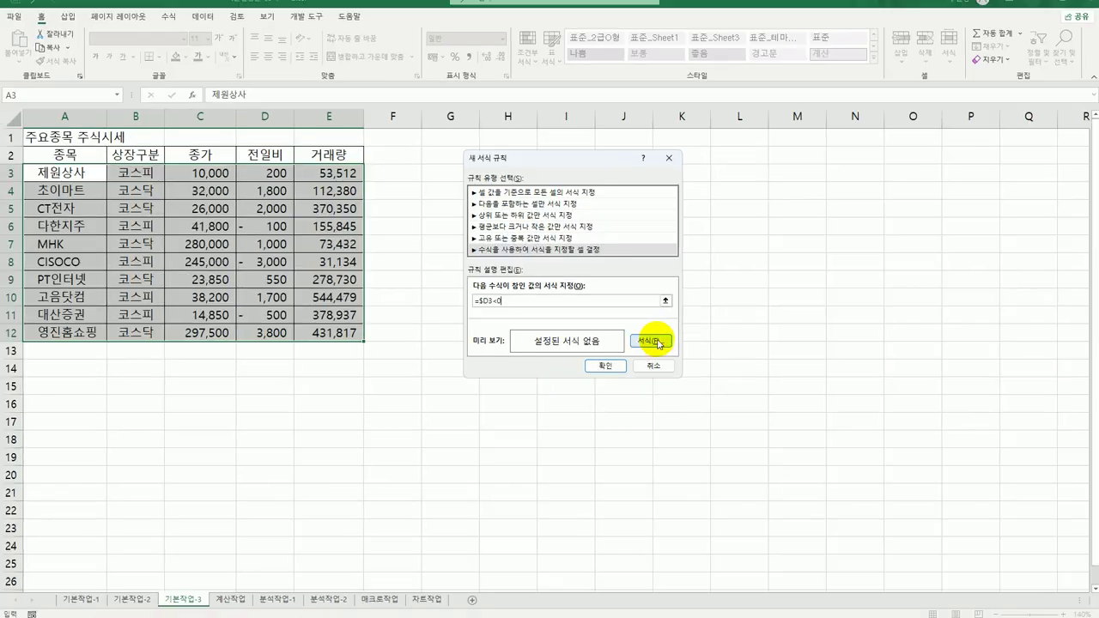
Set the rule's font color to a standard red and confirm the cell format.
click(655, 342)
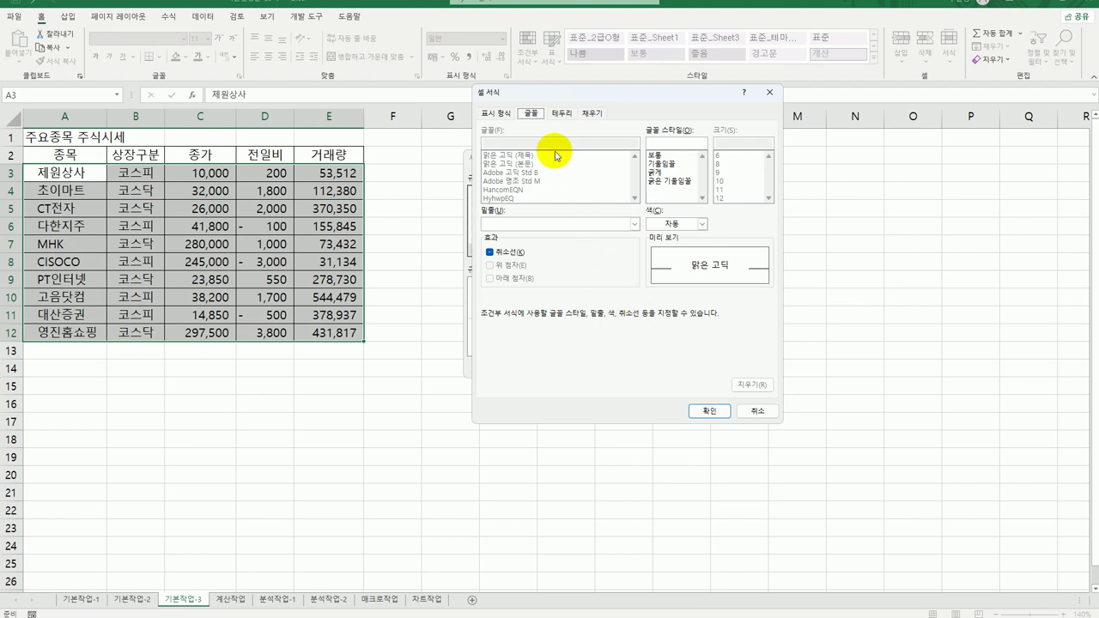
click(702, 224)
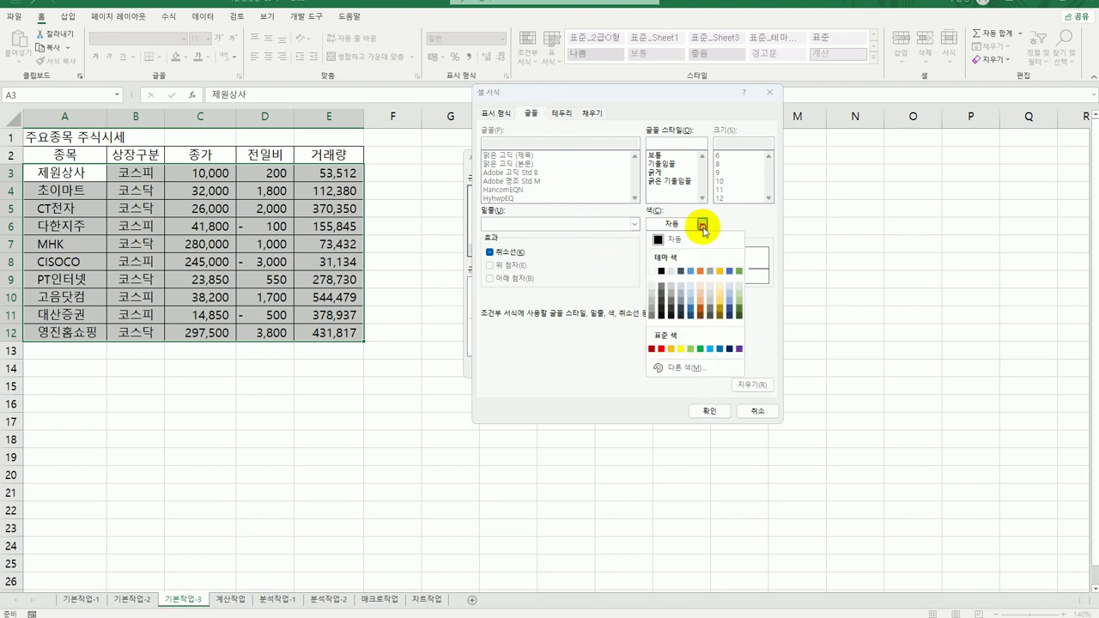
click(651, 349)
click(708, 412)
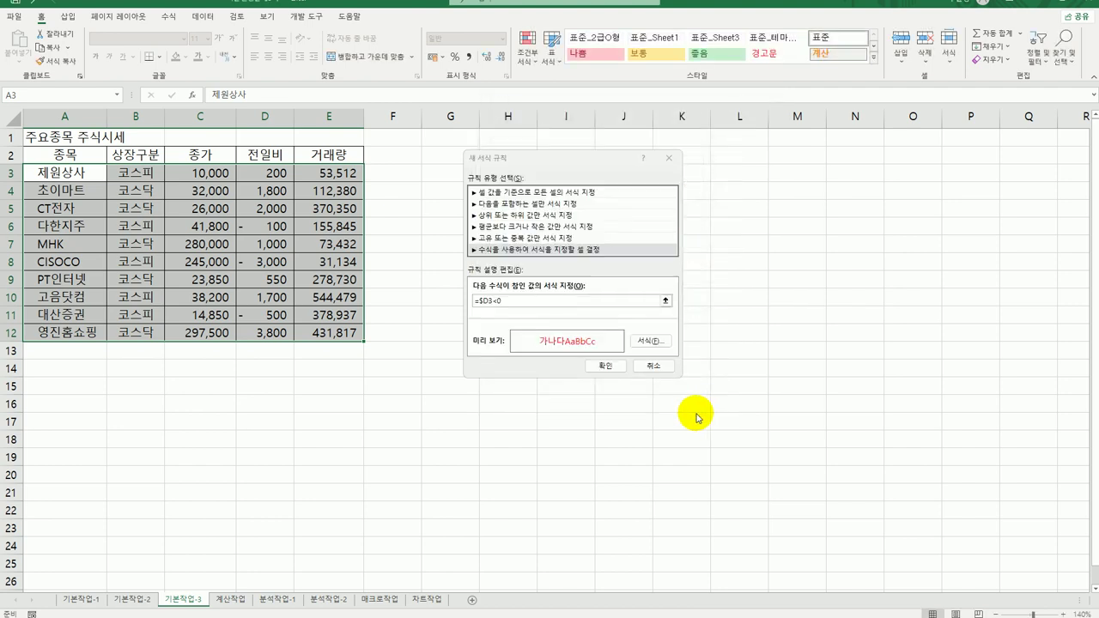
Apply the red-font rule to A3:E12 and start a second rule of type 수식을 사용하여 서식을 지정할 셀 결정.
click(597, 367)
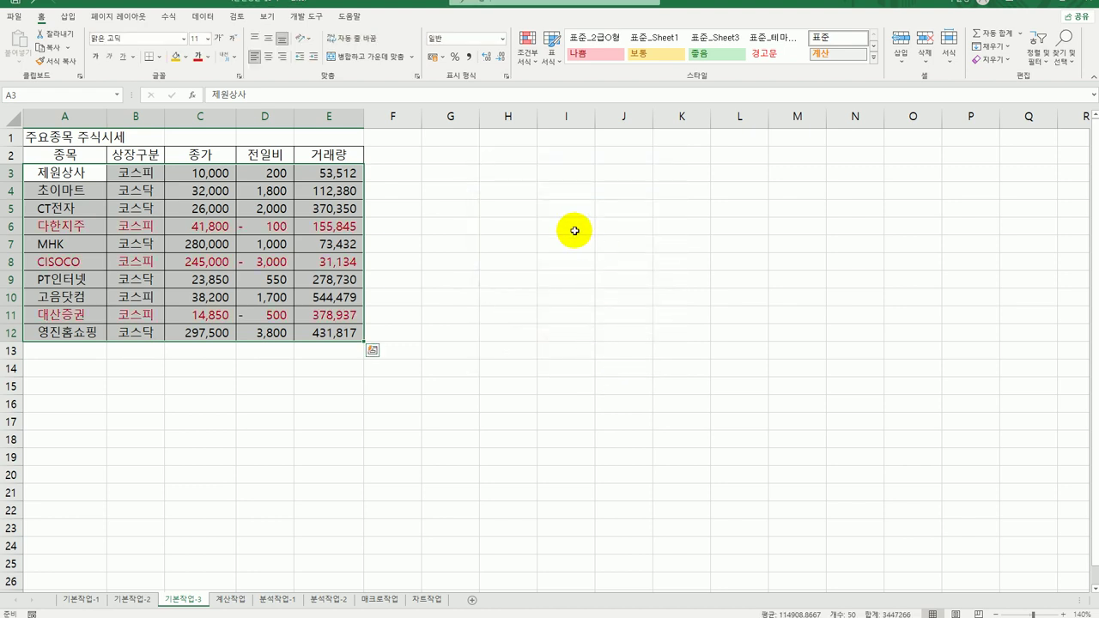
click(528, 57)
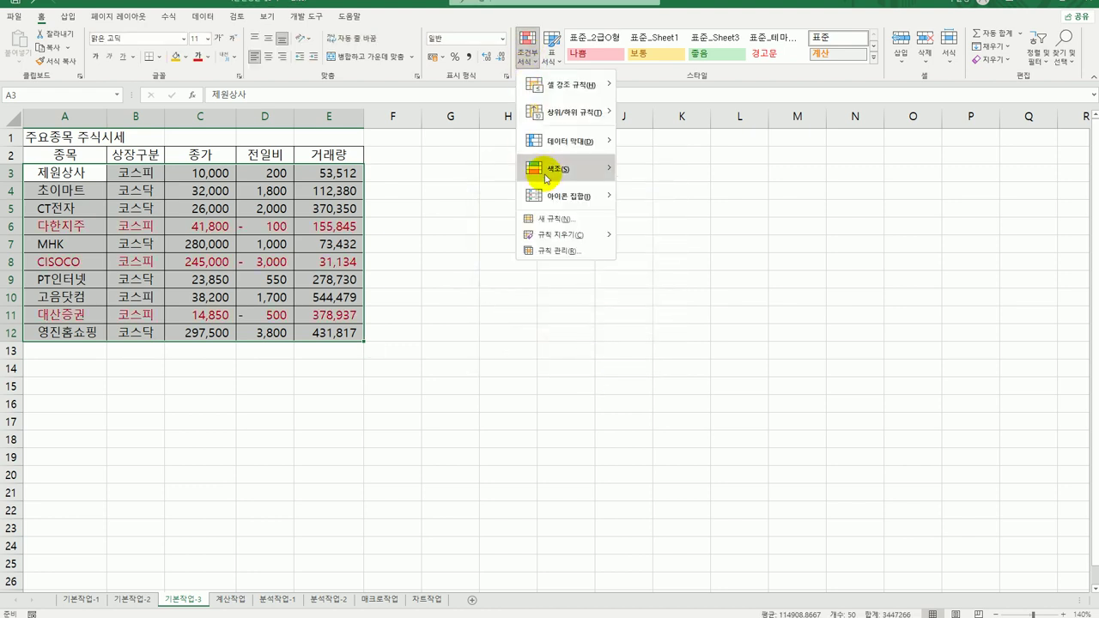
click(535, 212)
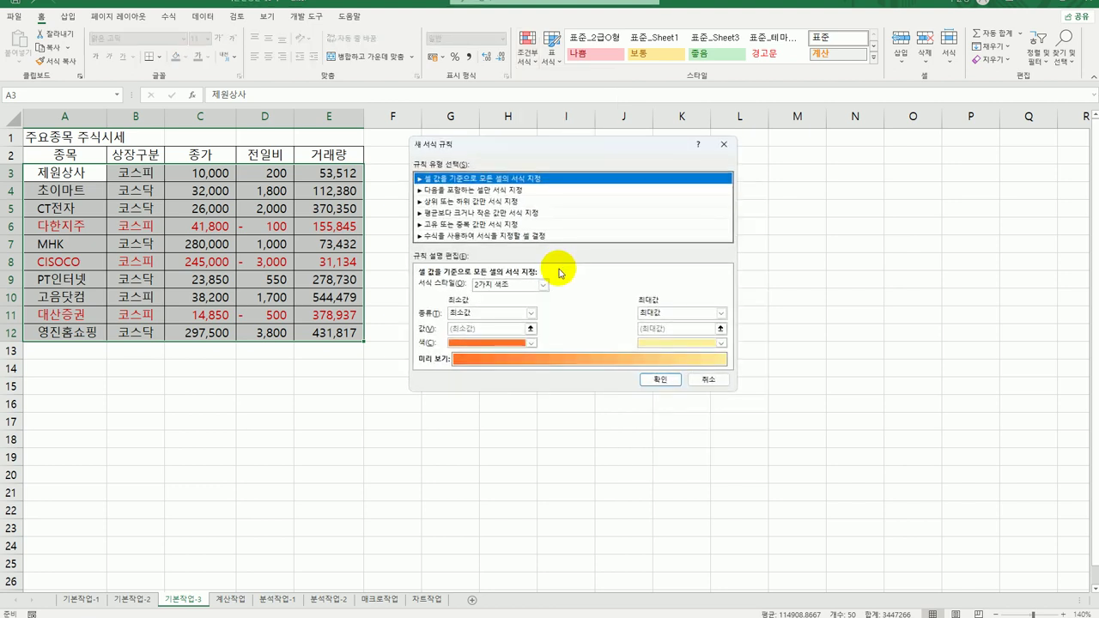
click(515, 235)
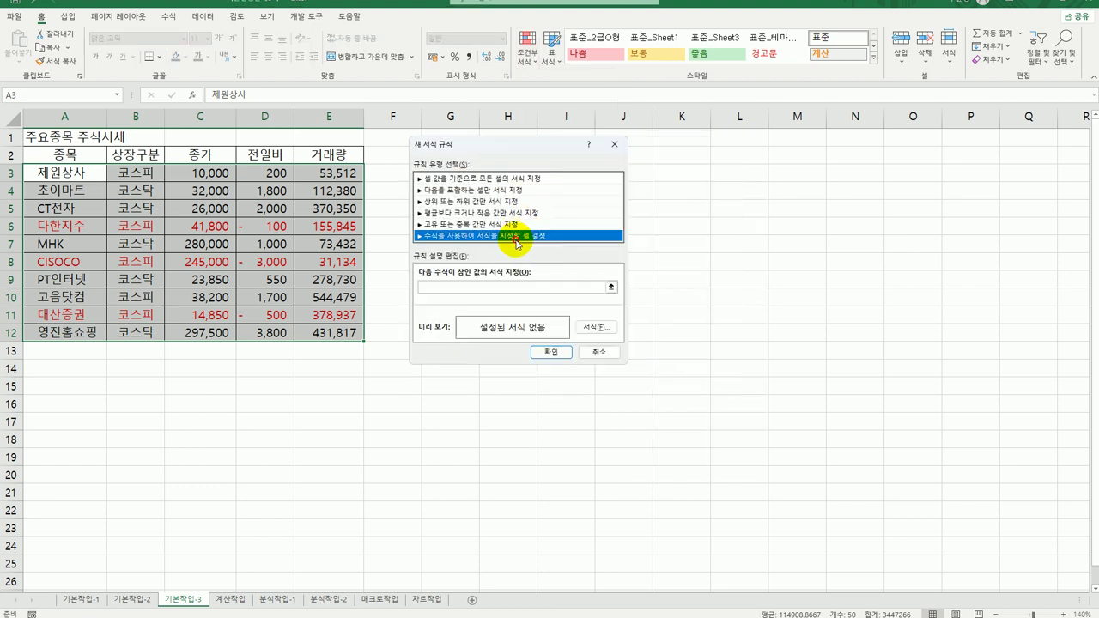
Enter =$D3>=2000 as the second rule's formula, referencing the 전일비 column with only the column fixed.
click(494, 288)
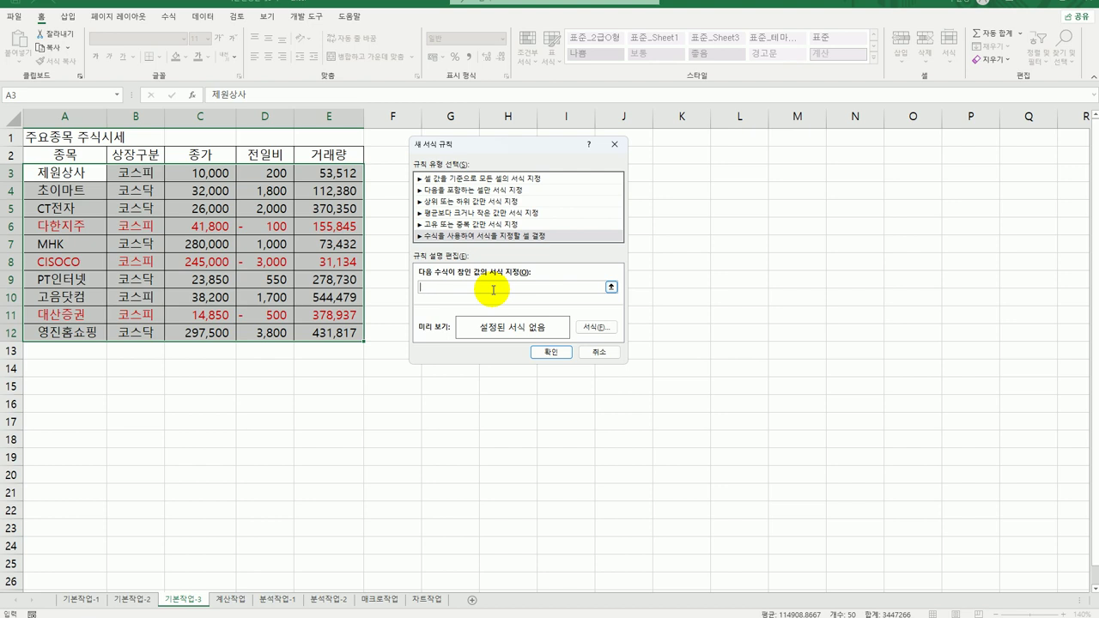
click(265, 174)
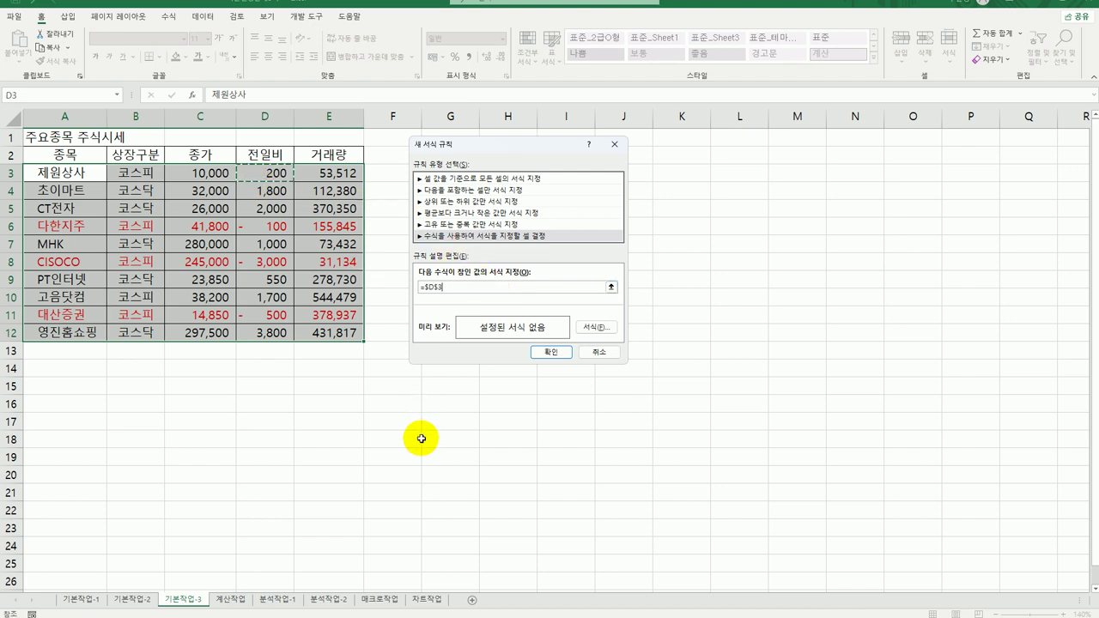
key(F4)
key(F4)
text(>=)
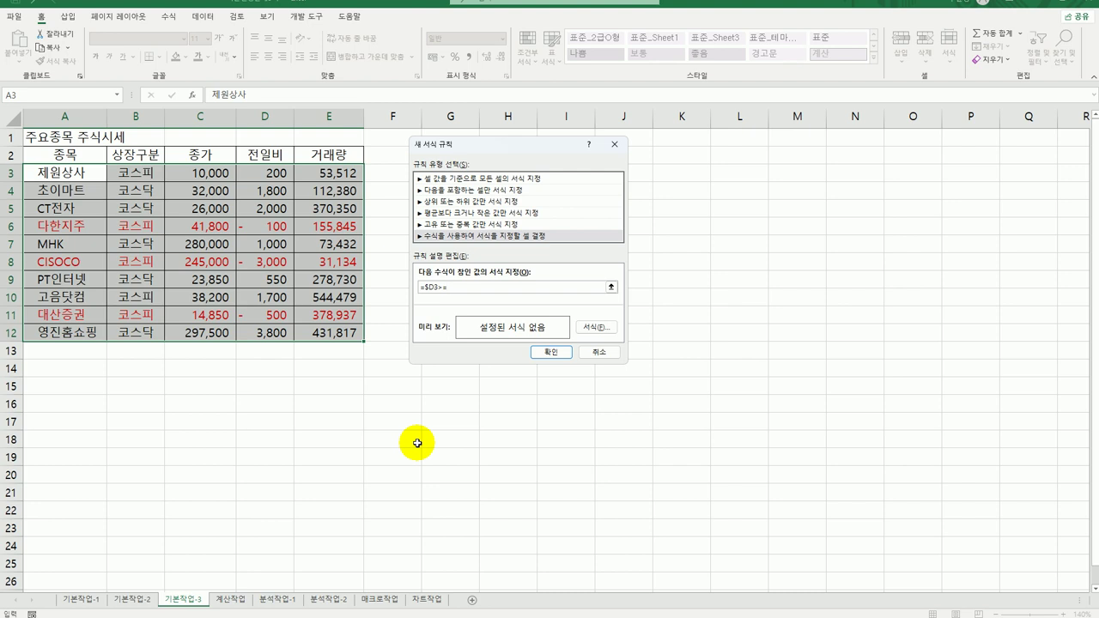
text(2000)
Set the second rule's font color to standard blue and apply the rule to A3:E12.
click(597, 328)
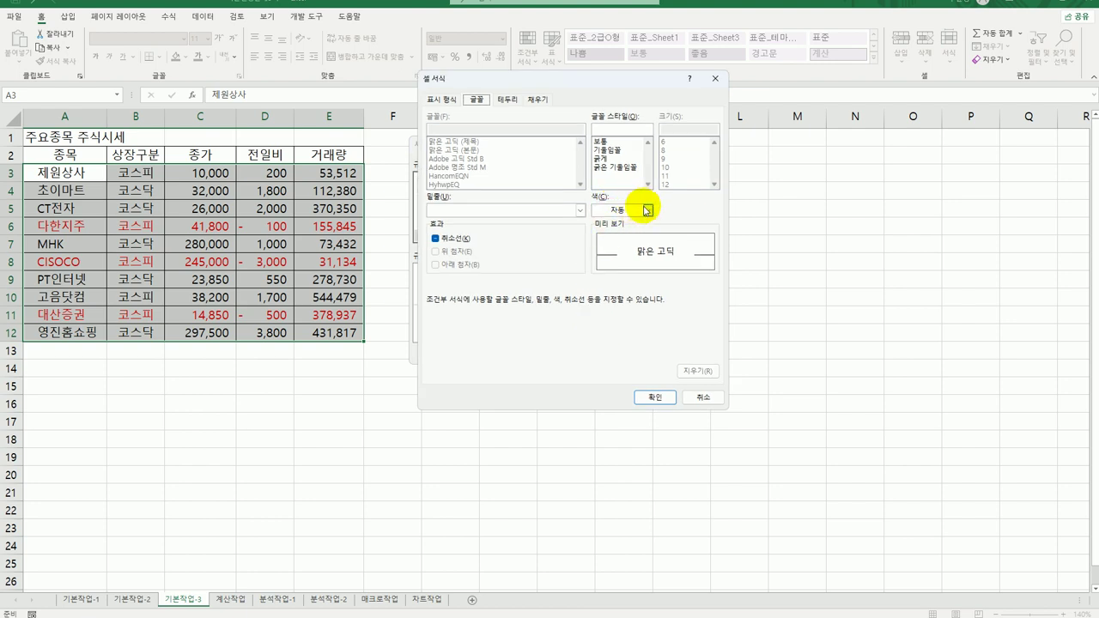
click(645, 209)
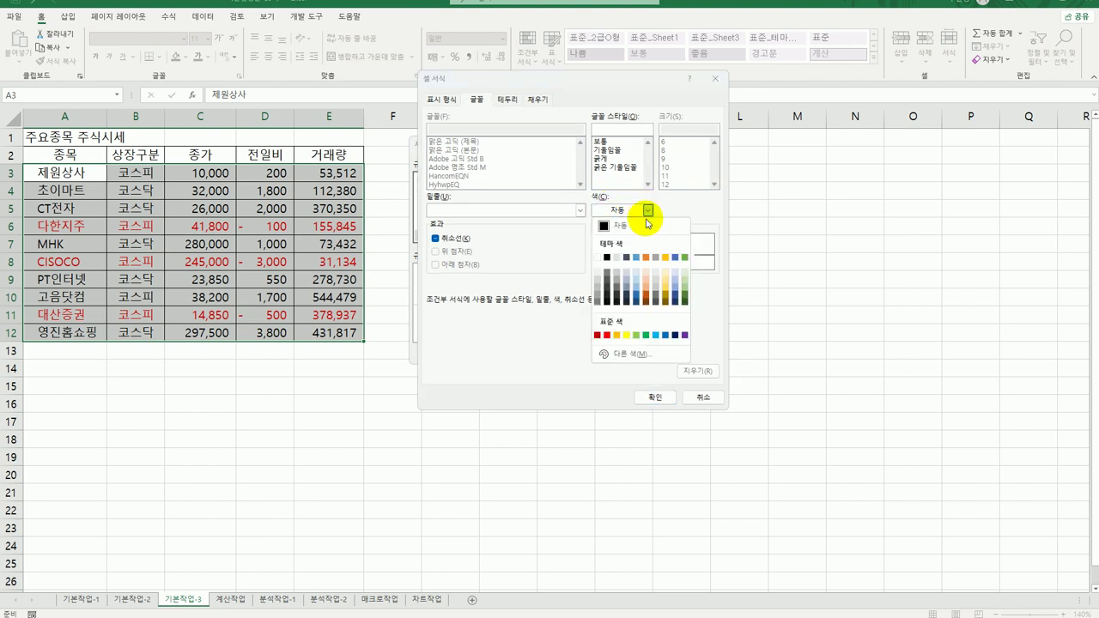
click(666, 337)
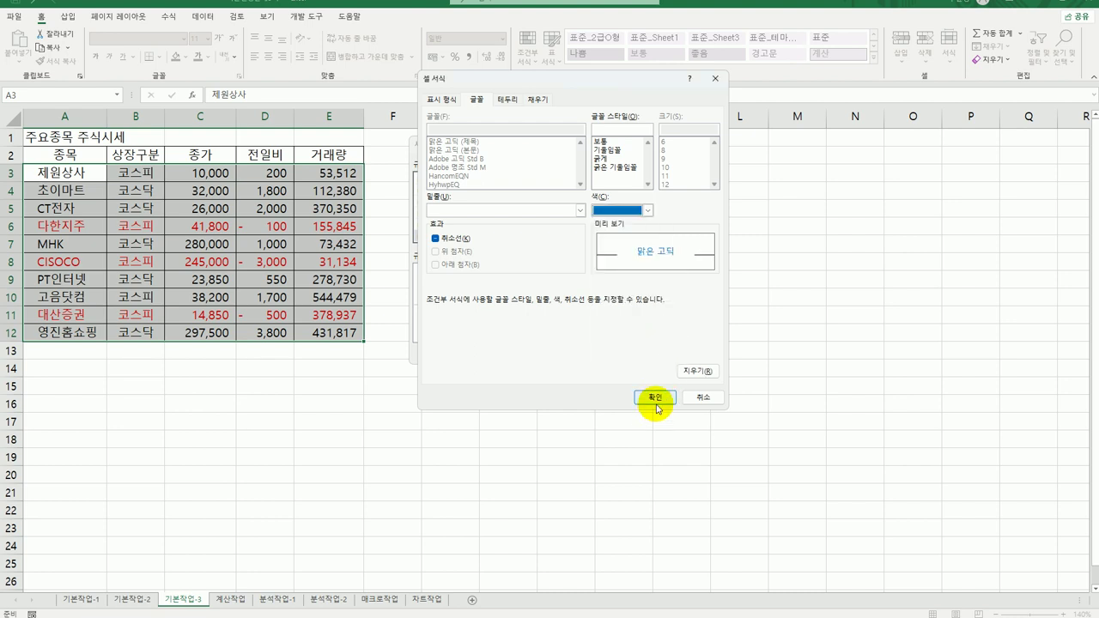
click(655, 400)
click(557, 350)
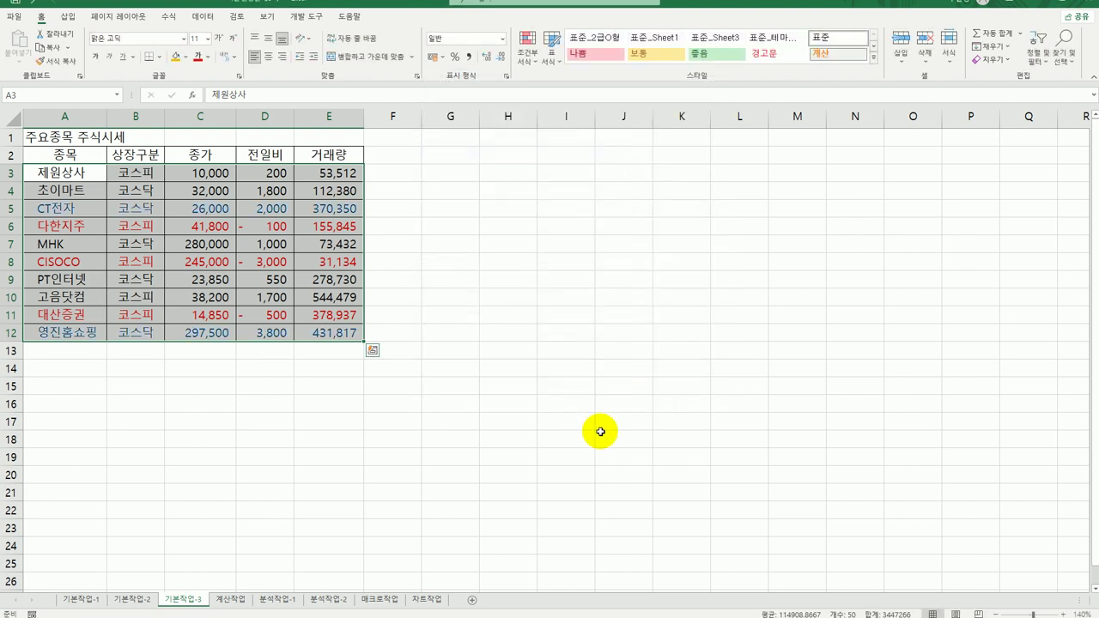
click(600, 433)
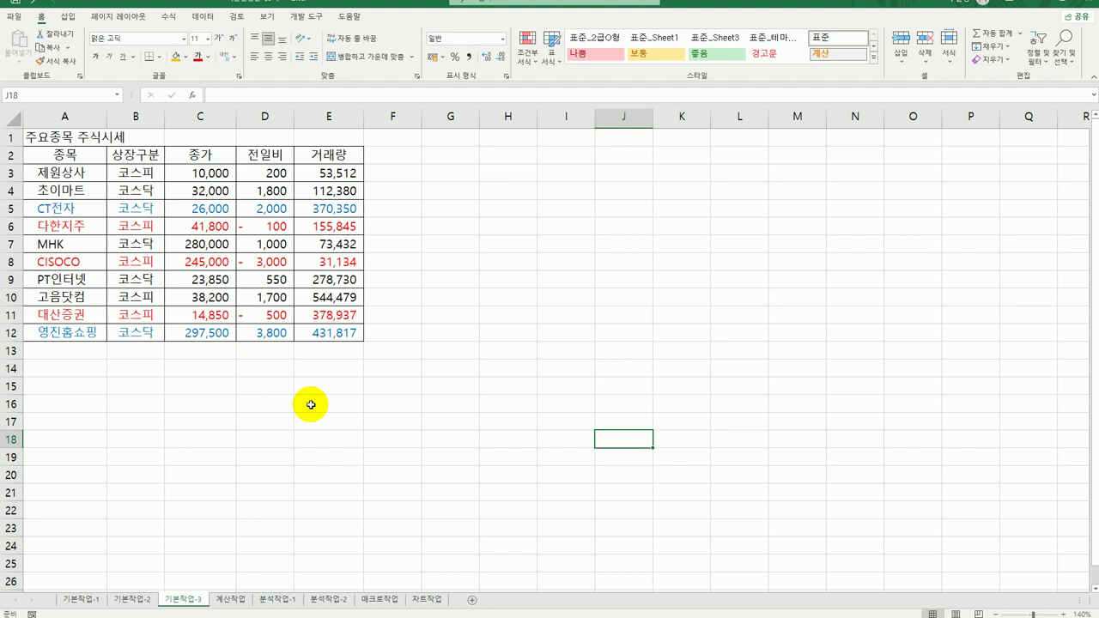
On the 계산작업 sheet, enter =LEFT(C3,2) in F3 to extract the first two characters of 결제종류.
click(221, 601)
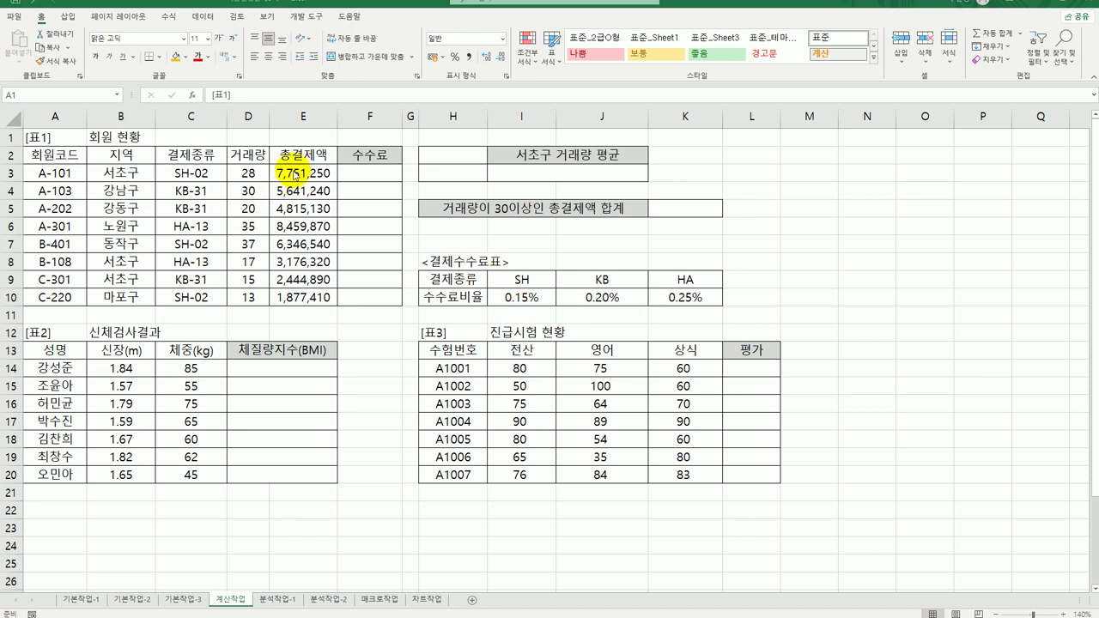
click(388, 171)
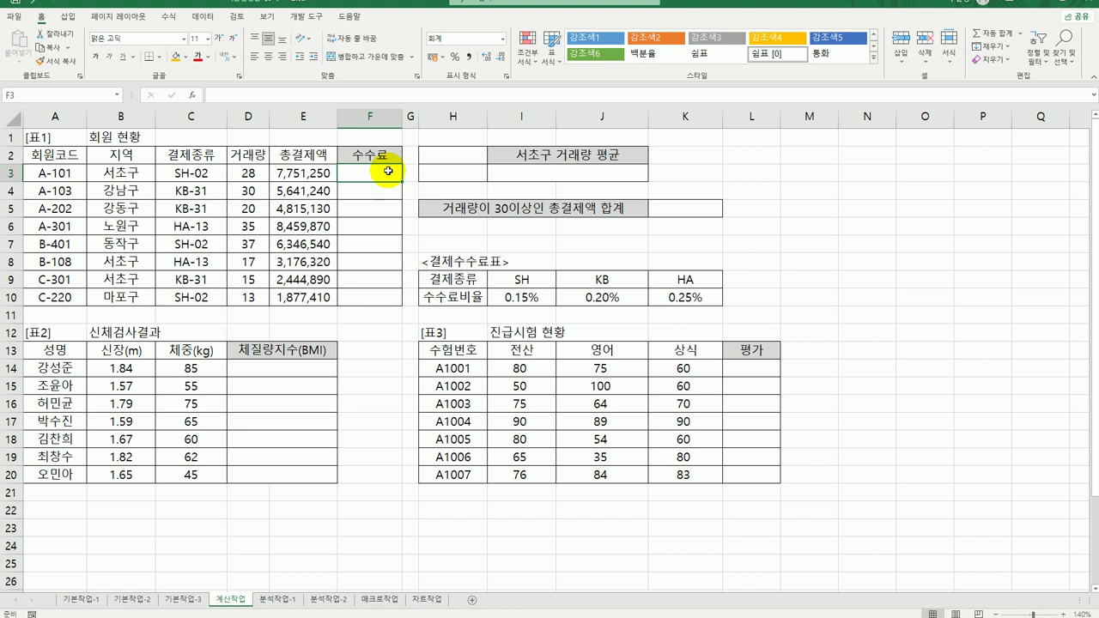
click(325, 173)
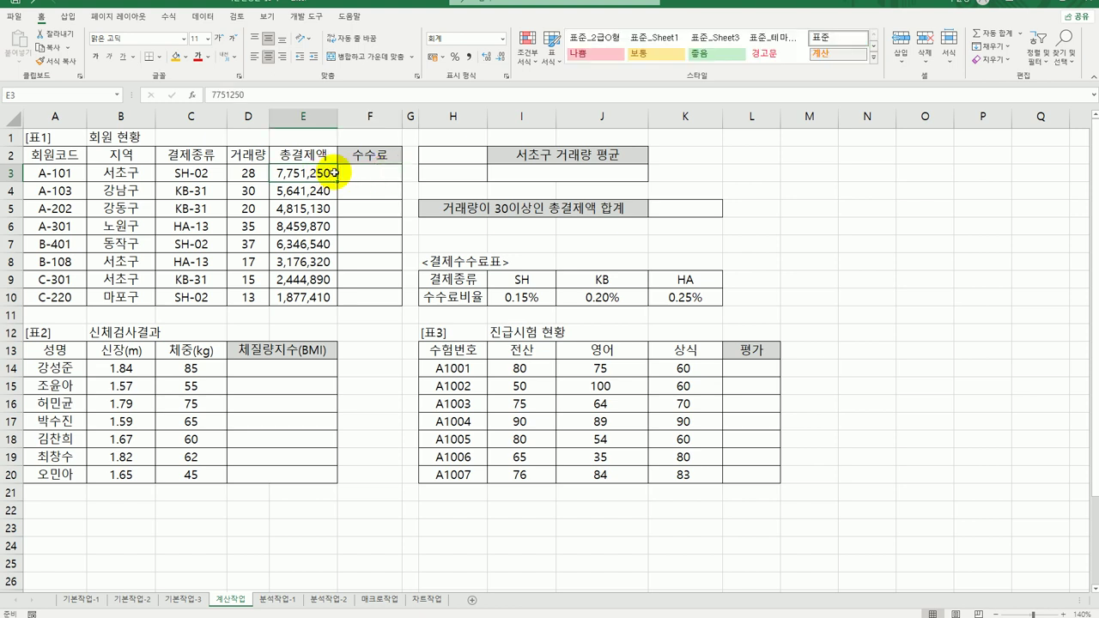
click(360, 174)
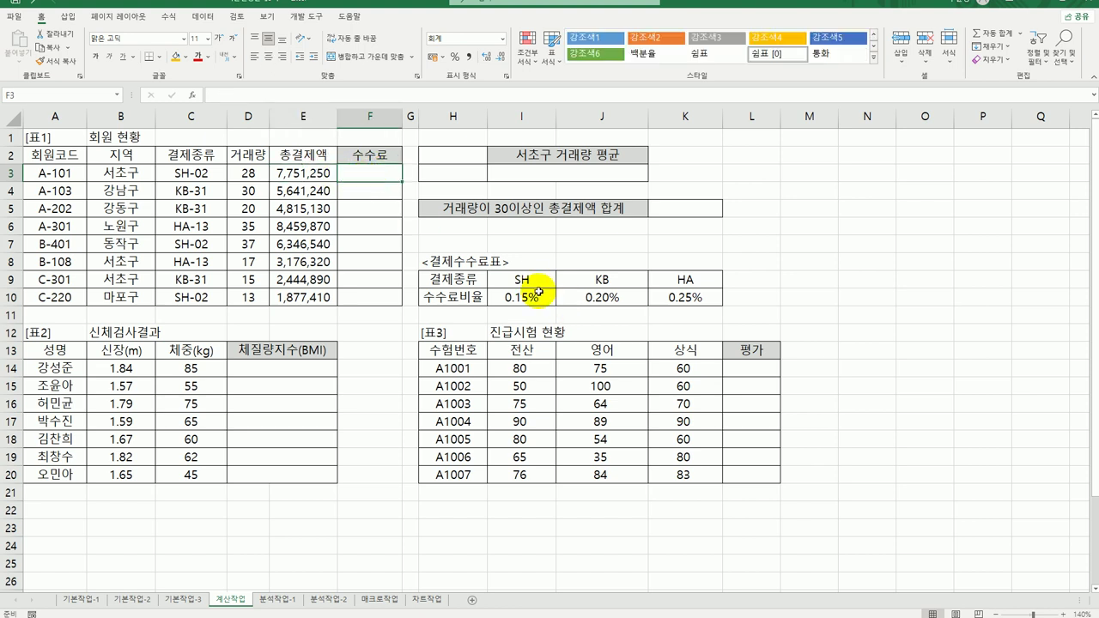
drag(501, 279, 667, 297)
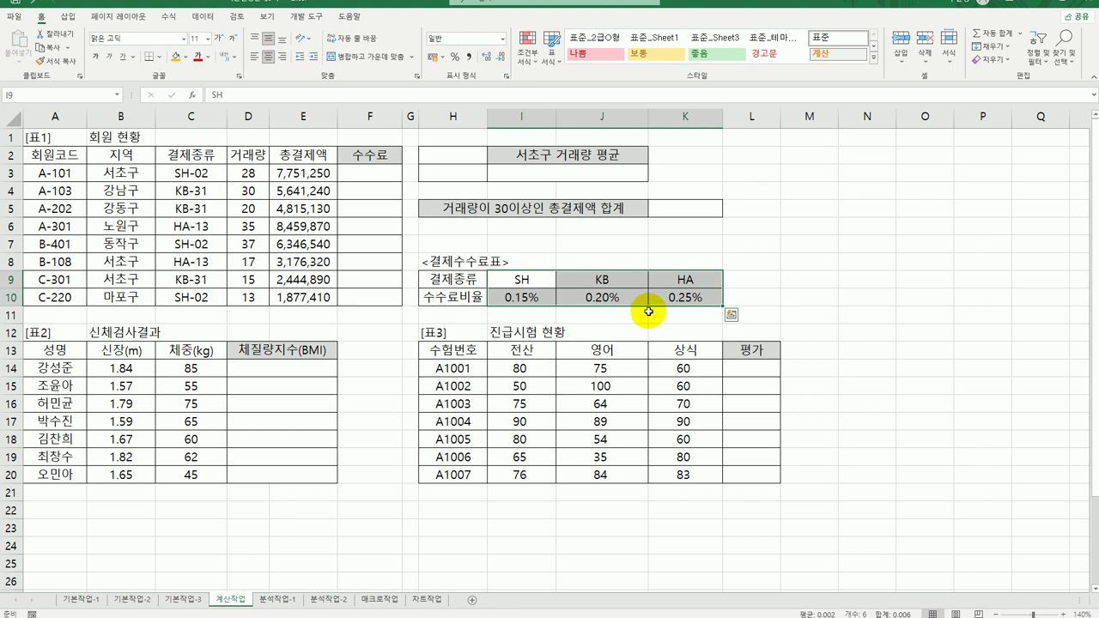
click(378, 174)
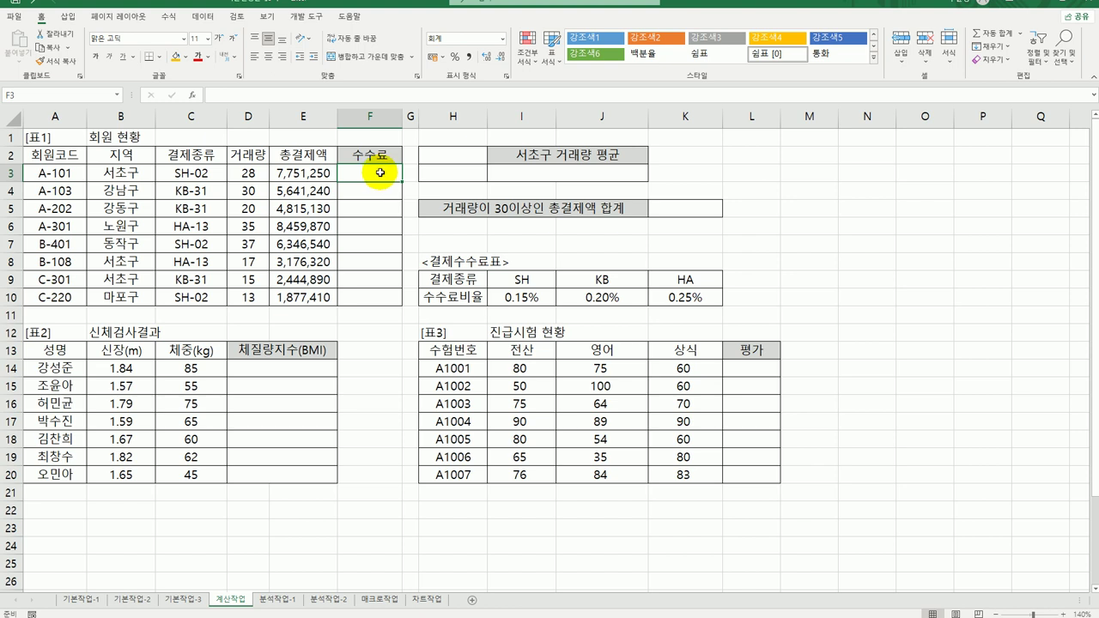
text(=)
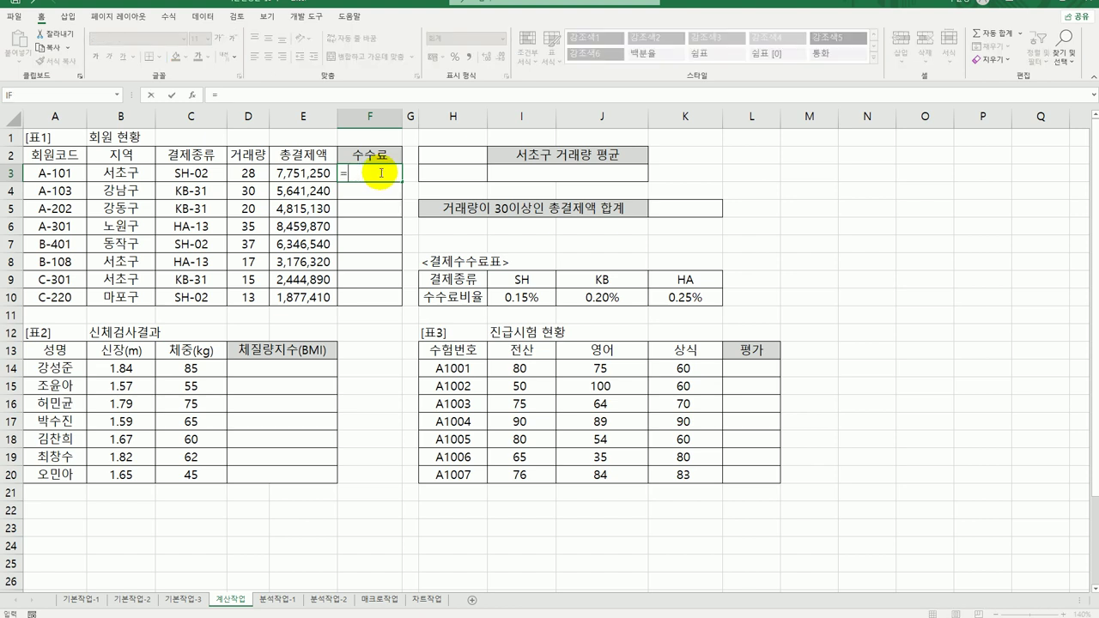
text(lef)
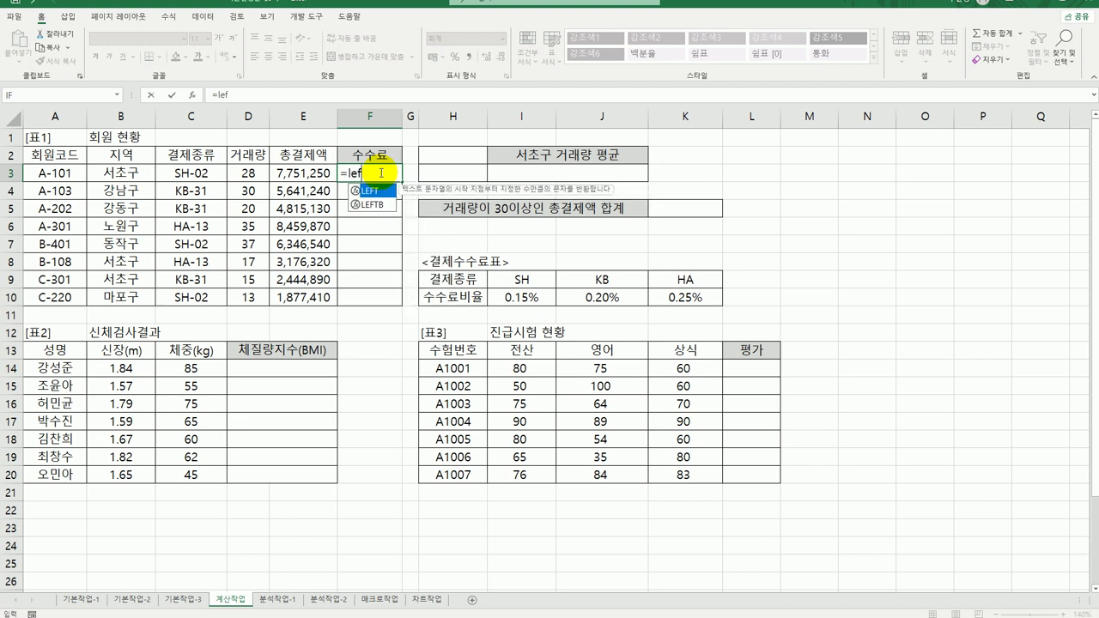
double_click(375, 191)
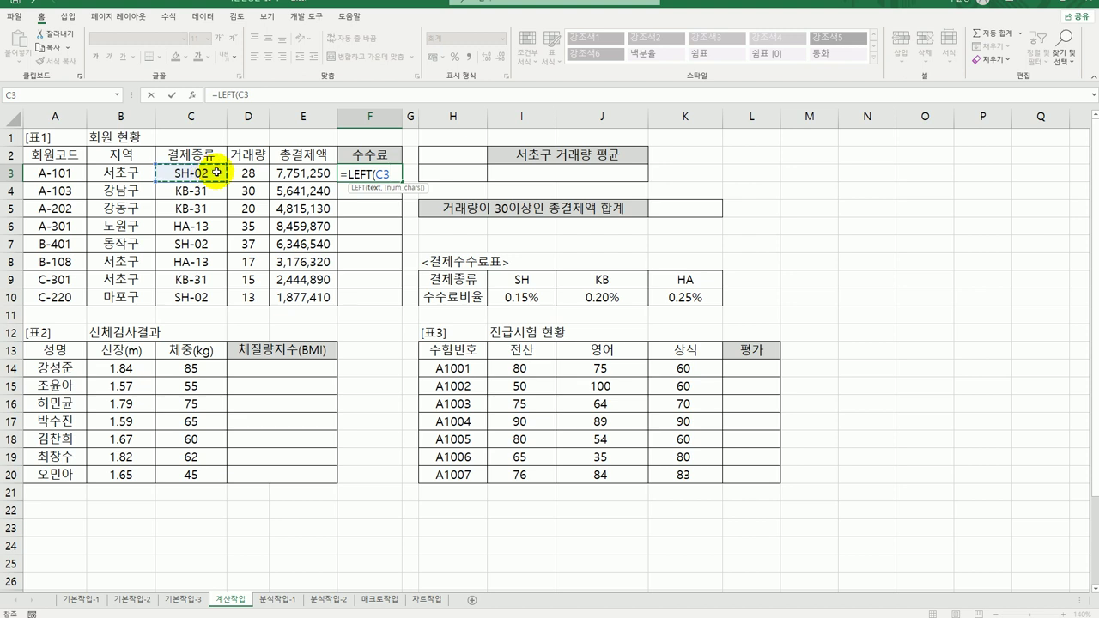
text(,)
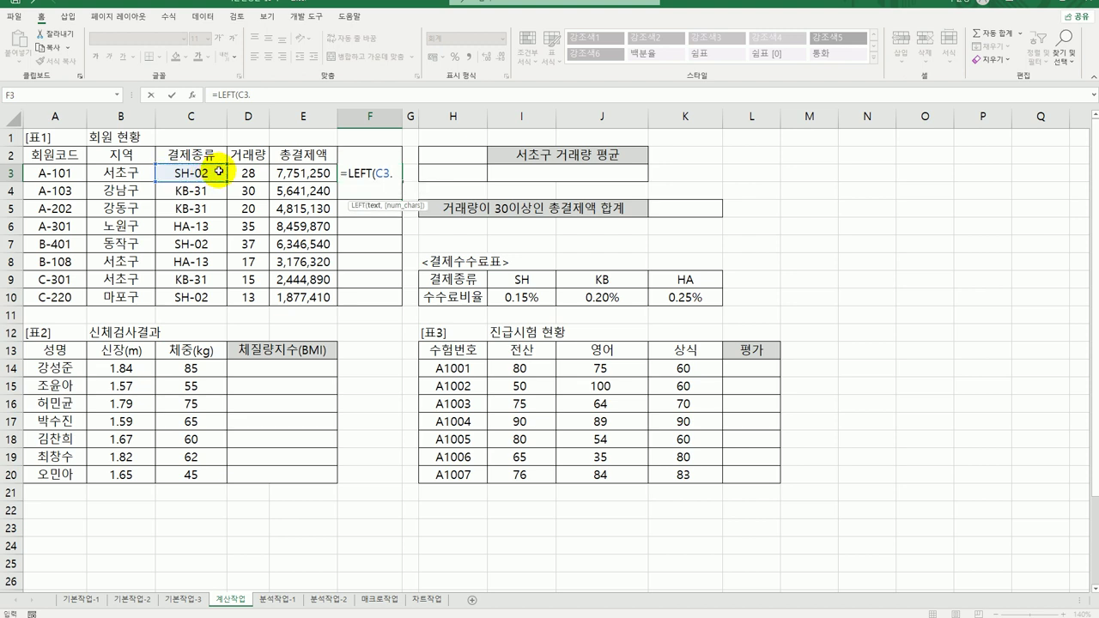
text(2))
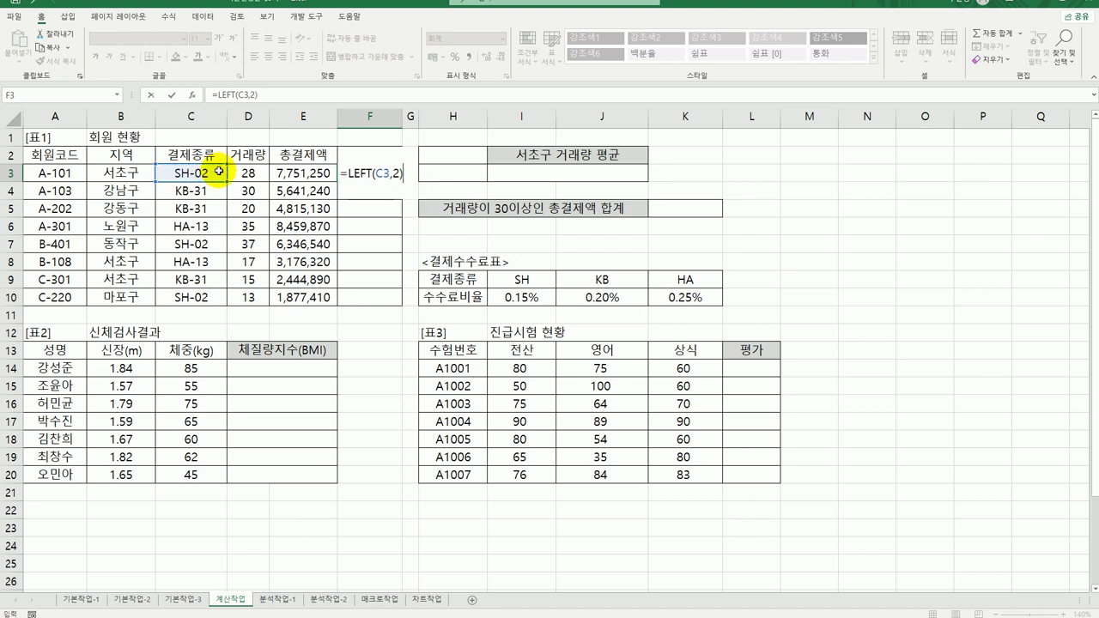
key(Return)
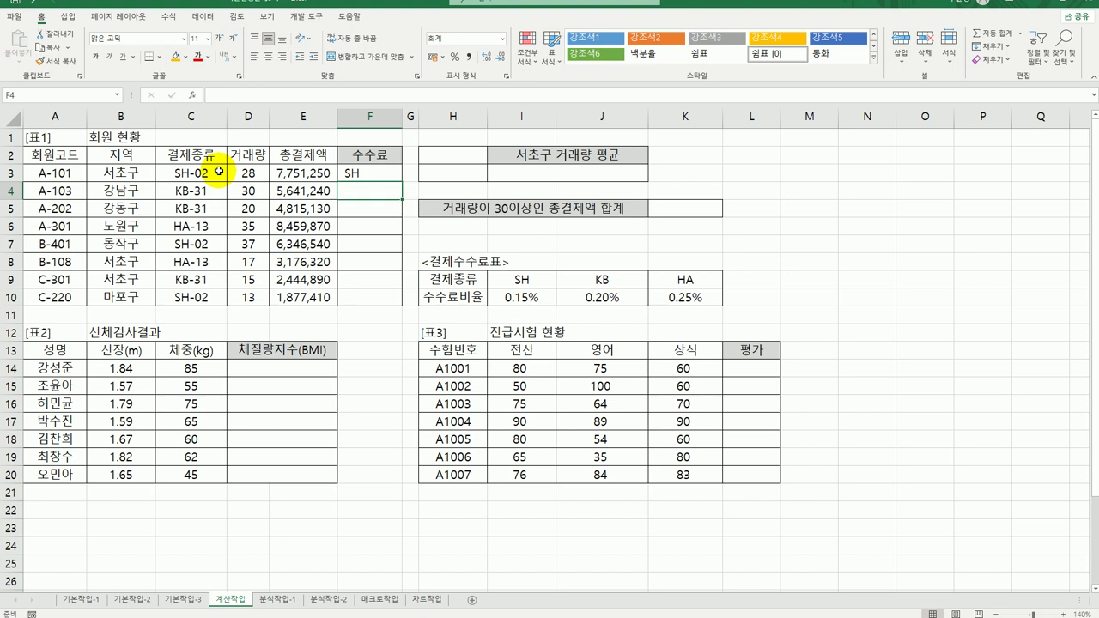
Fill the LEFT formula from F3 down to F10 and compare the codes with the 결제종류 headings in I9:K9.
click(348, 172)
drag(402, 182, 454, 304)
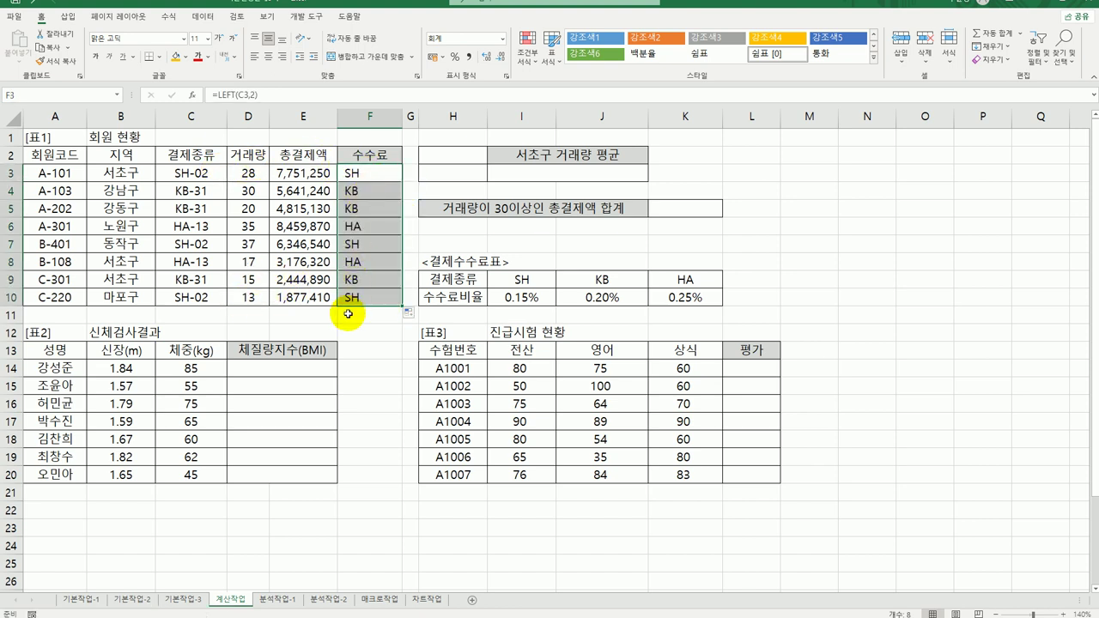
click(356, 176)
drag(522, 280, 673, 281)
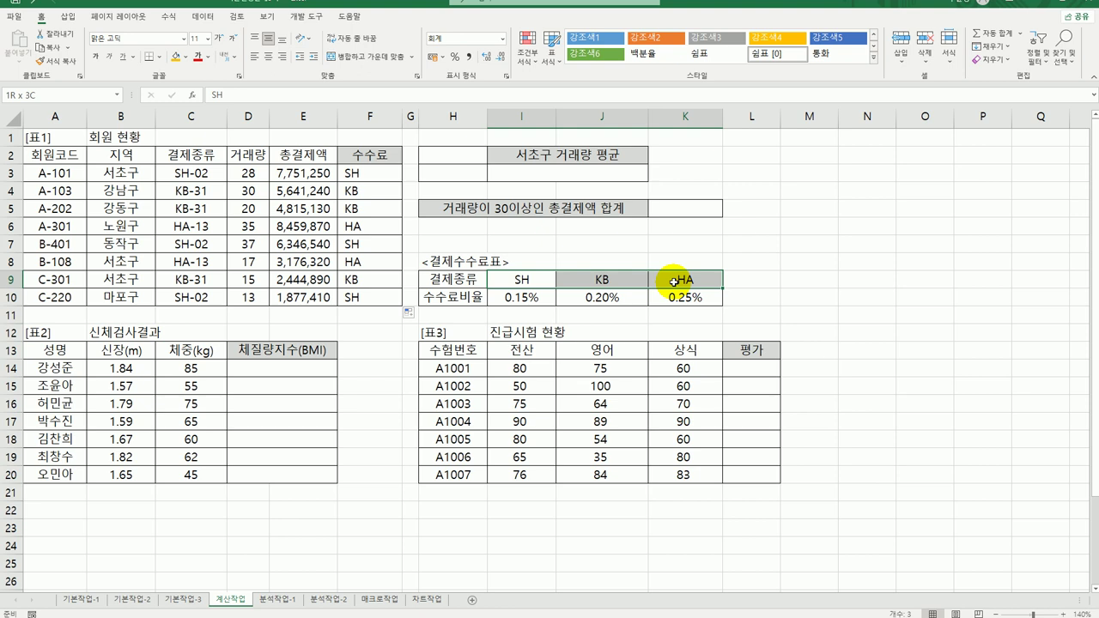
click(522, 282)
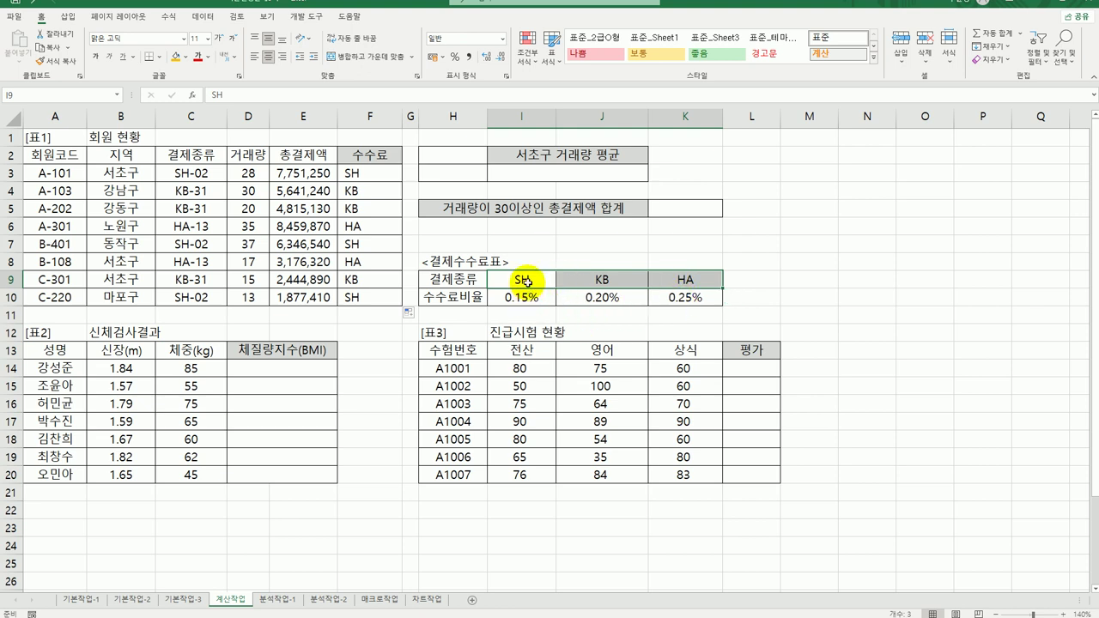
drag(524, 281, 687, 282)
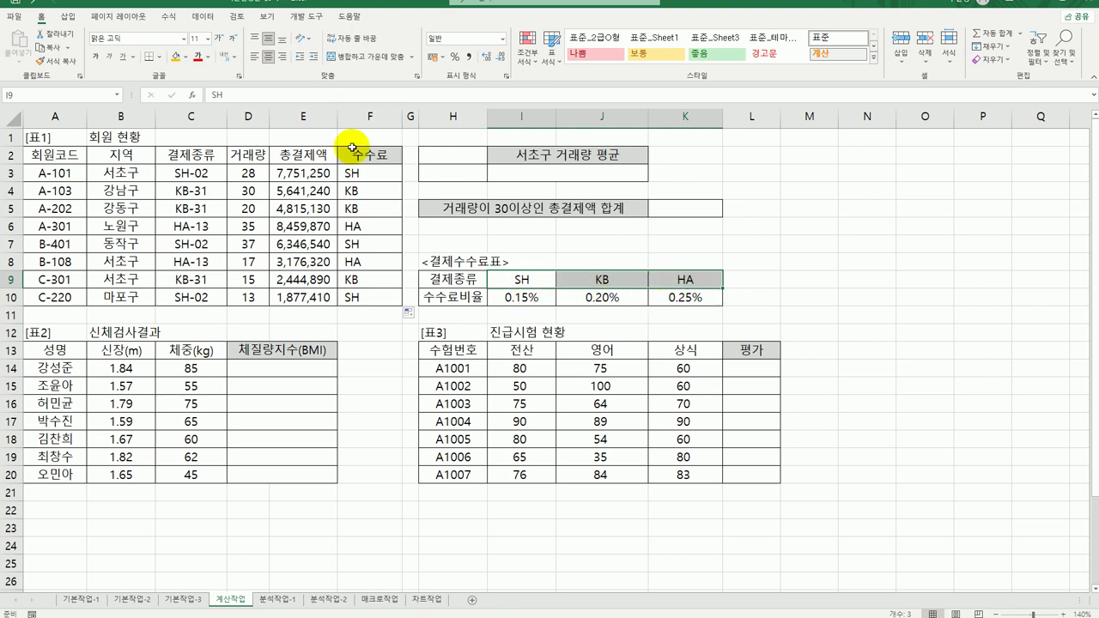
Nest the LEFT formula in F3 inside a MATCH function as its lookup value.
click(350, 174)
double_click(348, 174)
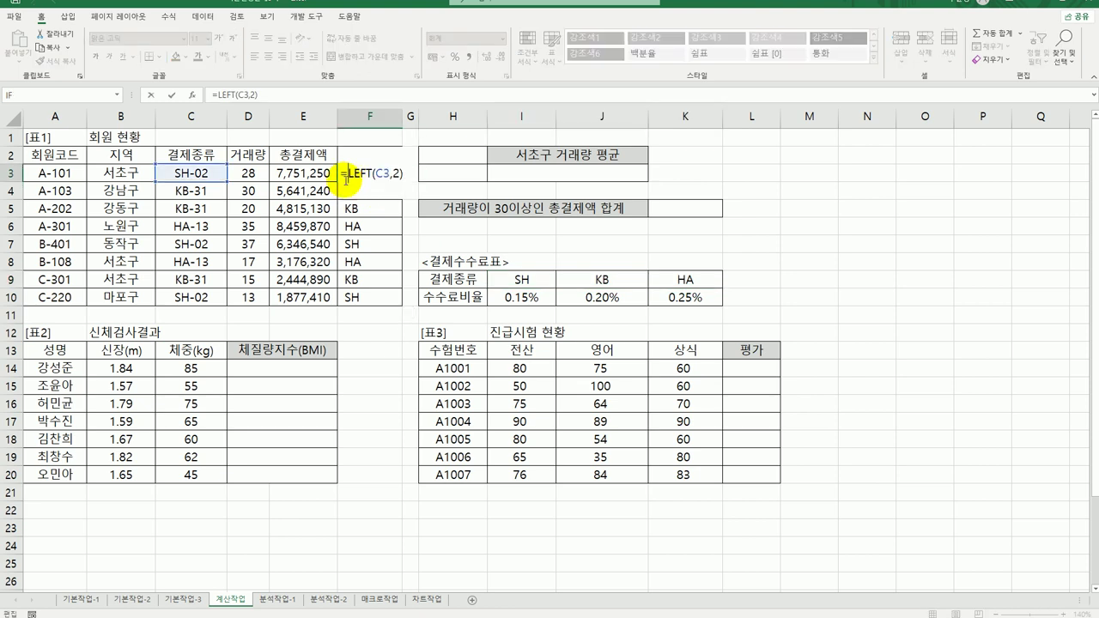
text(ma)
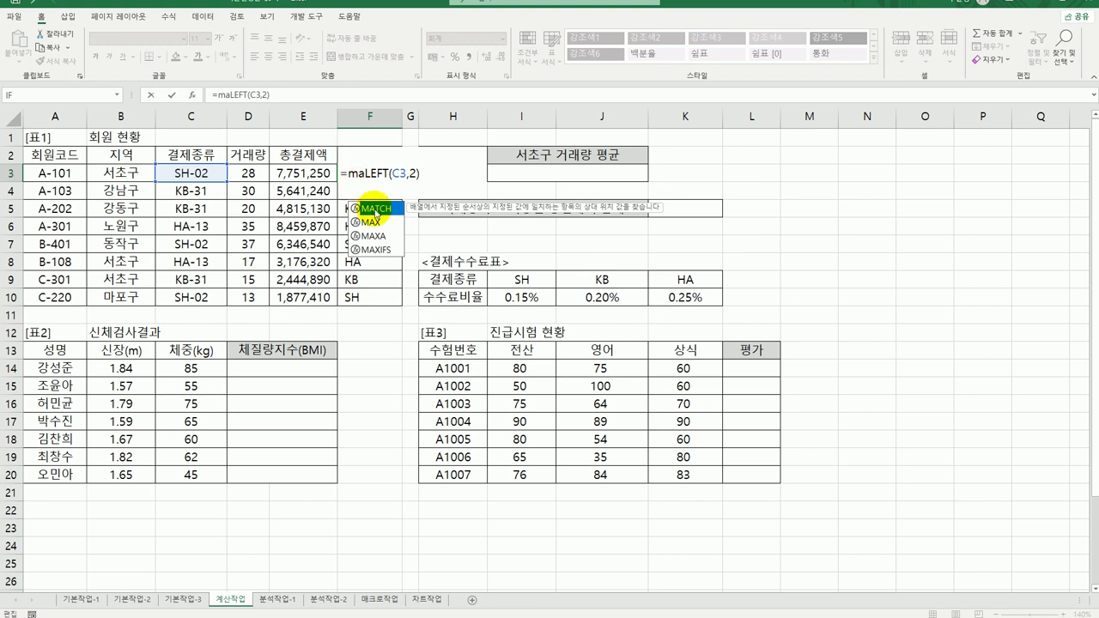
double_click(380, 208)
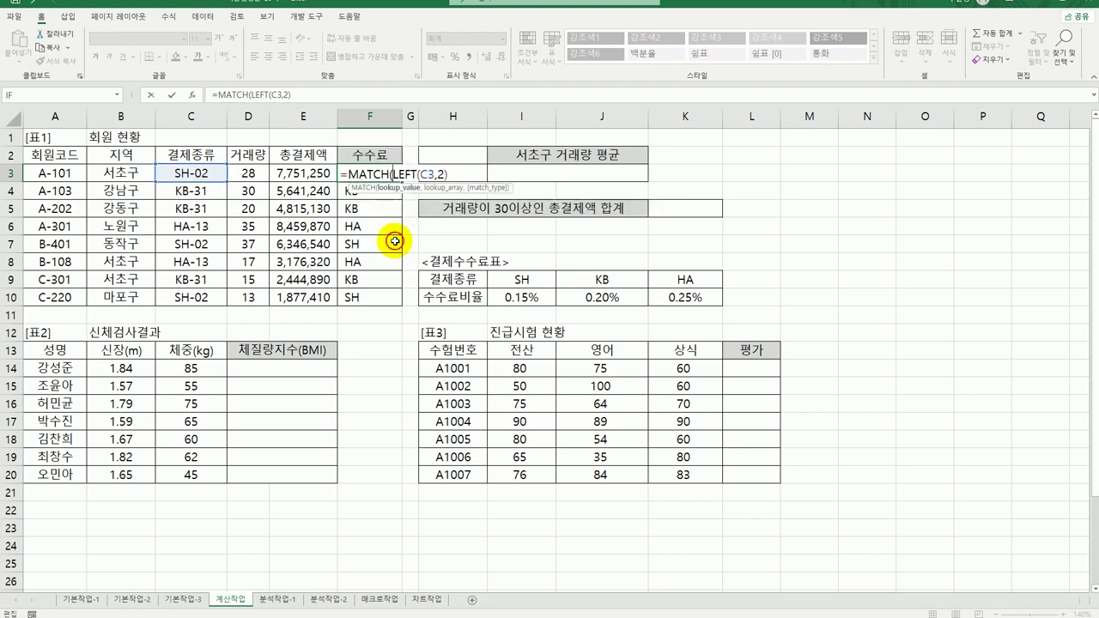
click(372, 174)
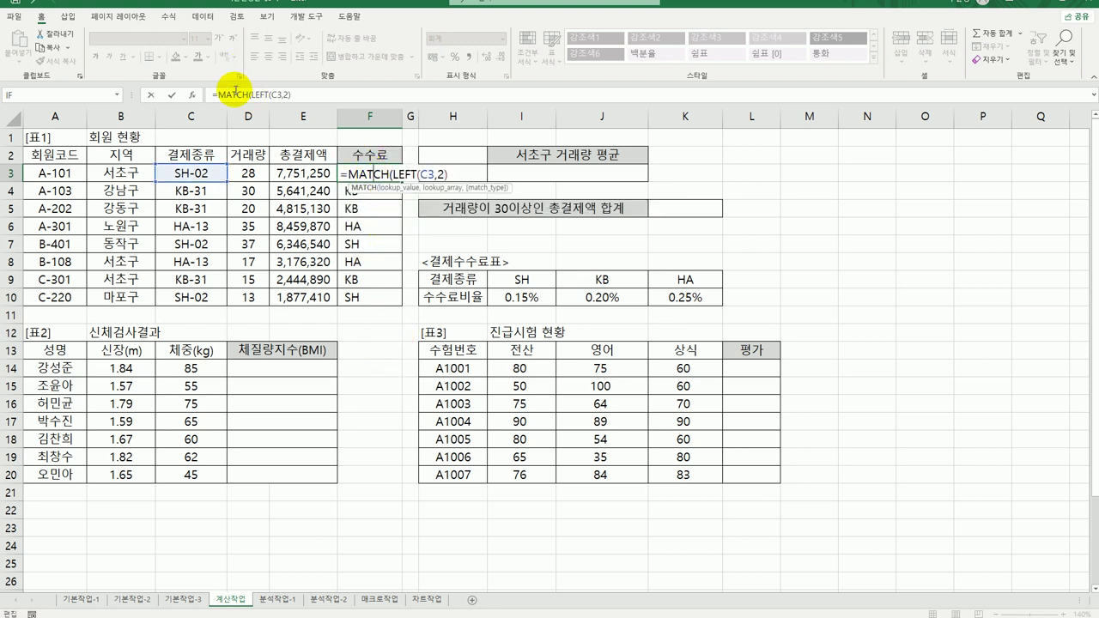
Complete the MATCH in F3 with lookup array $I$9:$K$9 and match type 0, and fill it down to F10.
click(193, 95)
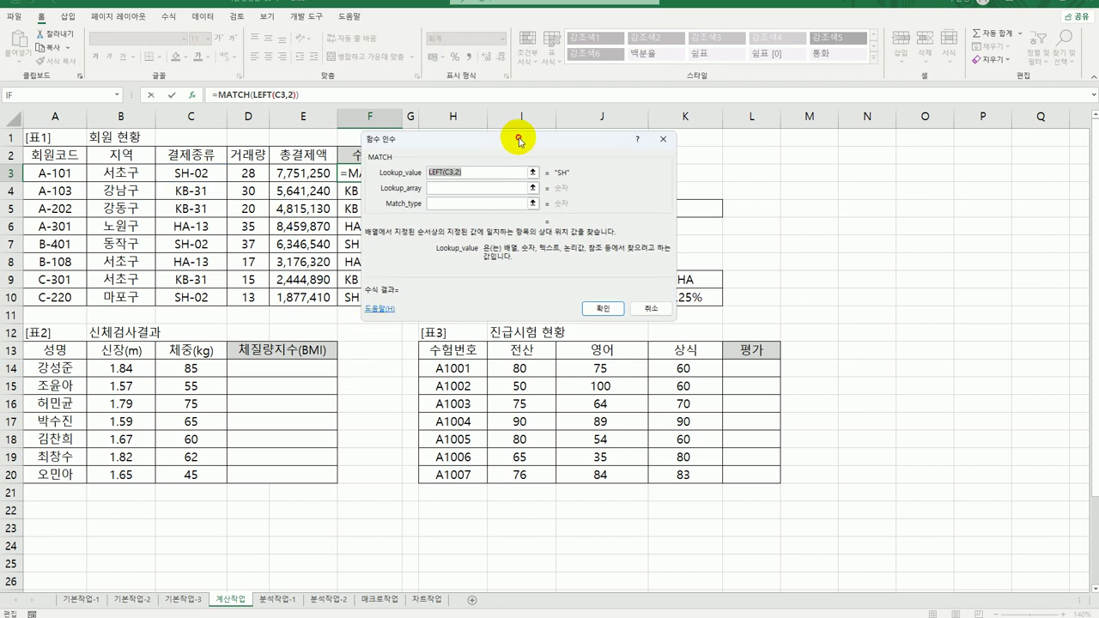
drag(519, 142, 566, 352)
click(506, 398)
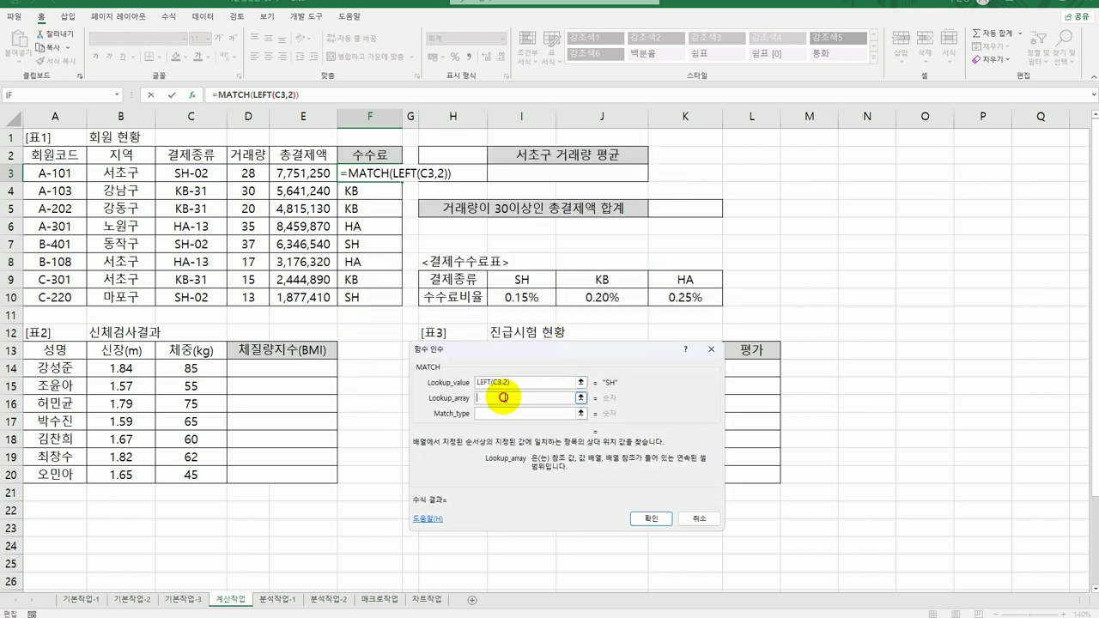
drag(519, 280, 674, 279)
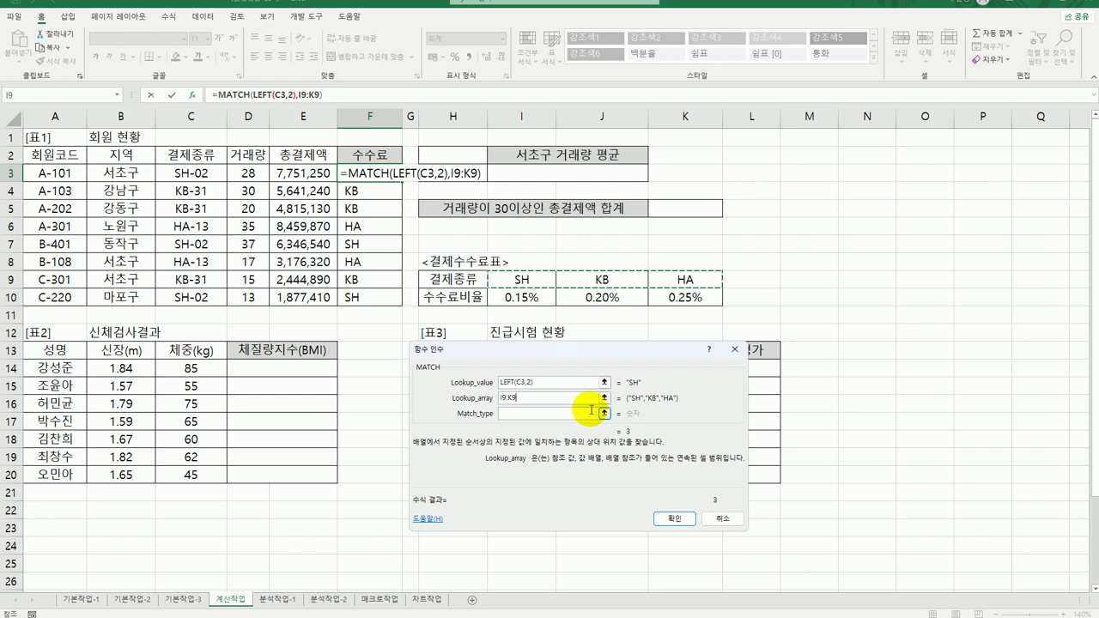
key(F4)
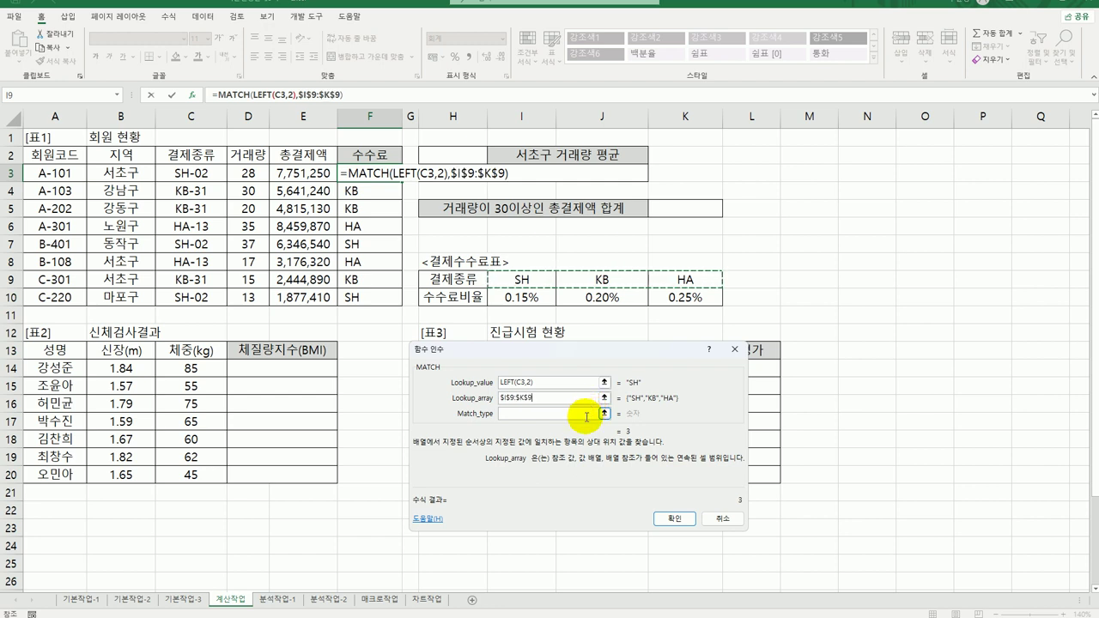
click(568, 418)
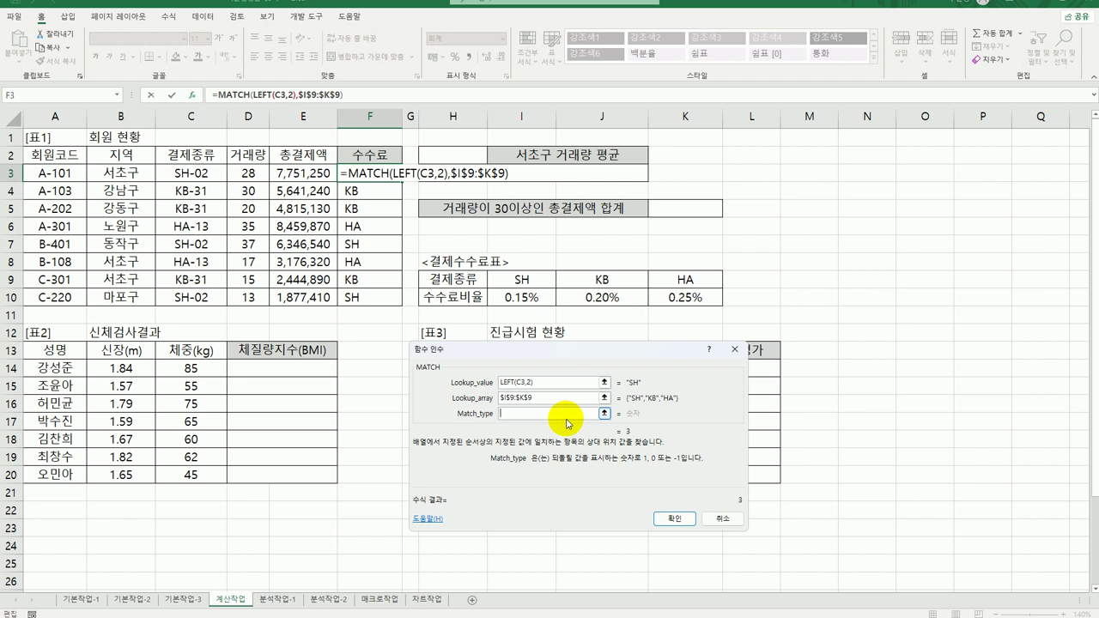
text(0)
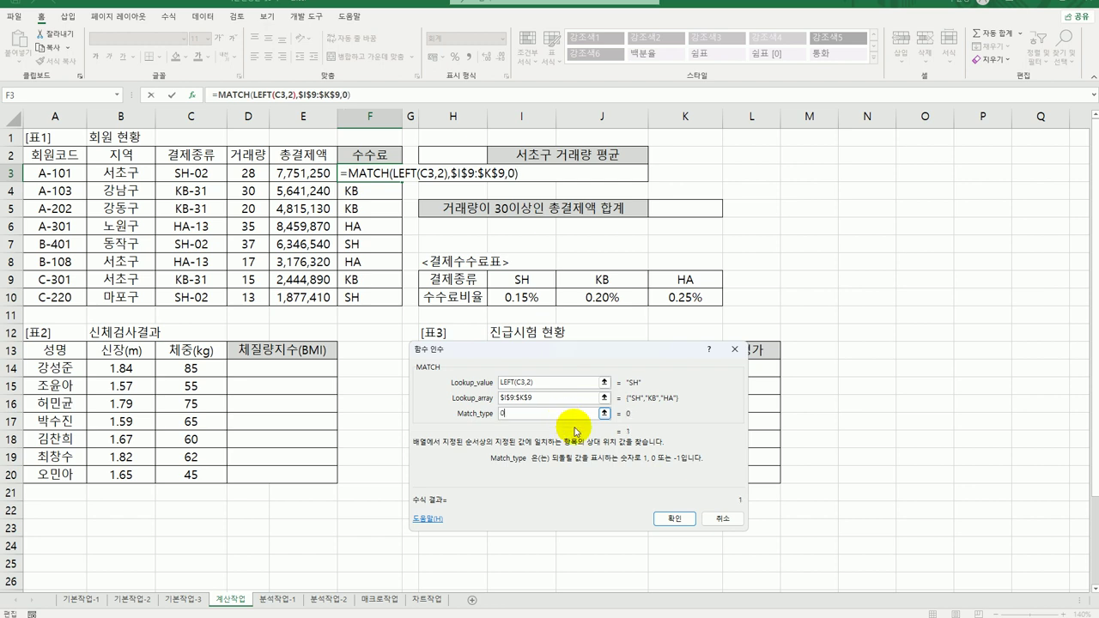
click(659, 520)
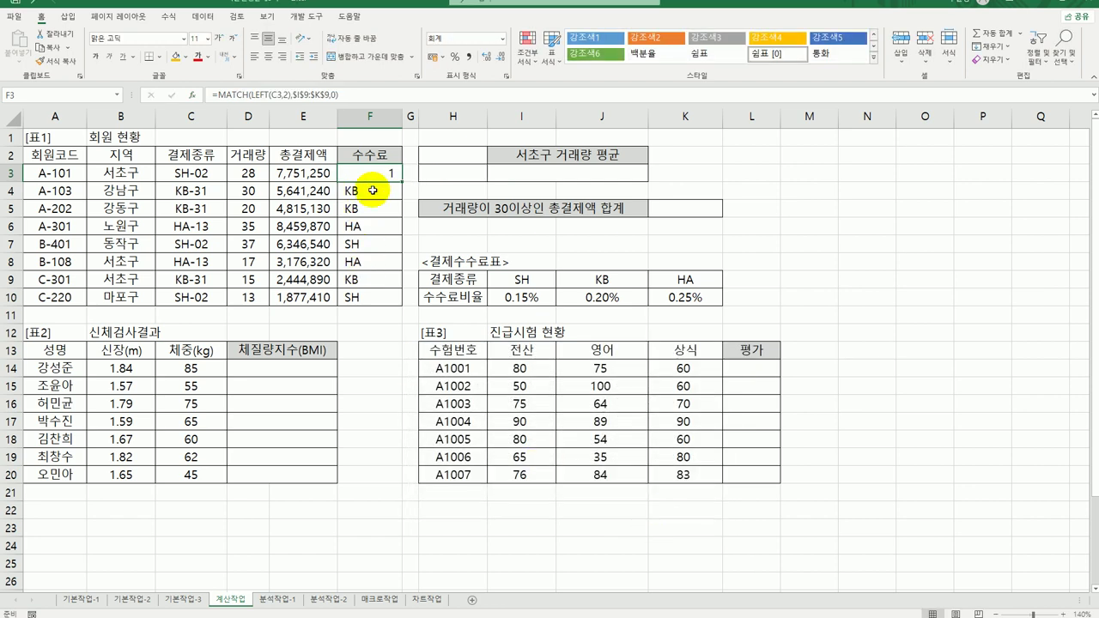
drag(401, 210, 395, 308)
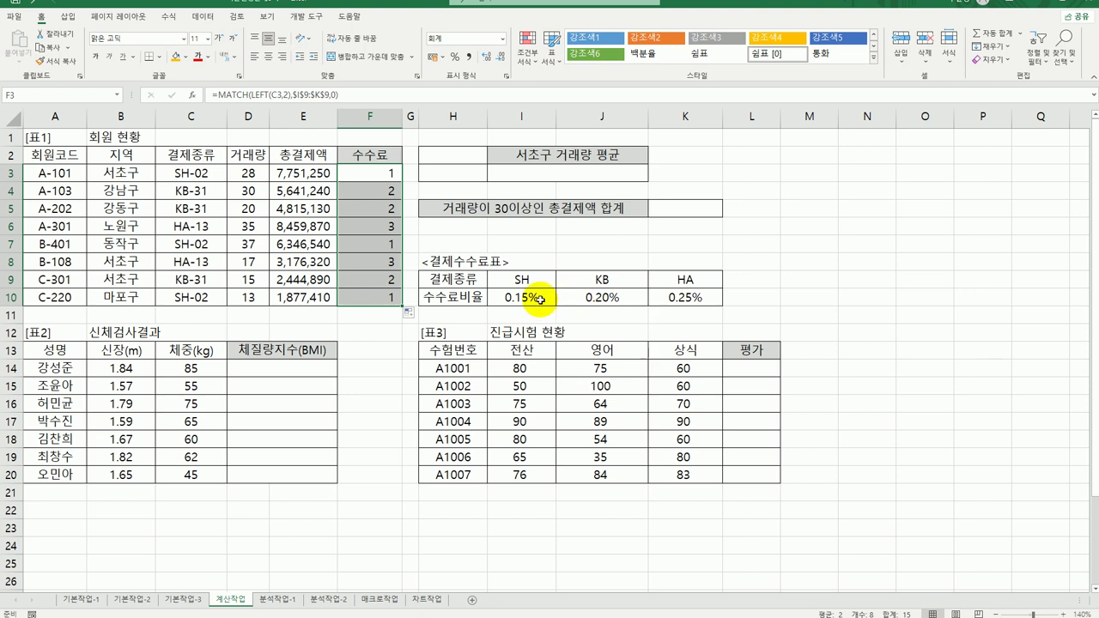
drag(522, 297, 676, 299)
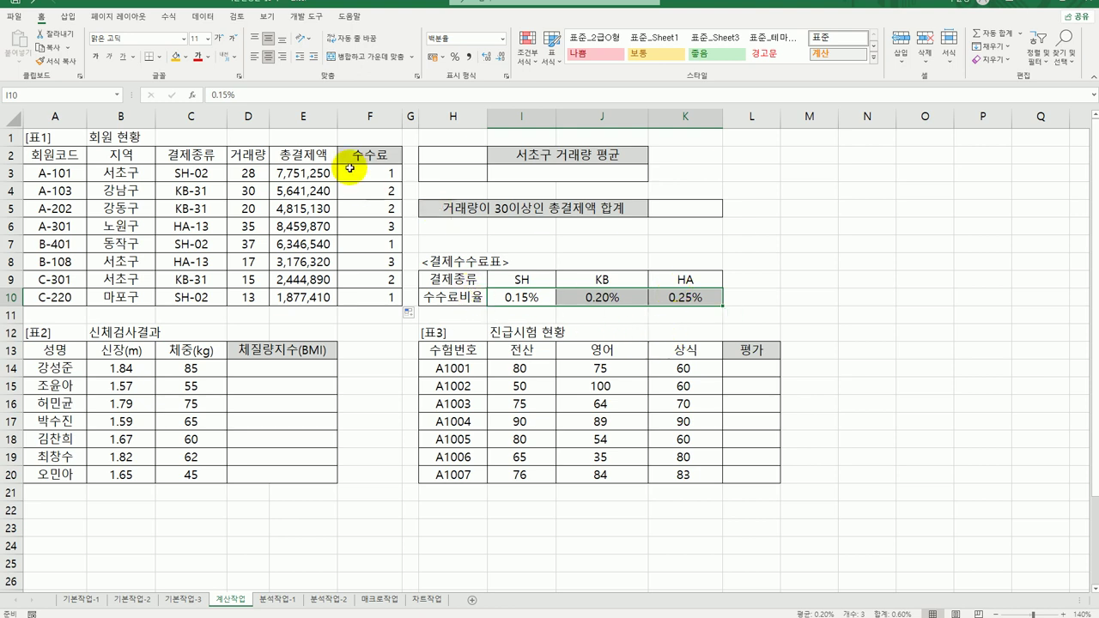
Wrap the MATCH formula in F3 in an INDEX function, using the array,row_num,column_num argument form.
click(368, 172)
double_click(365, 175)
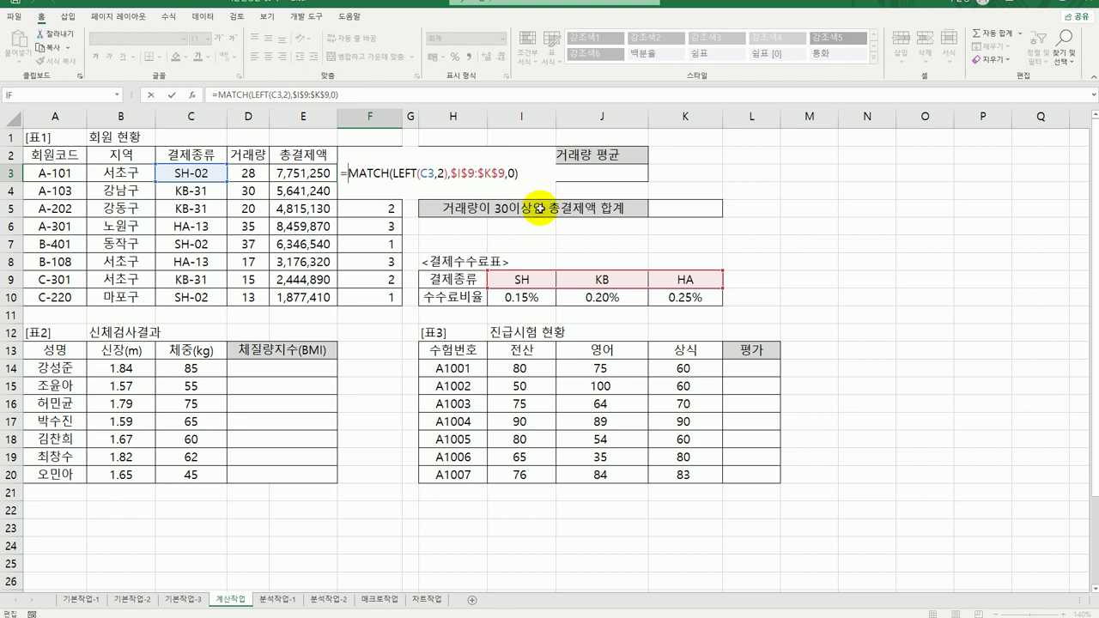
text(in)
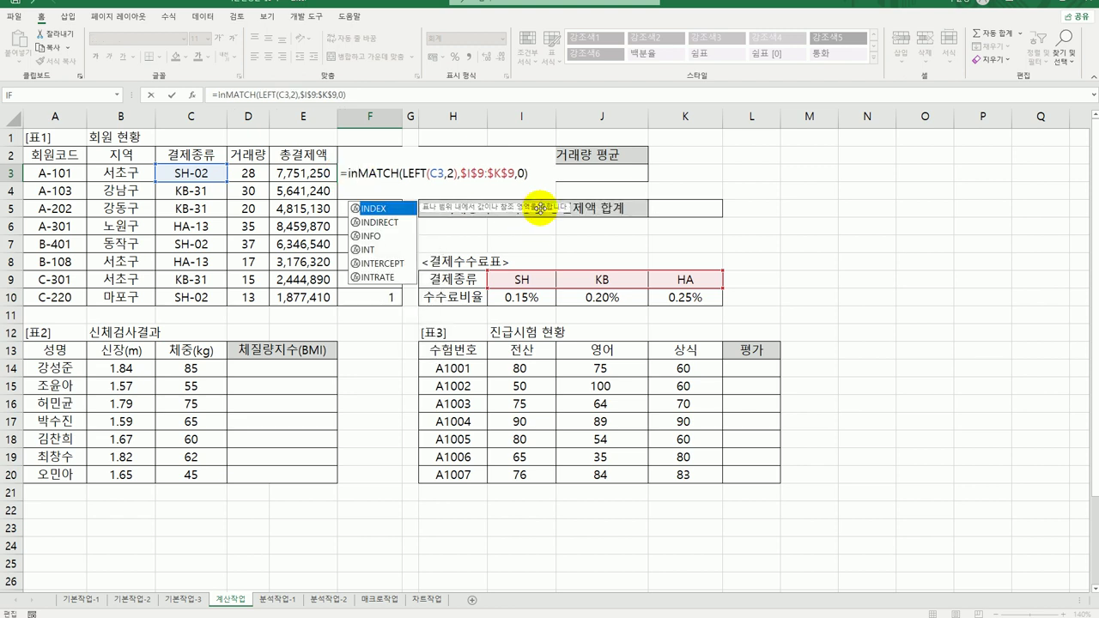
double_click(388, 208)
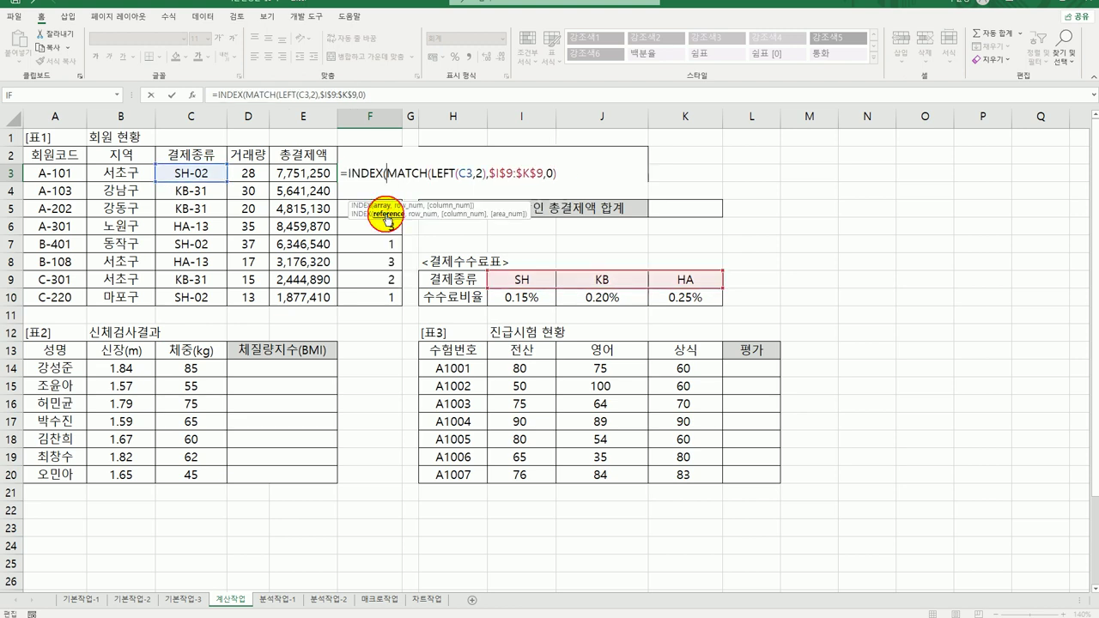
click(360, 172)
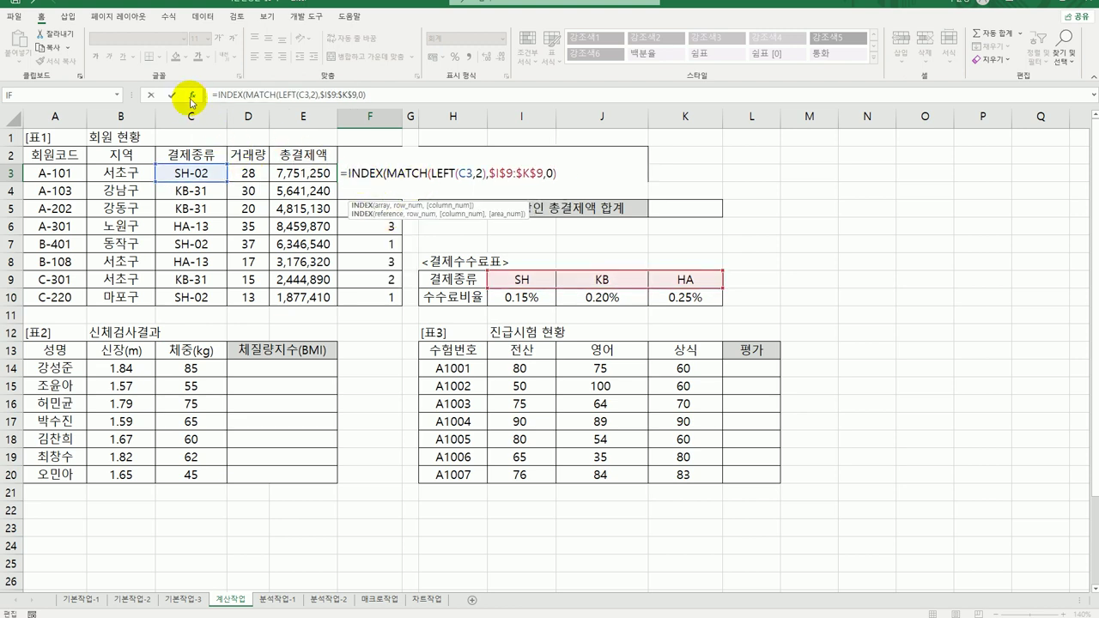
click(190, 95)
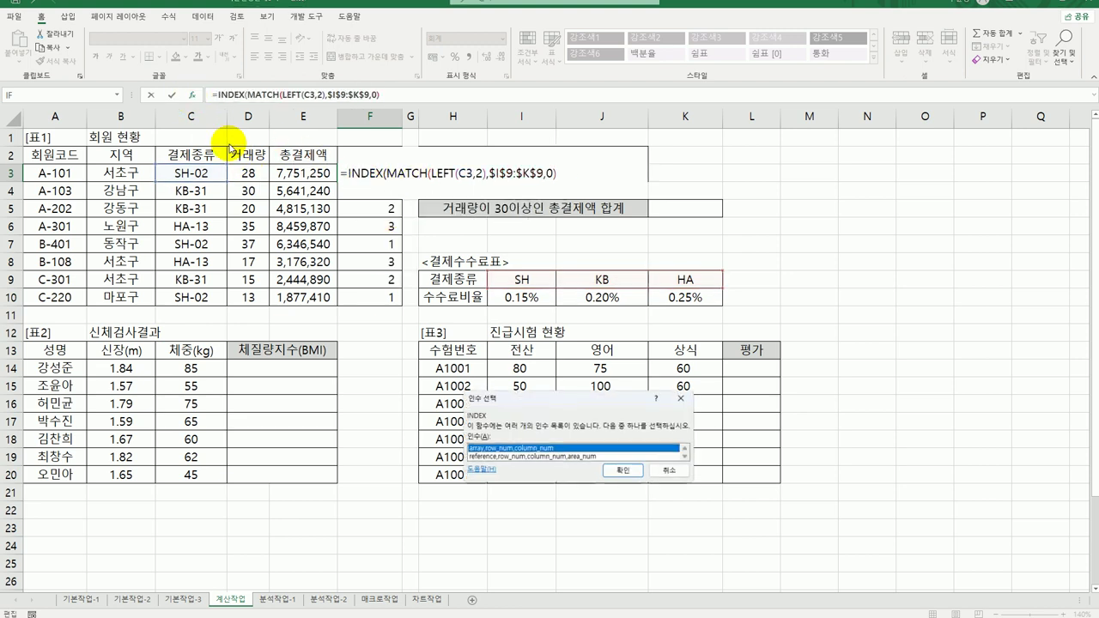
click(620, 472)
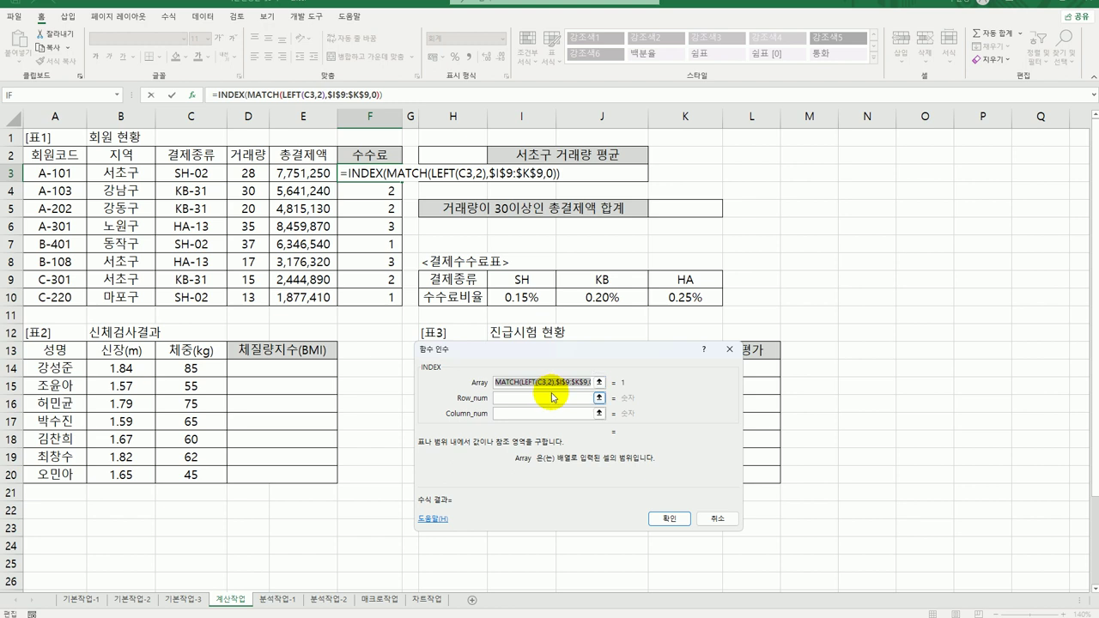
Move the MATCH(LEFT(C3,2),$I$9:$K$9,0) expression from INDEX's Array argument to its Column_num argument.
key(Delete)
click(534, 413)
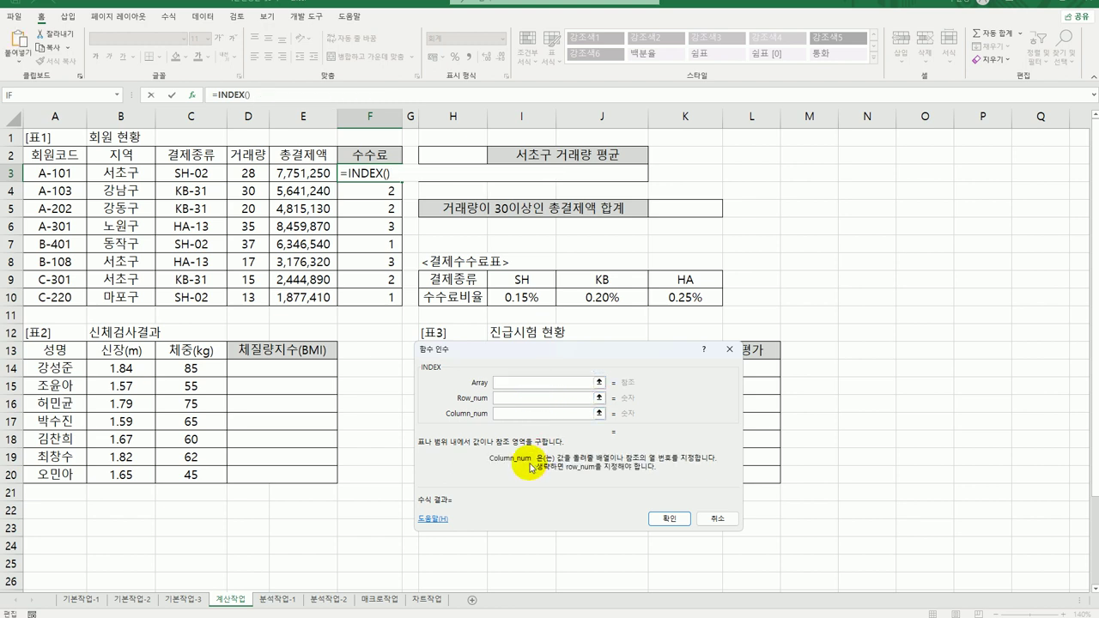
text(MATCH(LEFT(C3,2),$I$9:$K$9,0))
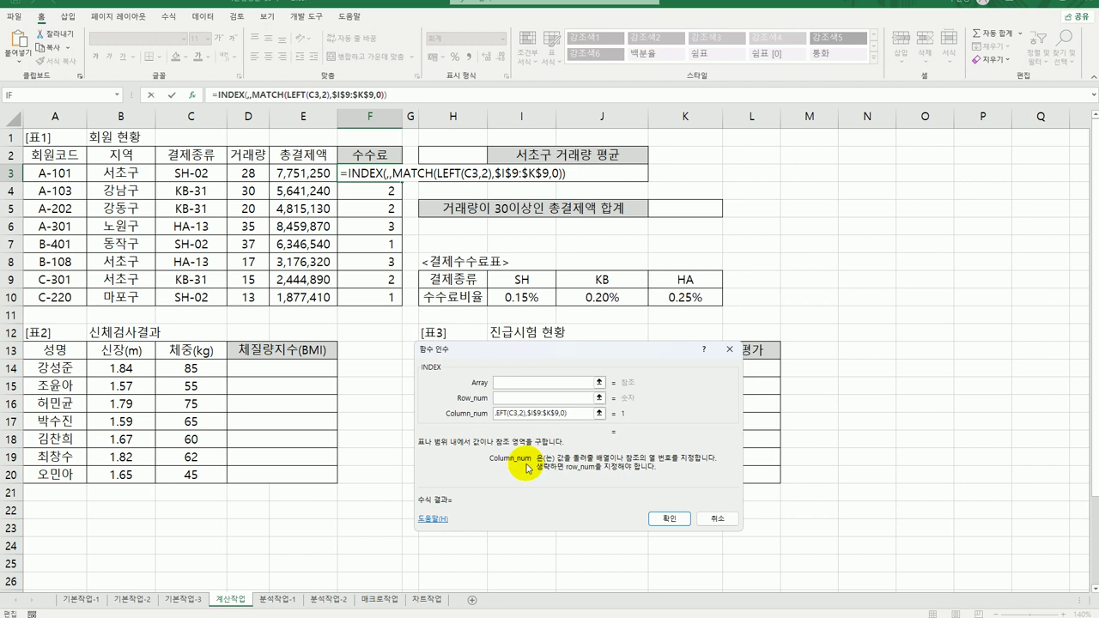
Set the INDEX array to the absolute range $I$10:$K$10 and fill the formula from F3 down to F10.
click(512, 384)
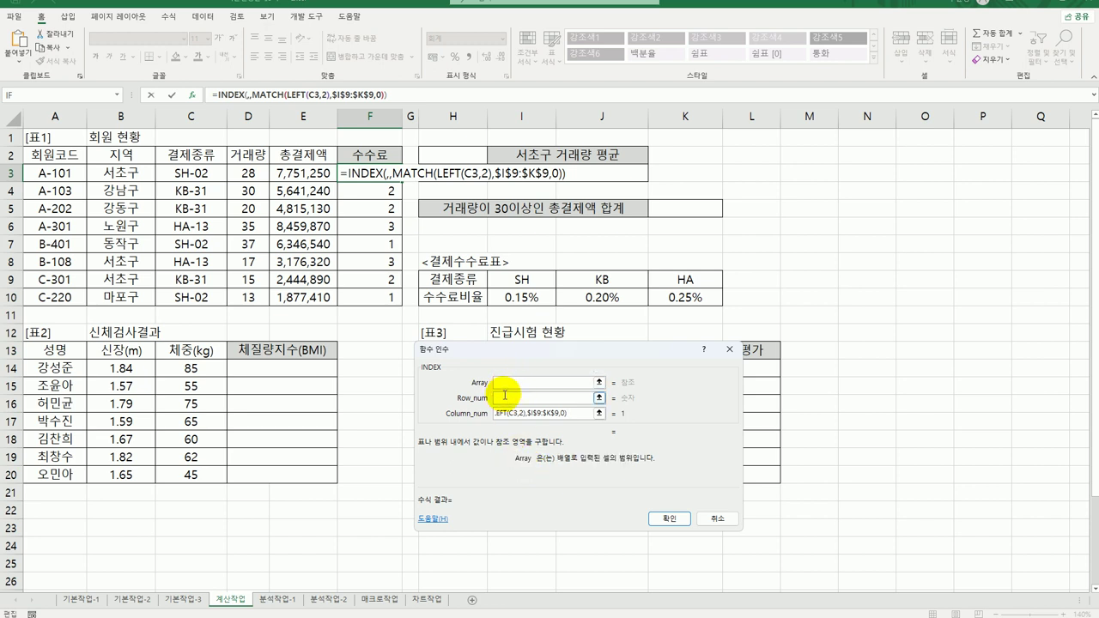
drag(521, 297, 685, 297)
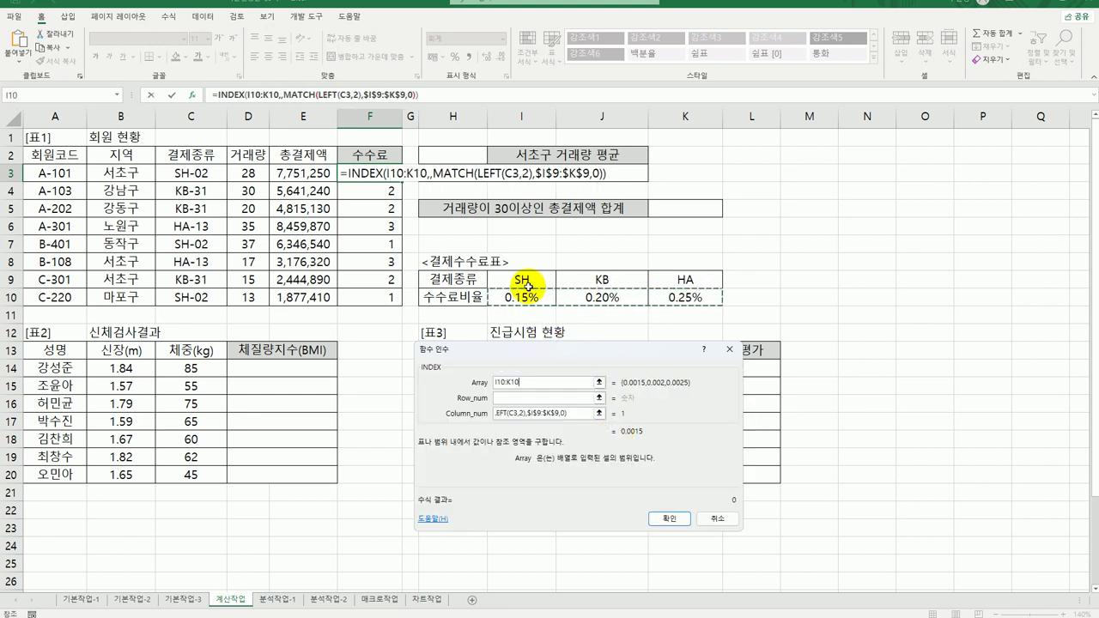
drag(526, 285, 689, 279)
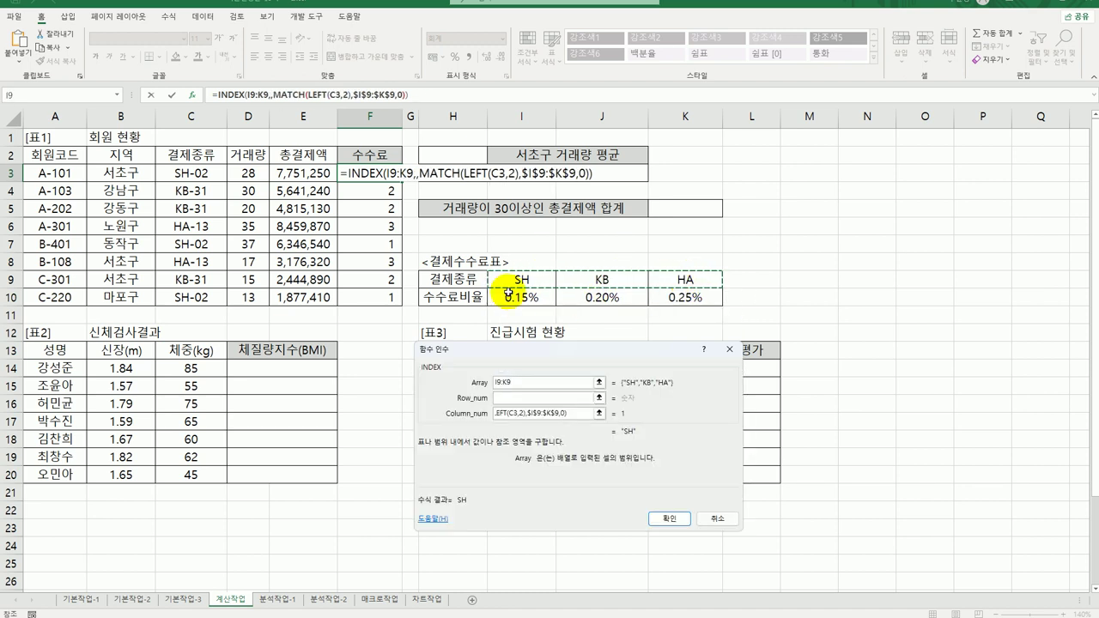
drag(509, 293, 662, 298)
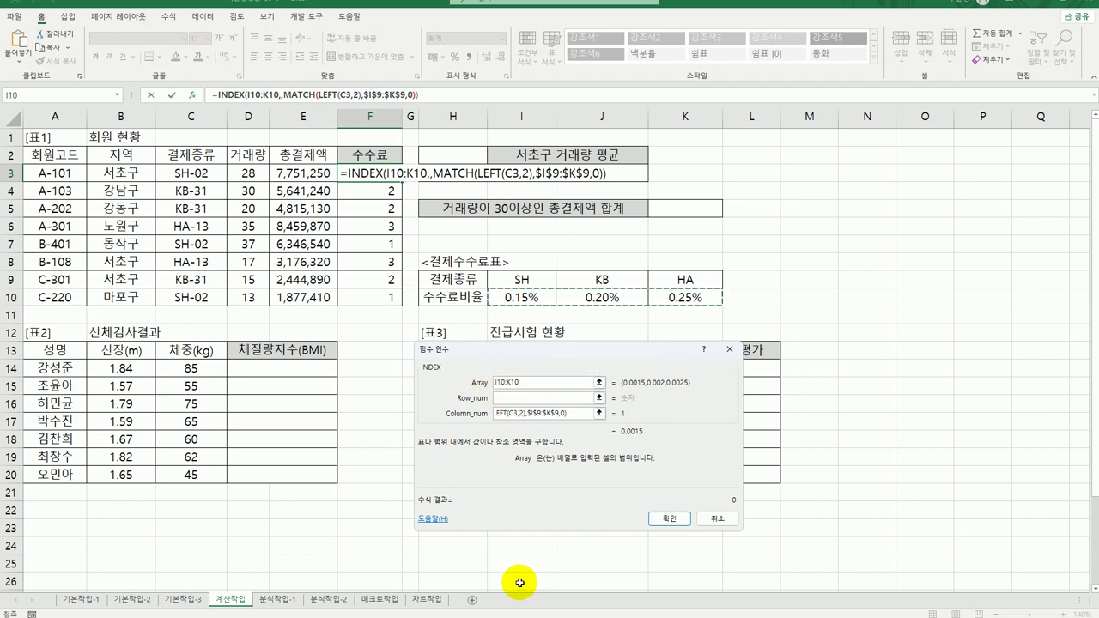
key(F4)
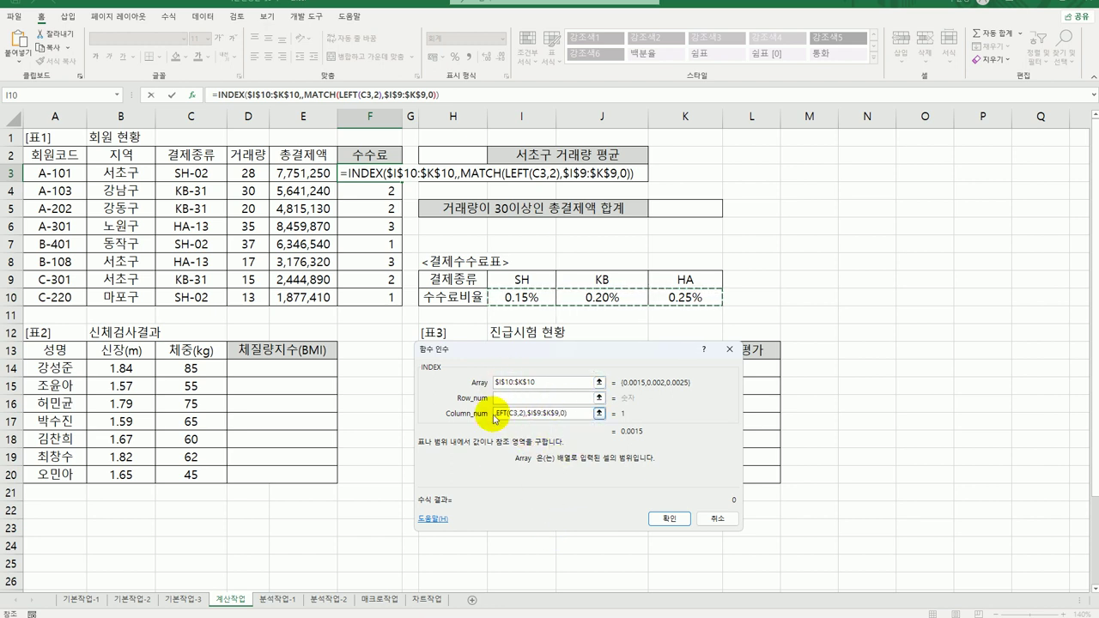
click(666, 518)
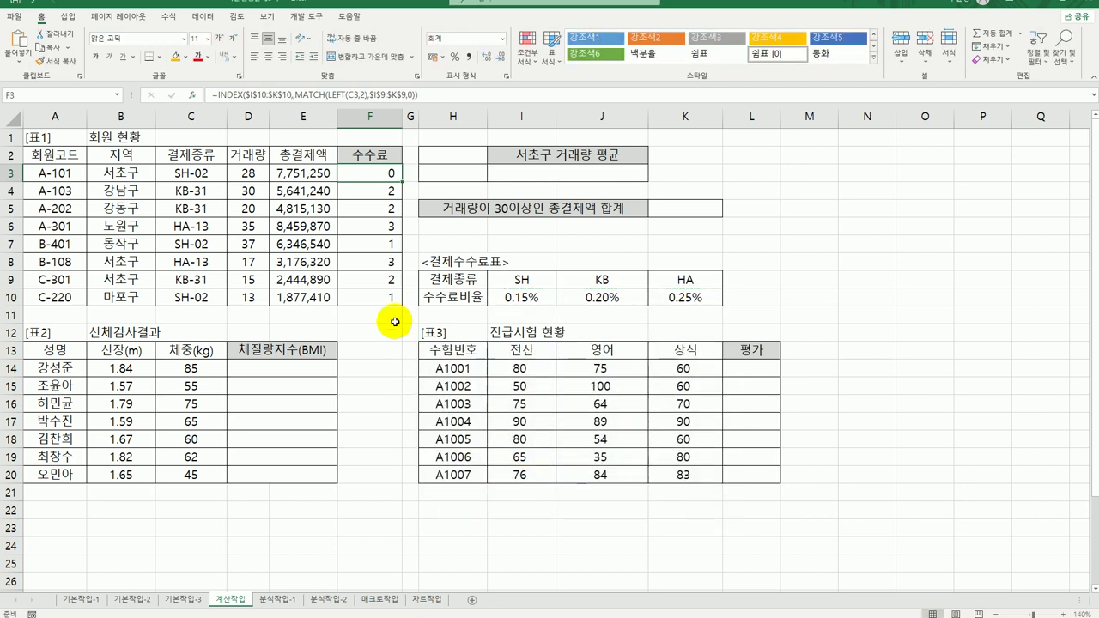
drag(400, 182, 396, 300)
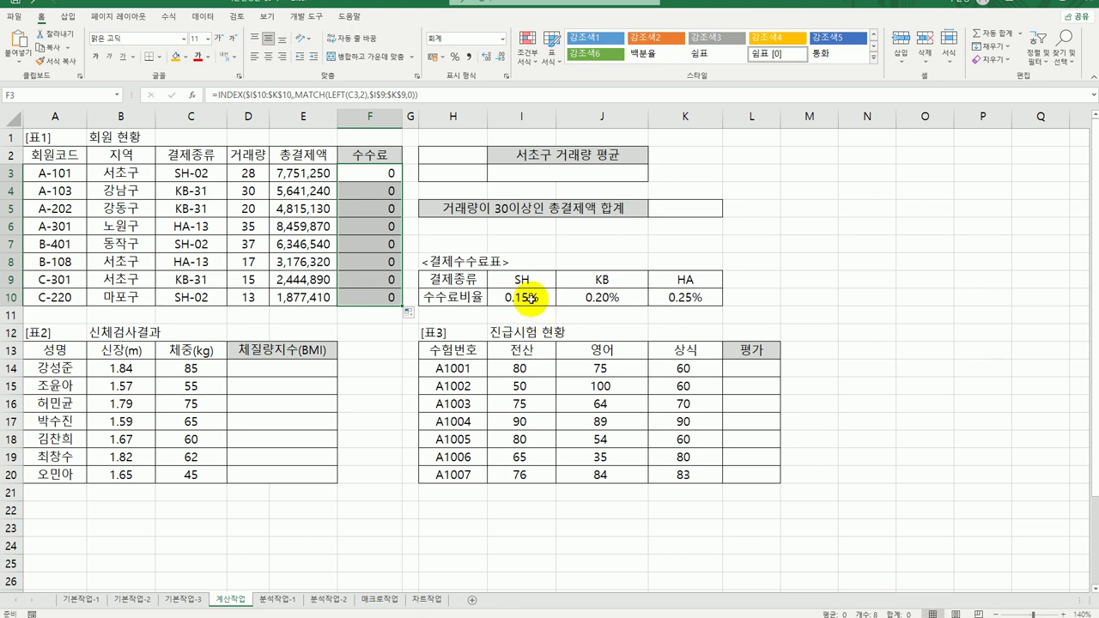
Preview the F3:F10 results in the 일반 number format without applying it.
right_click(371, 171)
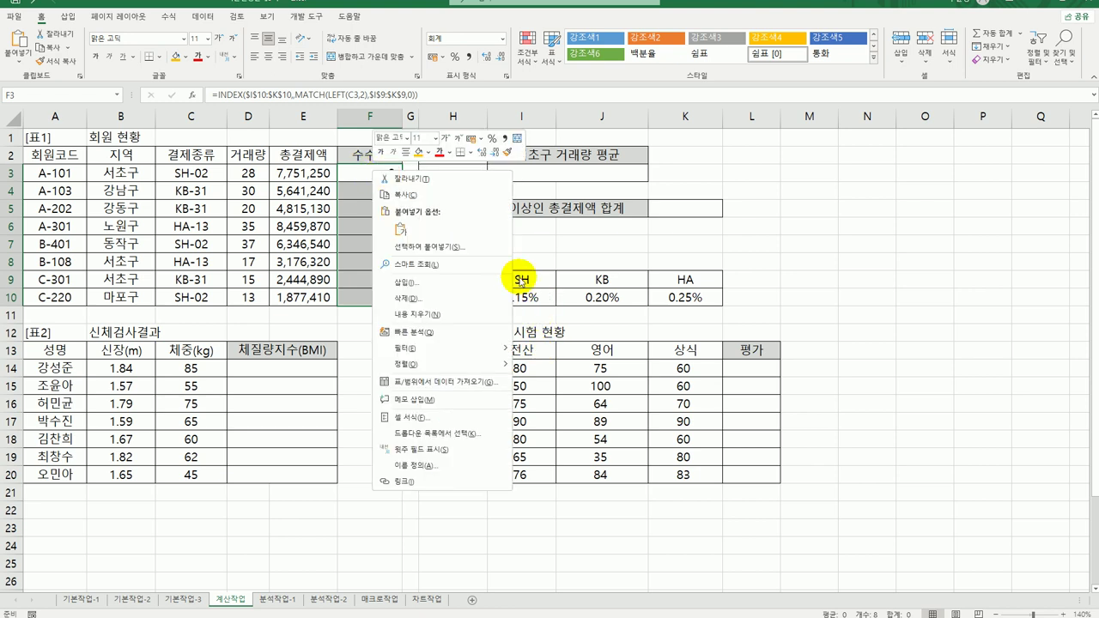
click(456, 418)
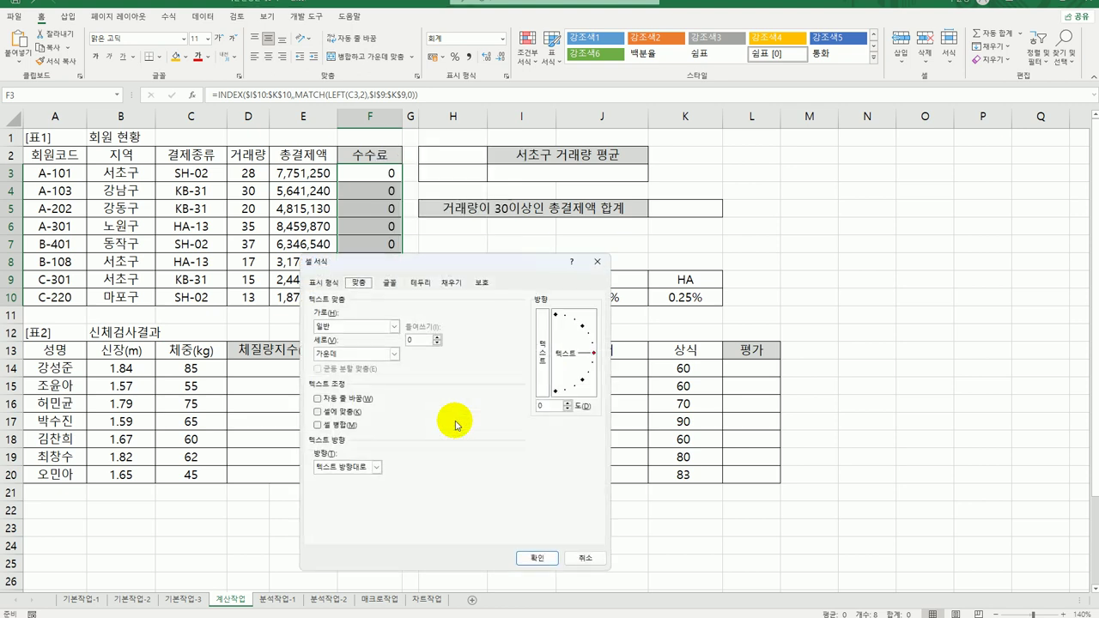
click(326, 281)
click(332, 313)
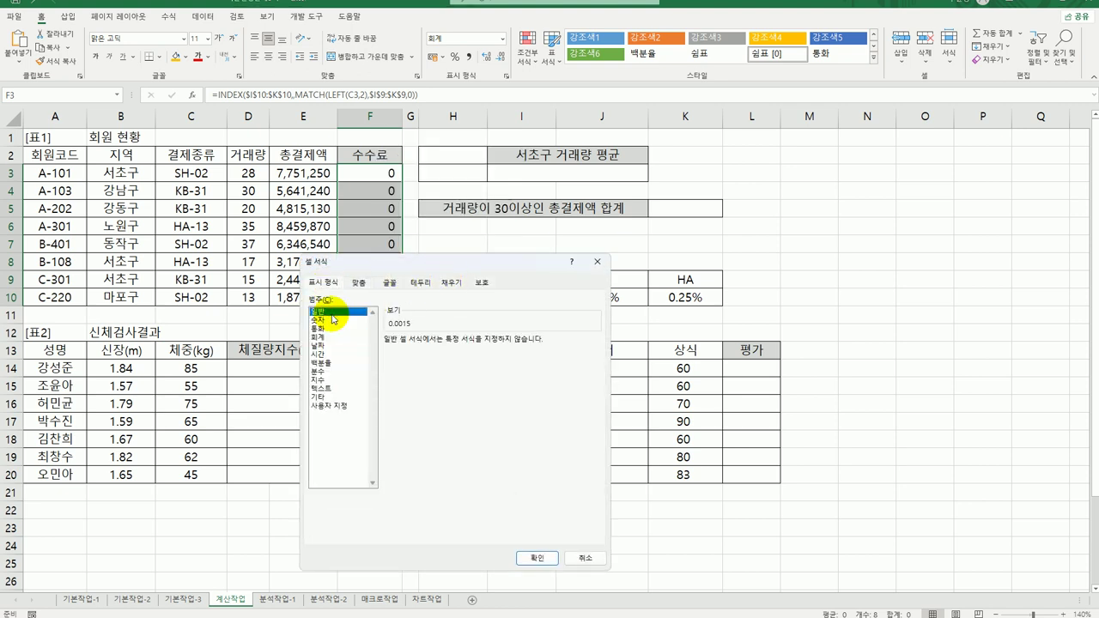
drag(403, 261, 557, 237)
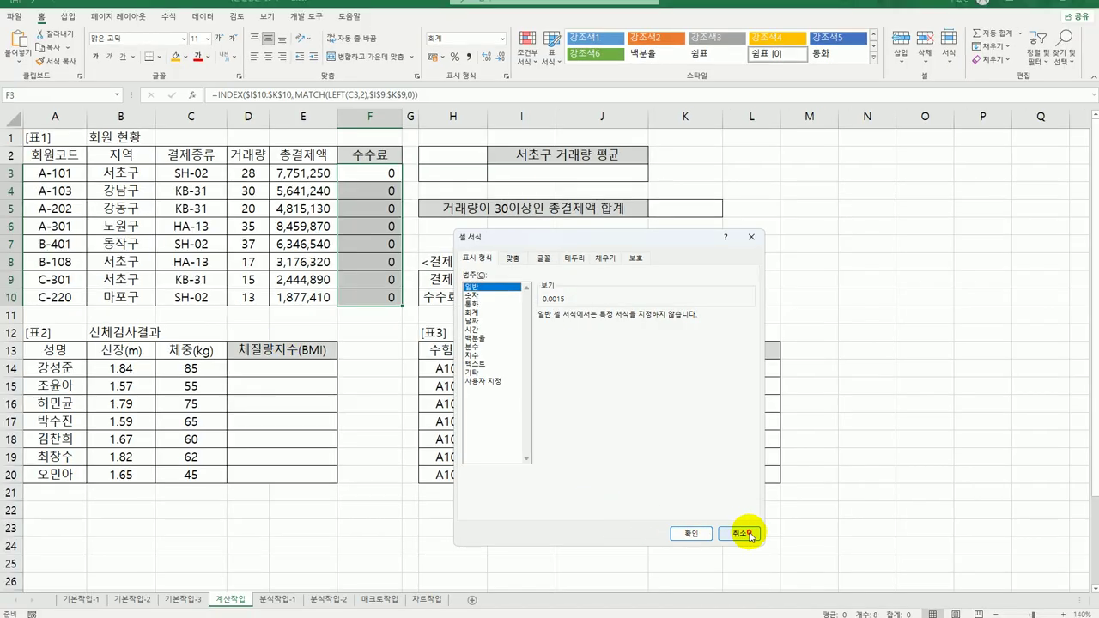
click(747, 526)
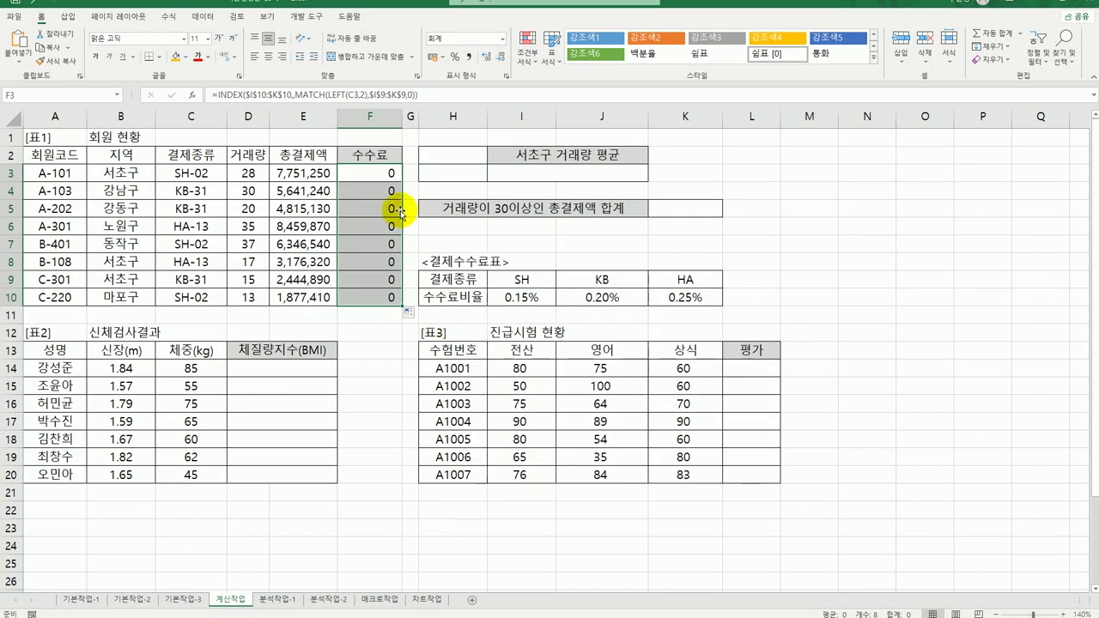
Multiply the INDEX formula in F3 by the 총결제액 in E3, giving =E3*INDEX($I$10:$K$10,,MATCH(LEFT(C3,2),$I$9:$K$9,0)).
click(368, 177)
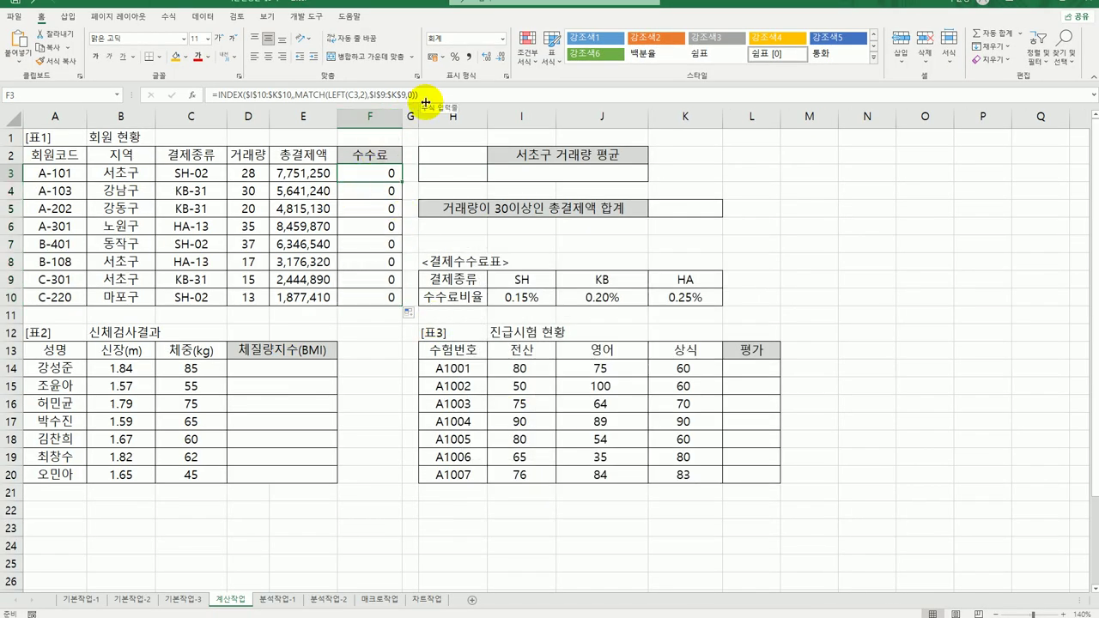
double_click(388, 171)
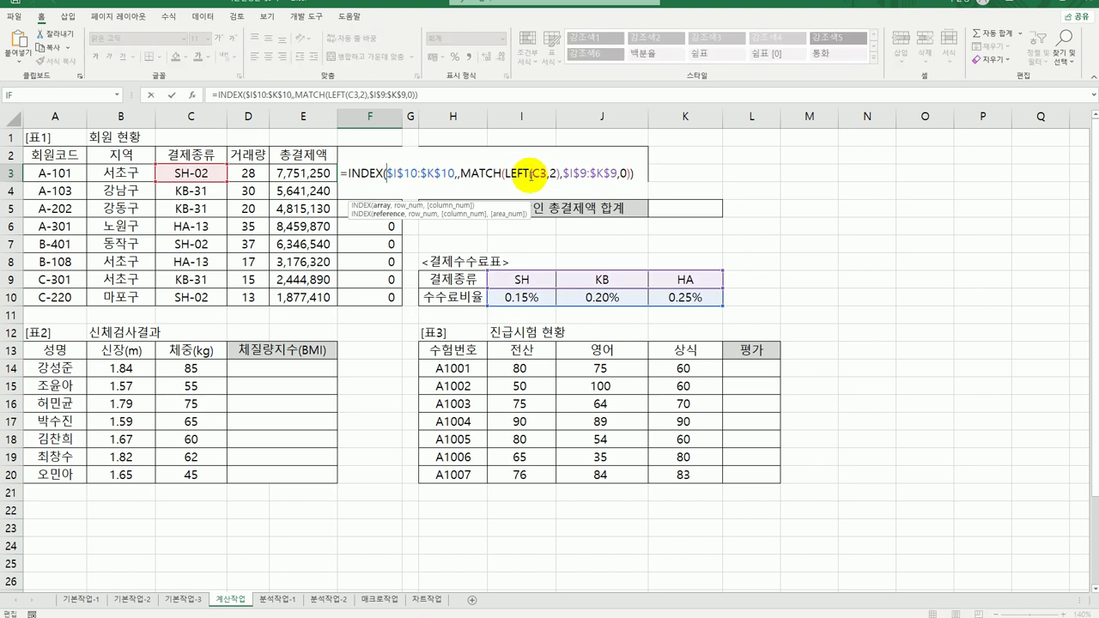
click(349, 173)
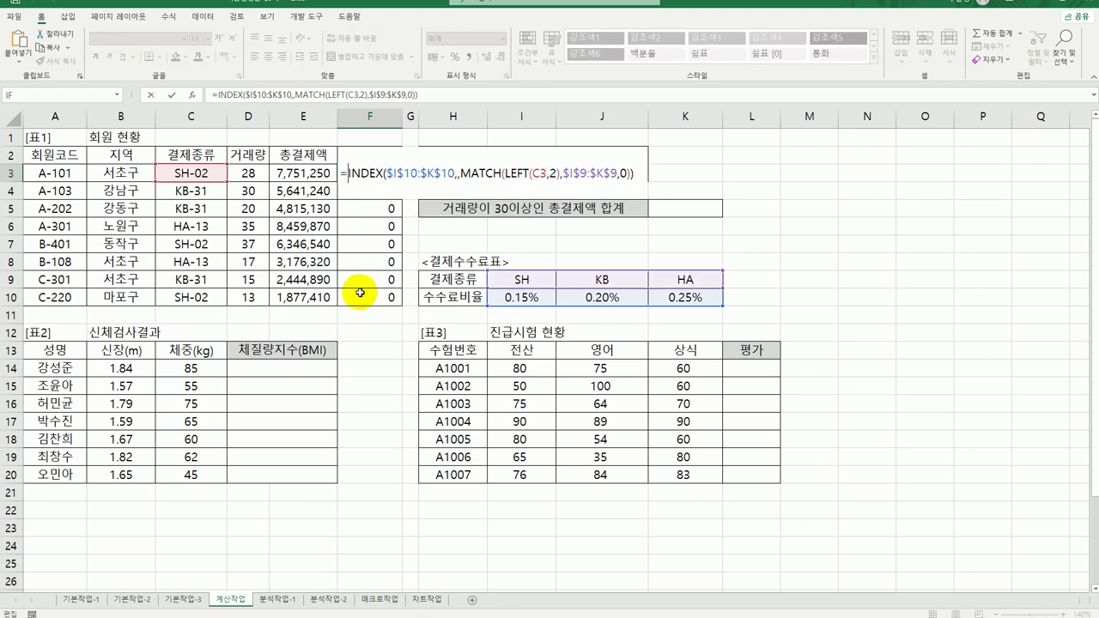
click(287, 174)
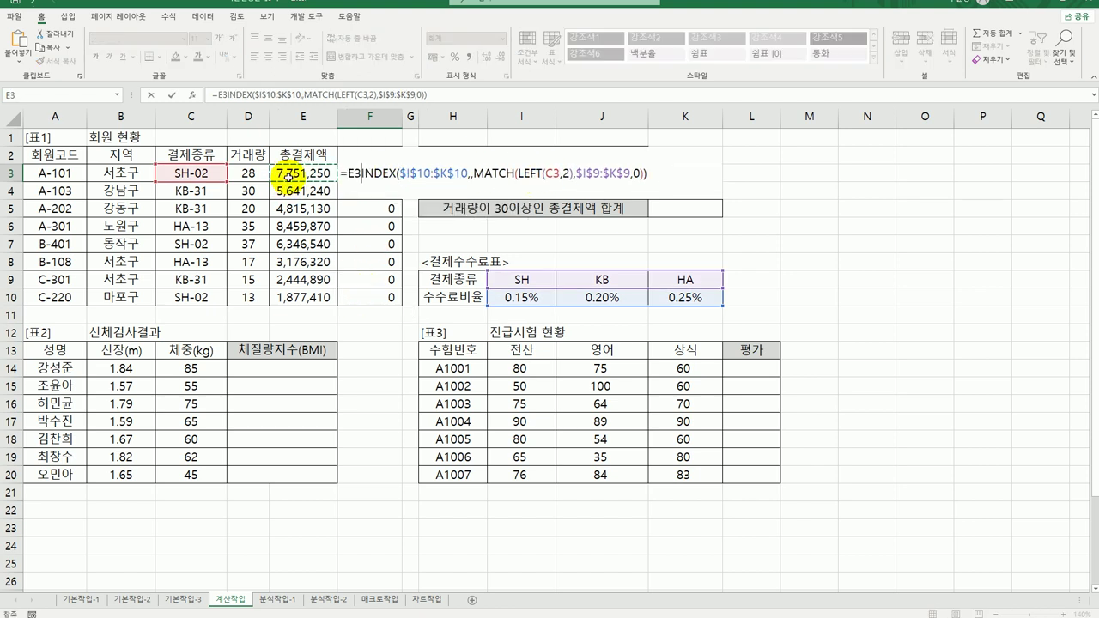
text(*)
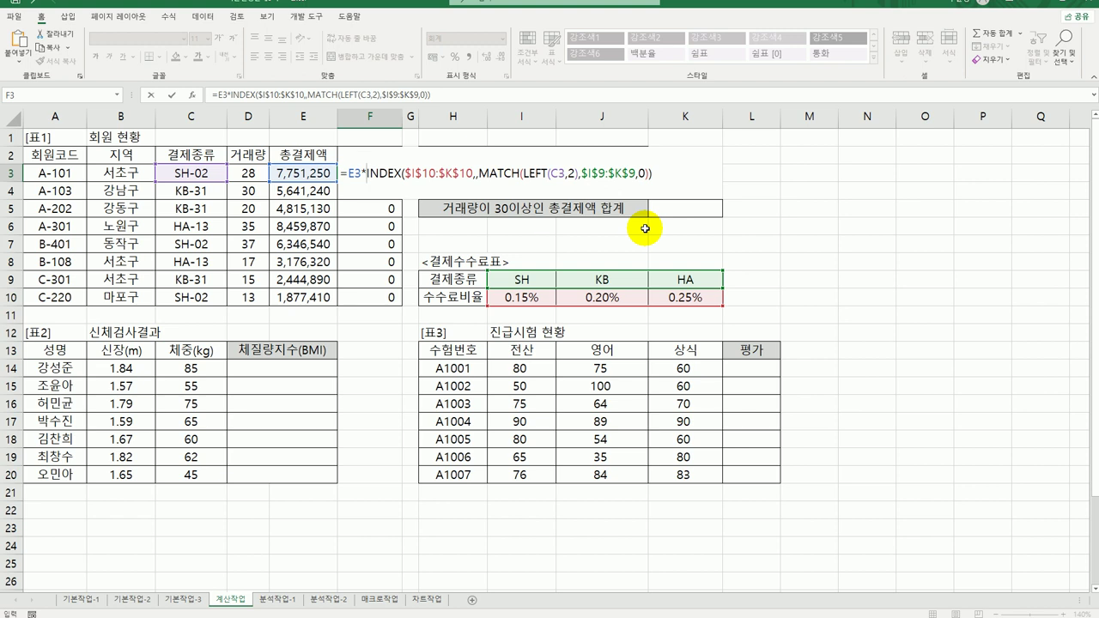
key(Return)
click(373, 175)
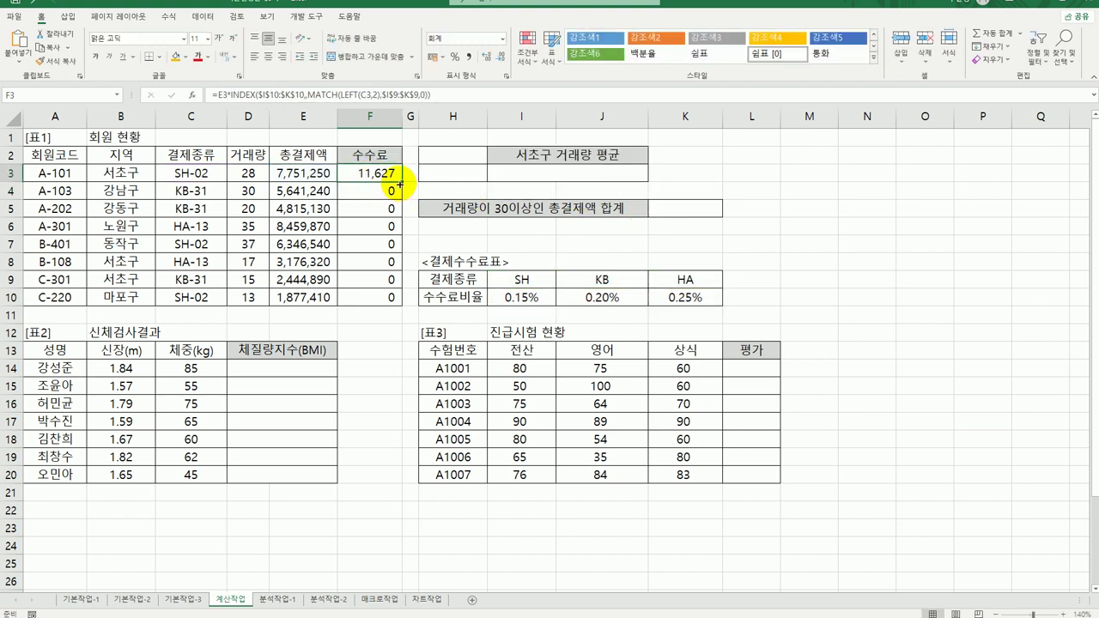
Fill the 수수료 formula from F3 down to F10.
drag(402, 181, 387, 302)
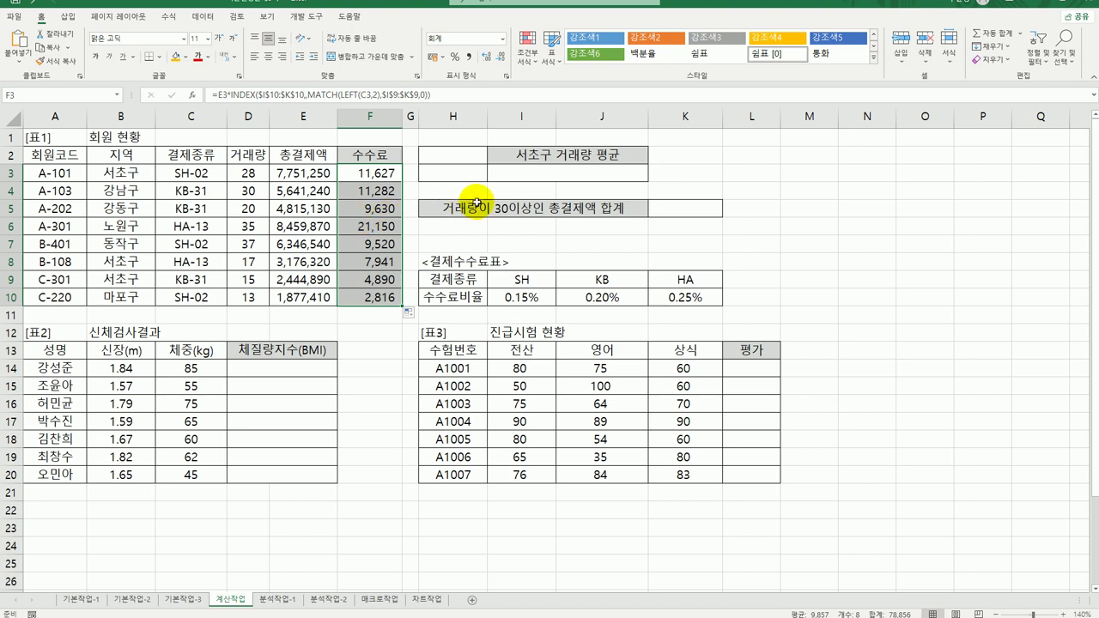
Enter the criteria heading 지역 in cell H2, beside the 서초구 거래량 평균 heading.
click(515, 176)
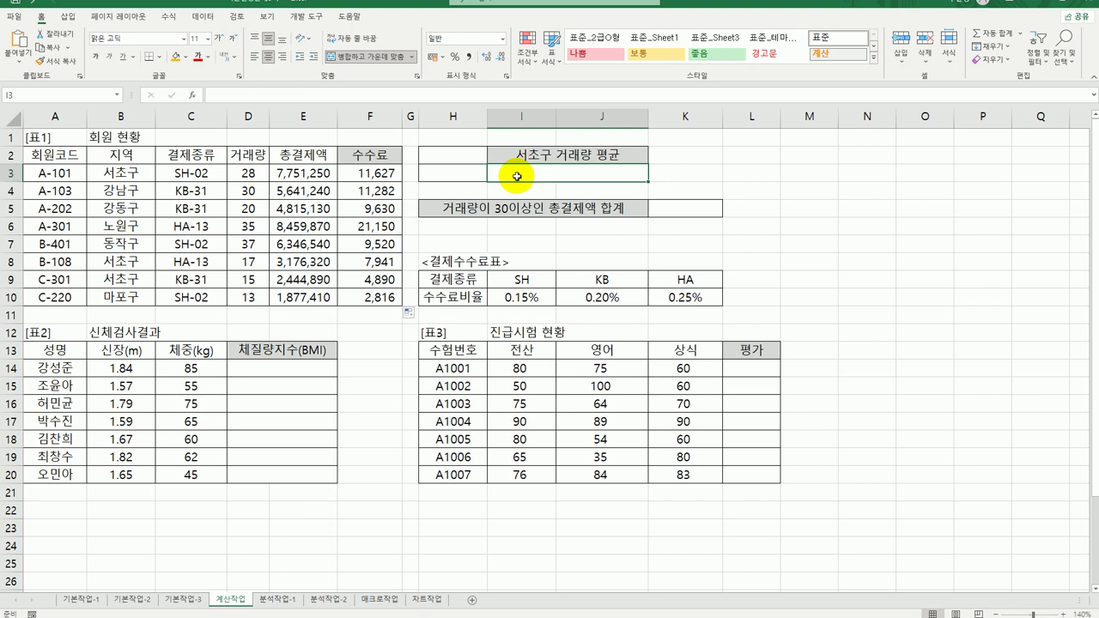
drag(458, 153, 461, 182)
click(455, 159)
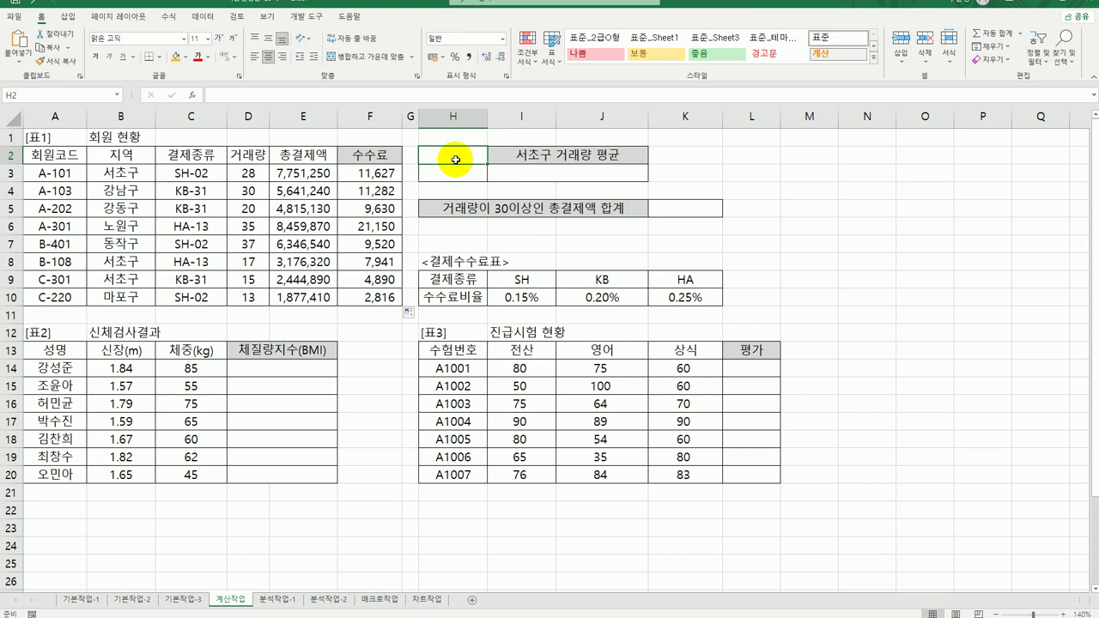
text(wld)
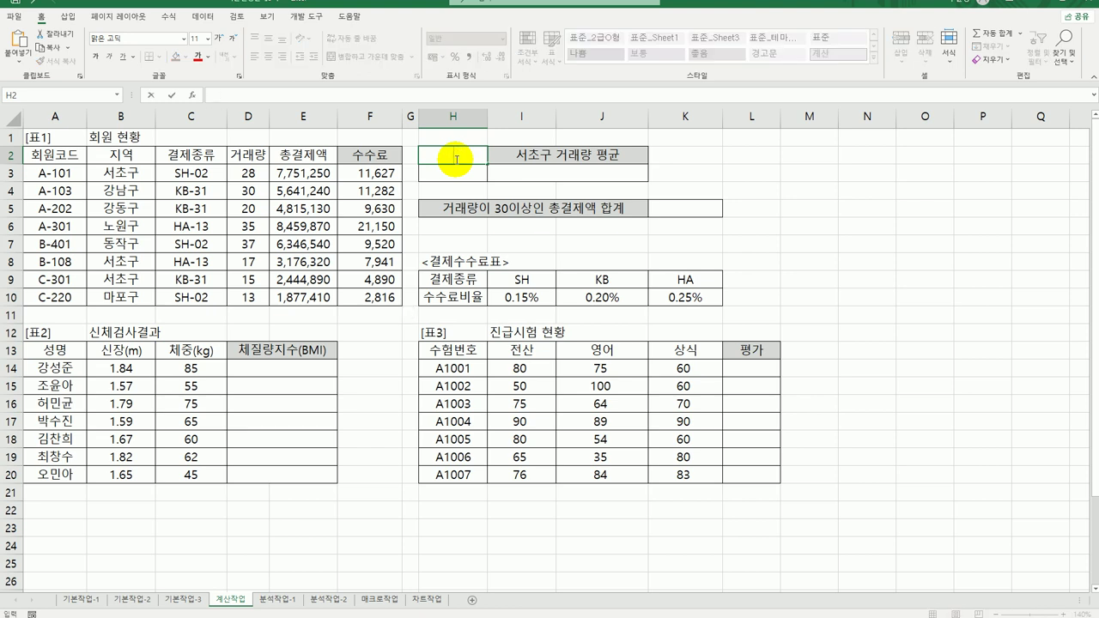
text(wldur)
key(Return)
Copy the 지역 heading and 서초구 value from B2:B3 into H2:H3 as the criteria range.
drag(138, 154, 146, 176)
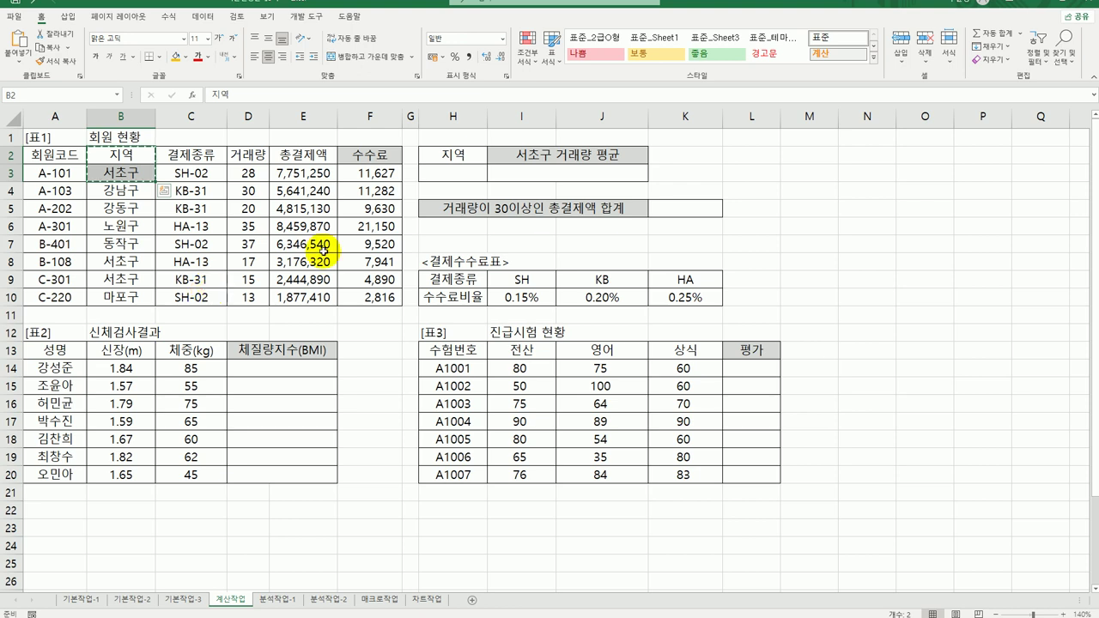
key(ctrl+c)
click(454, 154)
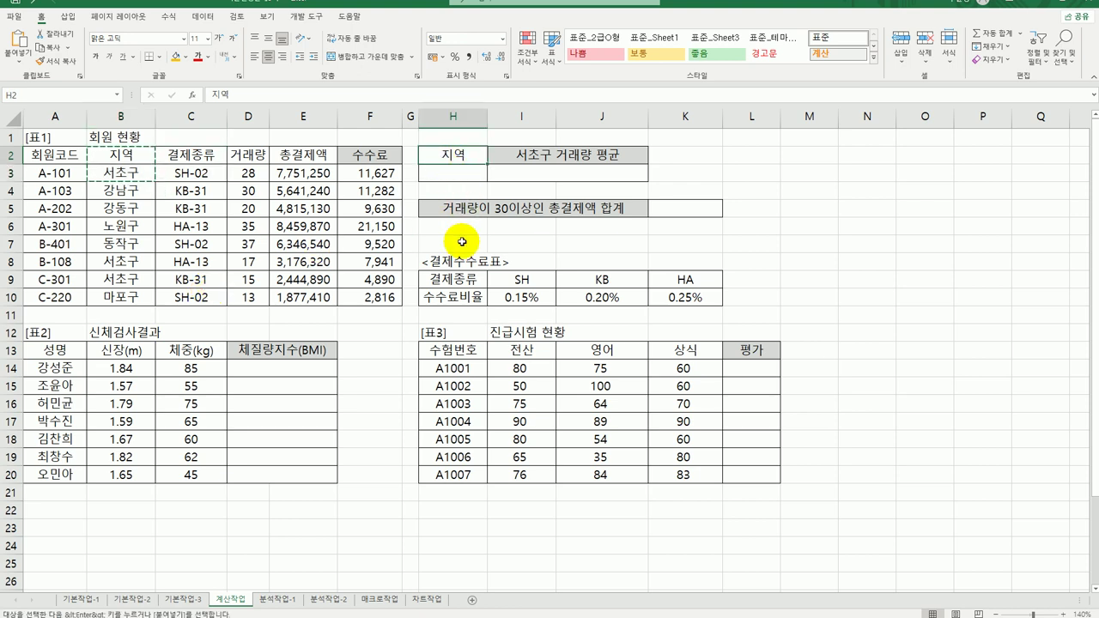
key(ctrl+v)
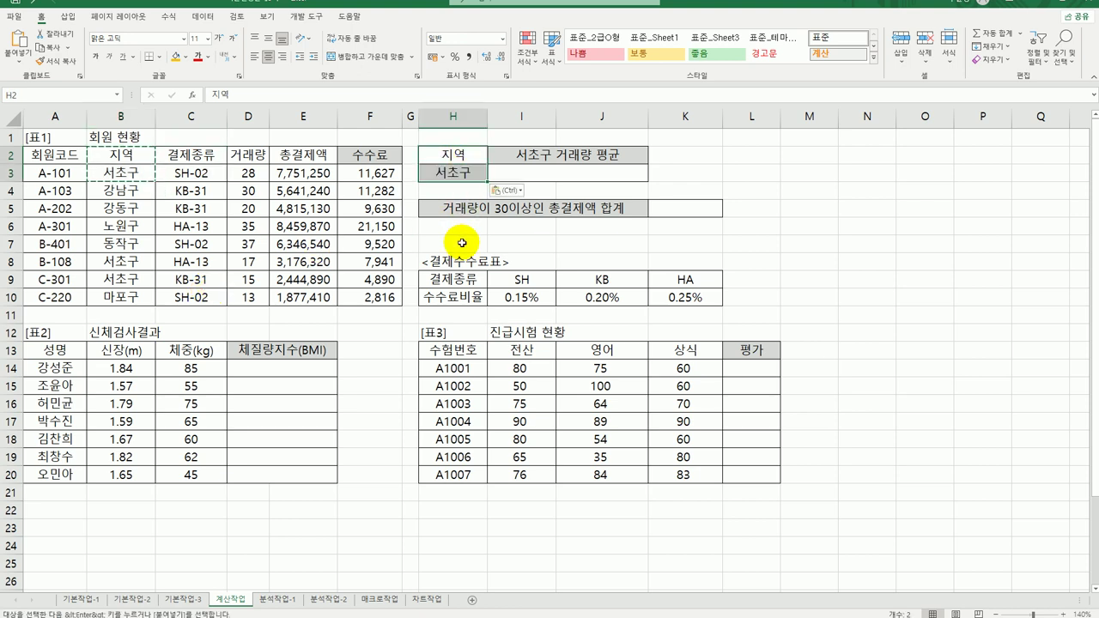
Start a DSUM formula in I3 under 서초구 거래량 평균 and open its function arguments.
click(527, 173)
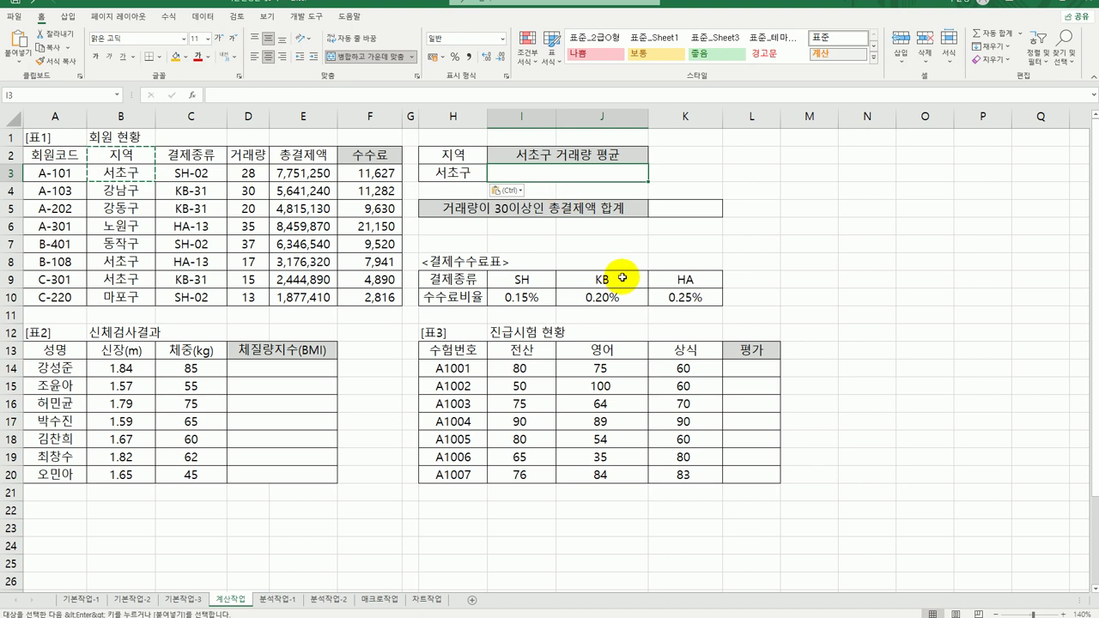
text(=)
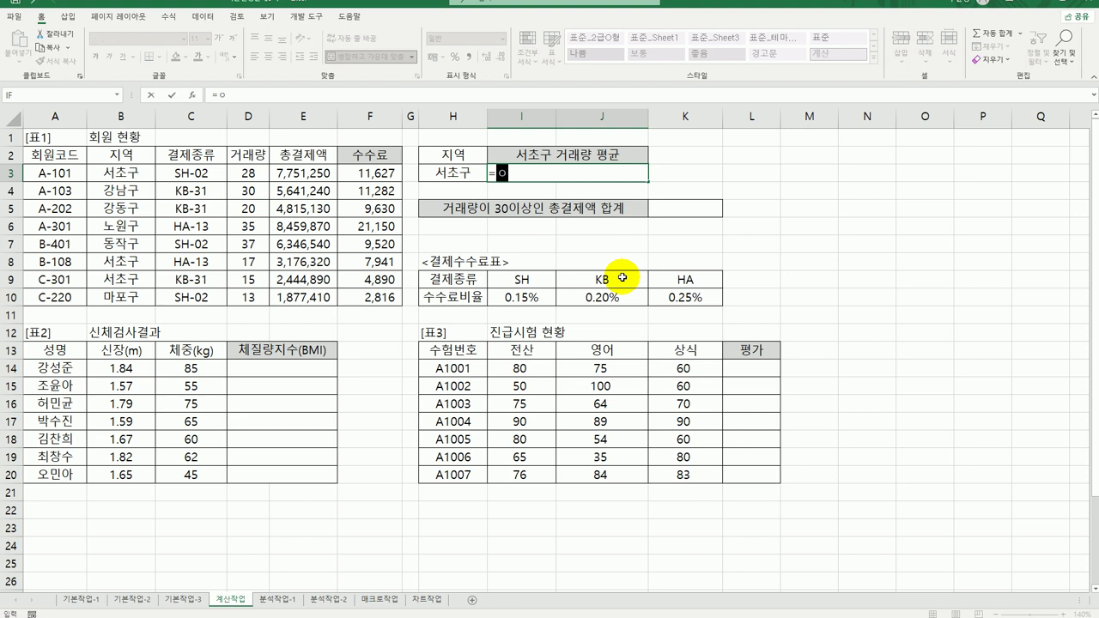
text(dsum)
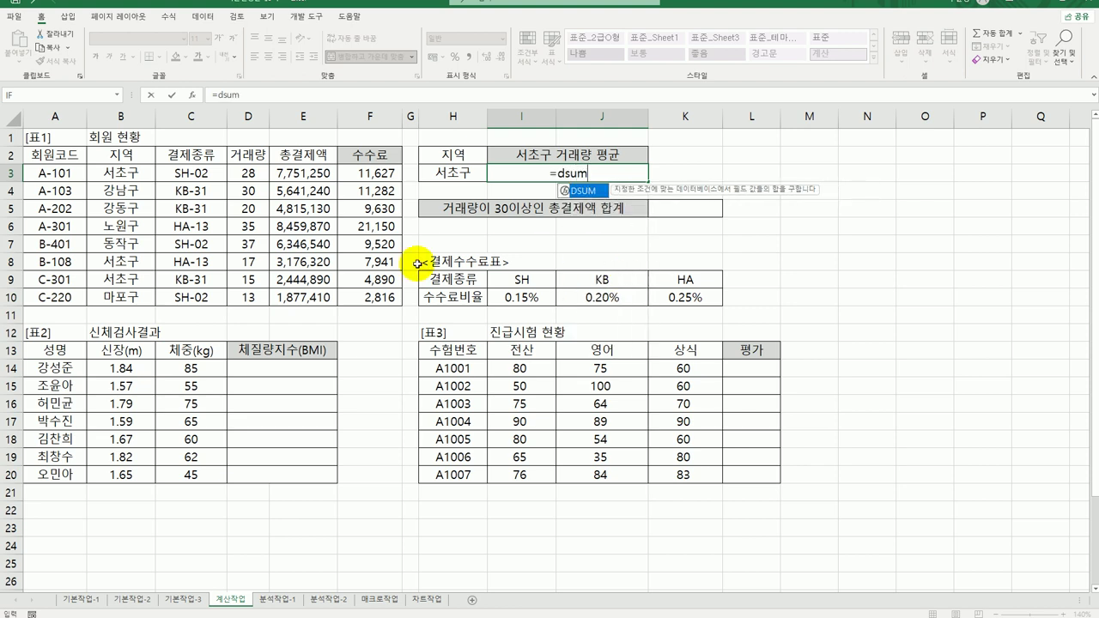
drag(53, 156, 276, 298)
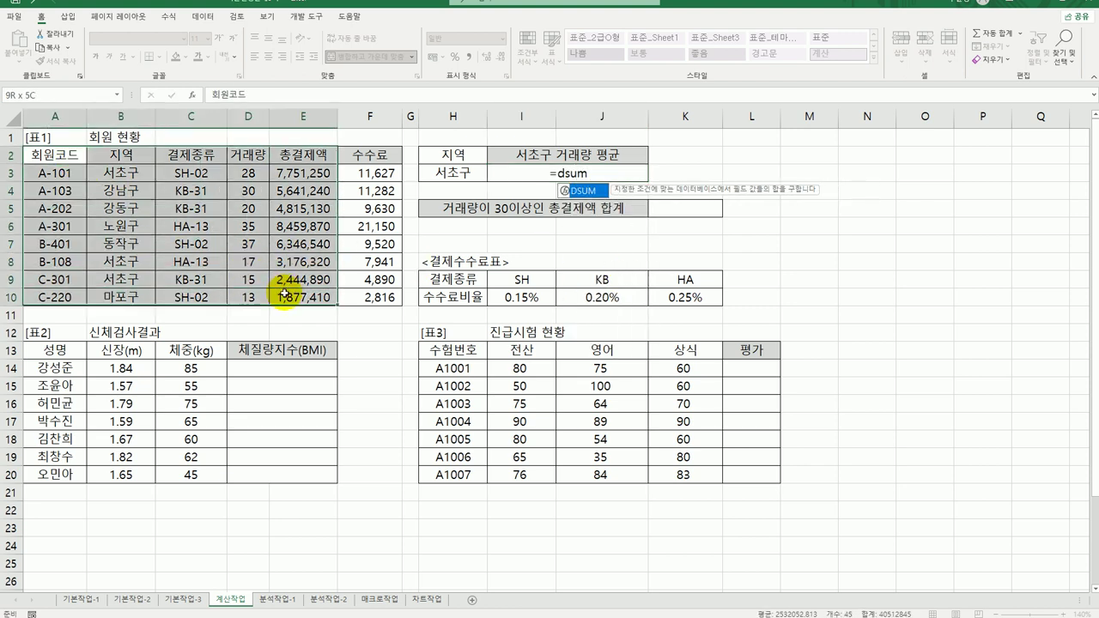
click(524, 171)
double_click(524, 172)
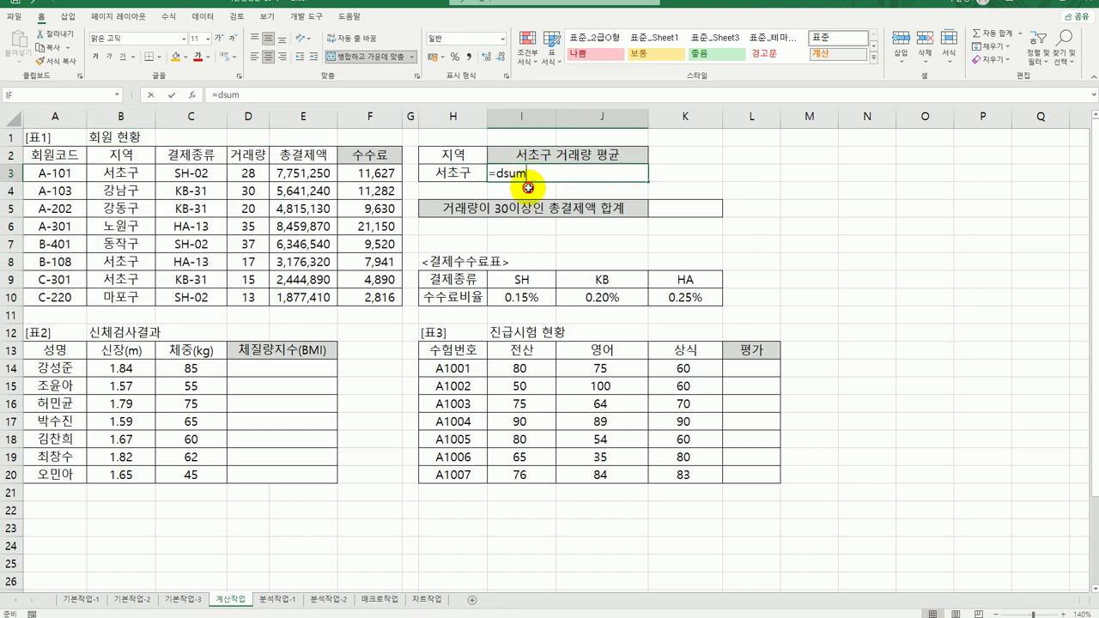
text(()
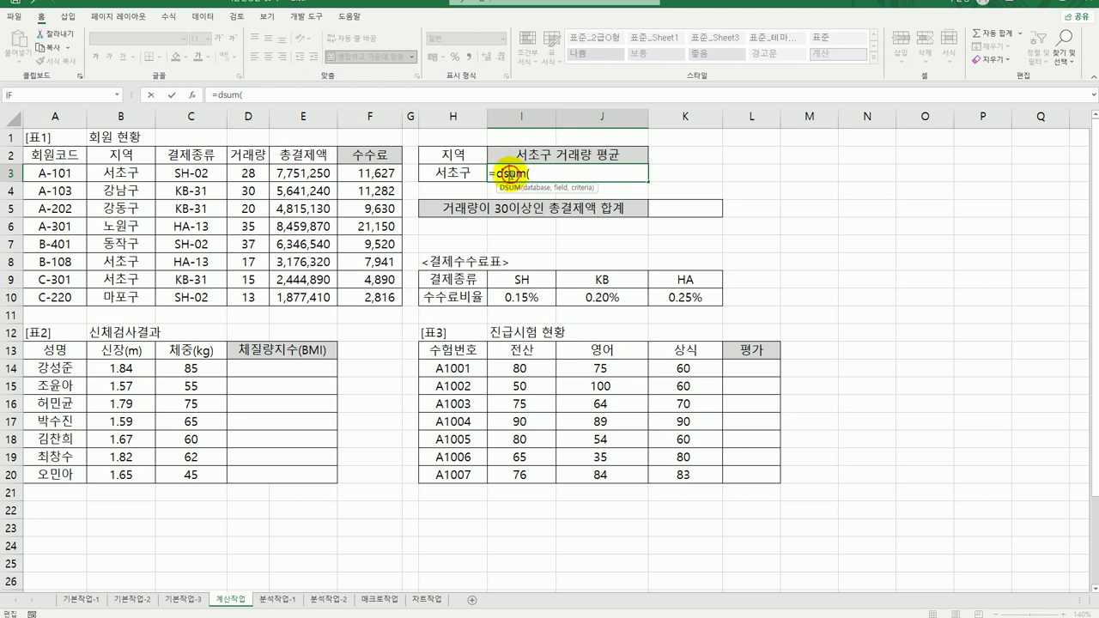
click(192, 94)
drag(545, 349, 545, 296)
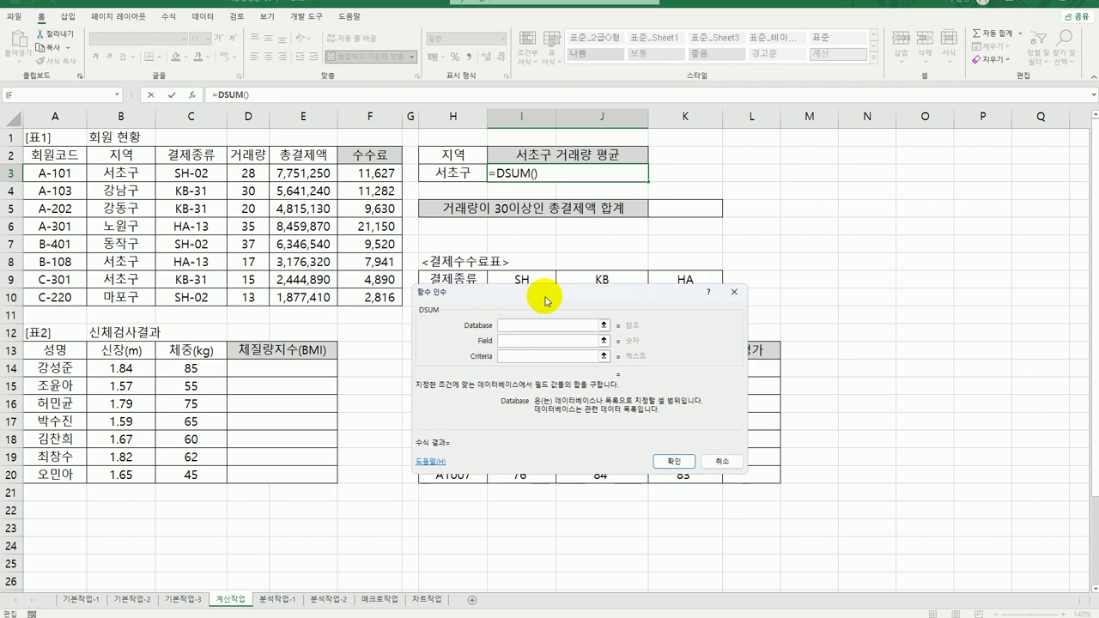
Set the DSUM arguments to Database A2:E10, Field D2 and Criteria H2:H3, and enter the formula.
drag(86, 155, 281, 298)
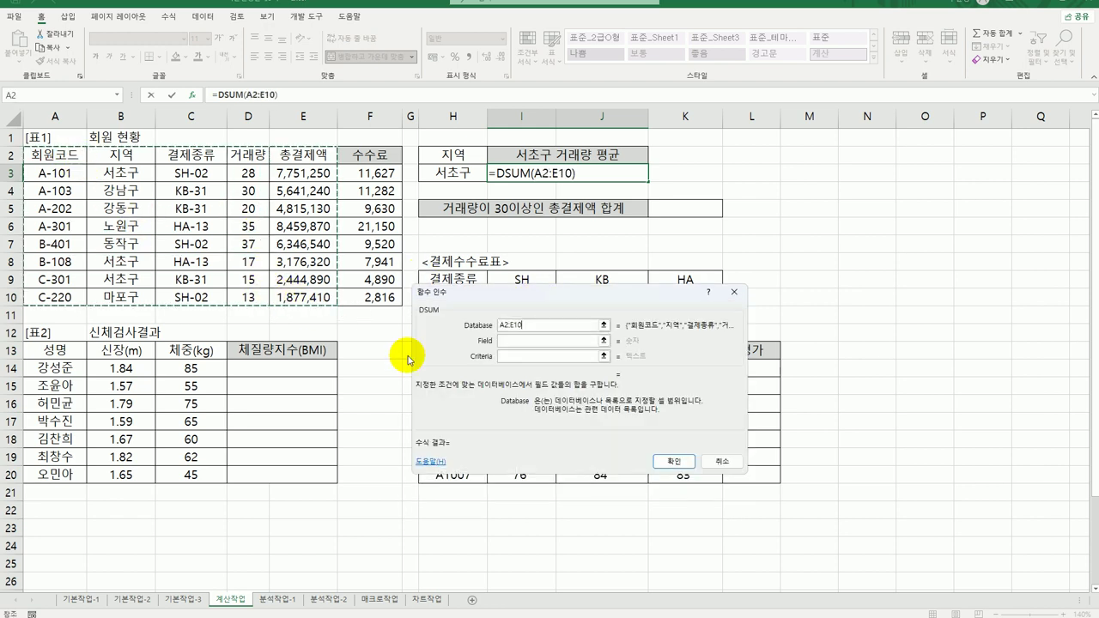
key(Tab)
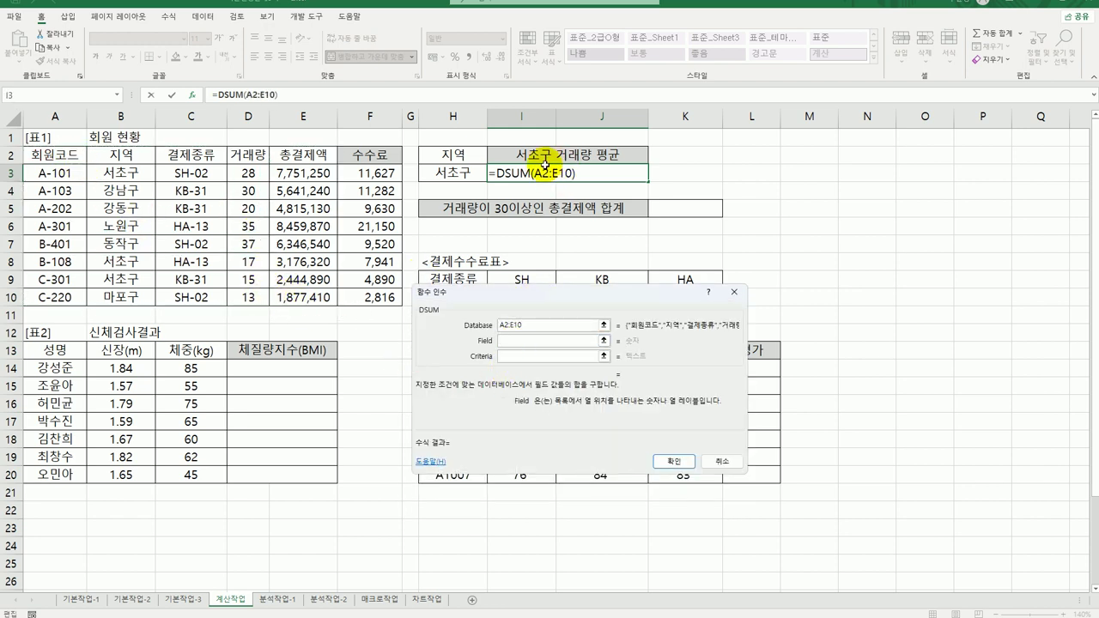
click(259, 159)
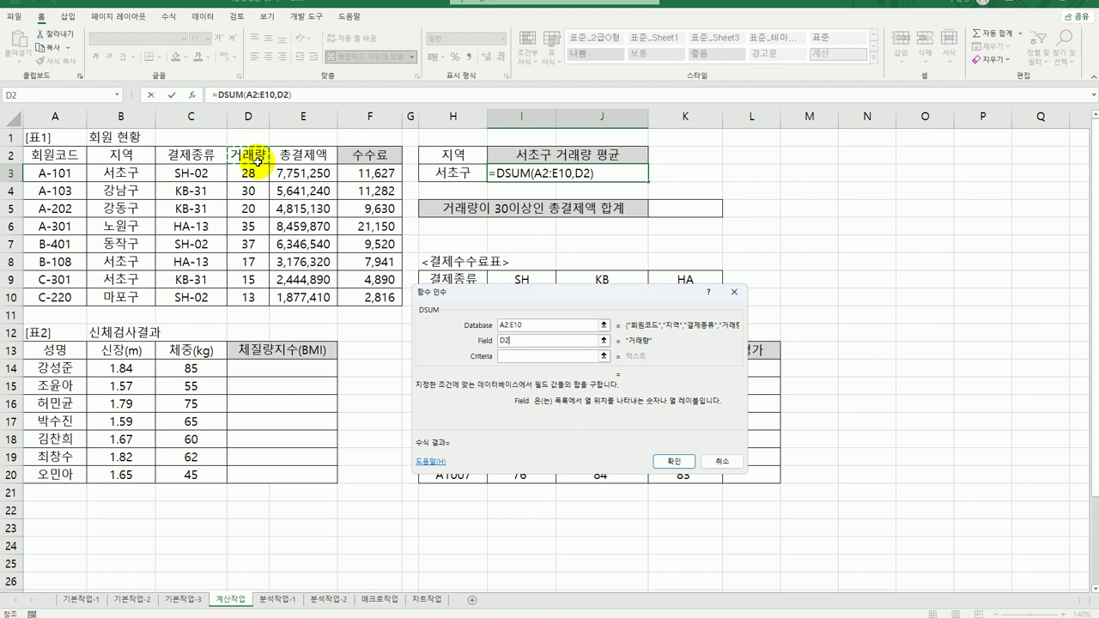
click(513, 355)
drag(454, 155, 450, 174)
click(665, 460)
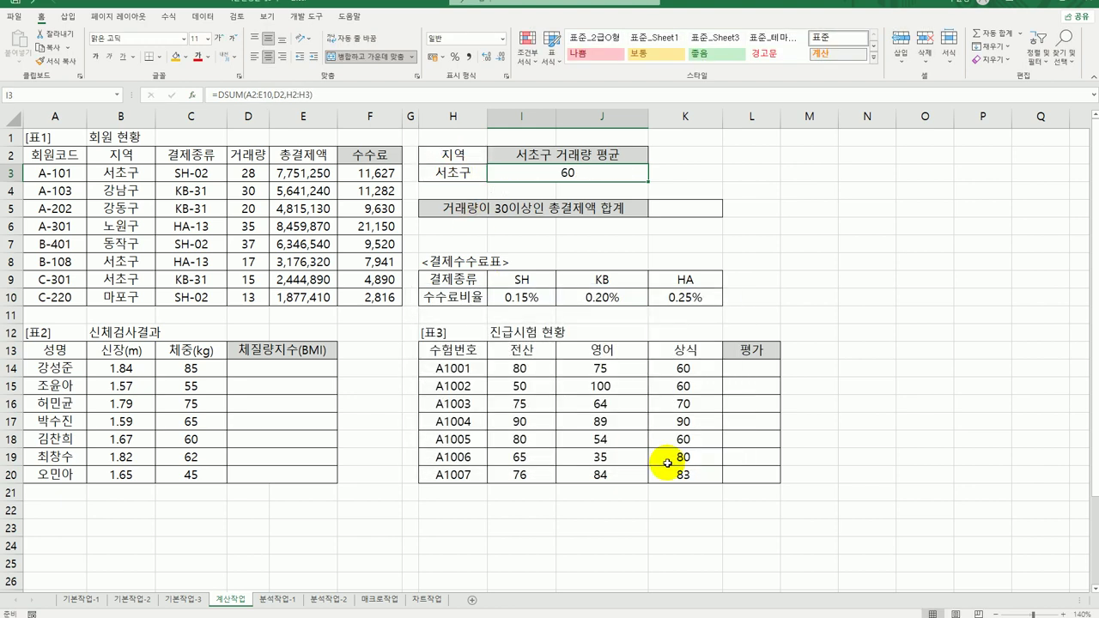
Extend the I3 formula by dividing the DSUM by a DCOUNTA function and open the DCOUNTA arguments.
double_click(596, 172)
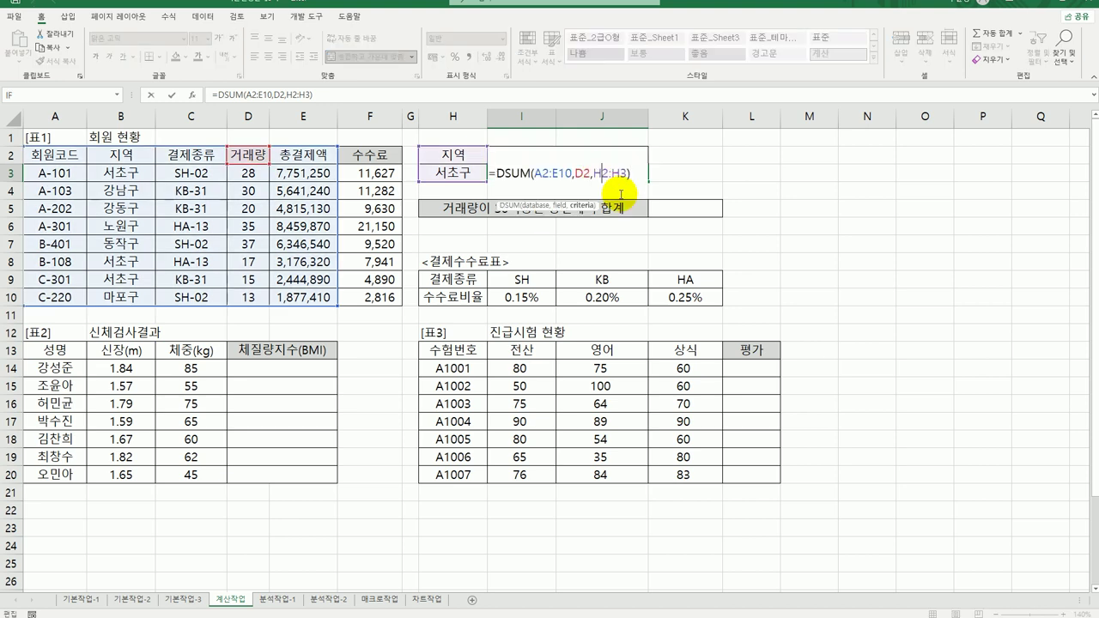
click(638, 176)
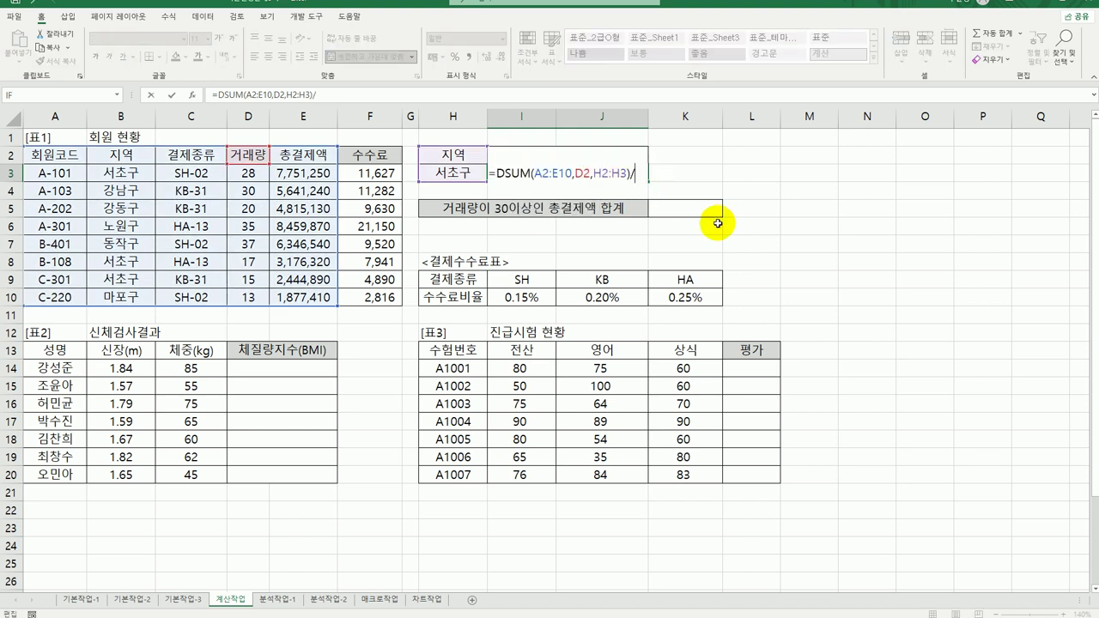
text(/dc)
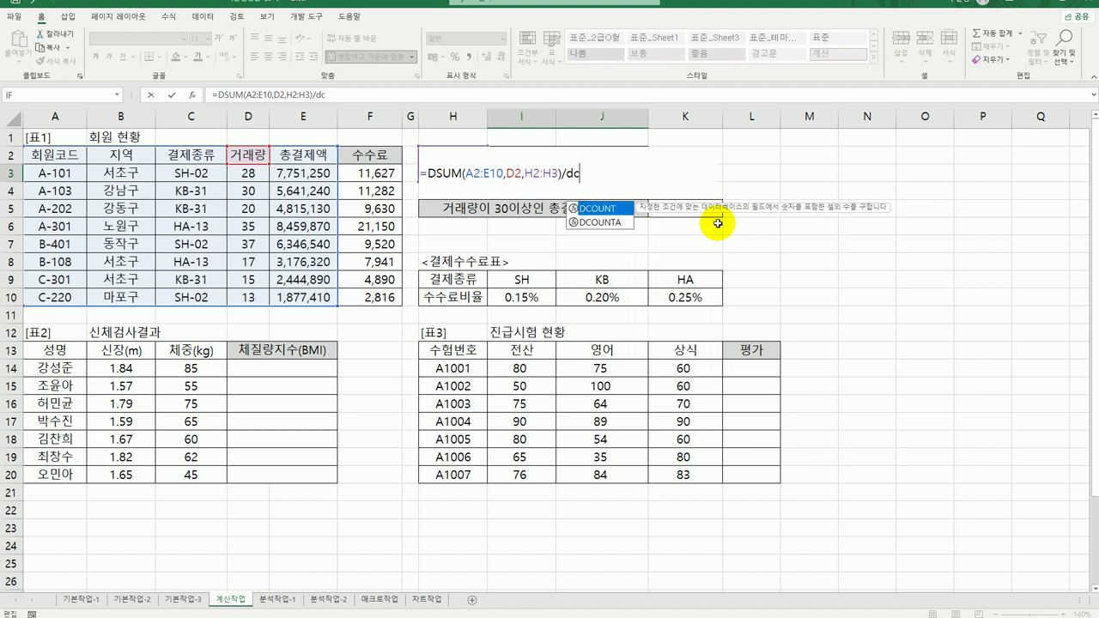
double_click(605, 222)
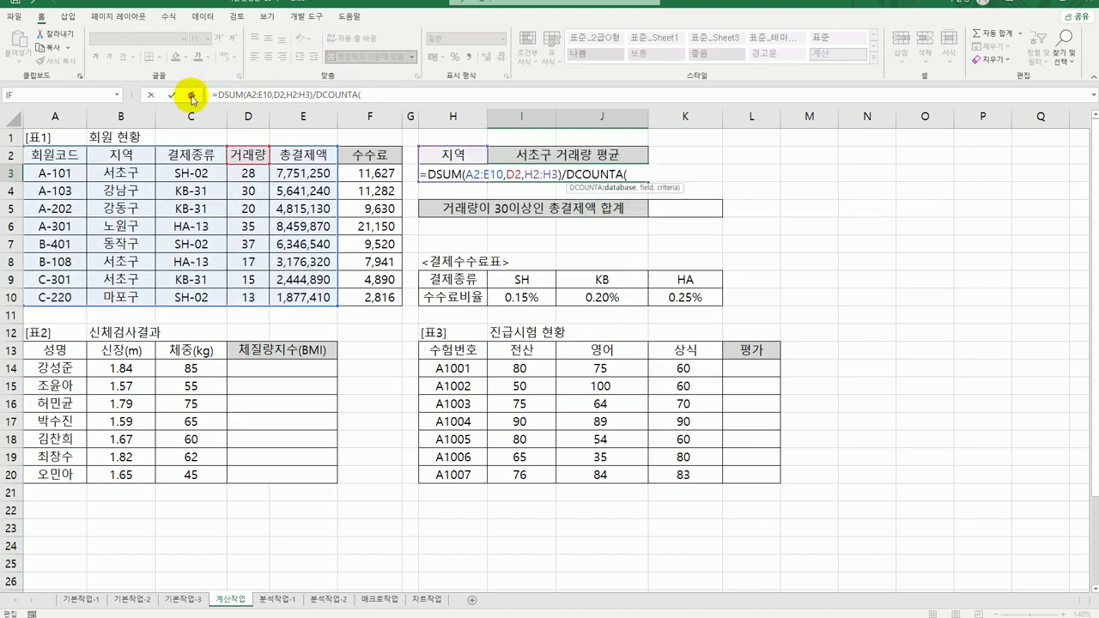
click(192, 94)
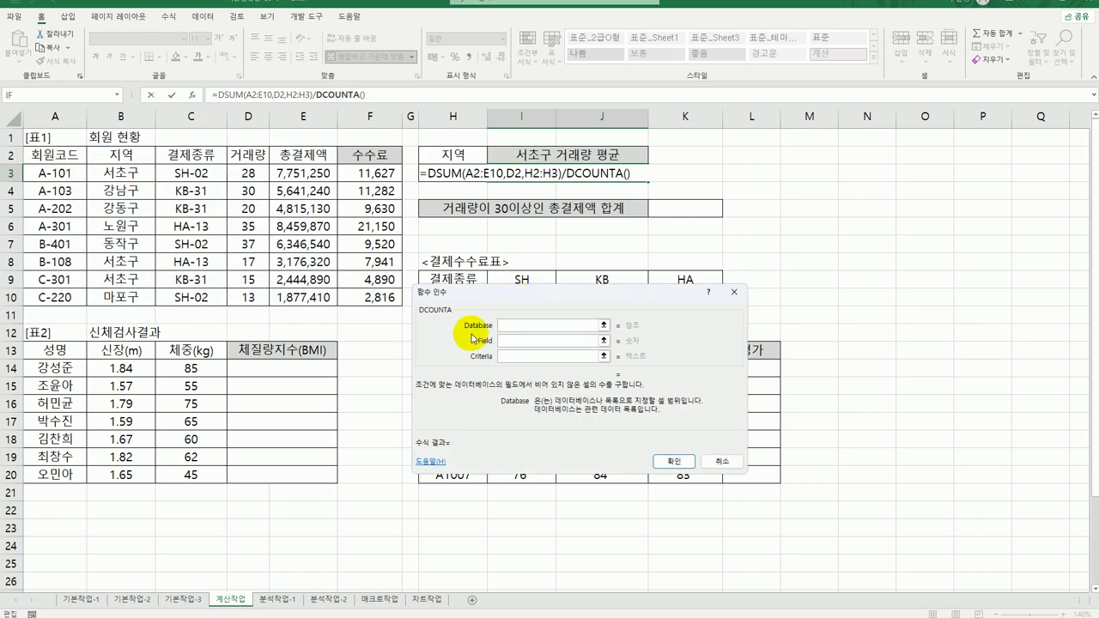
Set the DCOUNTA arguments to Database A2:E10, Field B2 and Criteria H2:H3, and enter the formula.
drag(43, 159, 286, 294)
click(503, 341)
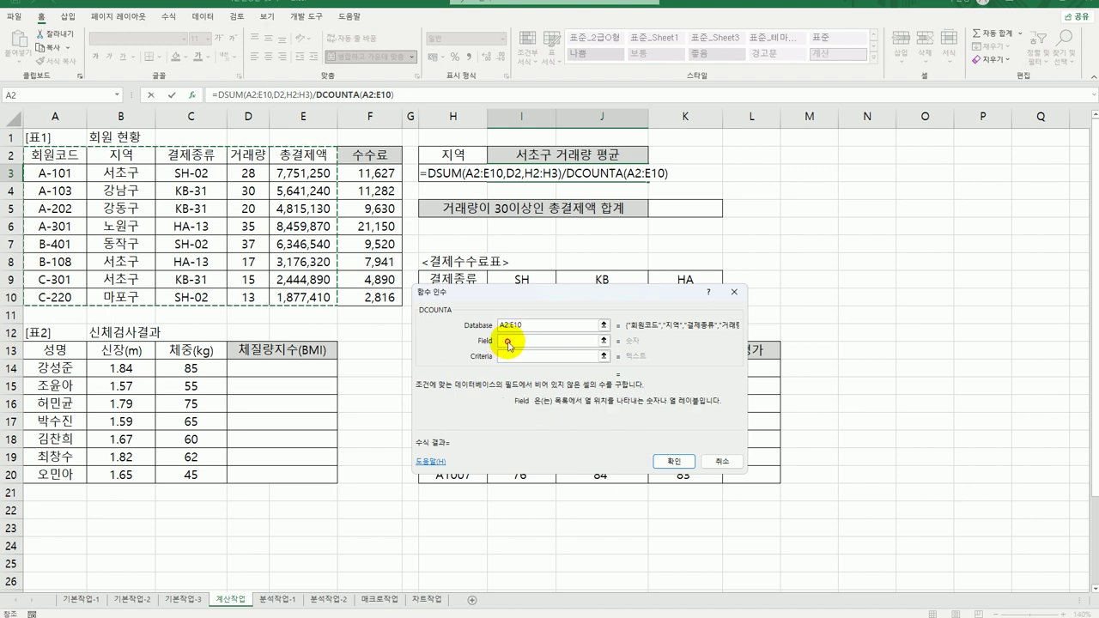
click(248, 155)
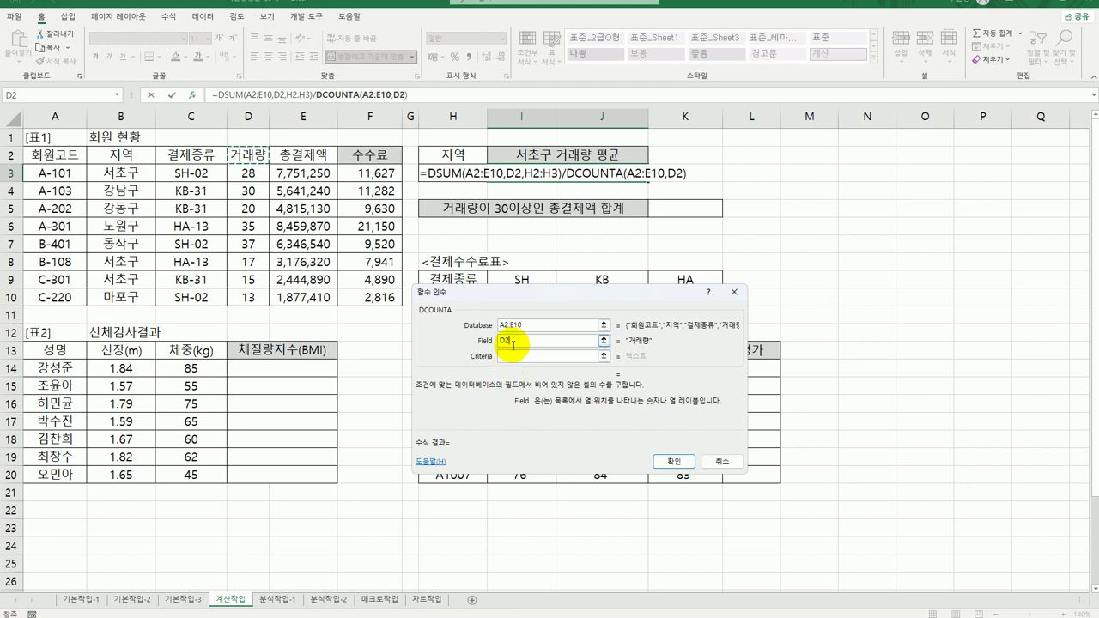
click(121, 154)
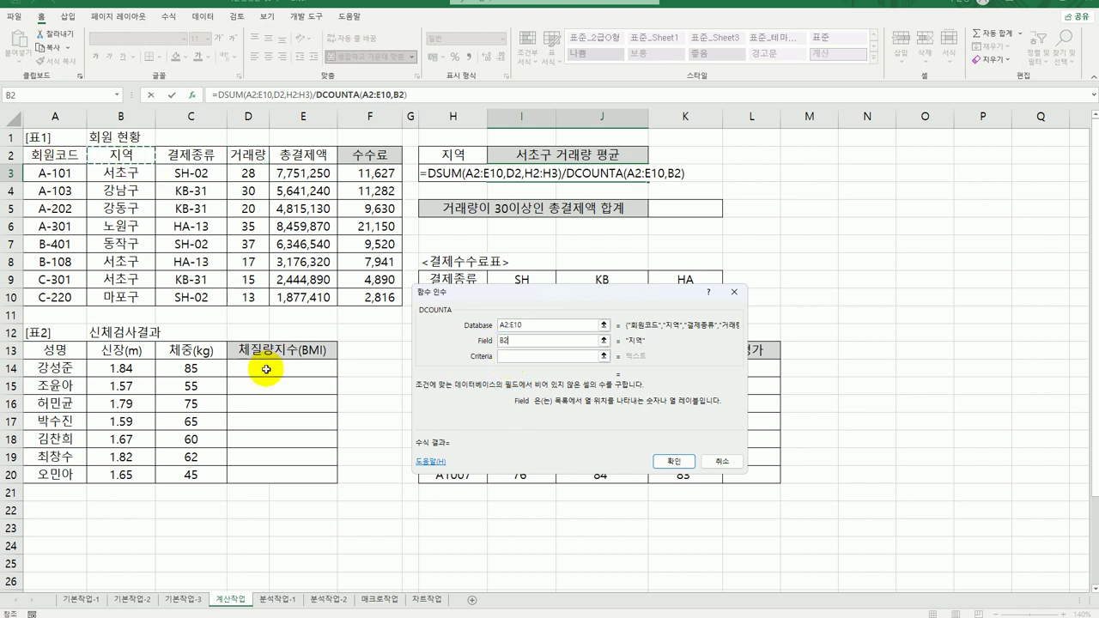
click(524, 355)
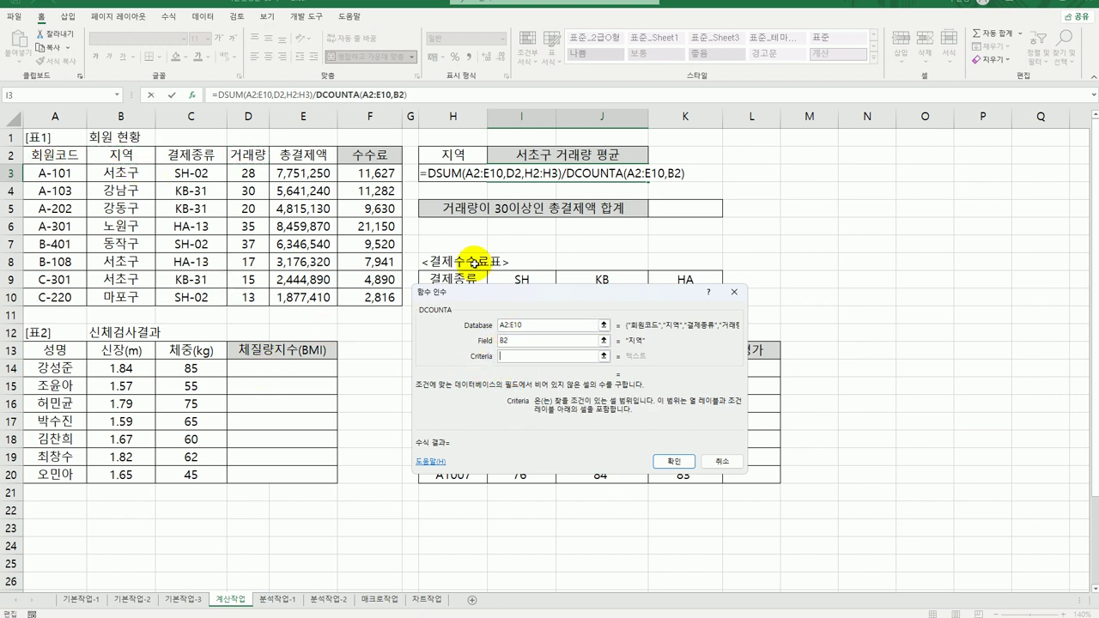
drag(453, 155, 452, 172)
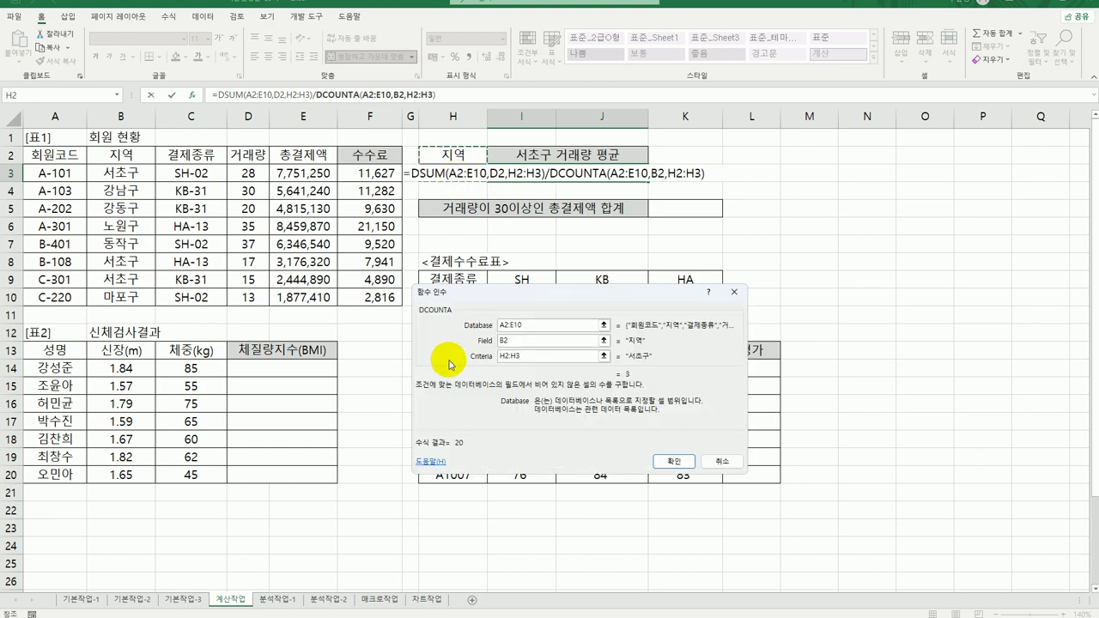
click(669, 461)
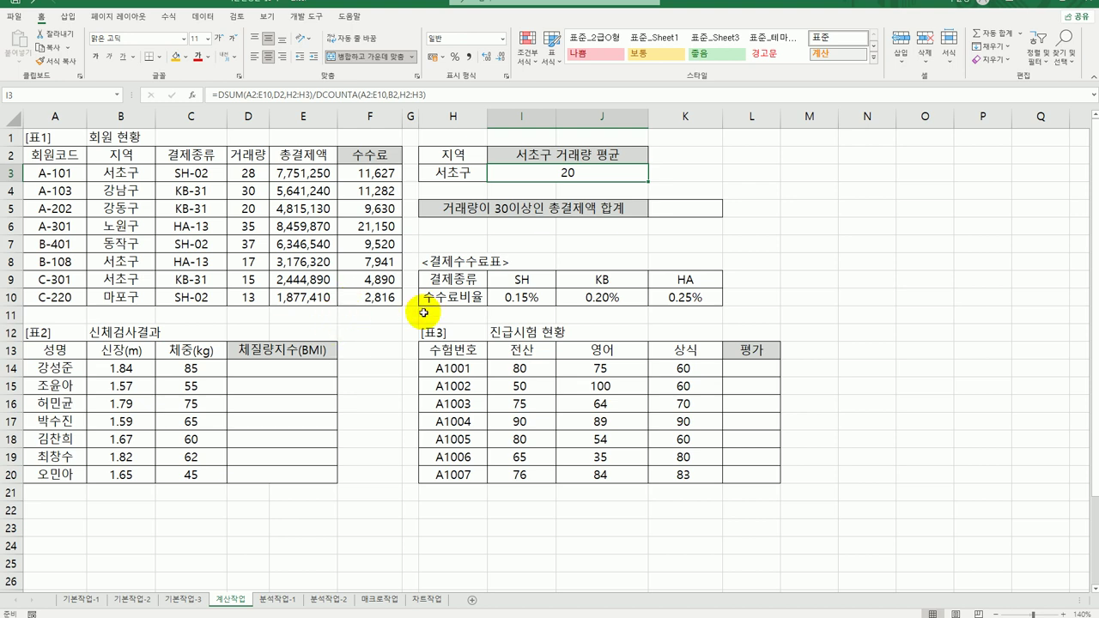
Start a SUMIF formula in K5 beside 거래량이 30이상인 총결제액 합계 and open its function arguments.
click(676, 207)
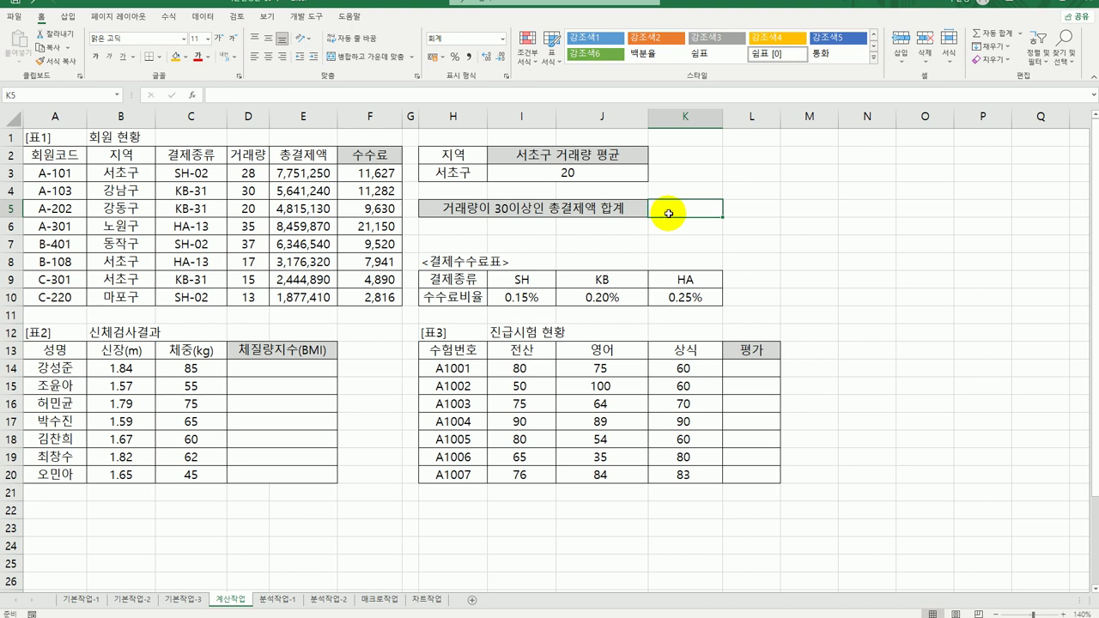
text(=sumi)
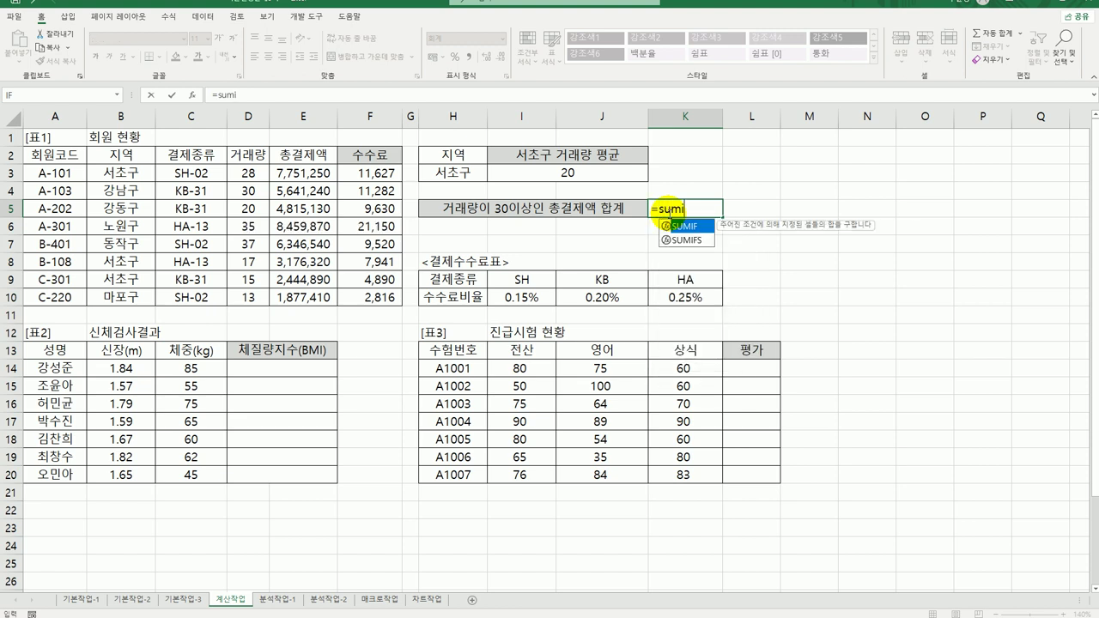
text(f)
double_click(685, 225)
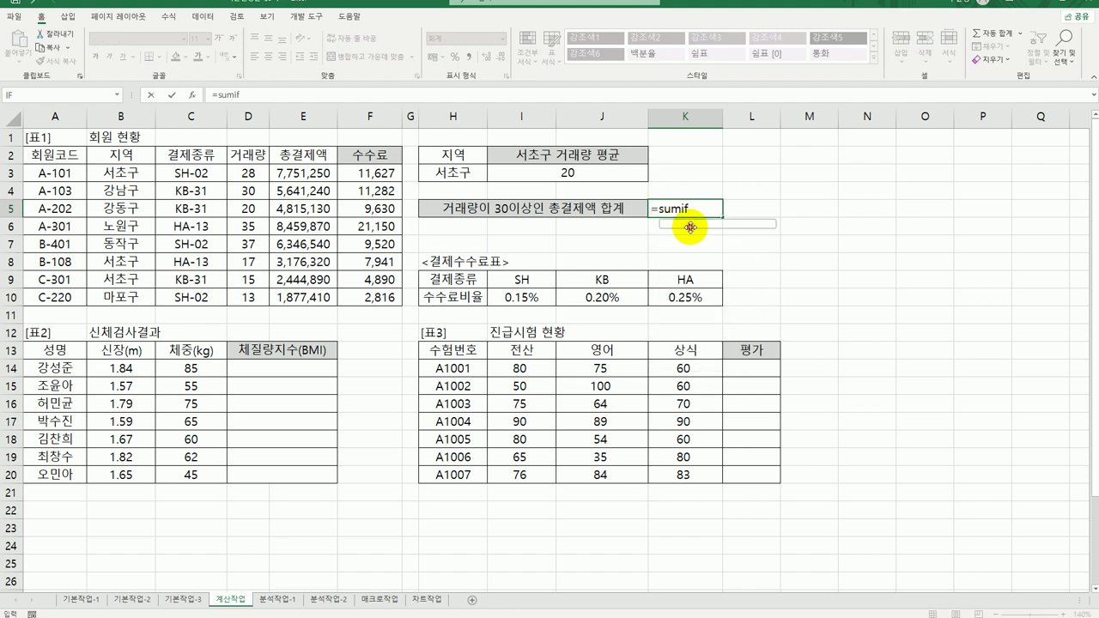
click(193, 94)
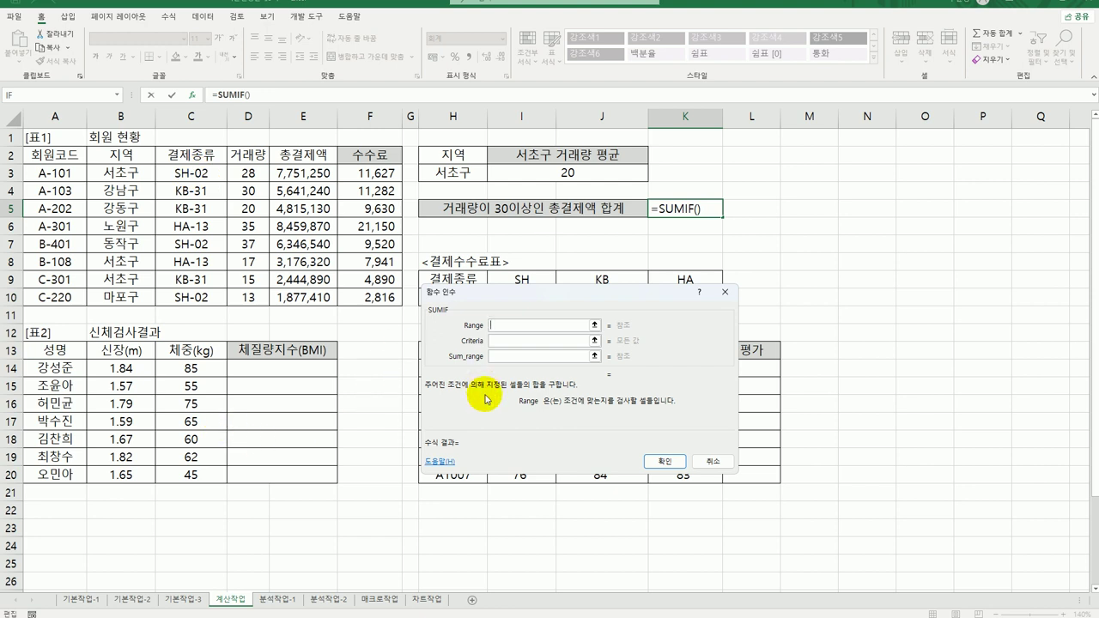
Set the SUMIF arguments to Range D3:D10, Criteria >=30 and Sum_range E3:E10, and enter the formula.
drag(248, 173, 254, 300)
click(507, 342)
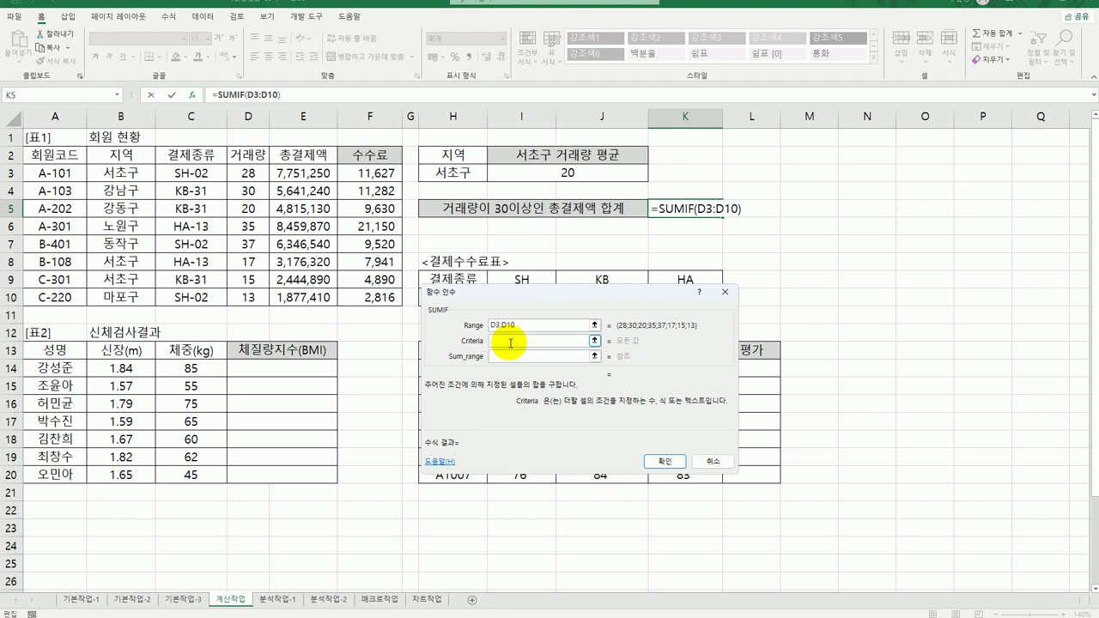
text(>=30)
click(515, 356)
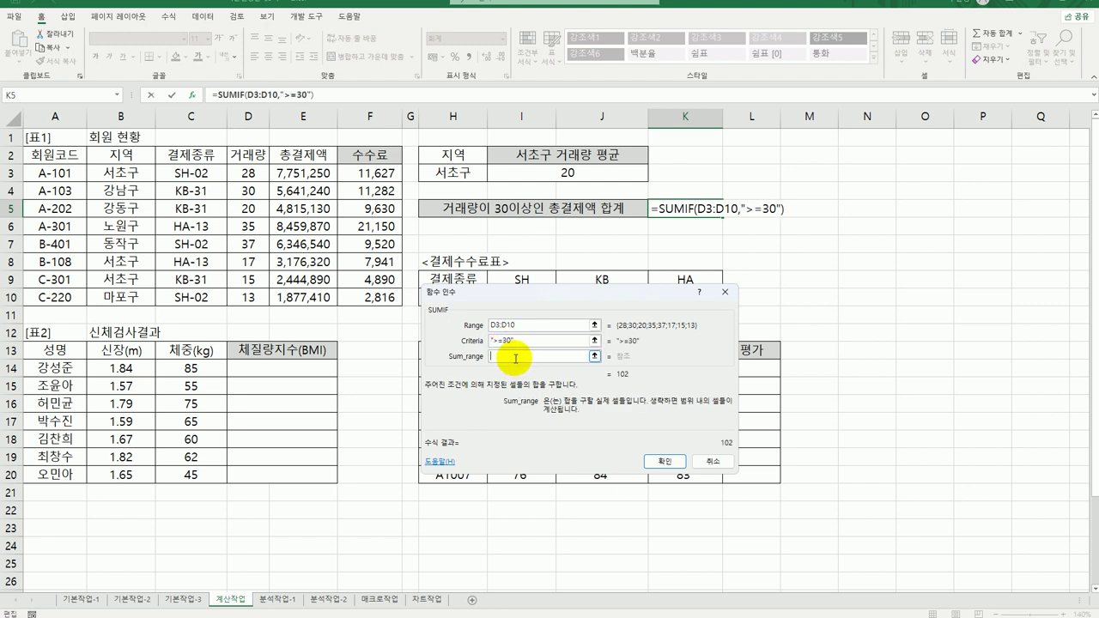
drag(322, 173, 330, 300)
click(664, 461)
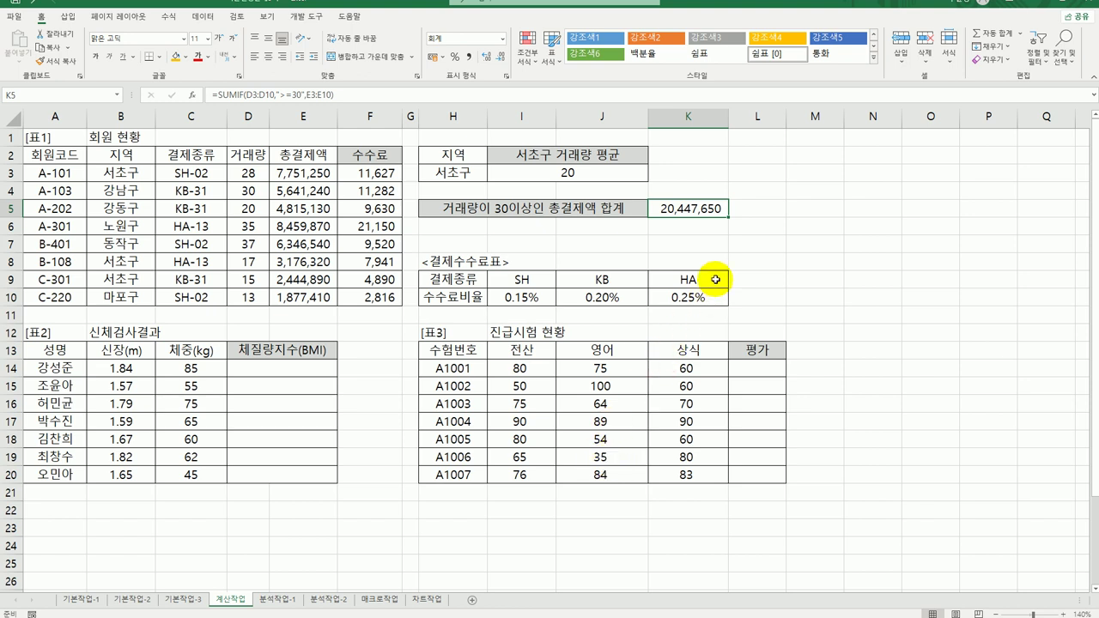
Wrap the SUMIF formula in K5 in a ROUNDUP function and open the ROUNDUP arguments.
double_click(692, 209)
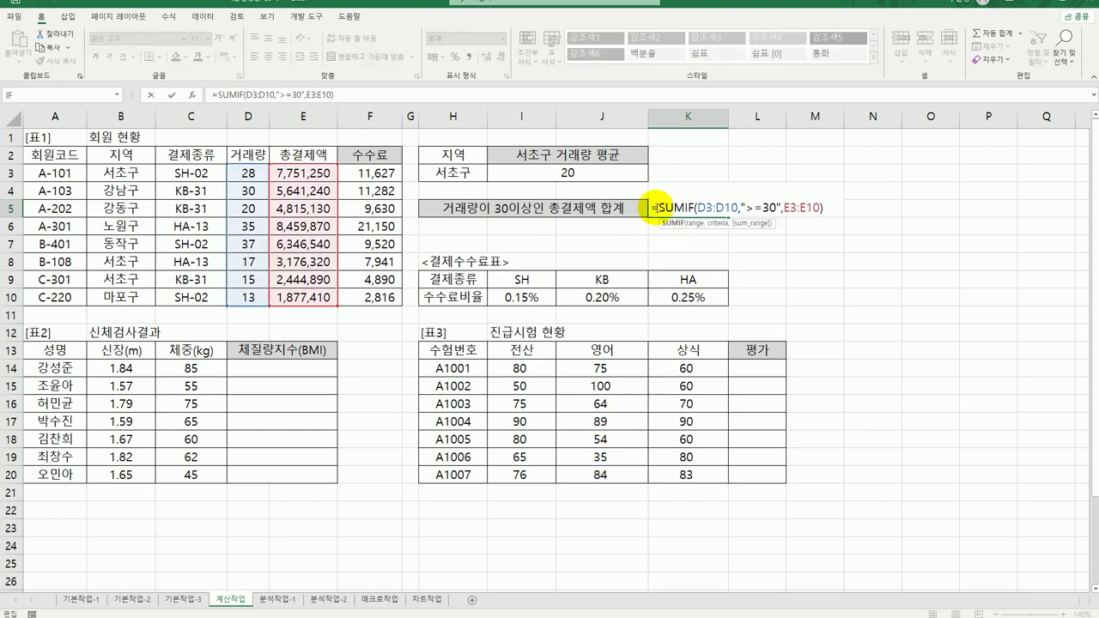
text(r)
text(oun)
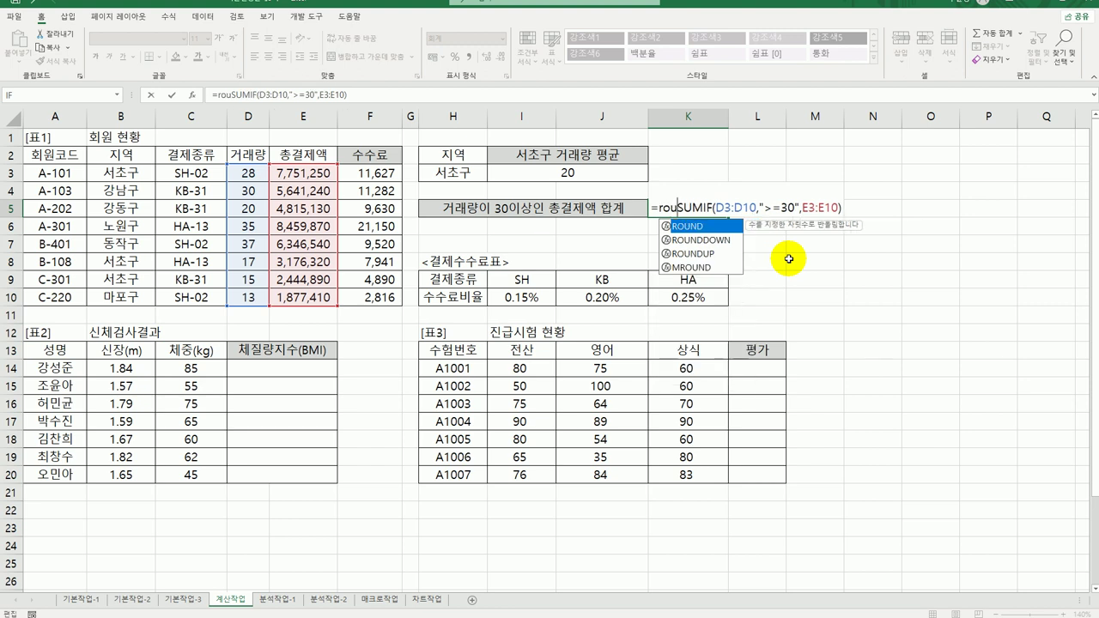
key(Down)
key(Down)
key(Tab)
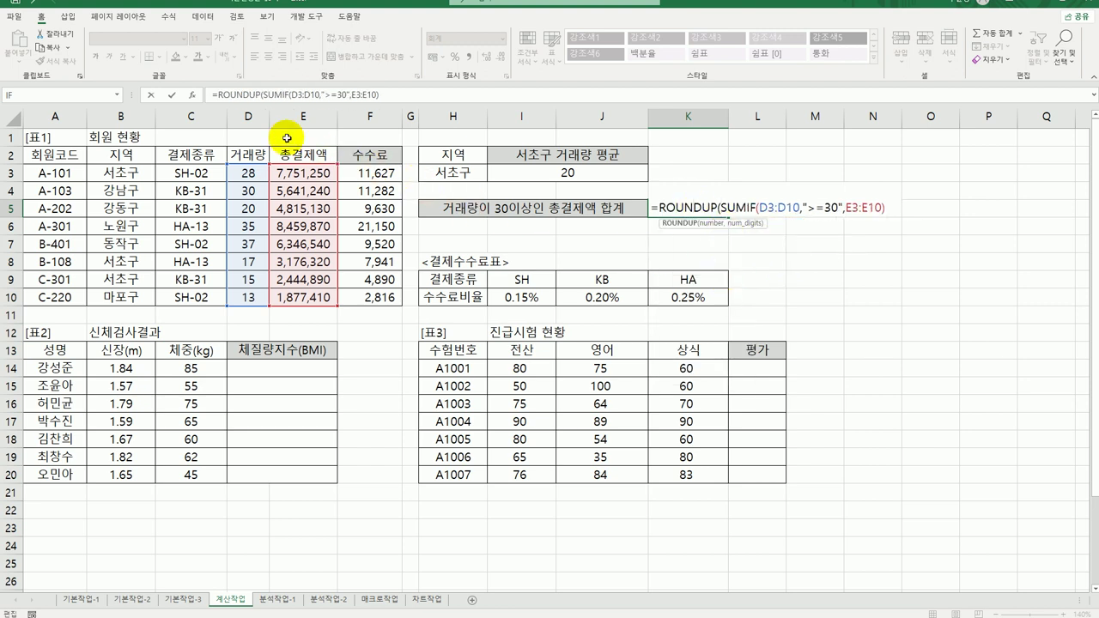
click(191, 94)
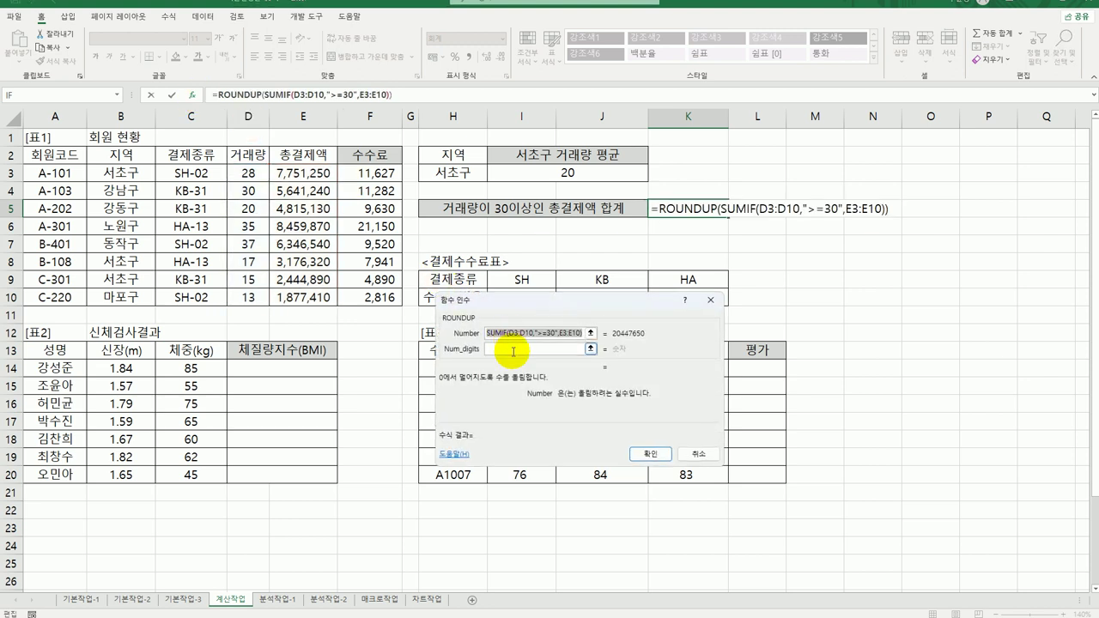
Set the ROUNDUP Num_digits to -2 and enter the K5 formula.
click(515, 350)
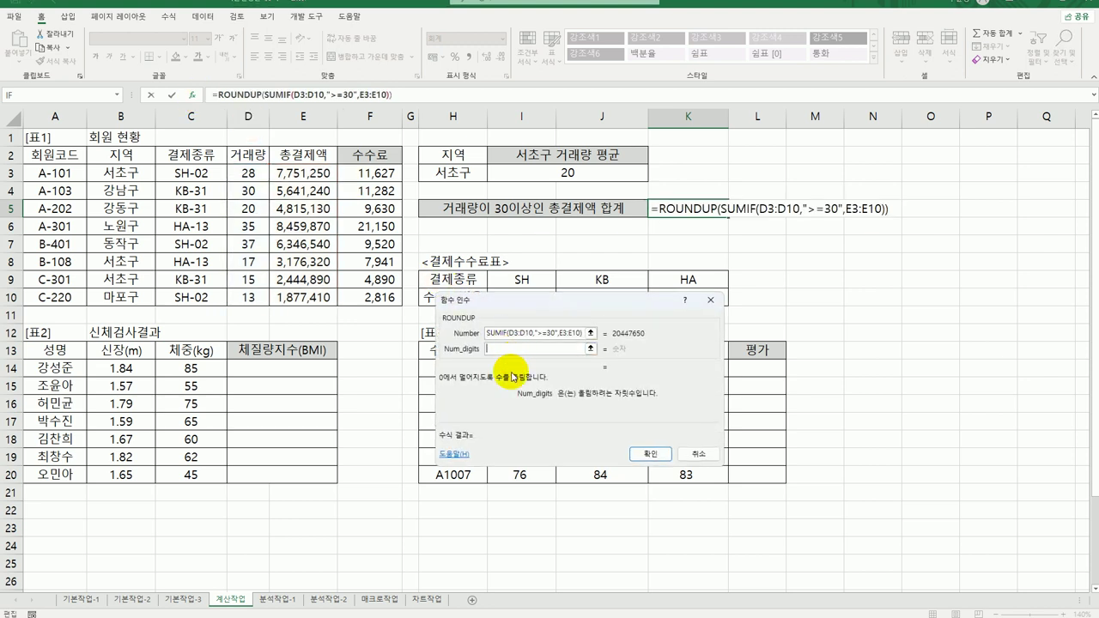
text(-1)
key(BackSpace)
text(2)
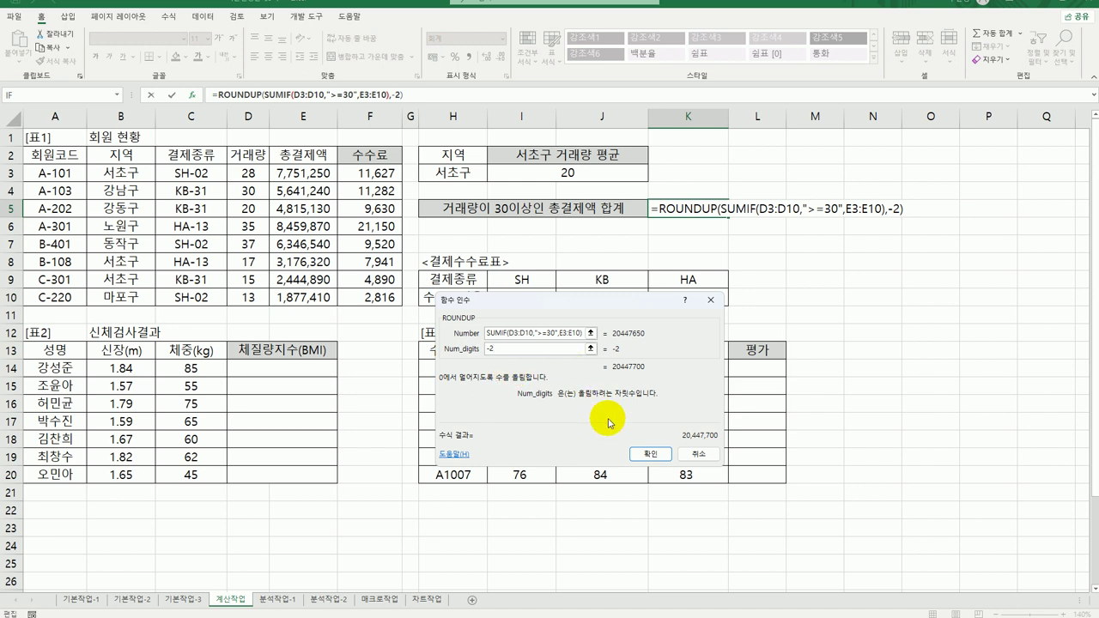
click(649, 452)
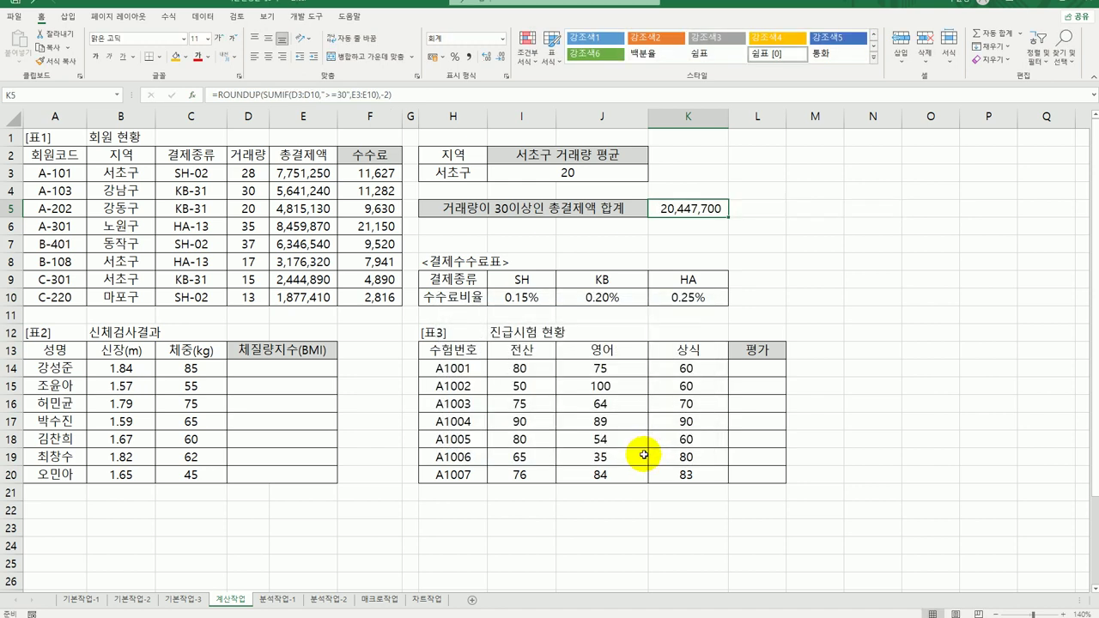
Enter =C14/(B14^2) in D14 under 체질량지수(BMI) and fill the formula down through row 20.
click(309, 370)
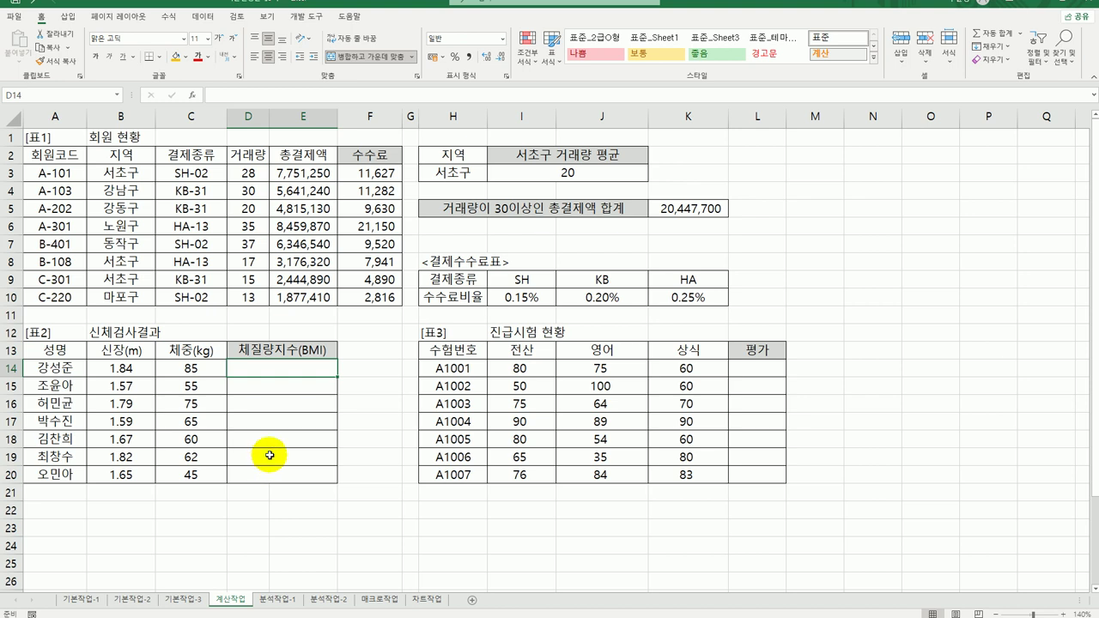
text(=)
key(Left)
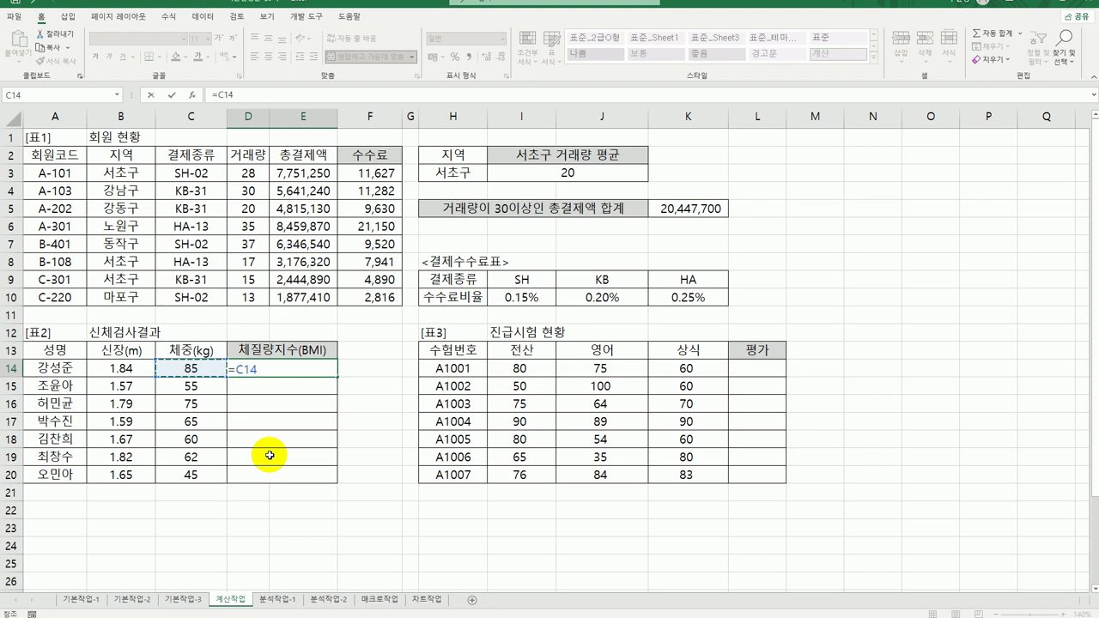
text(/)
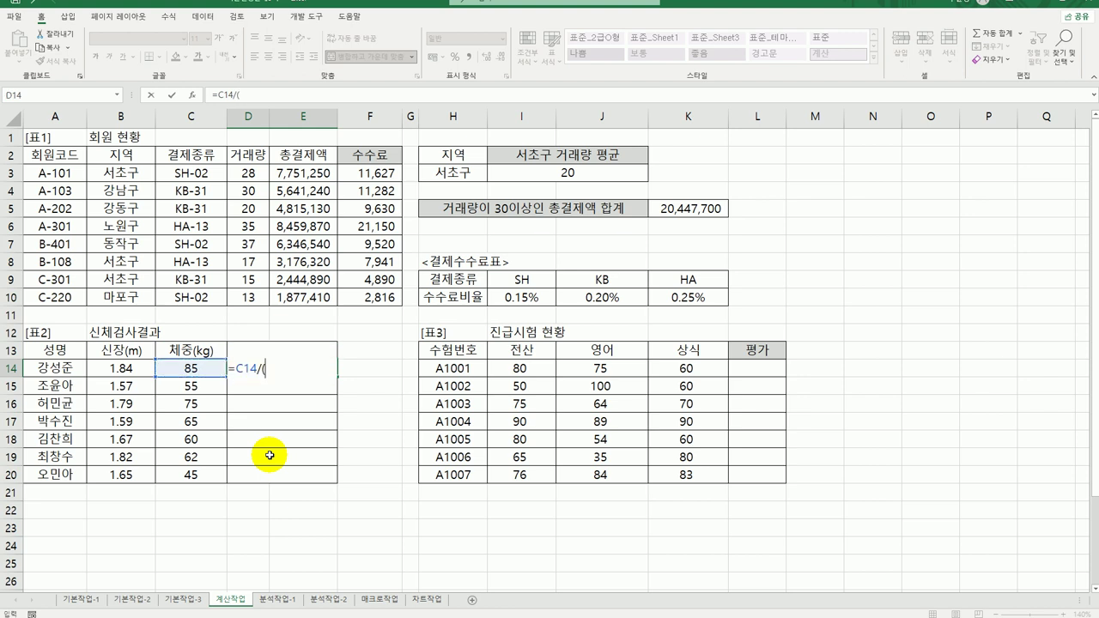
text(()
key(Left)
key(Left)
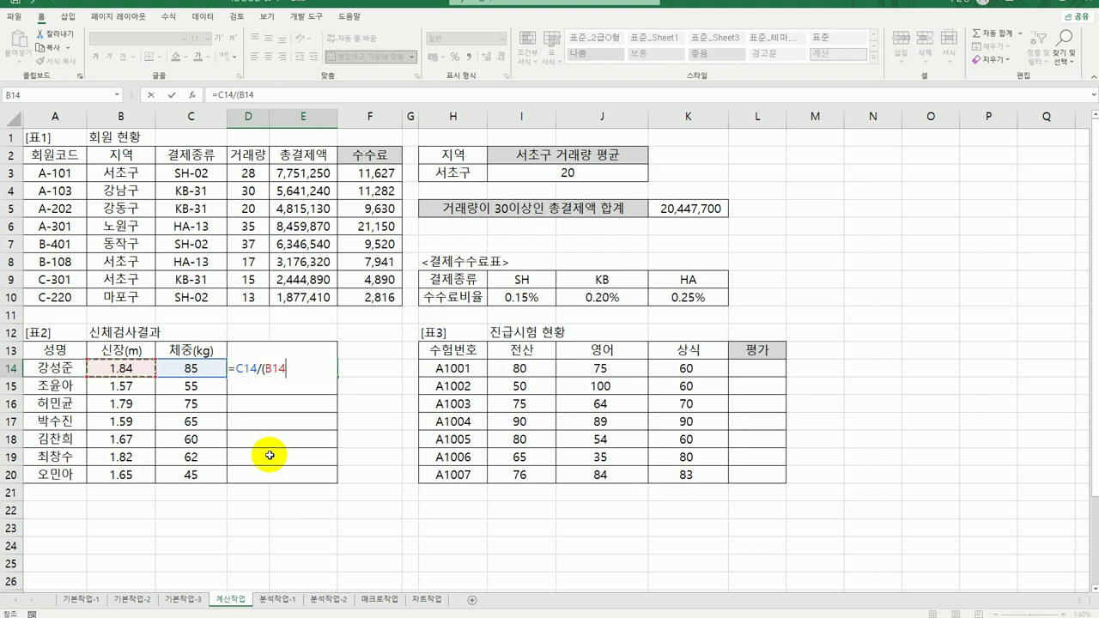
text(^2))
key(Return)
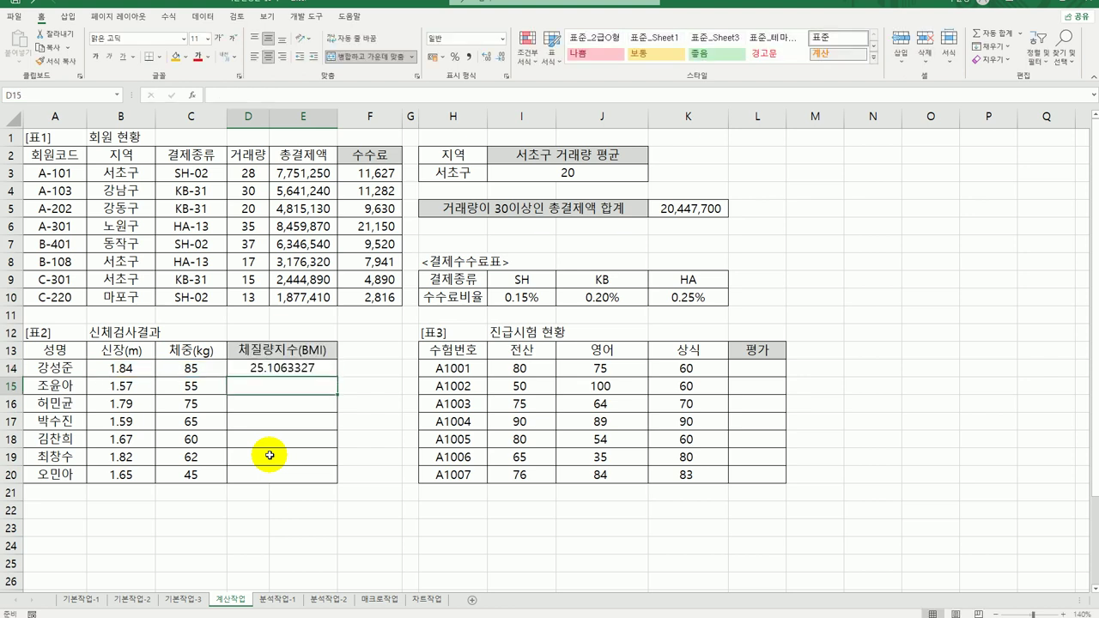
click(296, 371)
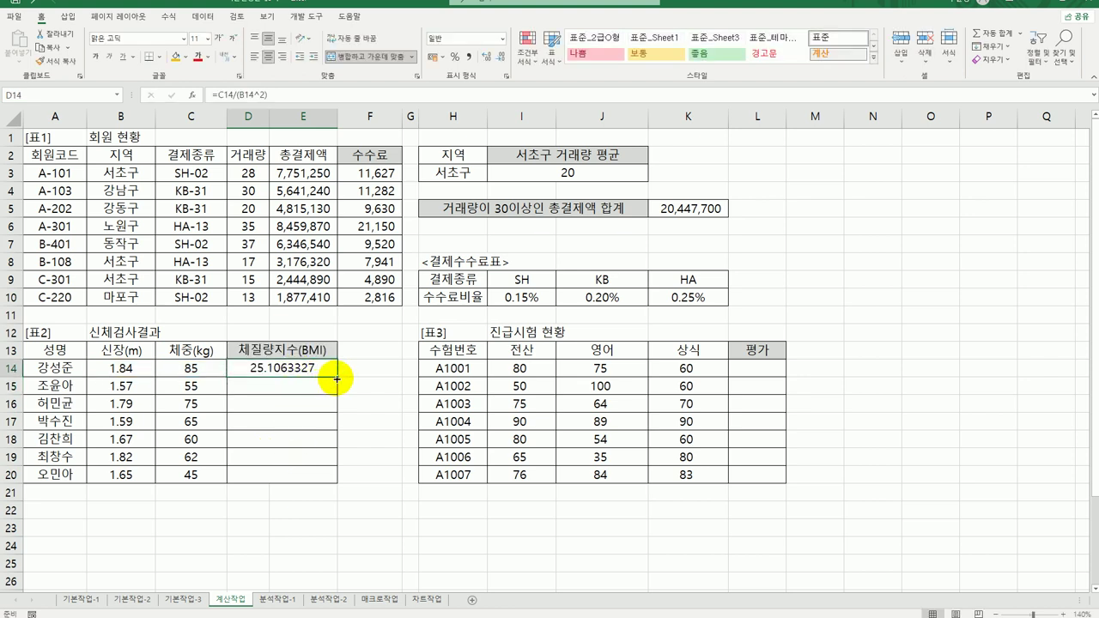
drag(337, 377, 315, 484)
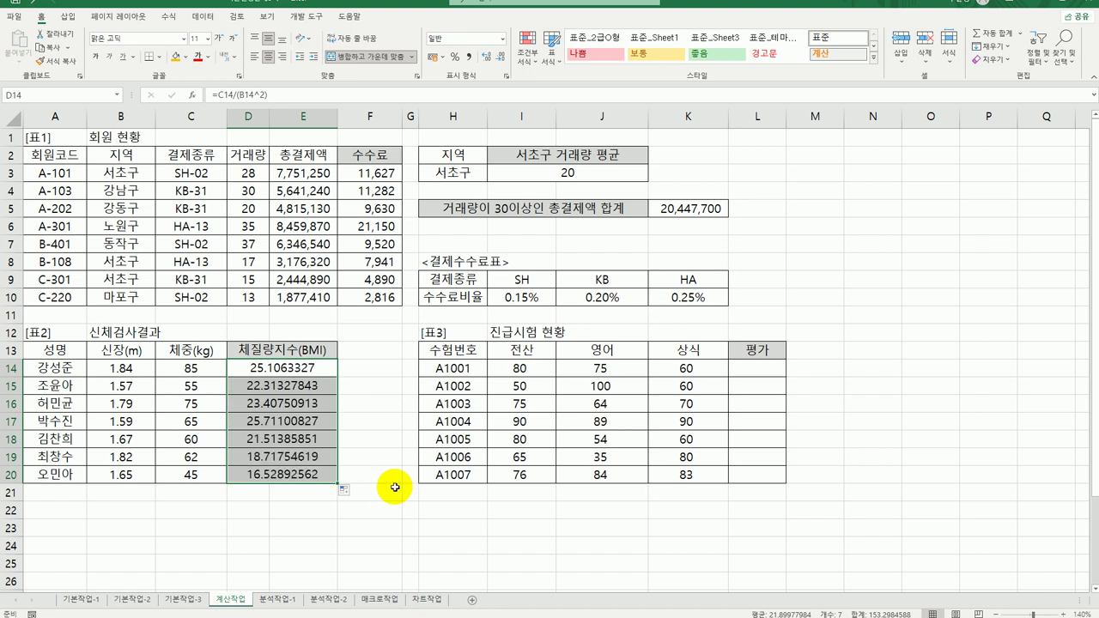
Replace the (B14^2) divisor in the D14 formula with a POWER function and open its arguments.
click(308, 366)
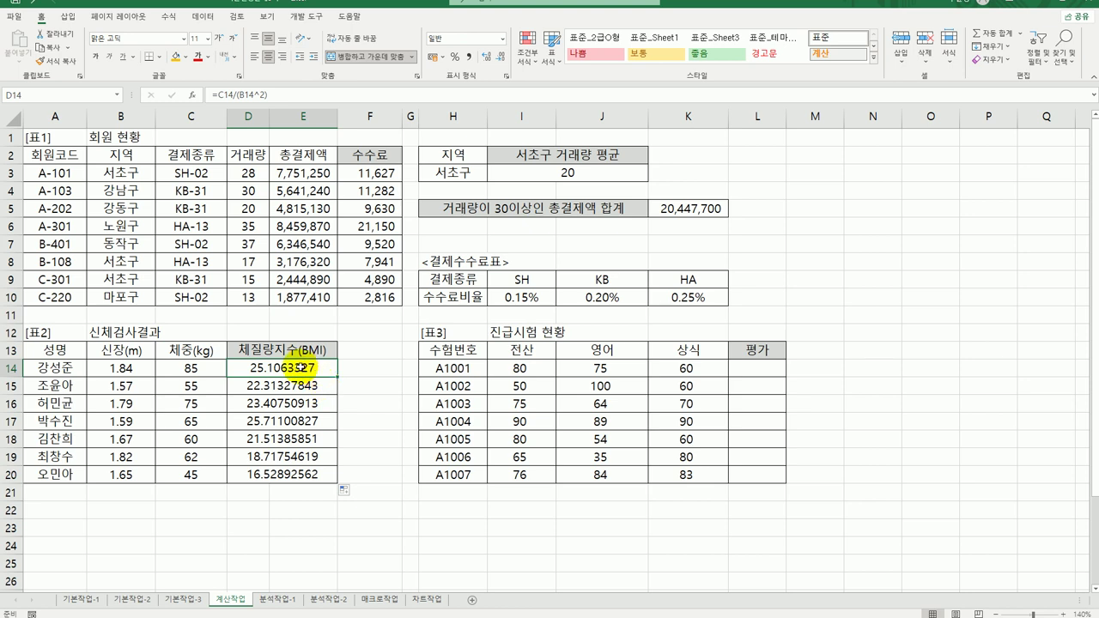
double_click(299, 366)
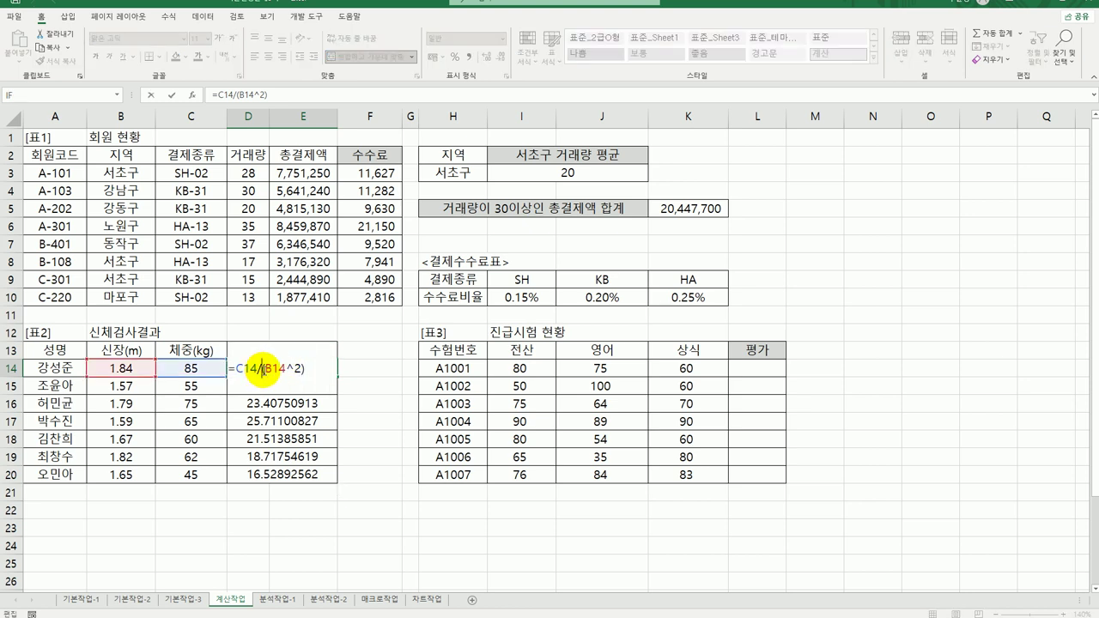
drag(262, 369, 323, 371)
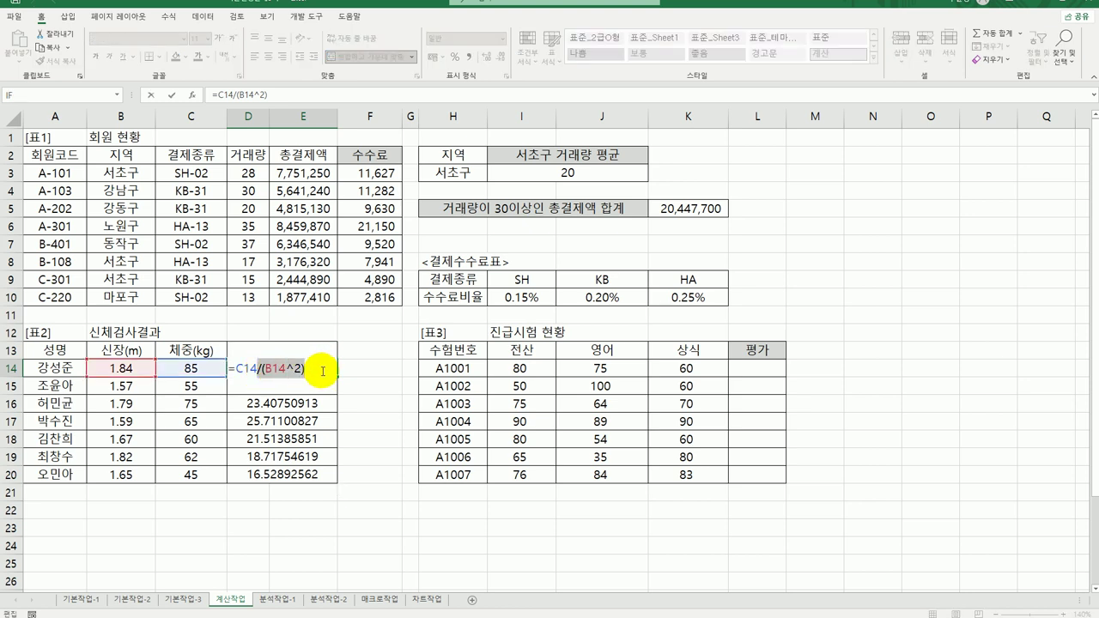
key(BackSpace)
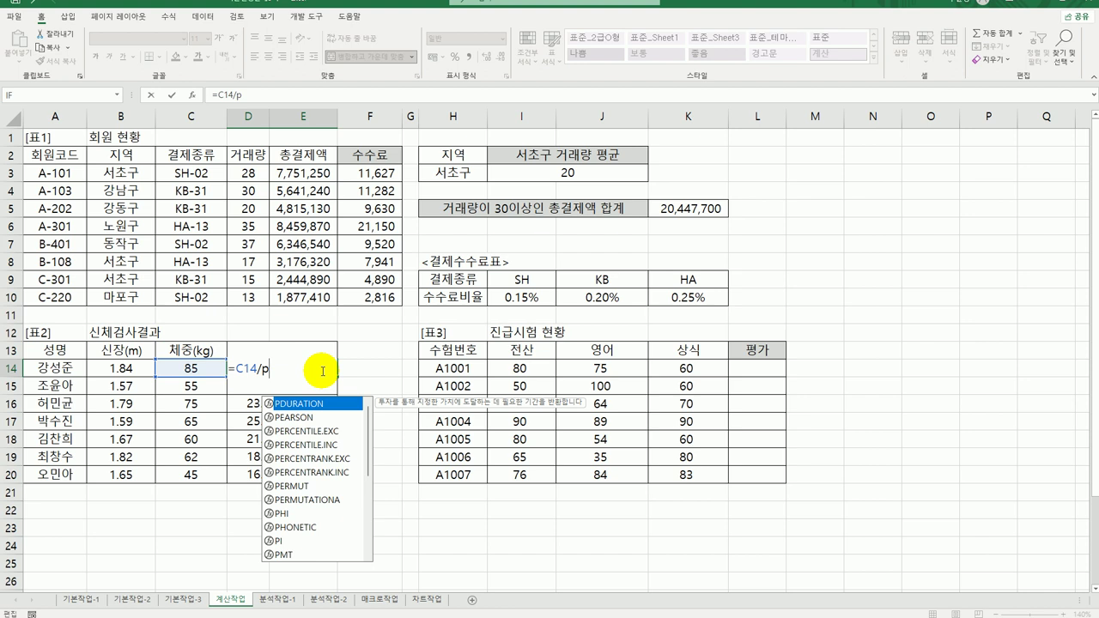
text(owe)
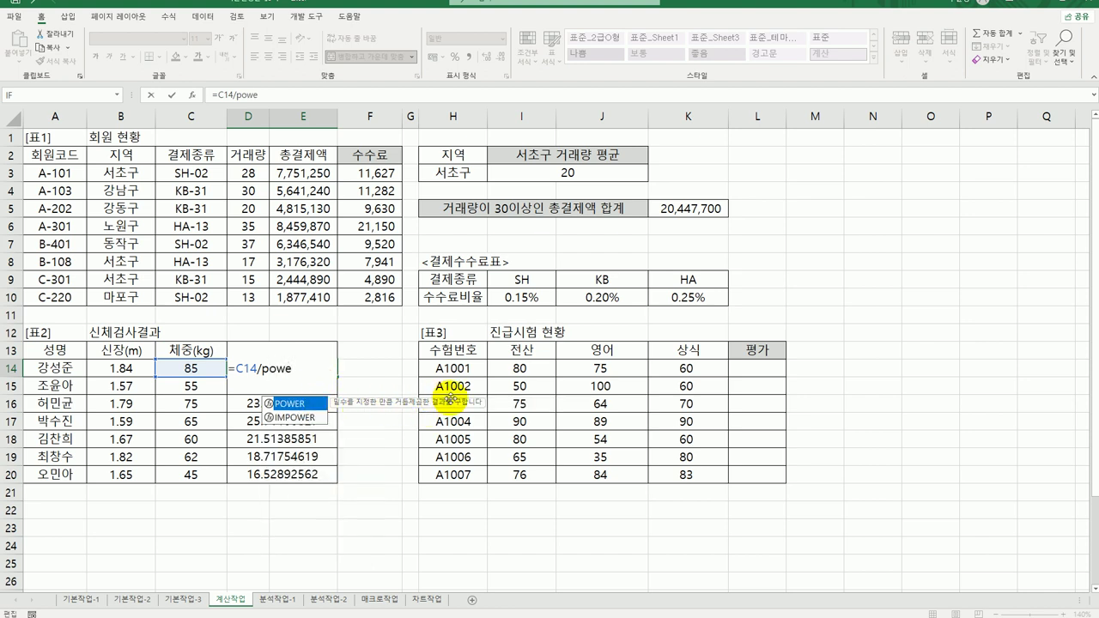
double_click(291, 402)
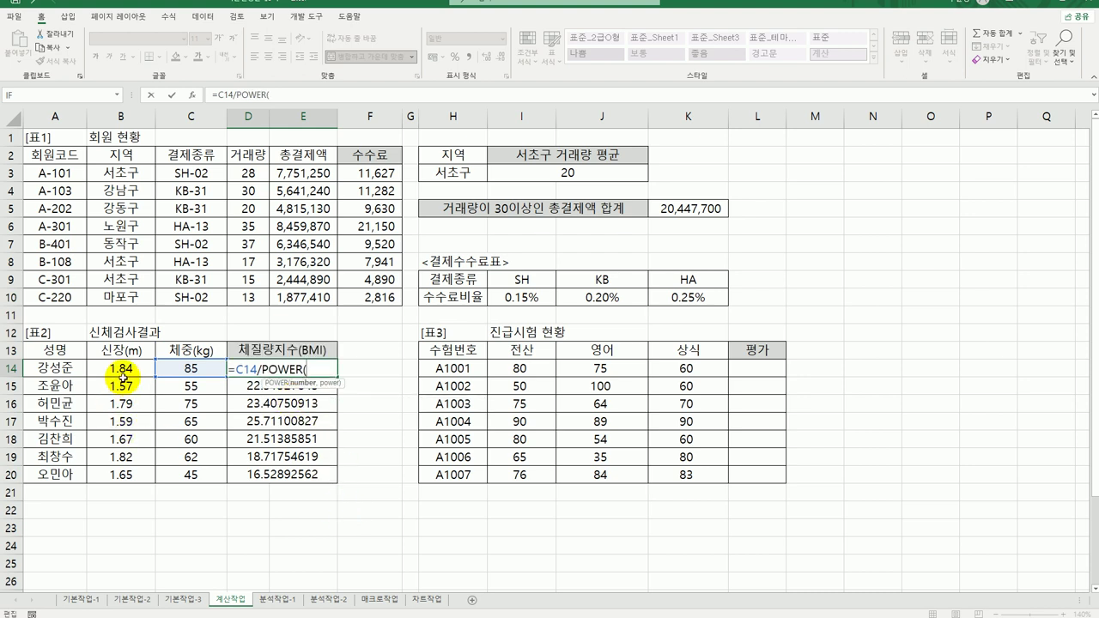
click(192, 94)
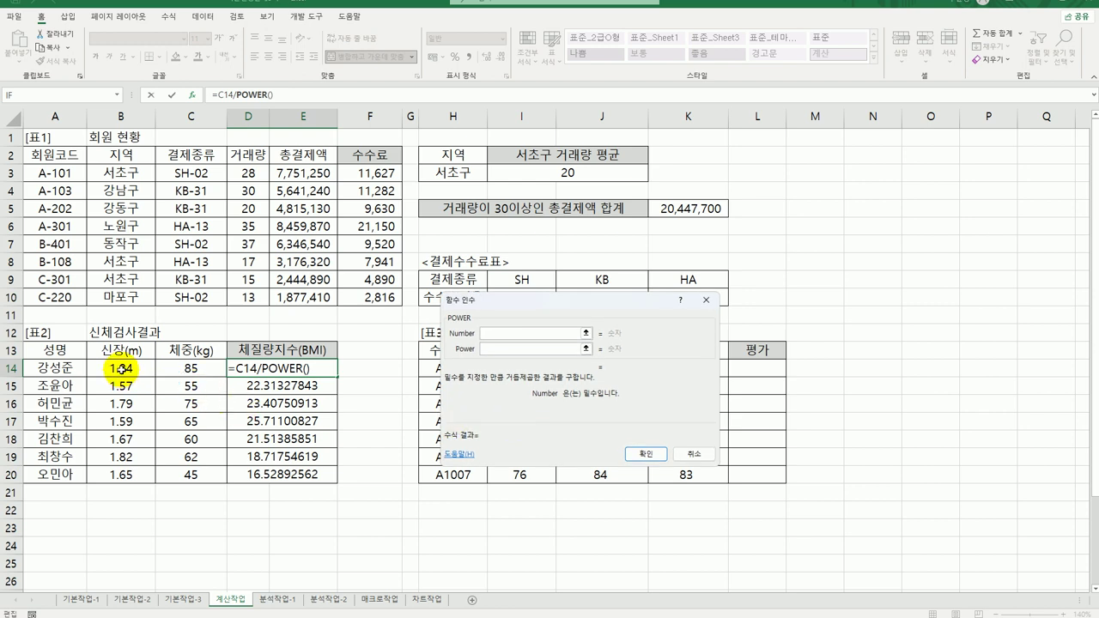
Set the POWER arguments to Number B14 and Power 2, enter the formula and fill it down through row 20.
click(121, 369)
click(502, 350)
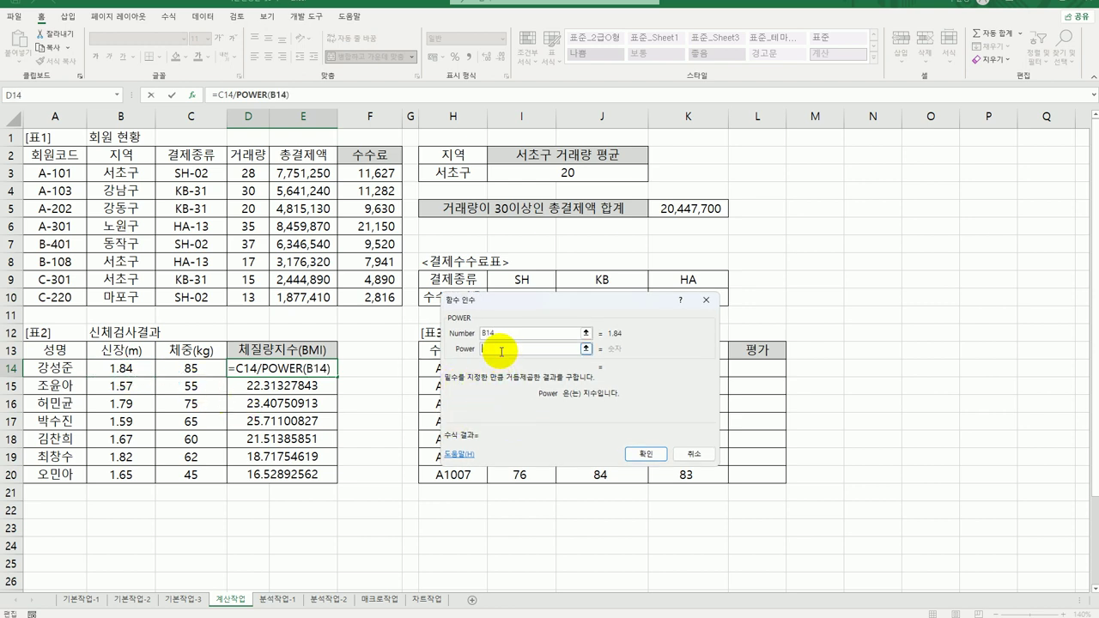
text(2)
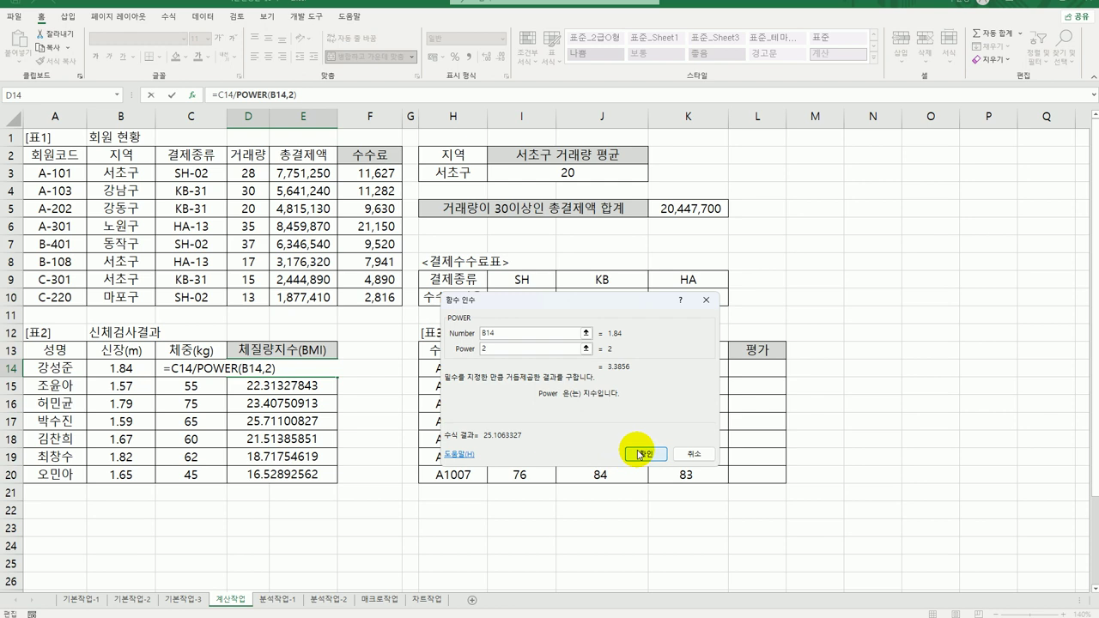
click(639, 455)
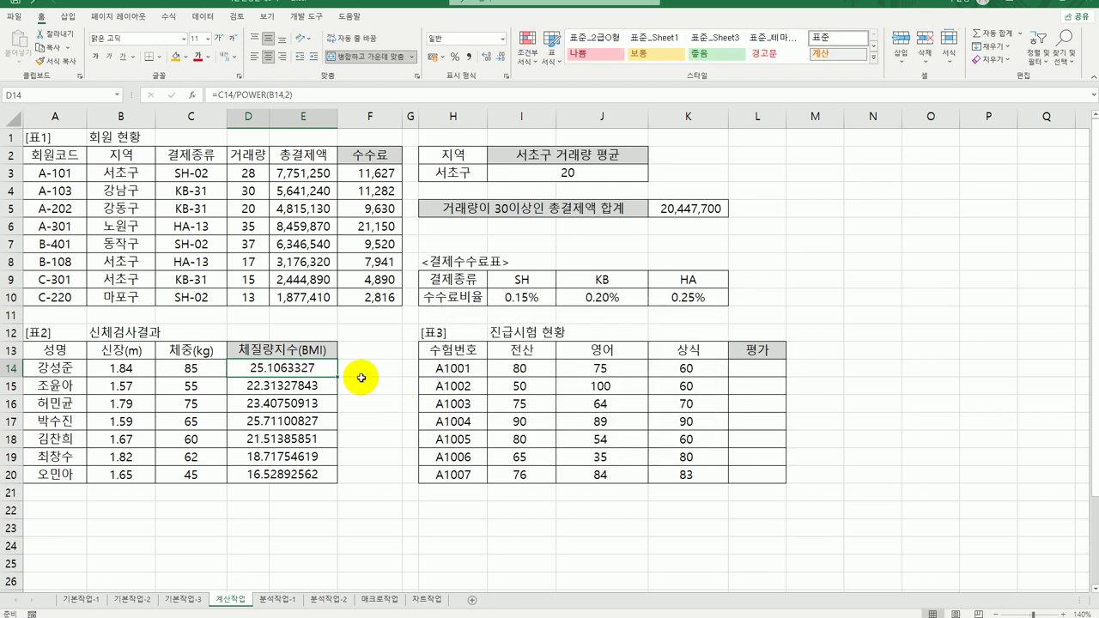
drag(338, 378, 325, 488)
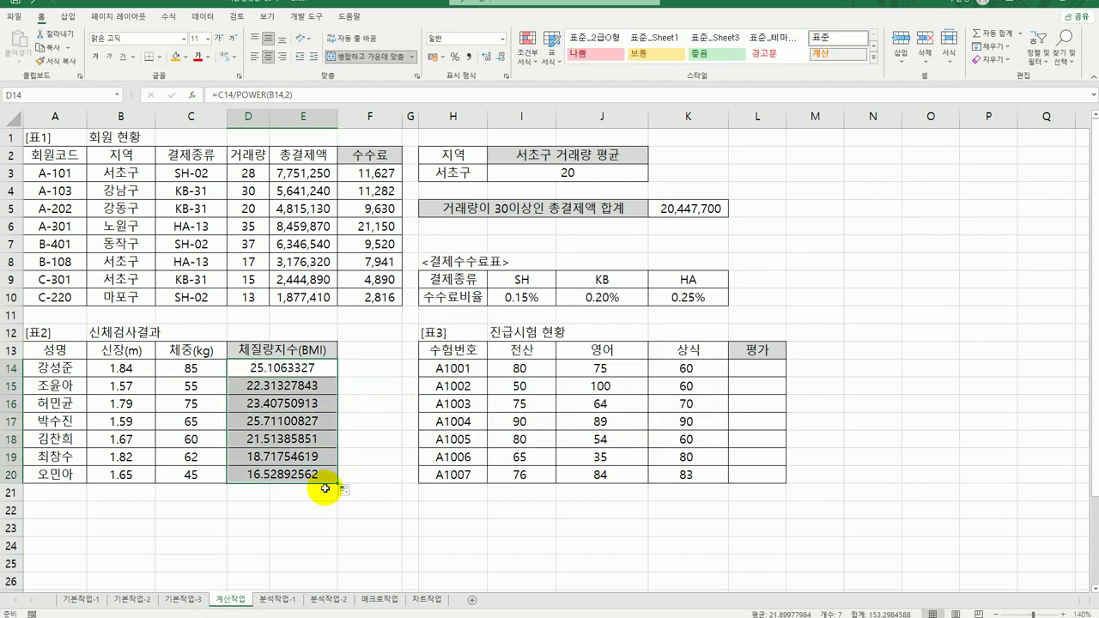
Wrap the D14 formula C14/POWER(B14,2) in an IF function and open the IF arguments.
click(261, 368)
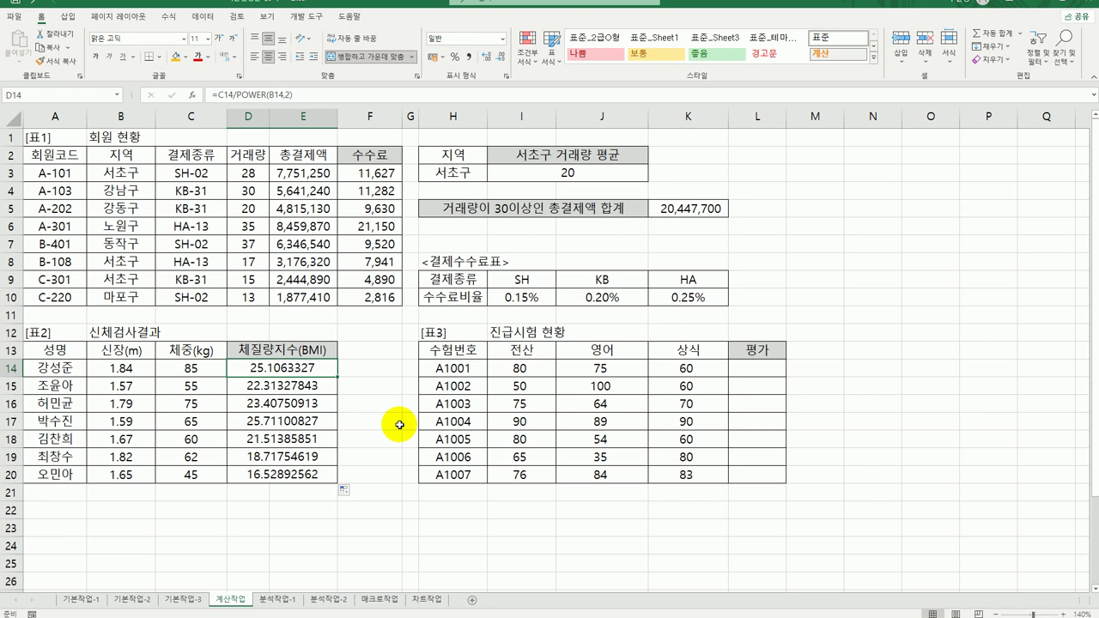
double_click(258, 368)
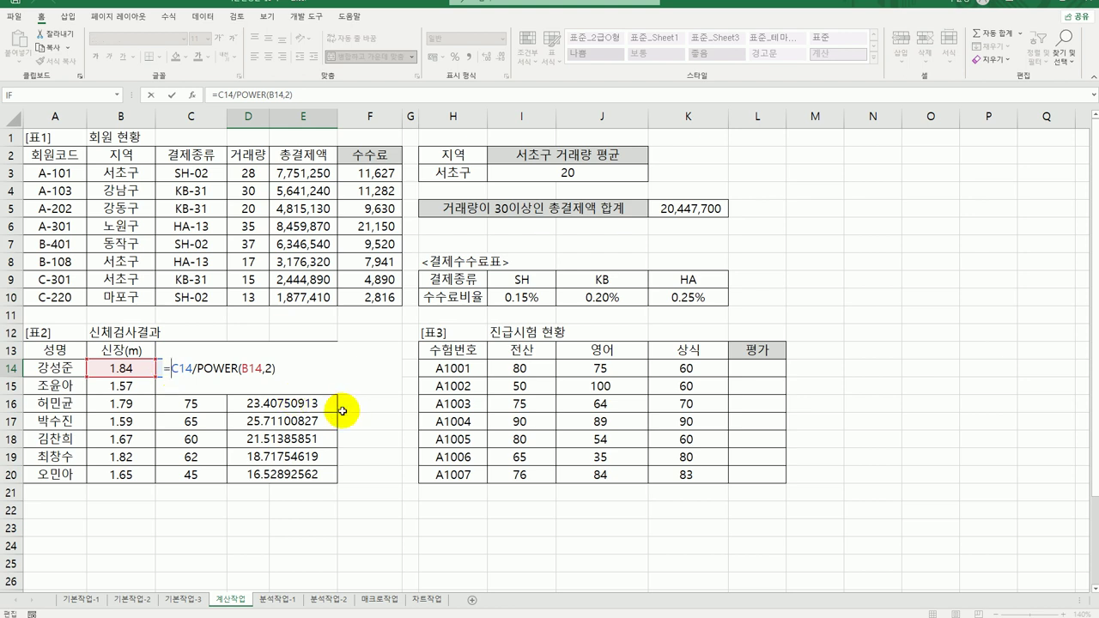
text(IF()
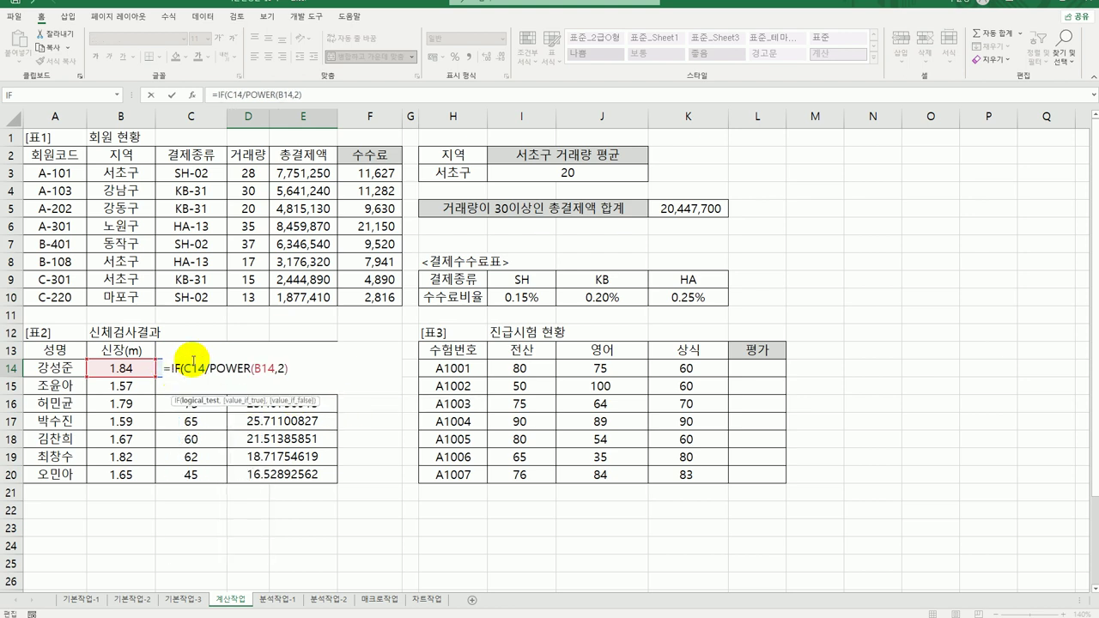
click(170, 368)
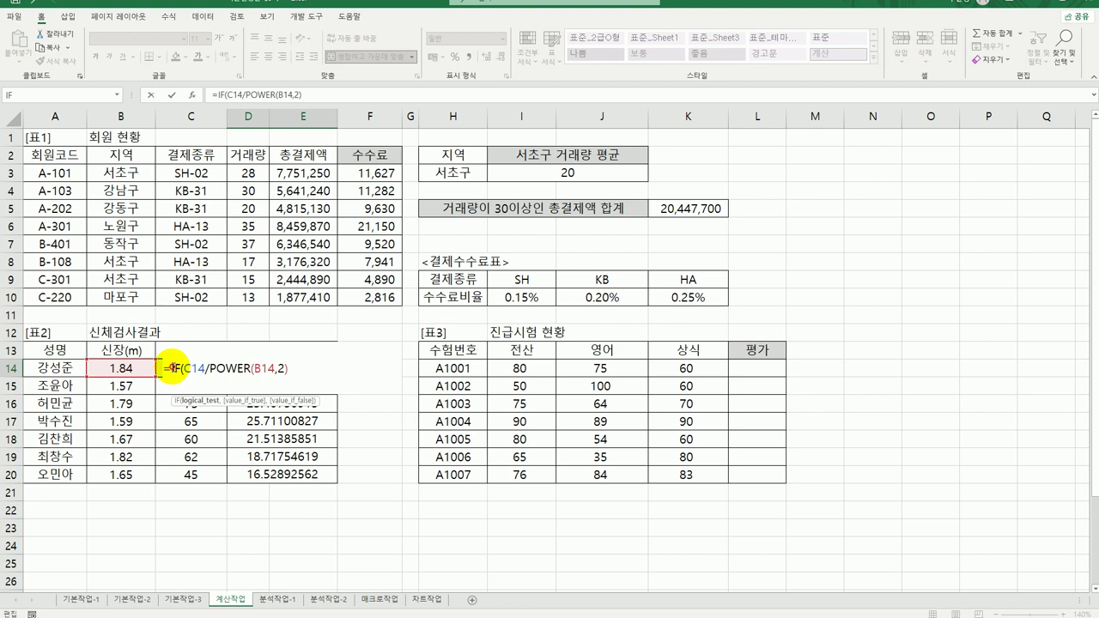
click(192, 94)
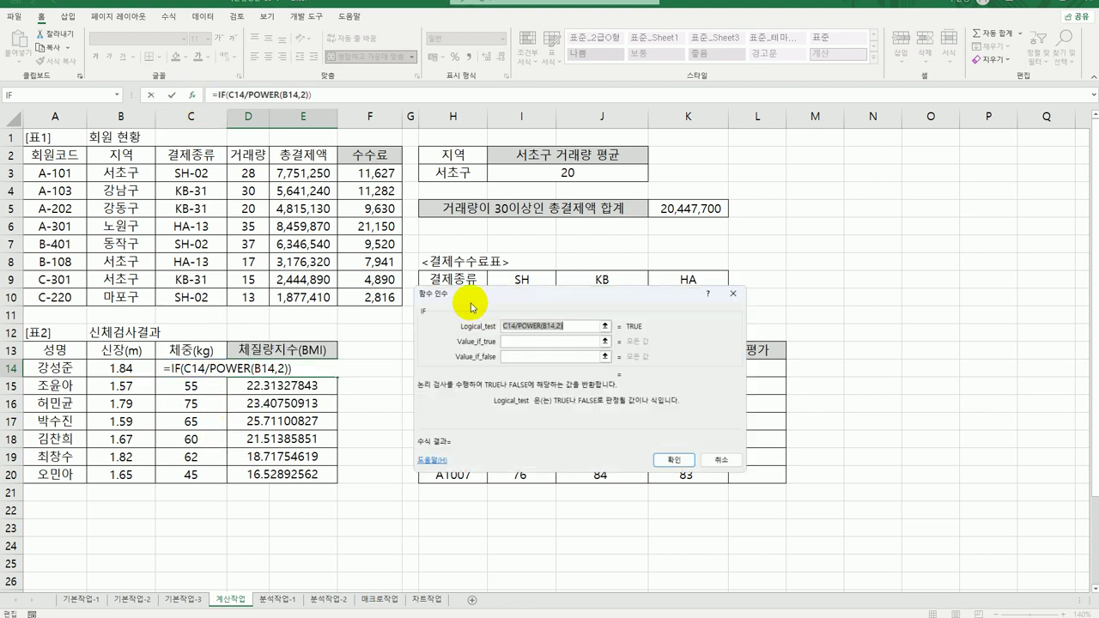
Set the IF function's logical test in D14 to C14/POWER(B14,2)<20, returning "저체중" when true.
click(581, 325)
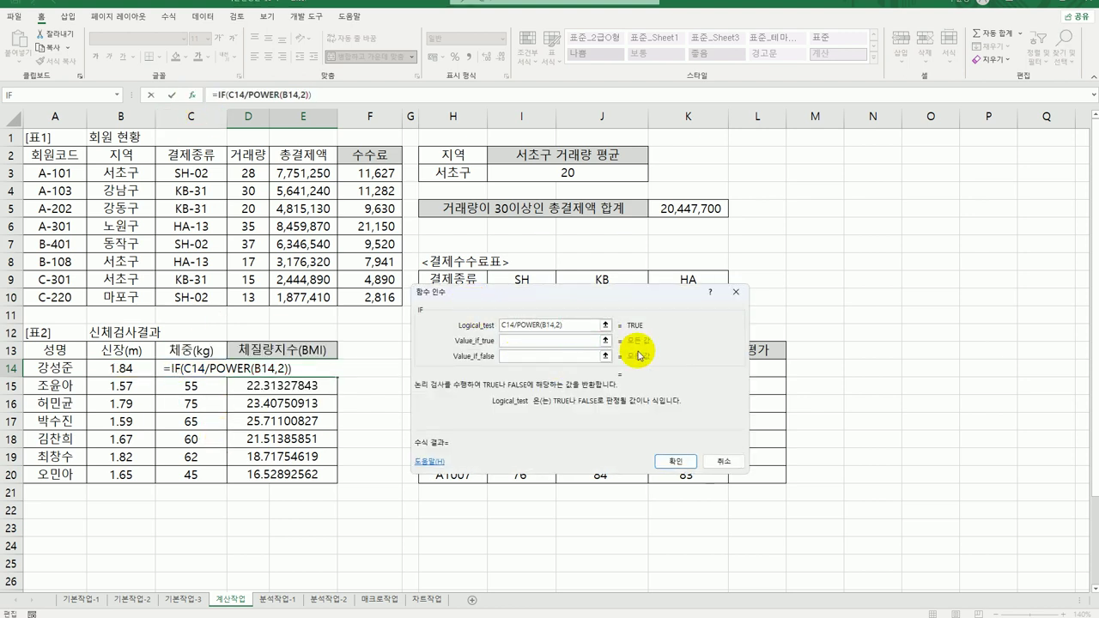
text(<20)
key(Tab)
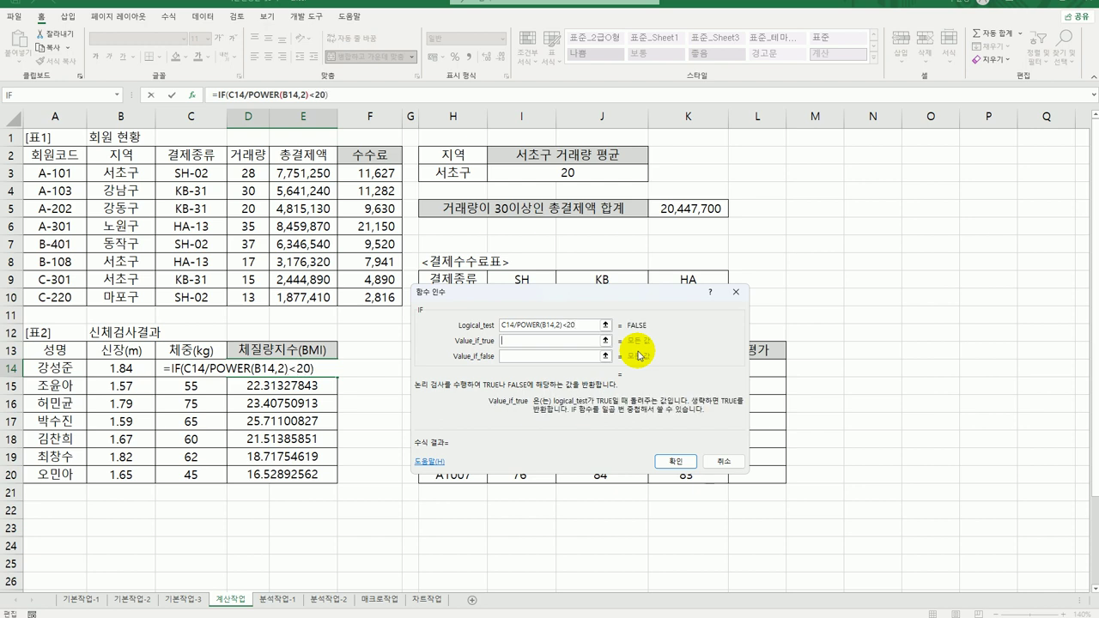
text(w)
key(BackSpace)
text(저체주)
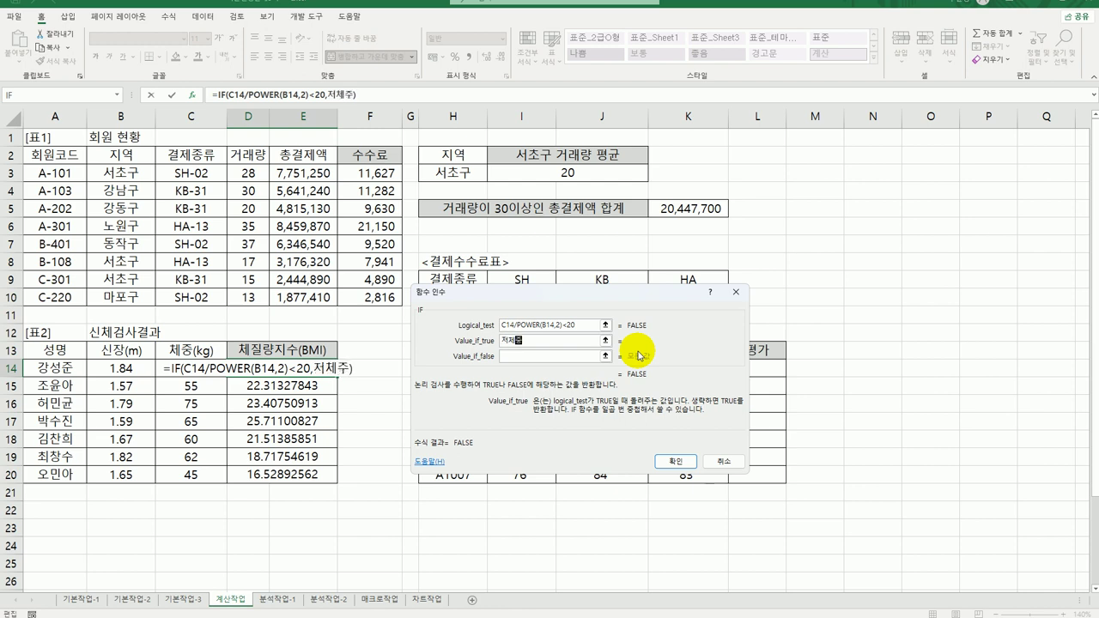
key(Tab)
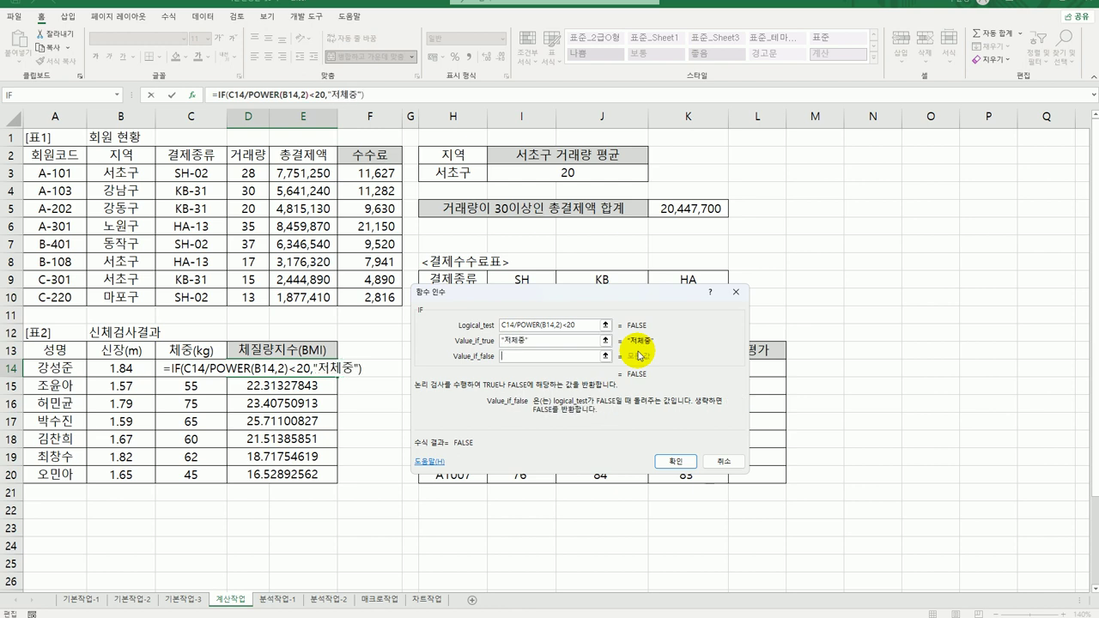
Nest a second IF as the value if false, reusing C14/POWER(B14,2)<20 as its logical test.
drag(588, 325, 434, 324)
key(ctrl+c)
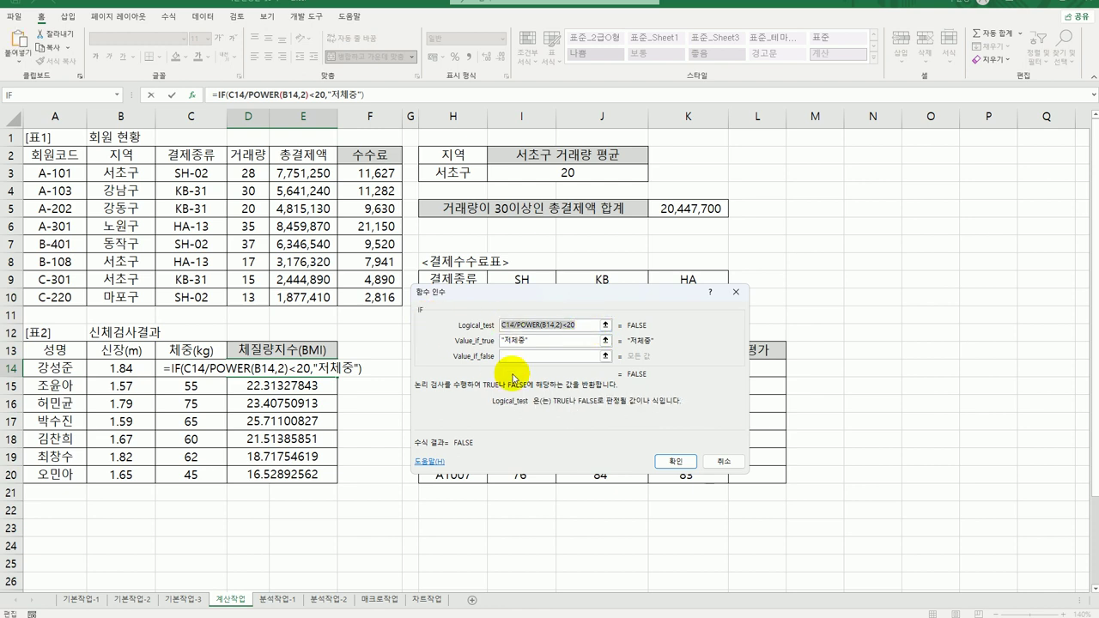
click(512, 358)
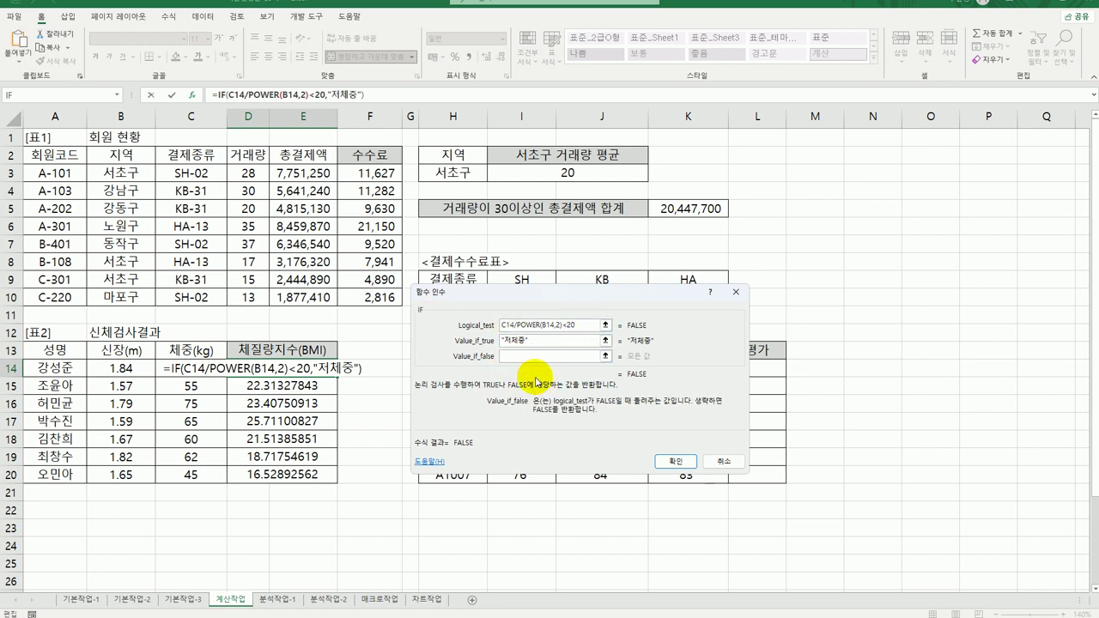
click(83, 97)
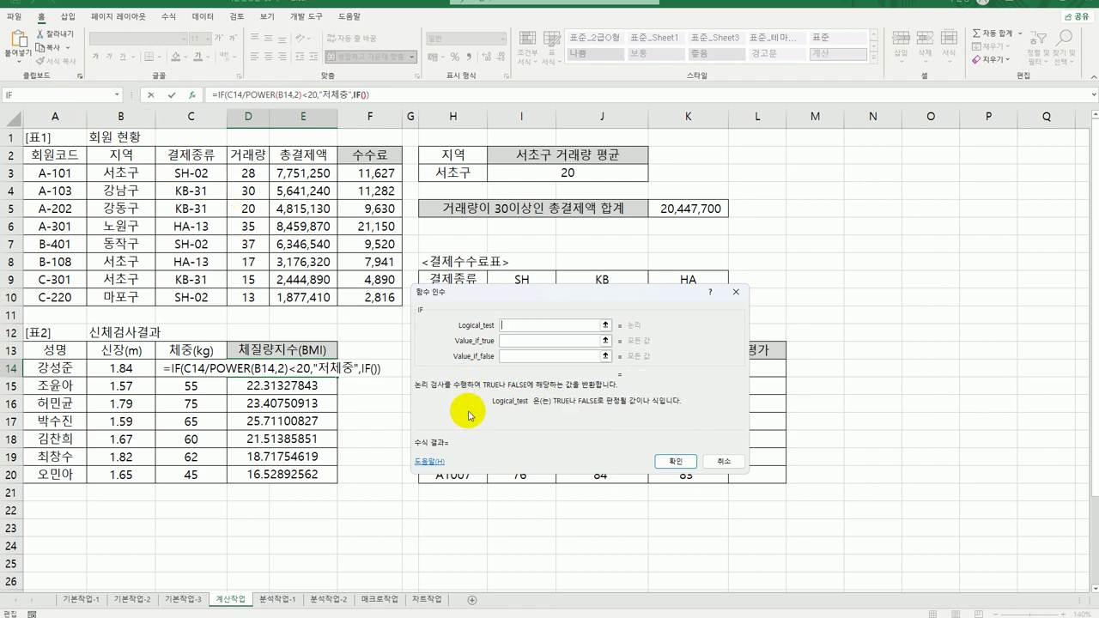
key(ctrl+v)
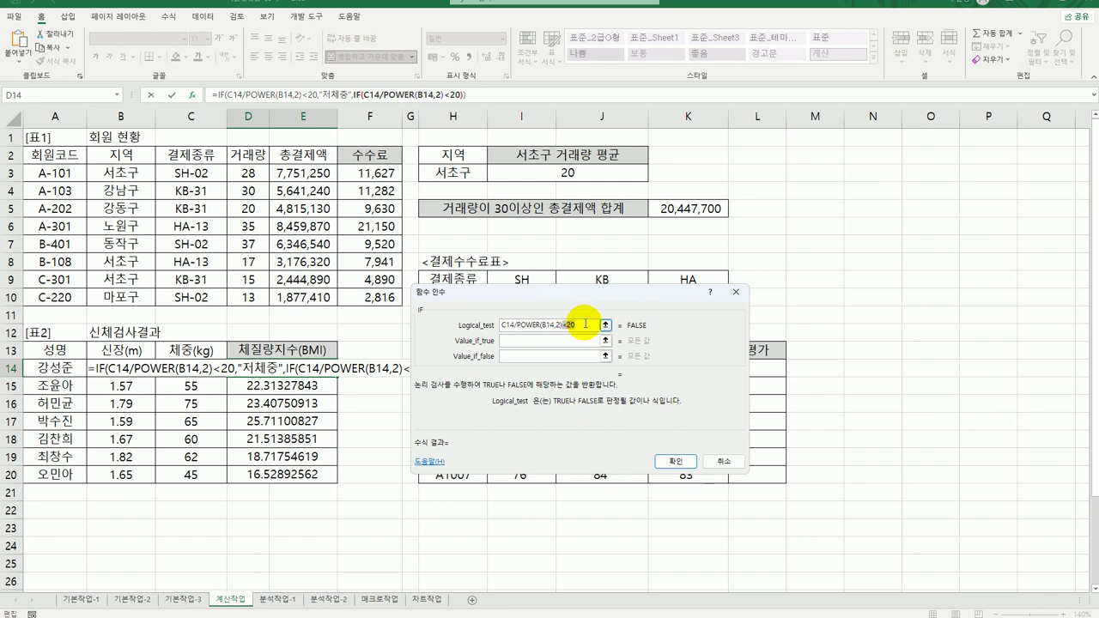
Change the nested IF's test to C14/POWER(B14,2)<=25, returning "정상" if true and "비만" if false, and confirm the formula.
key(BackSpace)
key(BackSpace)
text(=25)
key(Tab)
text("정상")
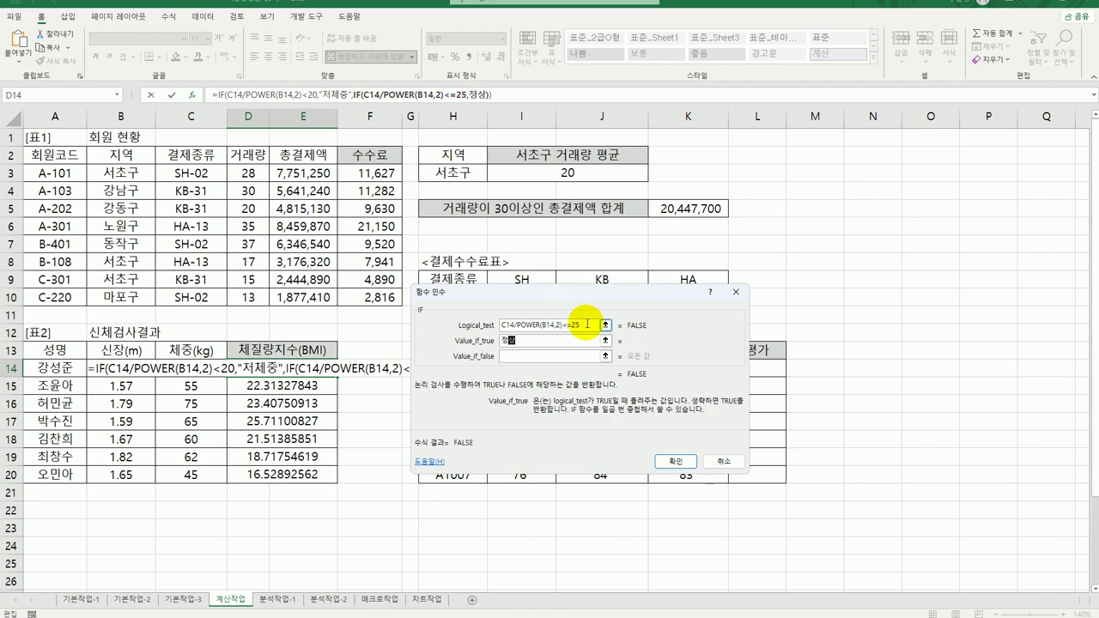
key(Tab)
text("비만")
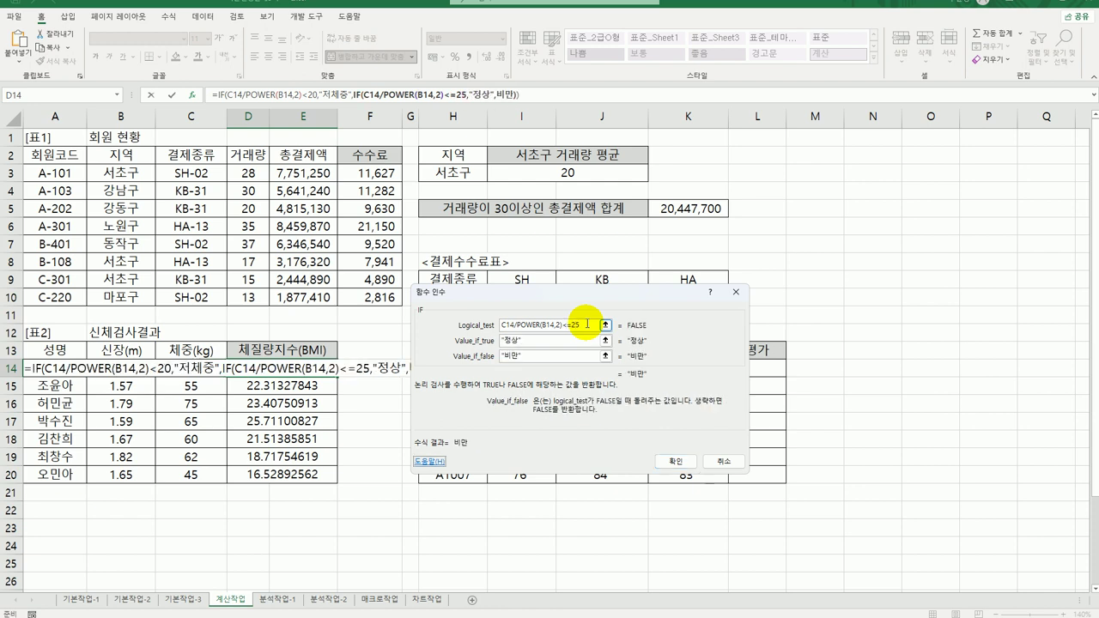
click(674, 461)
Copy the BMI formula from D14 down through row 20 and check the formula in the last row.
drag(339, 377, 349, 486)
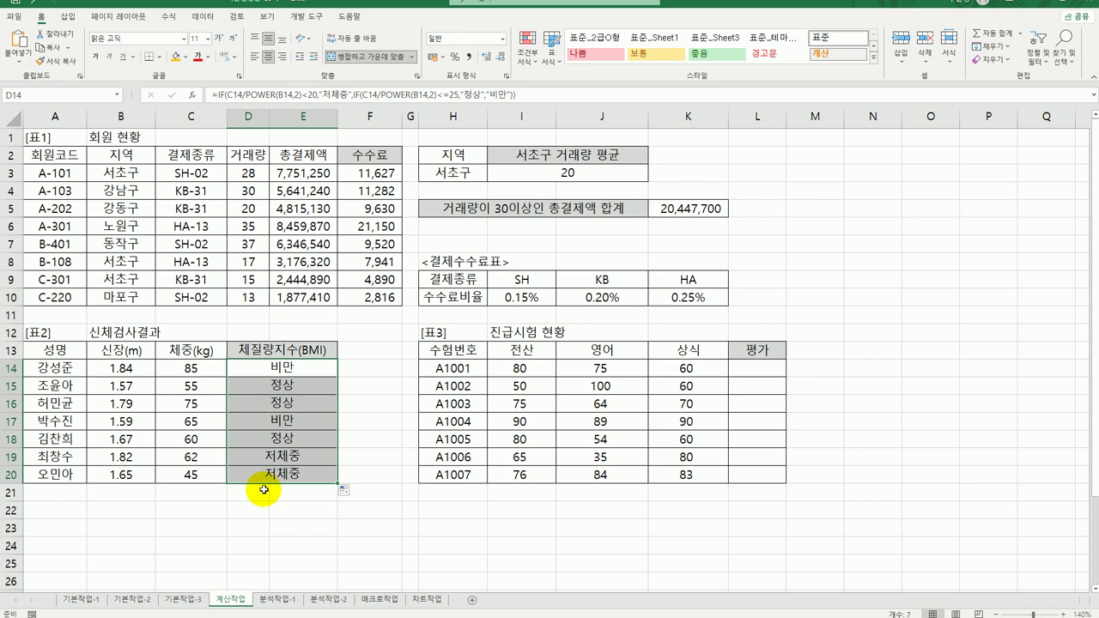
click(283, 476)
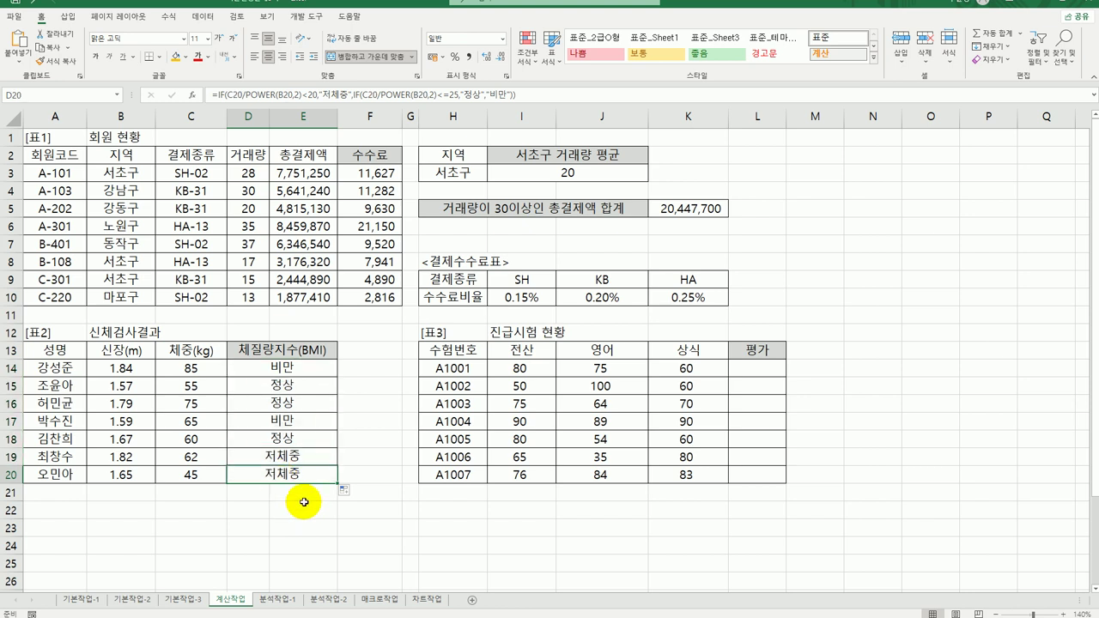
Enter a COUNTIF formula in L14 that counts the scores in I14:K14 with the criterion ">=50".
click(769, 367)
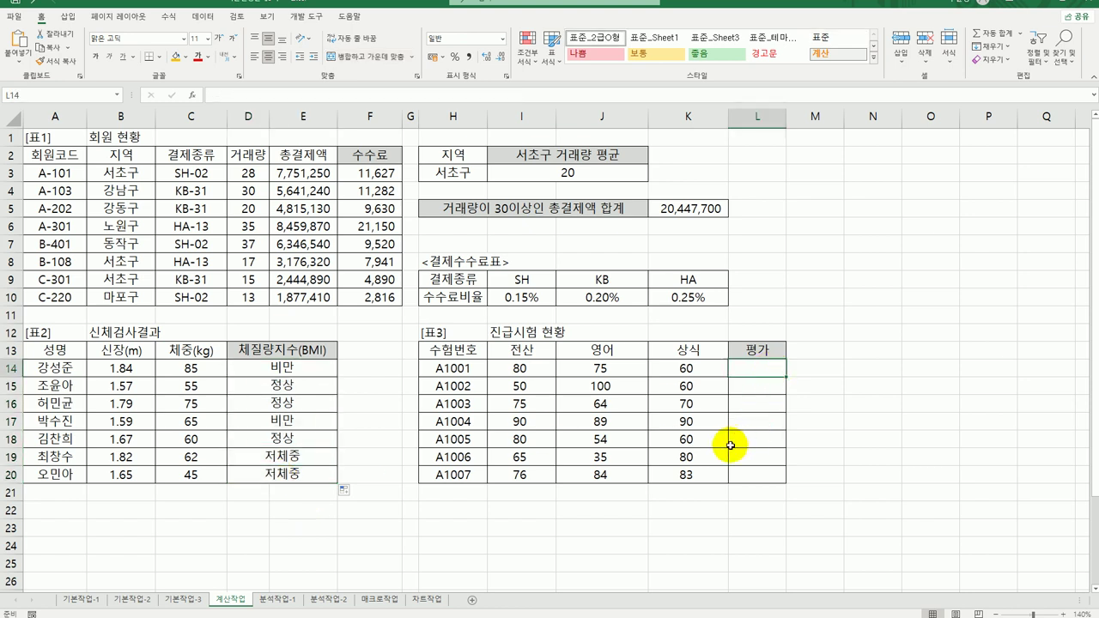
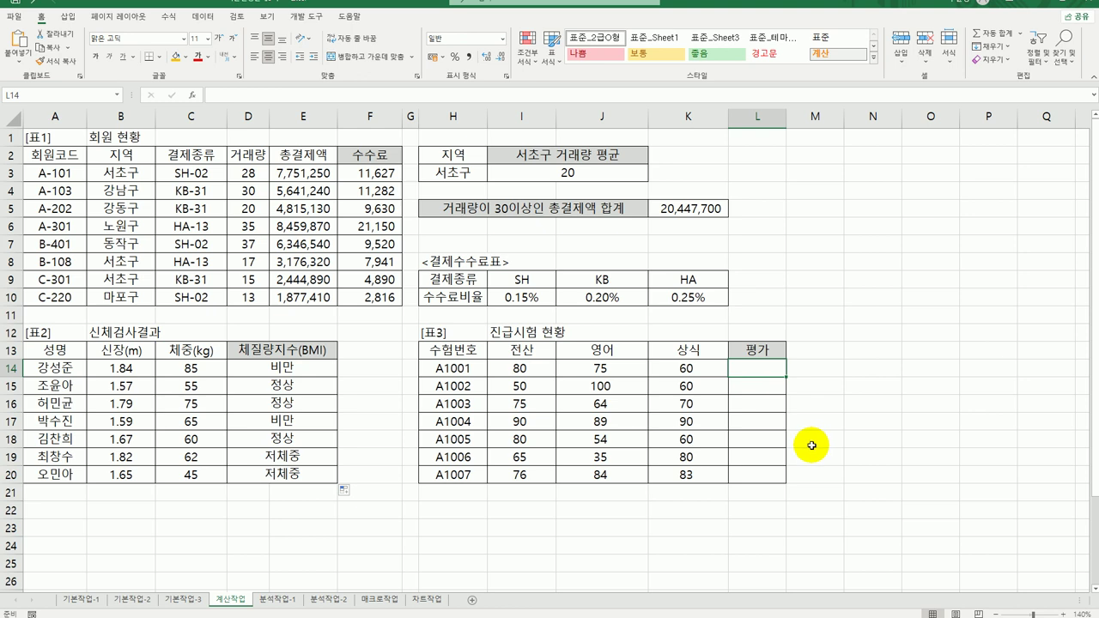
text(=)
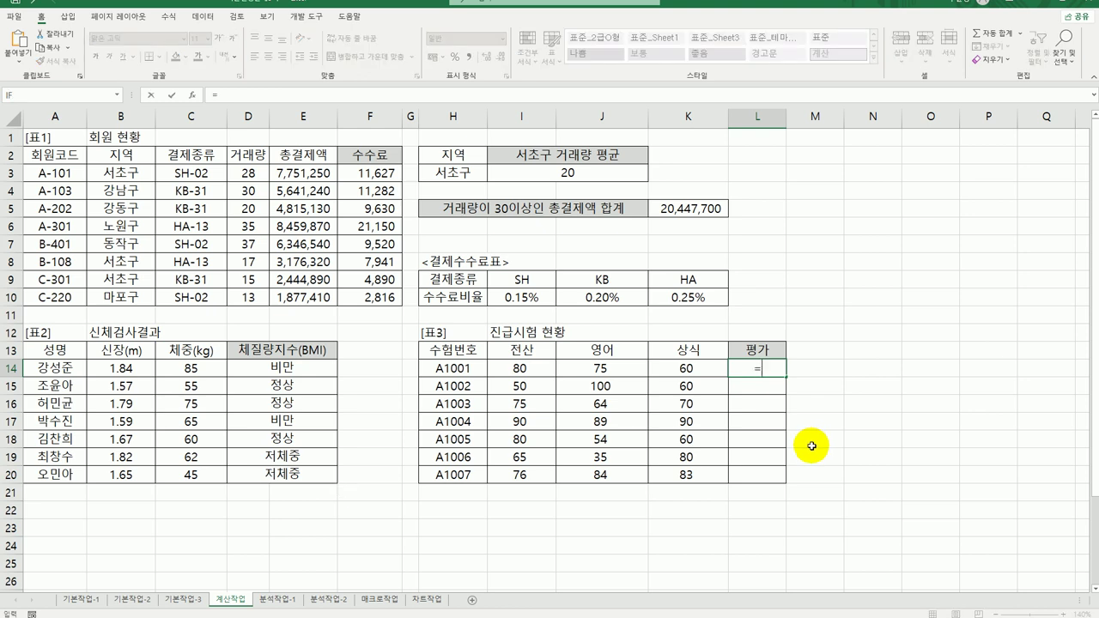
text(countif)
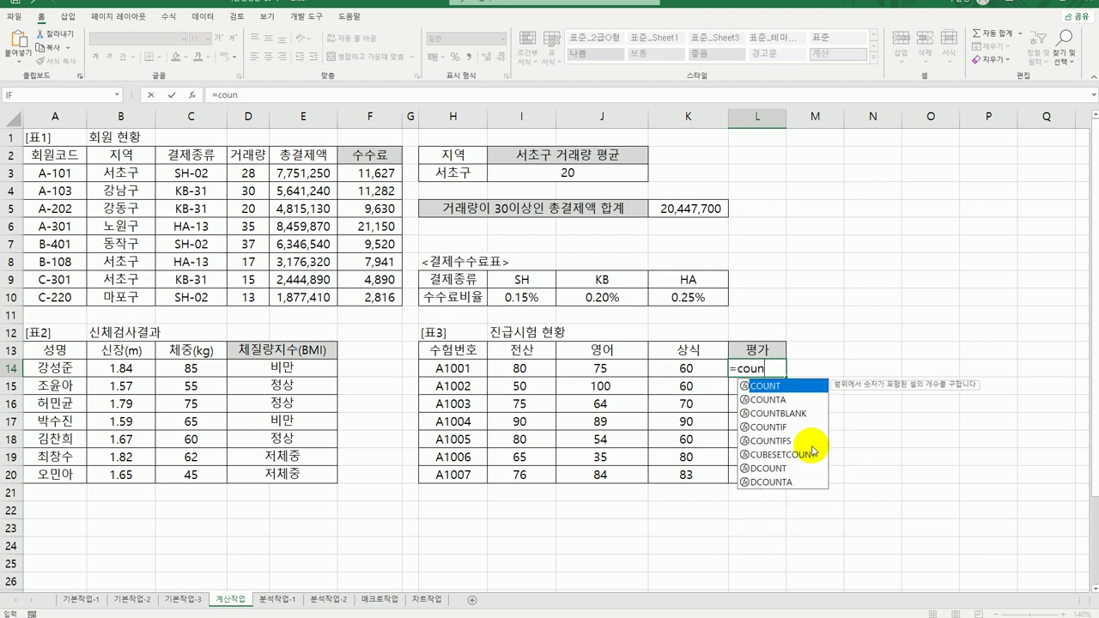
key(Tab)
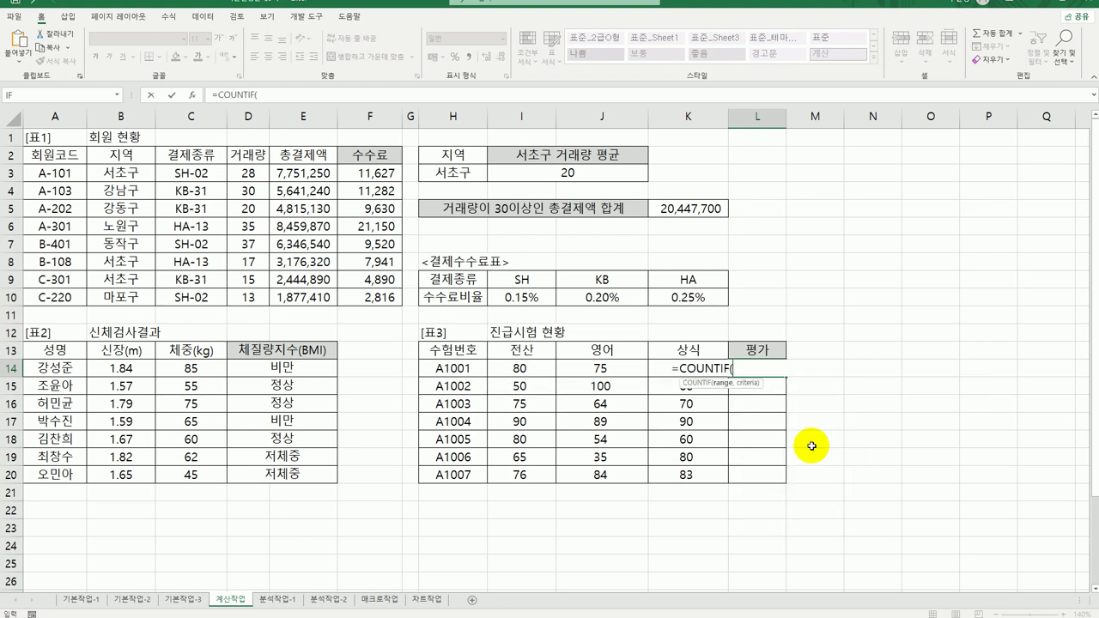
click(194, 94)
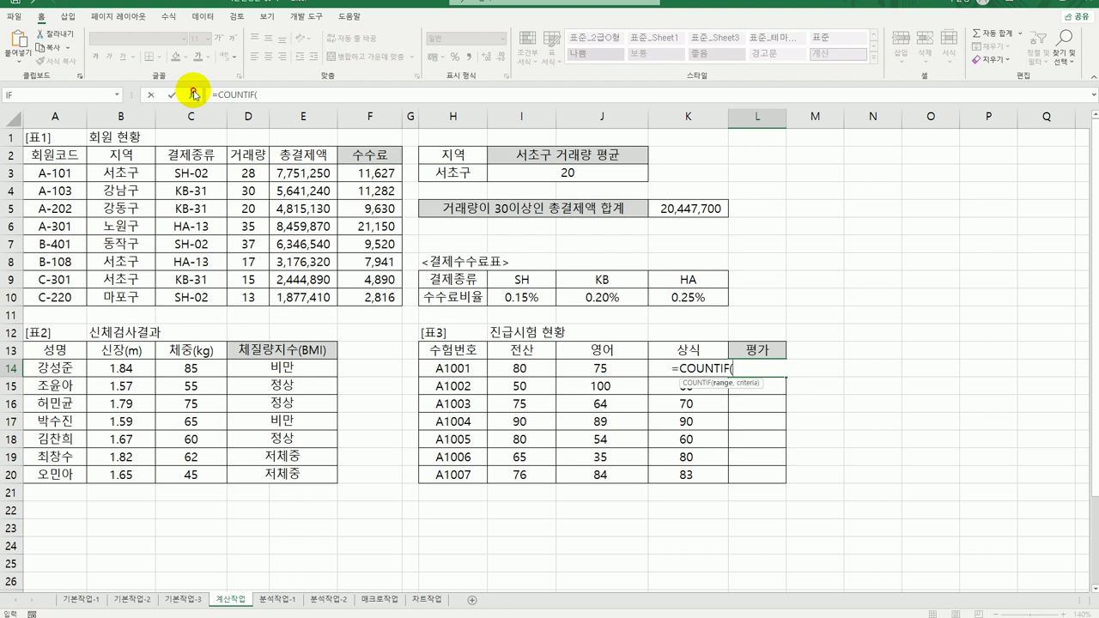
drag(565, 296, 314, 203)
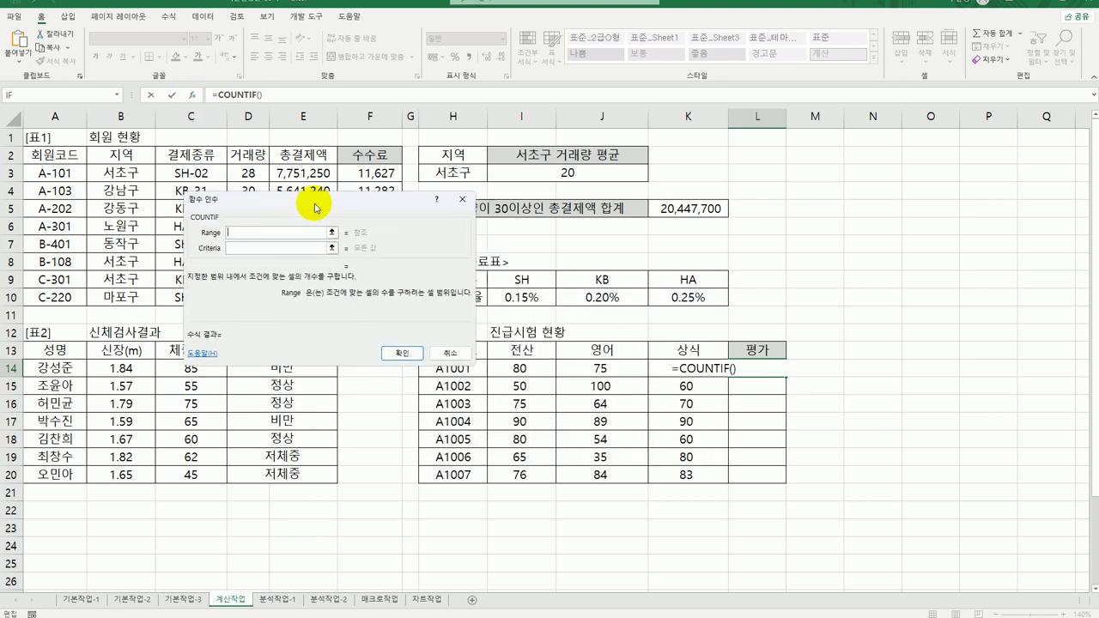
drag(521, 371, 675, 371)
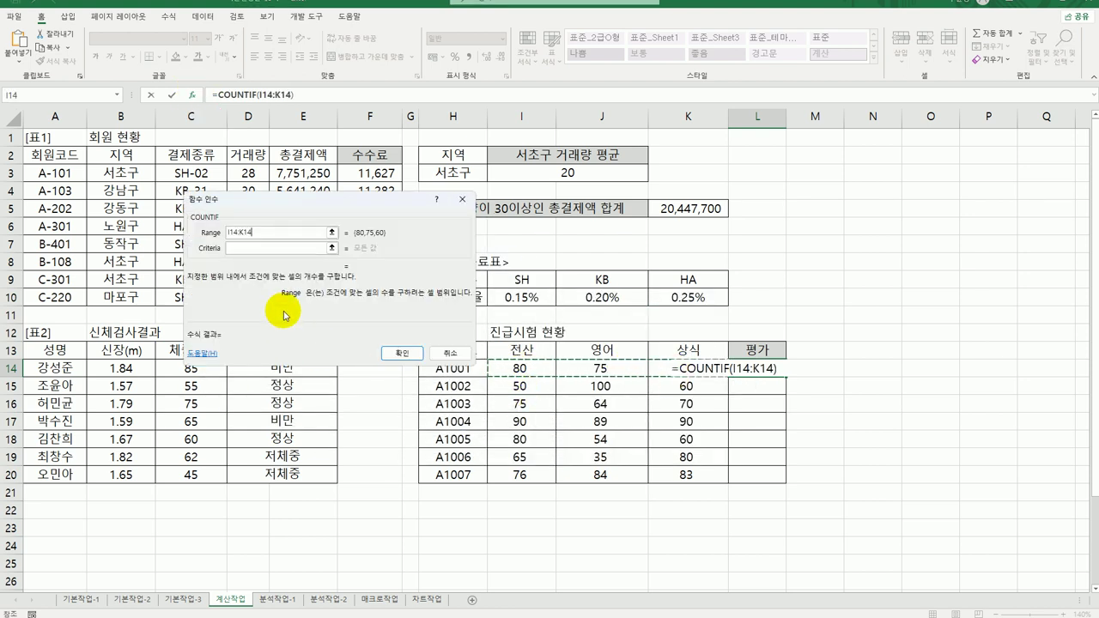
click(266, 247)
text(>=50)
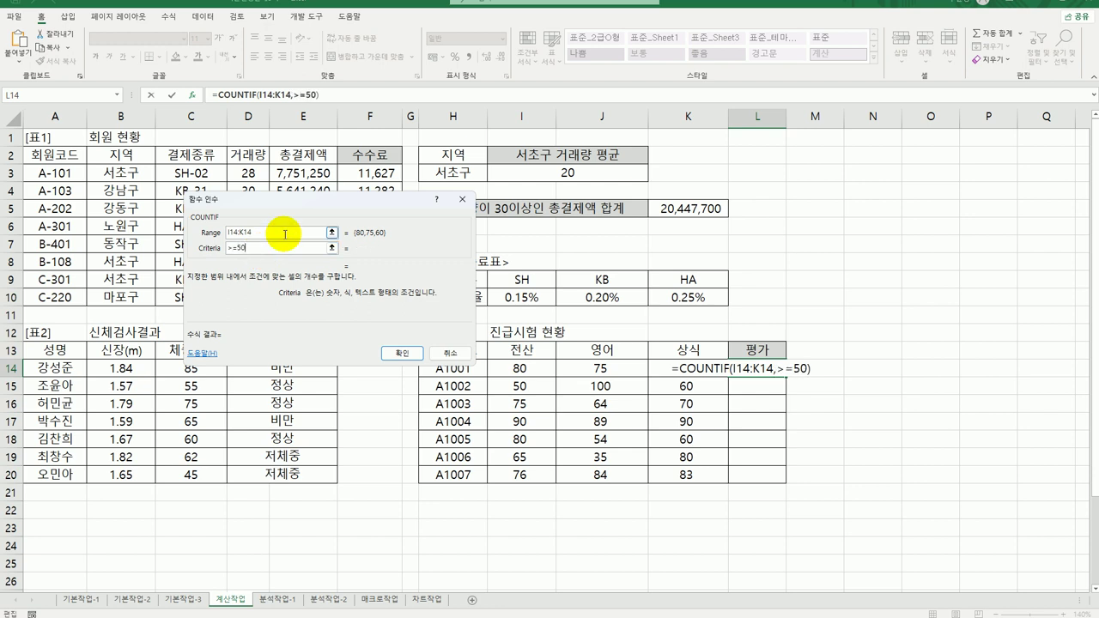
key(Return)
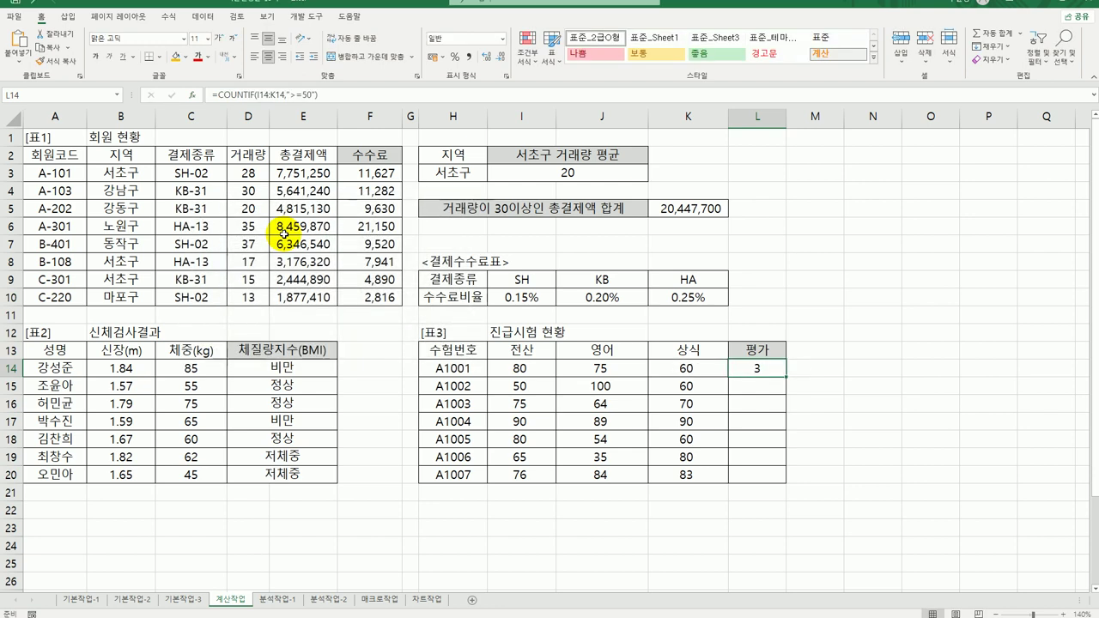
Extend the COUNTIF formula in L14 with =3 to test that all three scores qualify.
double_click(752, 370)
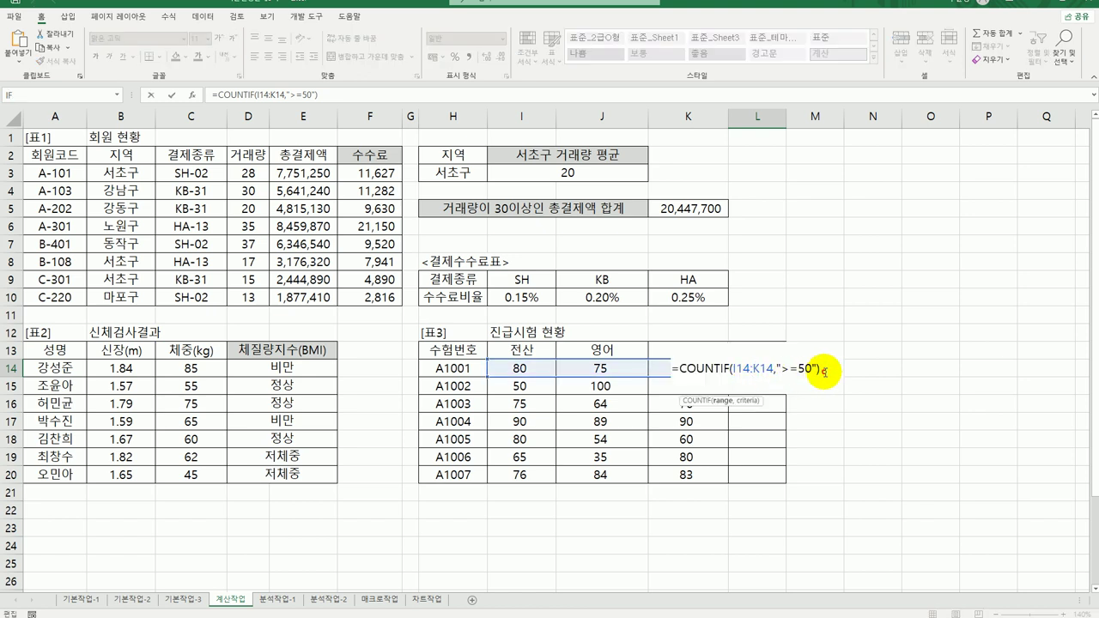
text(=3)
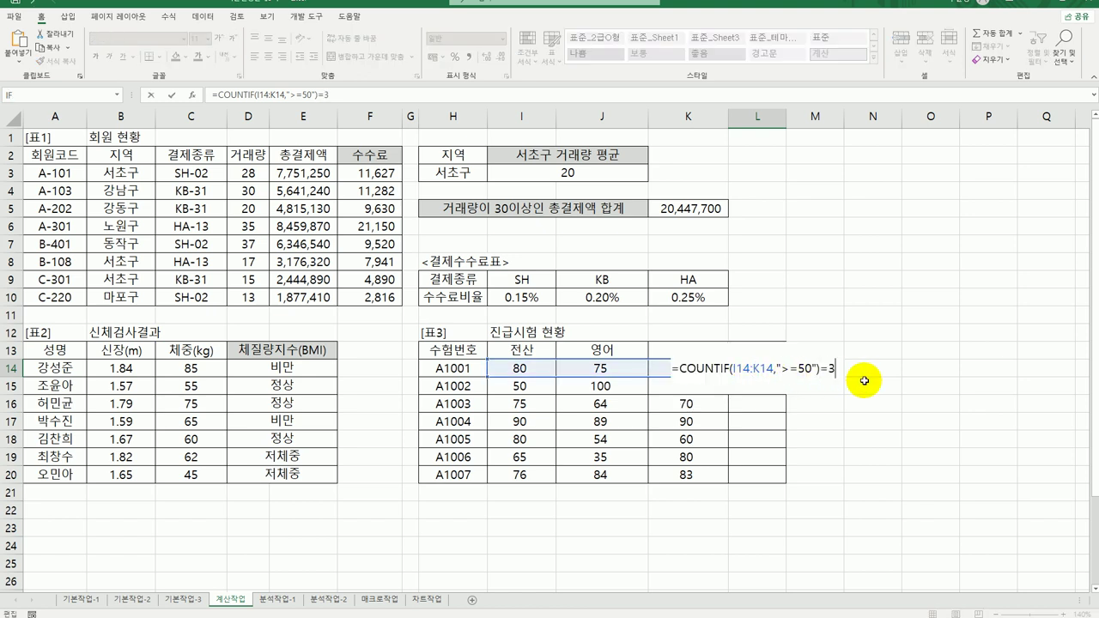
key(Return)
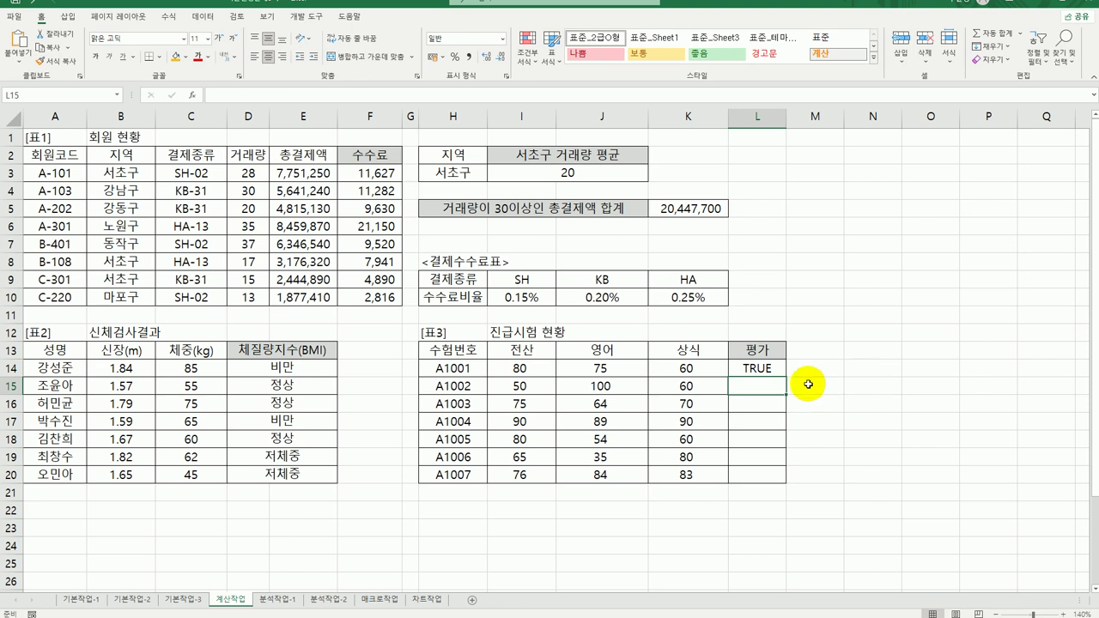
Copy the L14 formula down to L20 and check the evaluation of A1006 against its 영어 score.
click(764, 367)
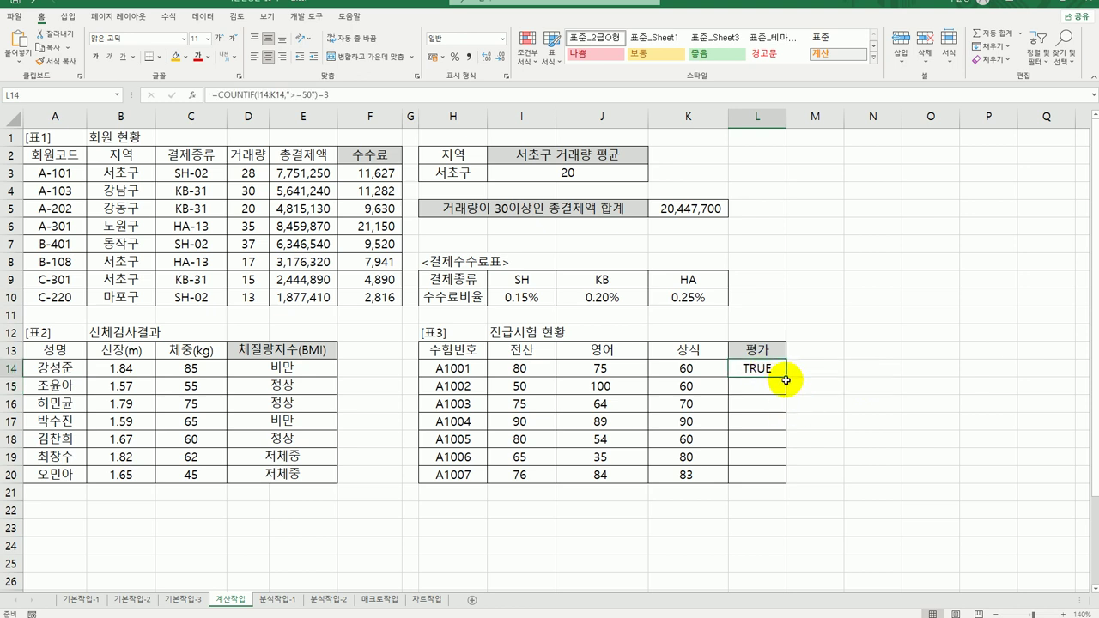
drag(785, 378, 781, 495)
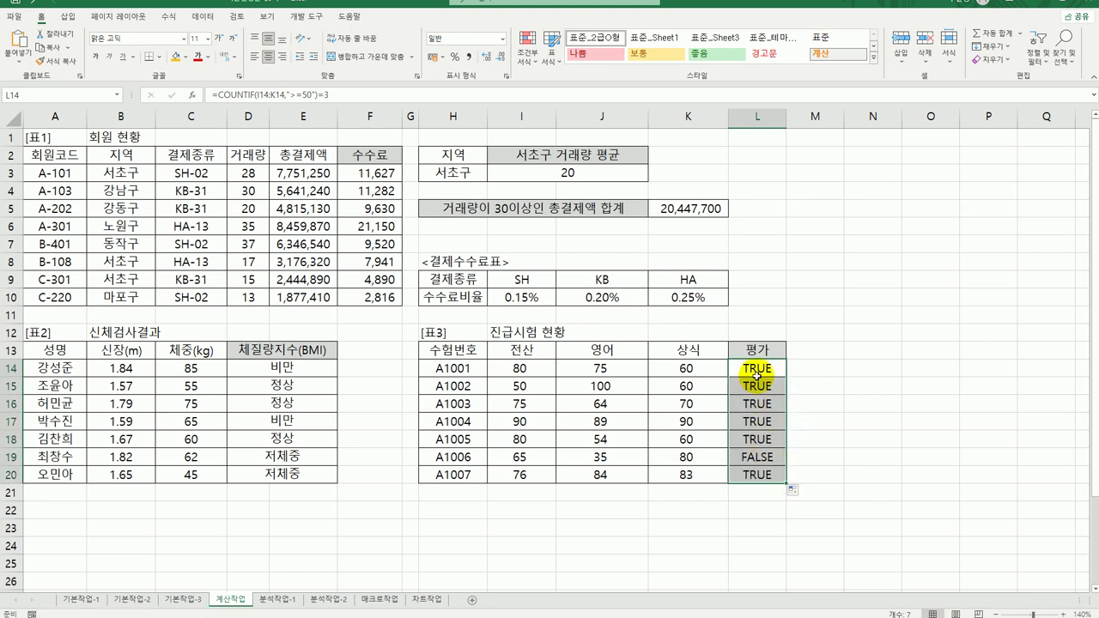
click(757, 455)
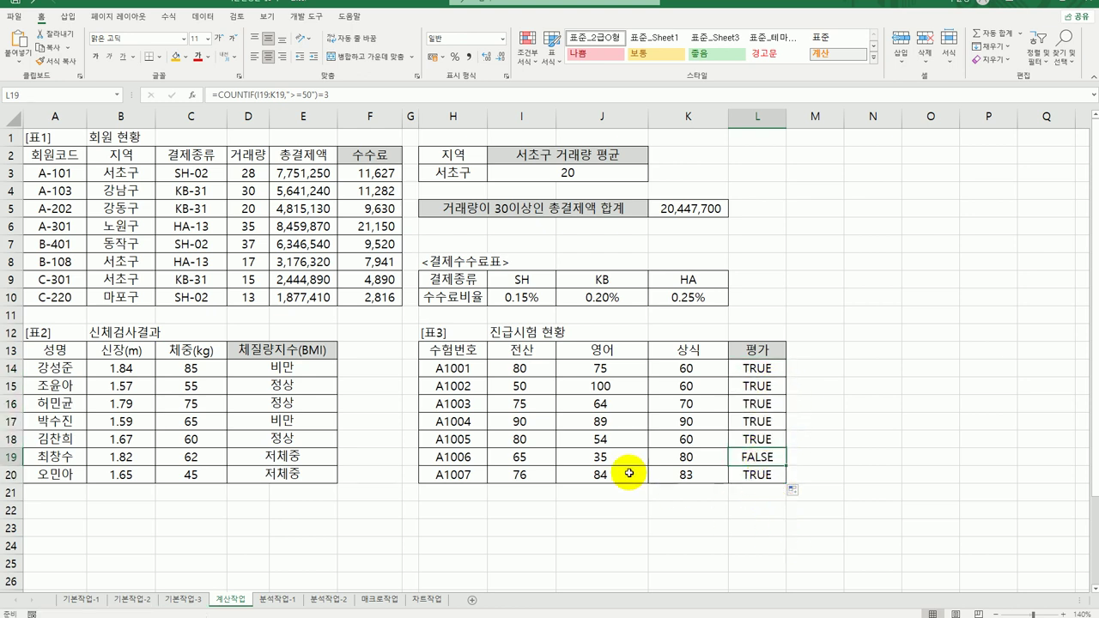
click(604, 460)
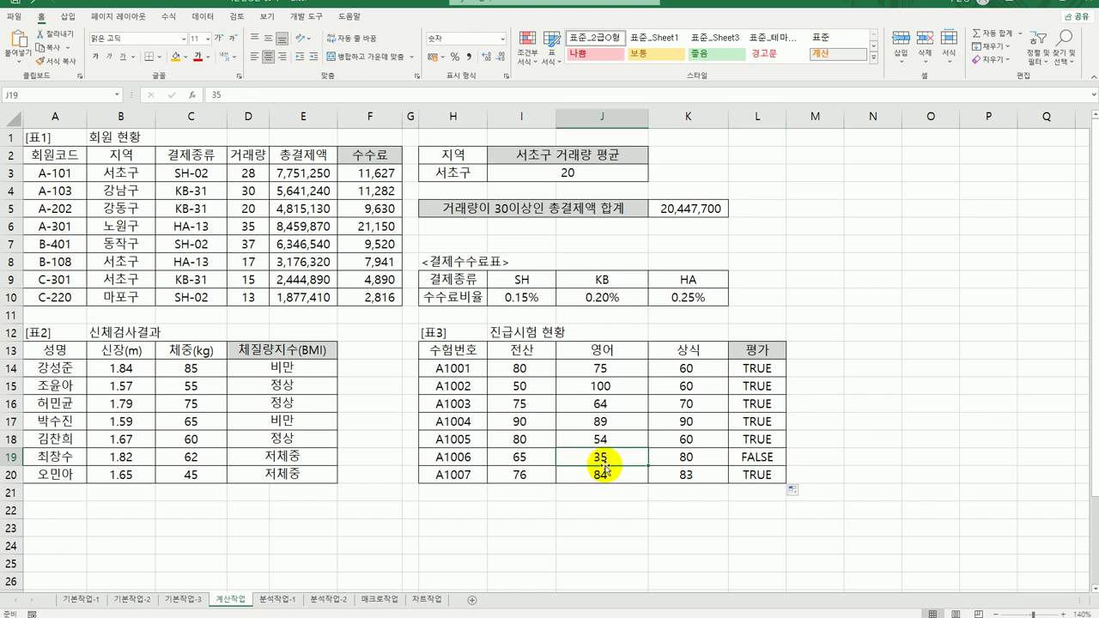
click(740, 457)
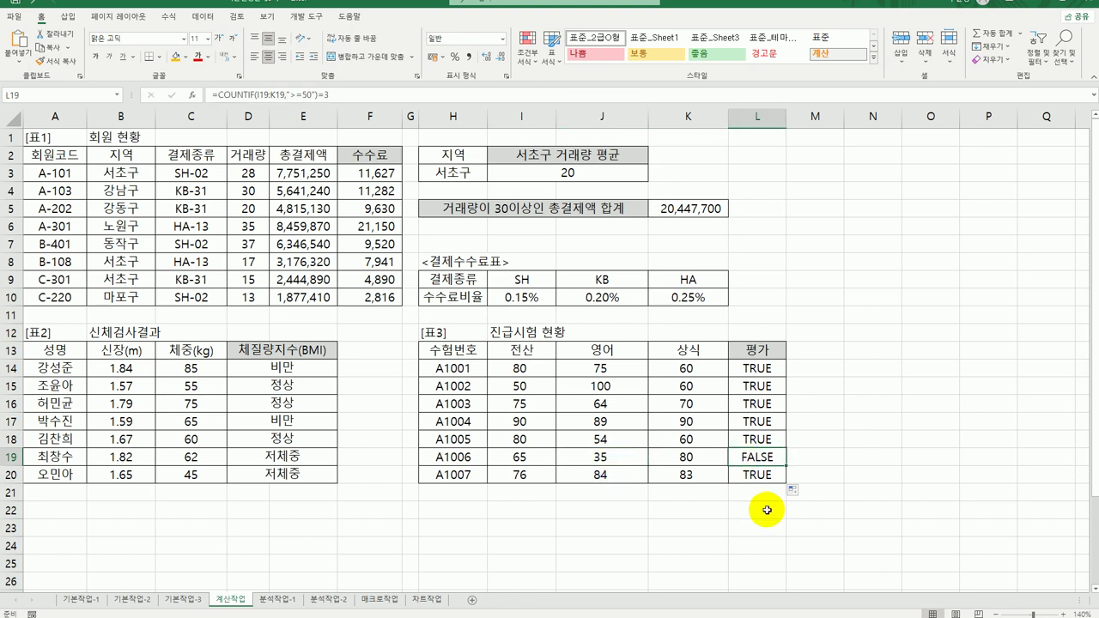
Wrap the COUNTIF test in L14 inside an AND function.
click(754, 367)
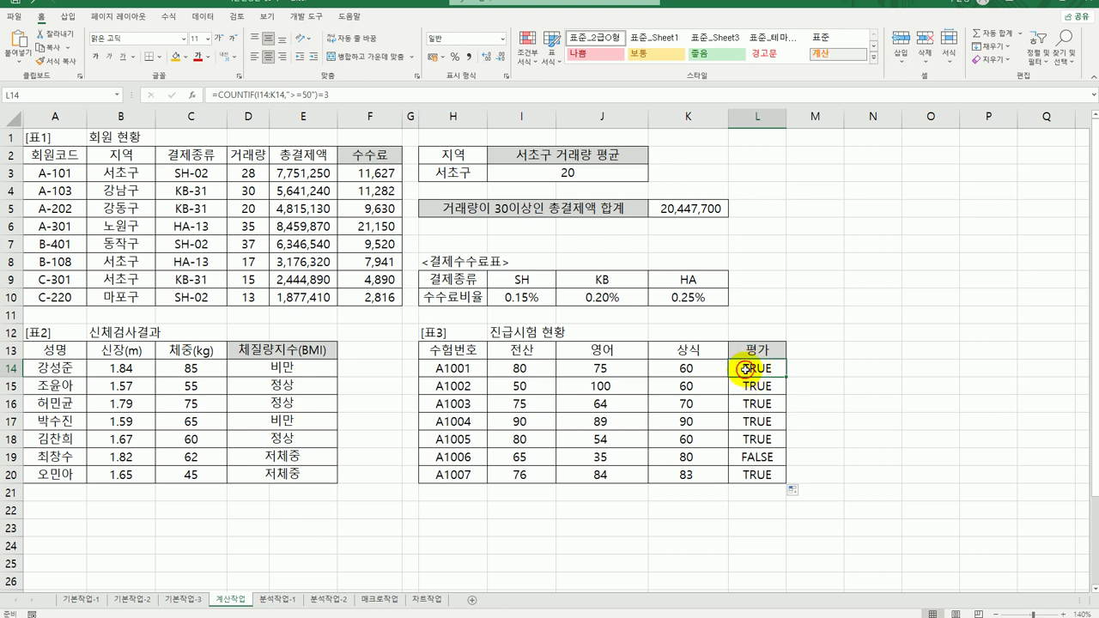
double_click(745, 374)
click(678, 368)
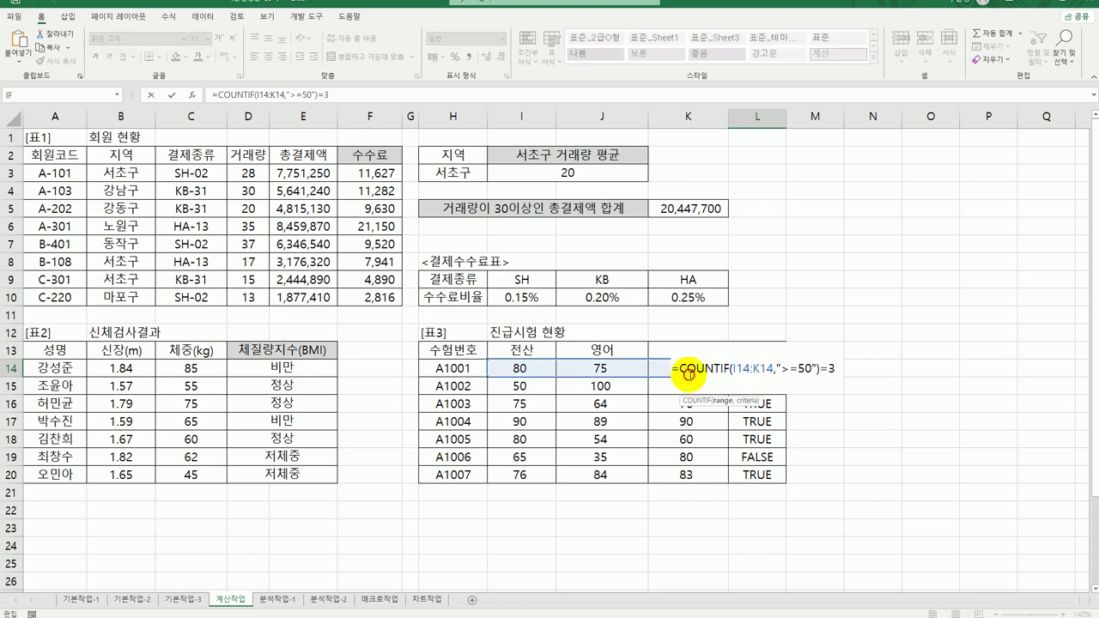
text(and)
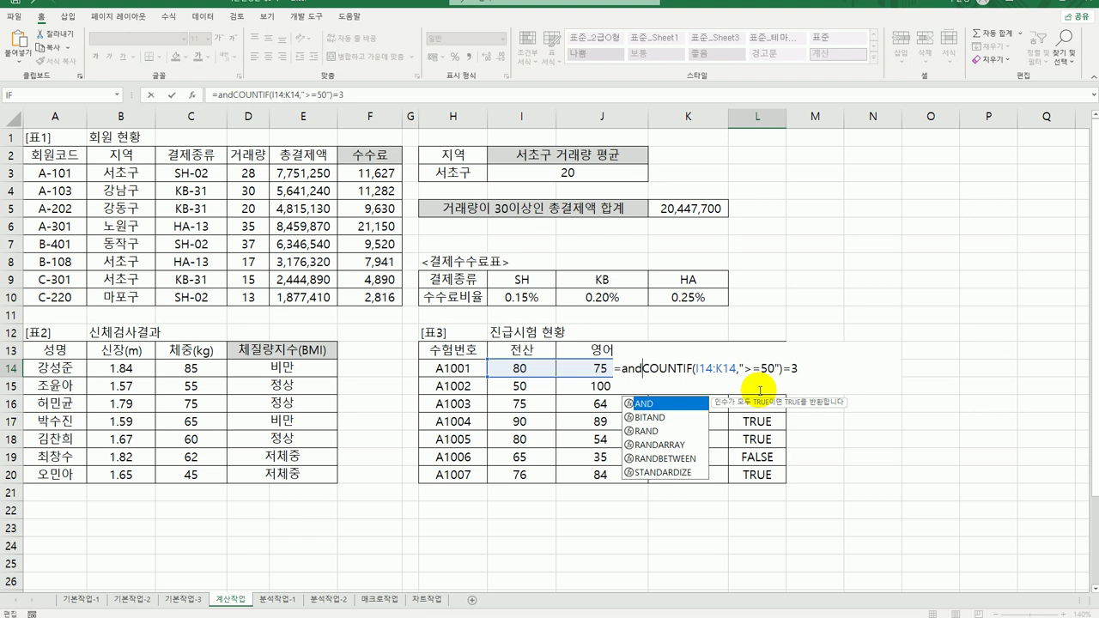
double_click(687, 403)
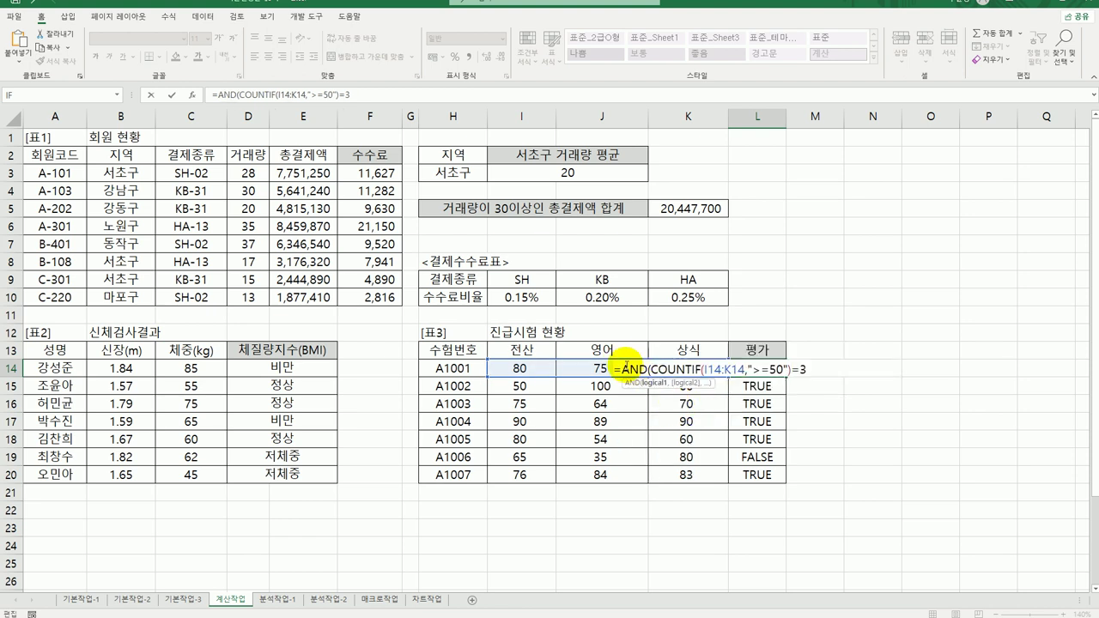
Add AVERAGE(I14:K14)>=70 as the second AND condition in L14 and copy the formula down to L20.
click(194, 104)
click(275, 224)
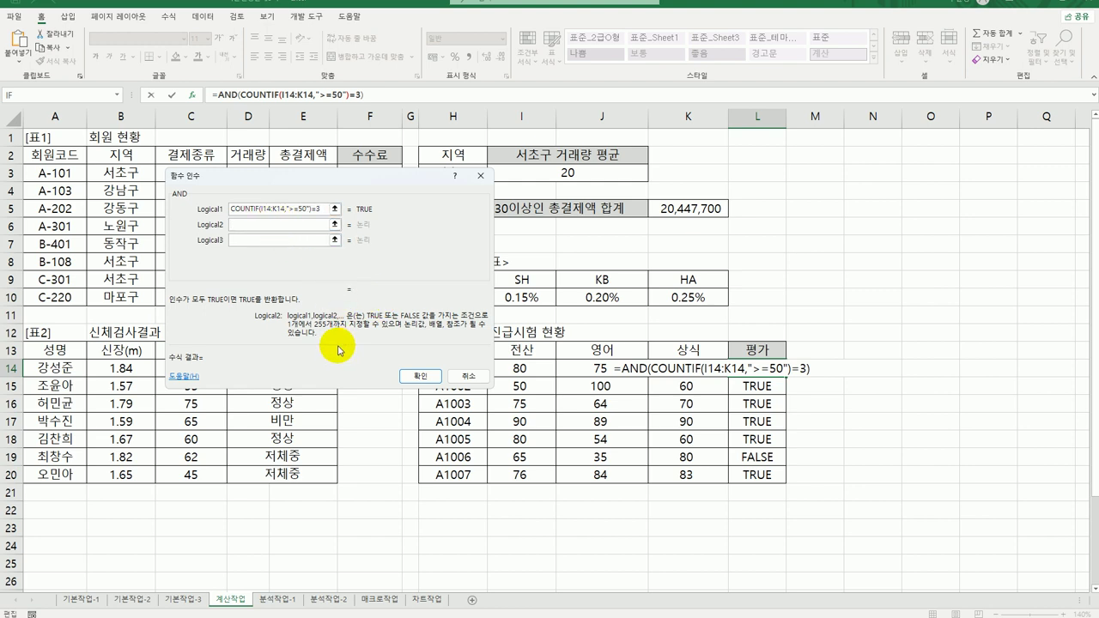
text(av)
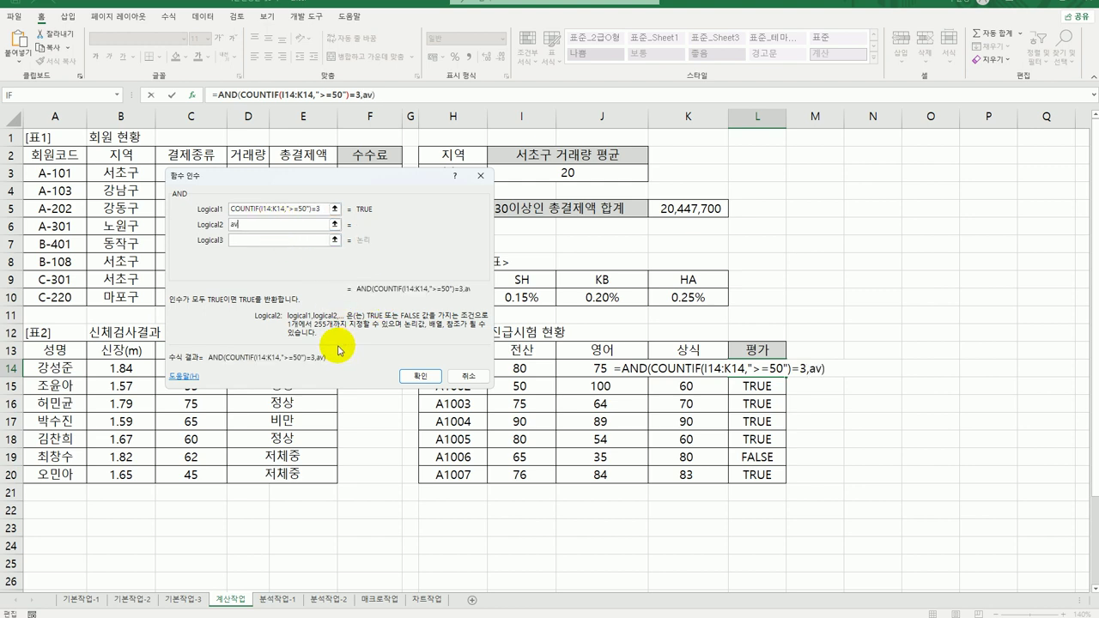
text(erage()
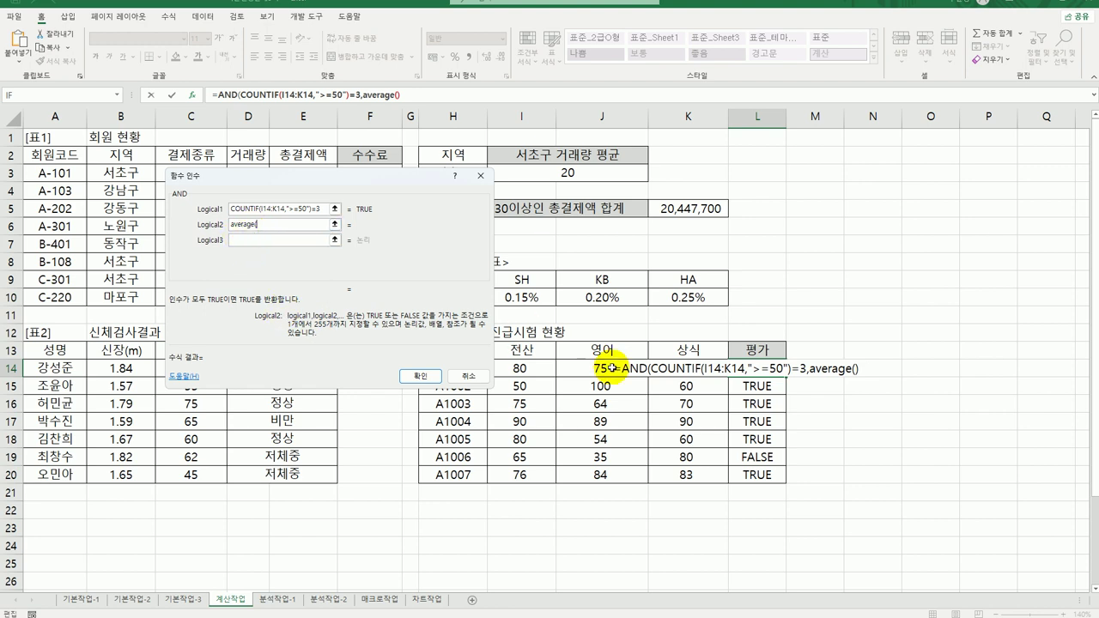
drag(527, 369, 687, 369)
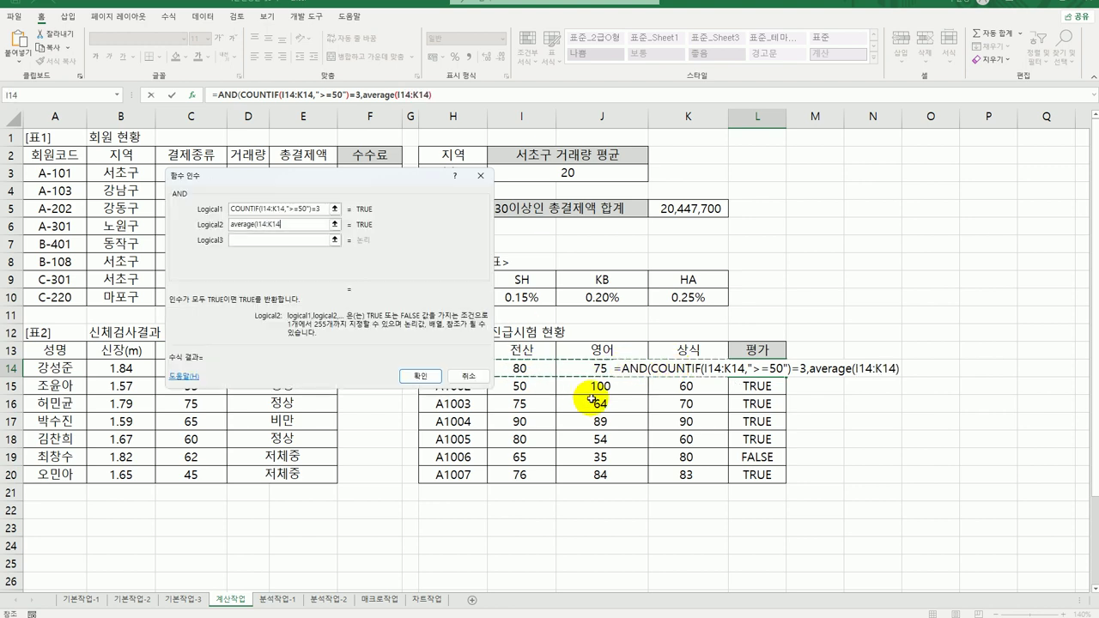
text()>=)
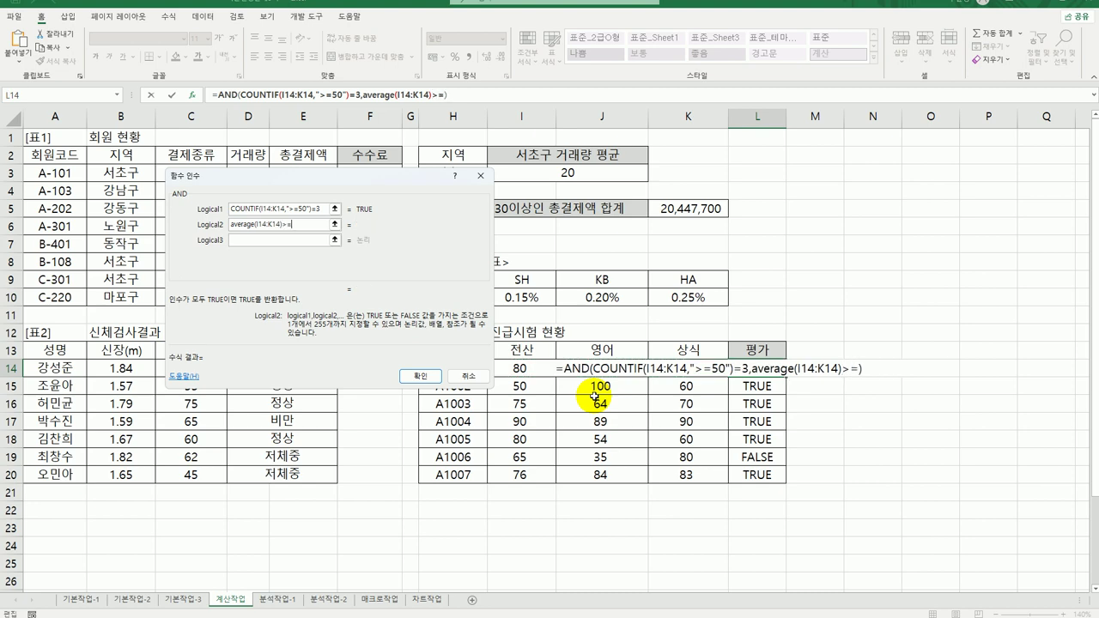
text(70)
click(420, 376)
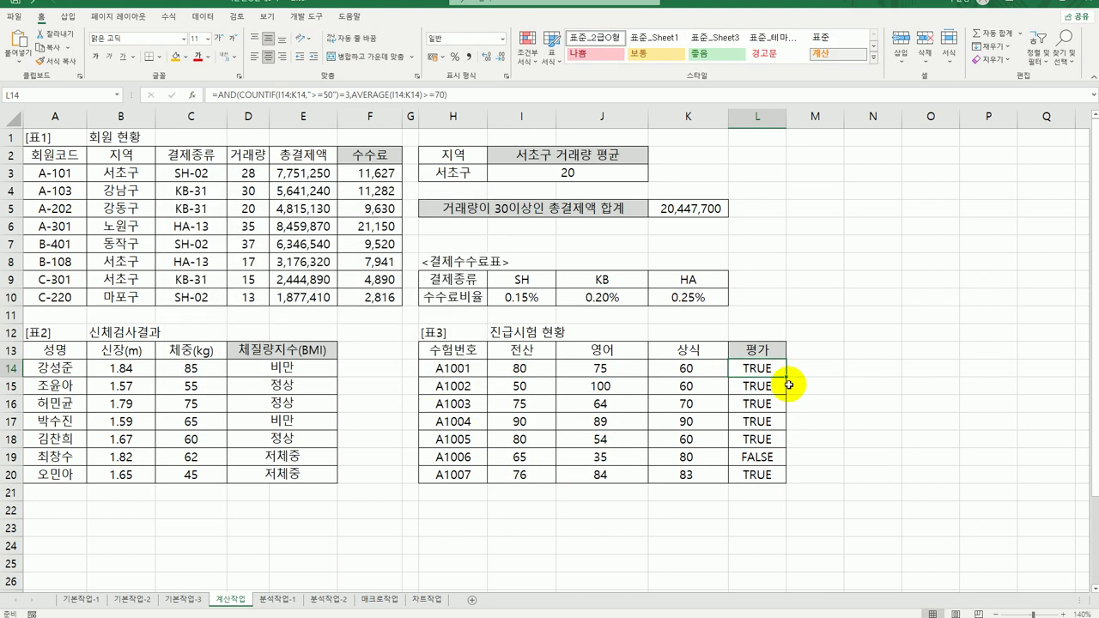
drag(786, 376, 786, 485)
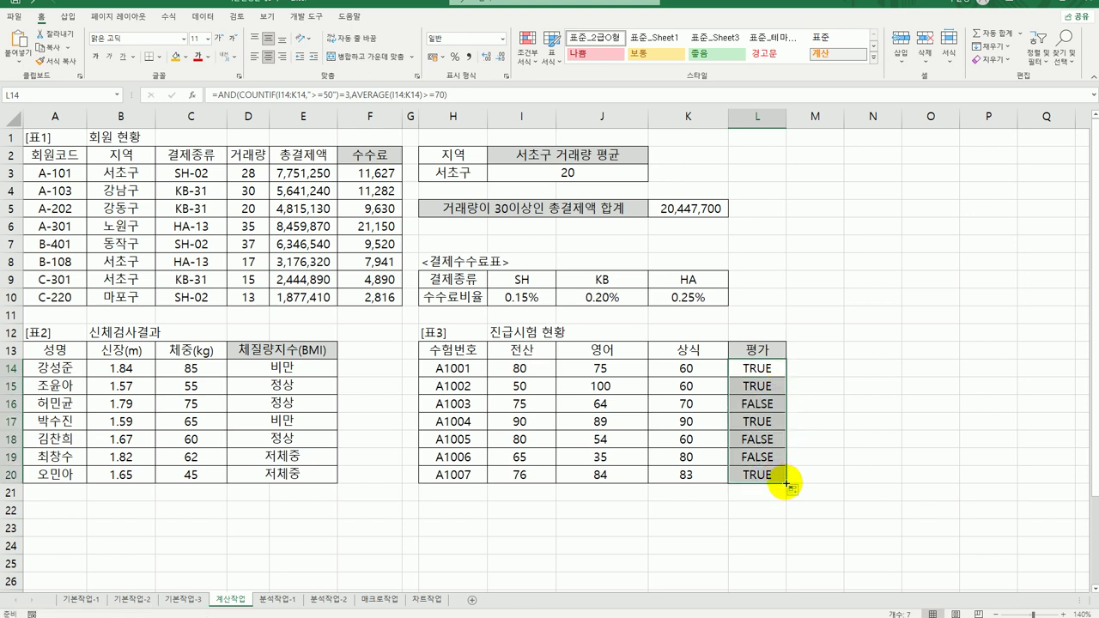
Nest the AND expression in L14 inside an IF function as its logical test.
click(766, 369)
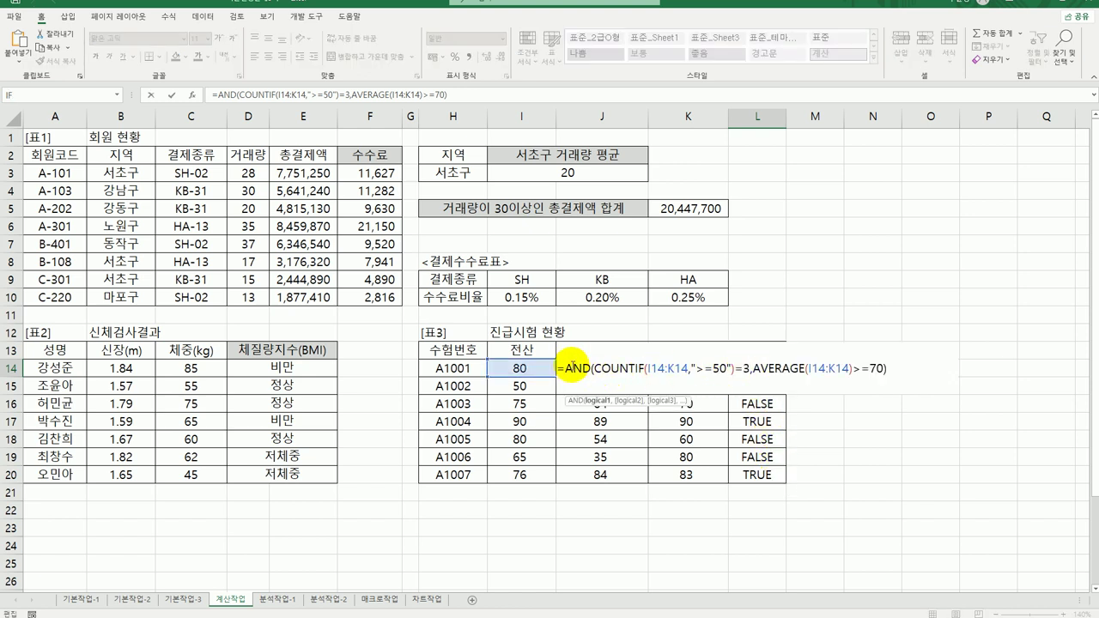
click(564, 368)
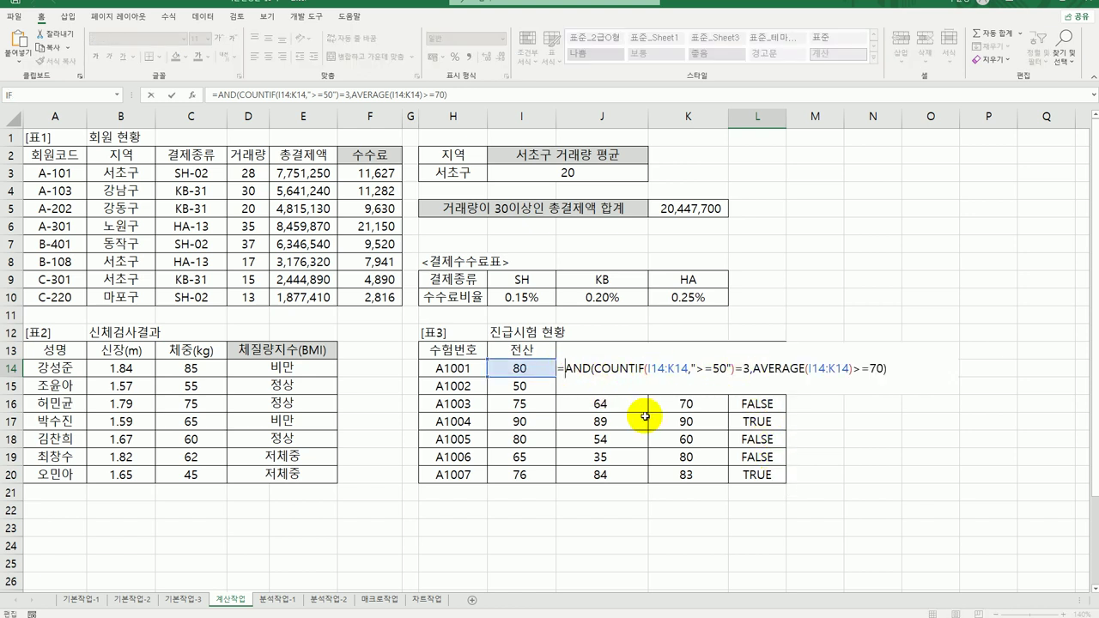
text(IF()
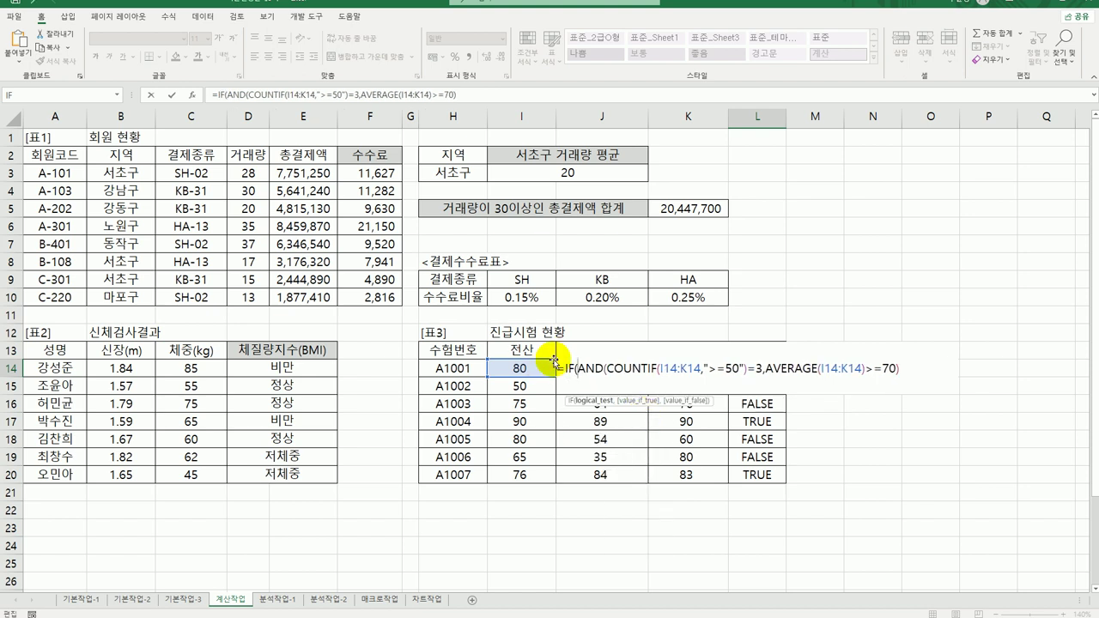
key(Left)
key(Left)
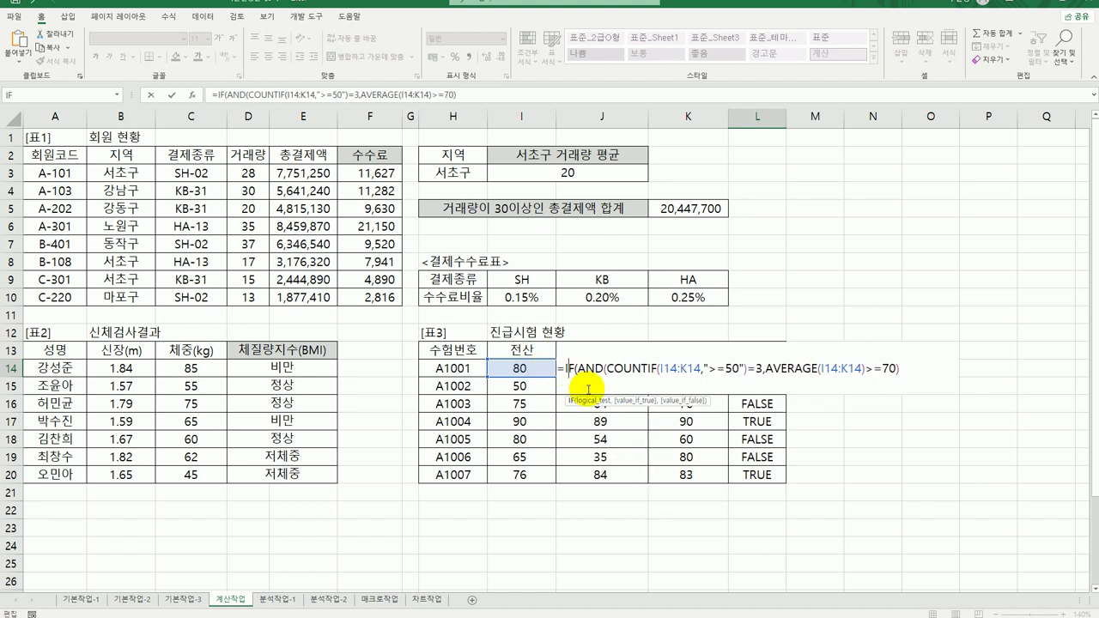
Make the IF in L14 return "합격" when true and "불합격" when false, and copy it down to L20.
click(193, 94)
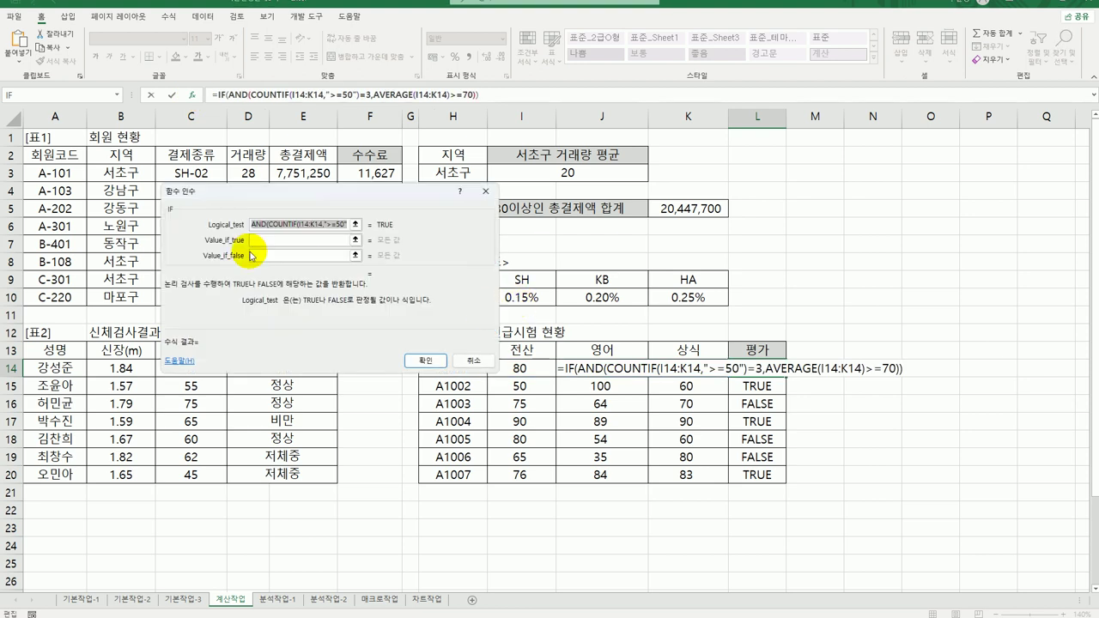
click(279, 238)
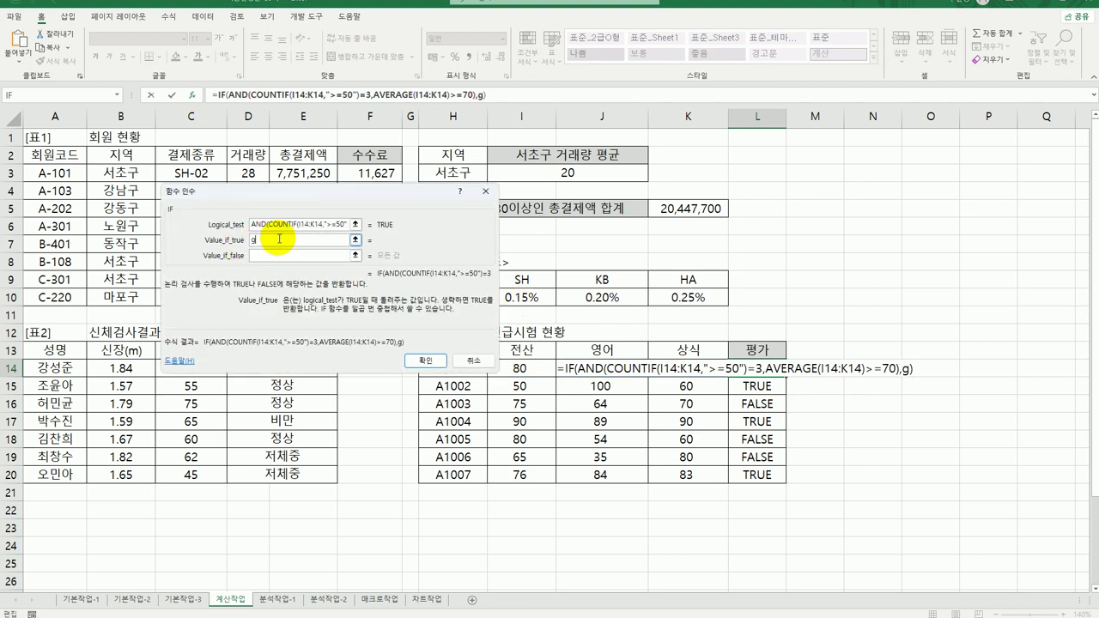
text(합격)
key(Tab)
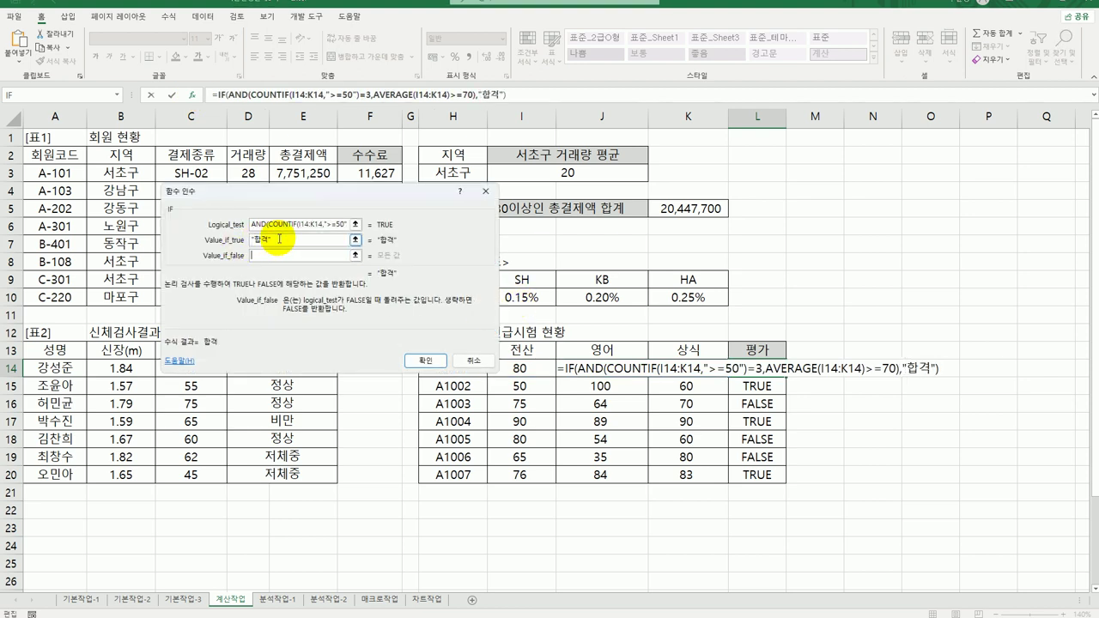
text(불합ㄱ)
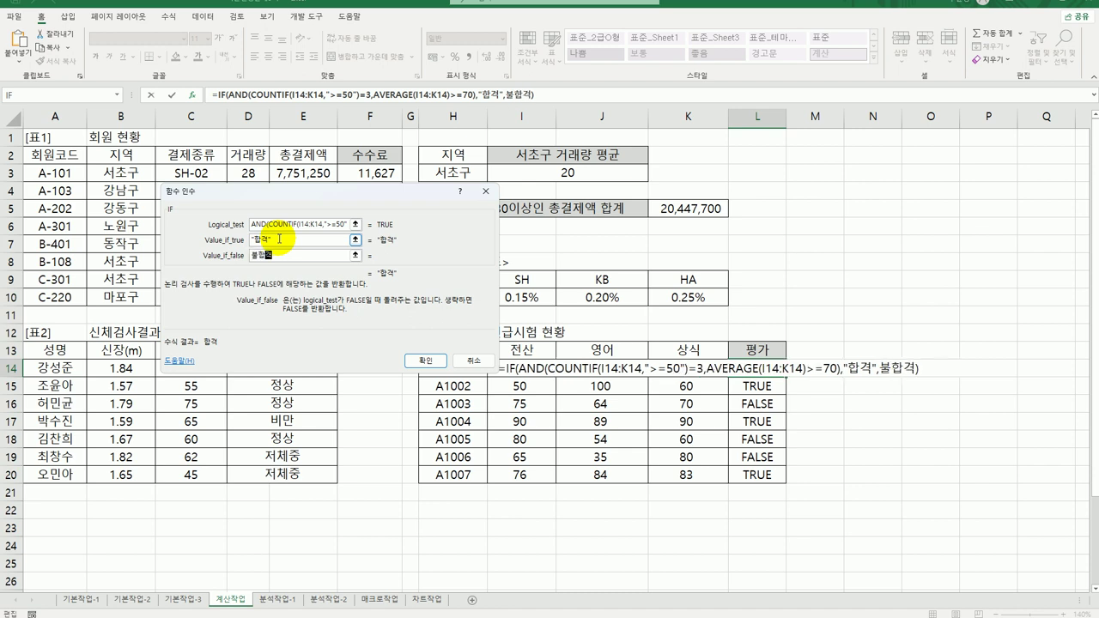
key(Tab)
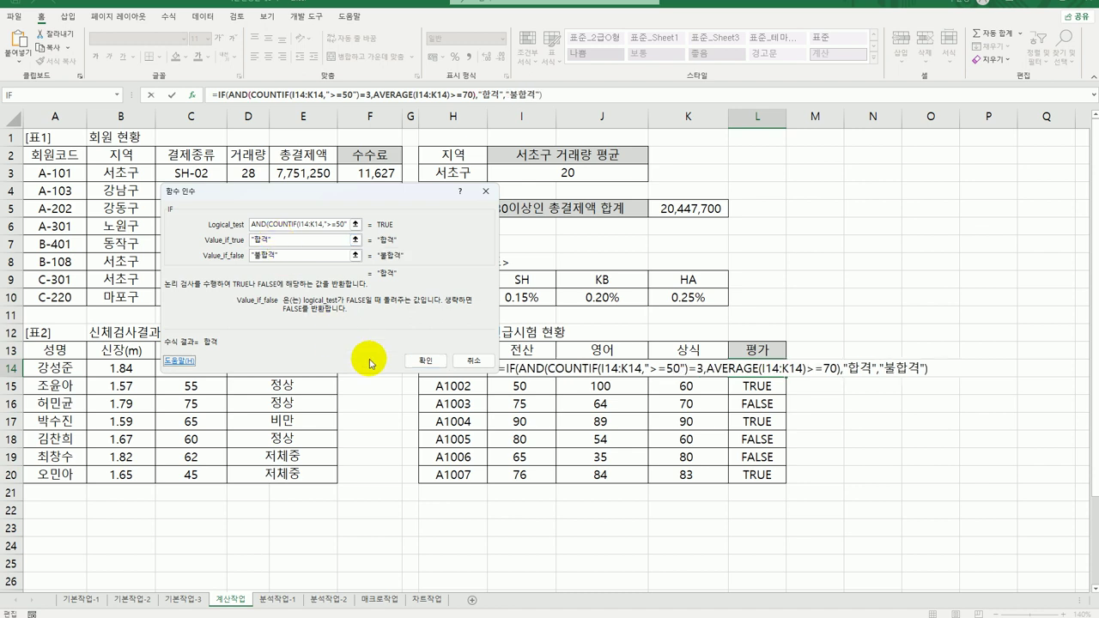
click(425, 360)
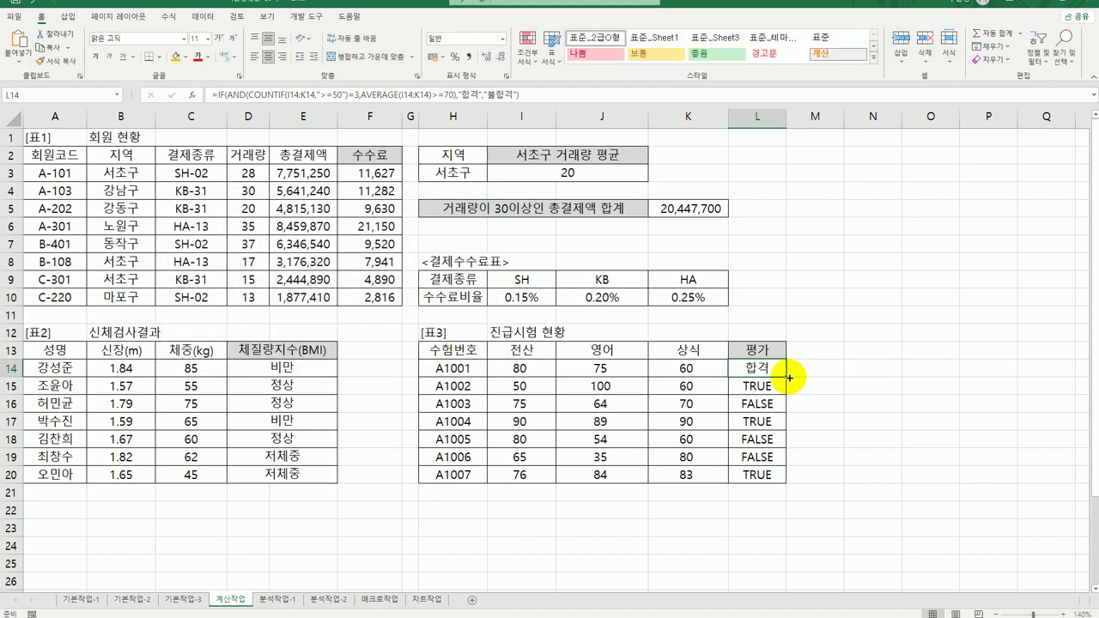
drag(788, 378, 779, 487)
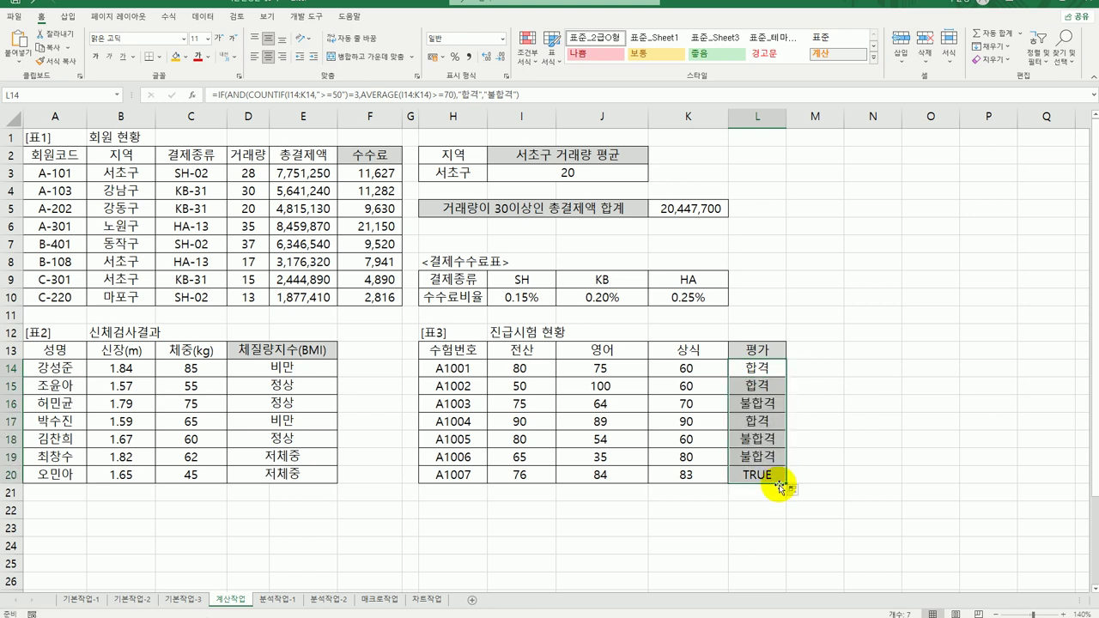
click(778, 370)
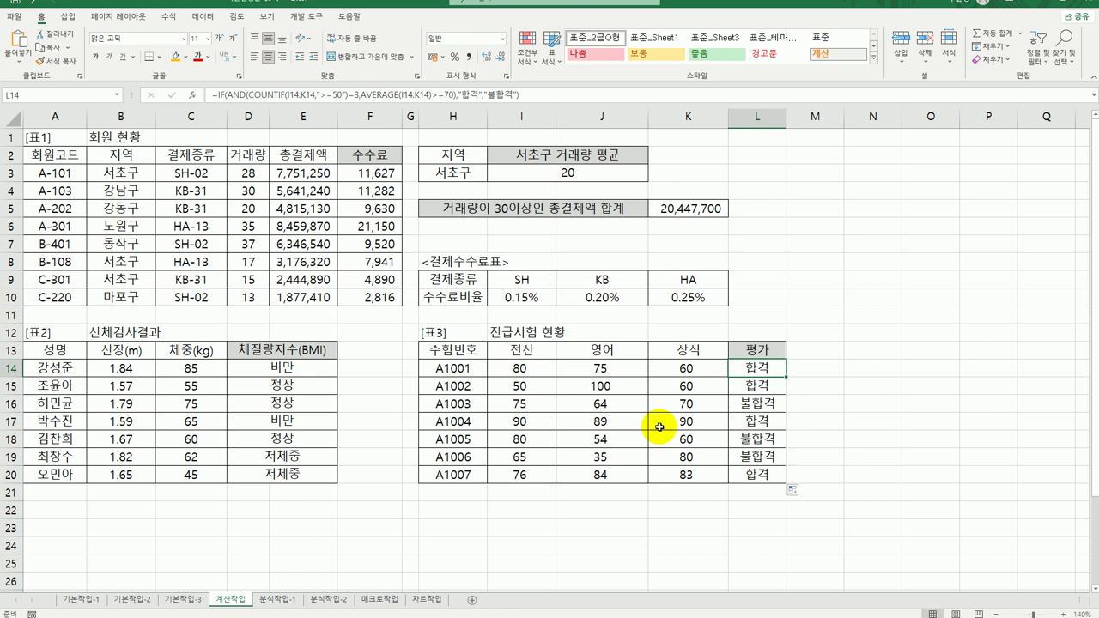
On the 분석작업-1 sheet, link B11 under 월 납입금액 to the monthly payment with =B7.
click(280, 596)
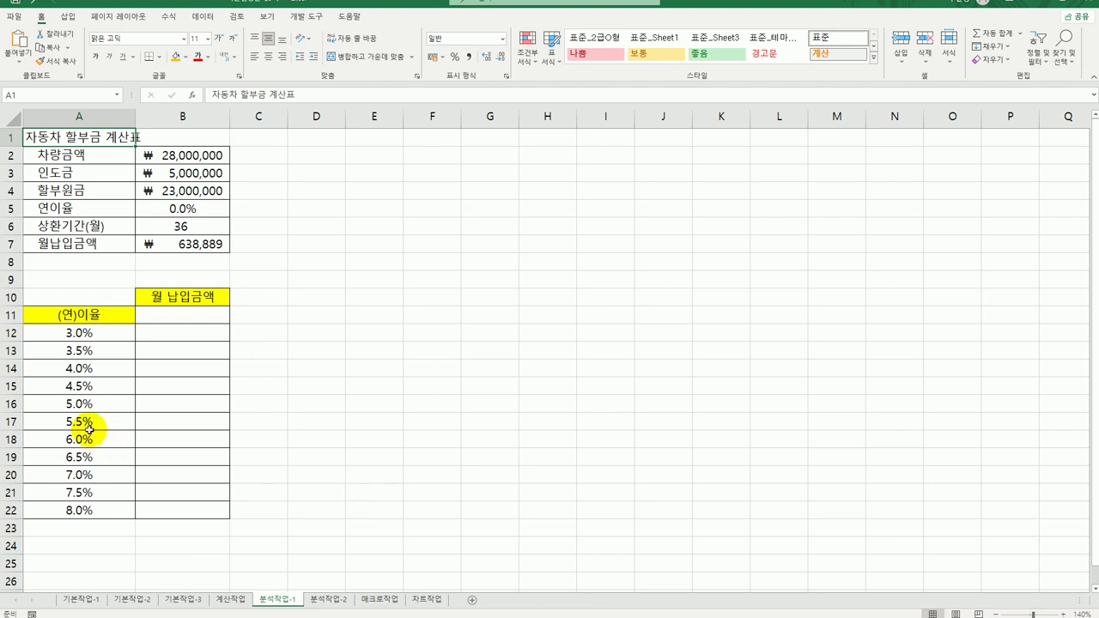
drag(91, 334, 80, 517)
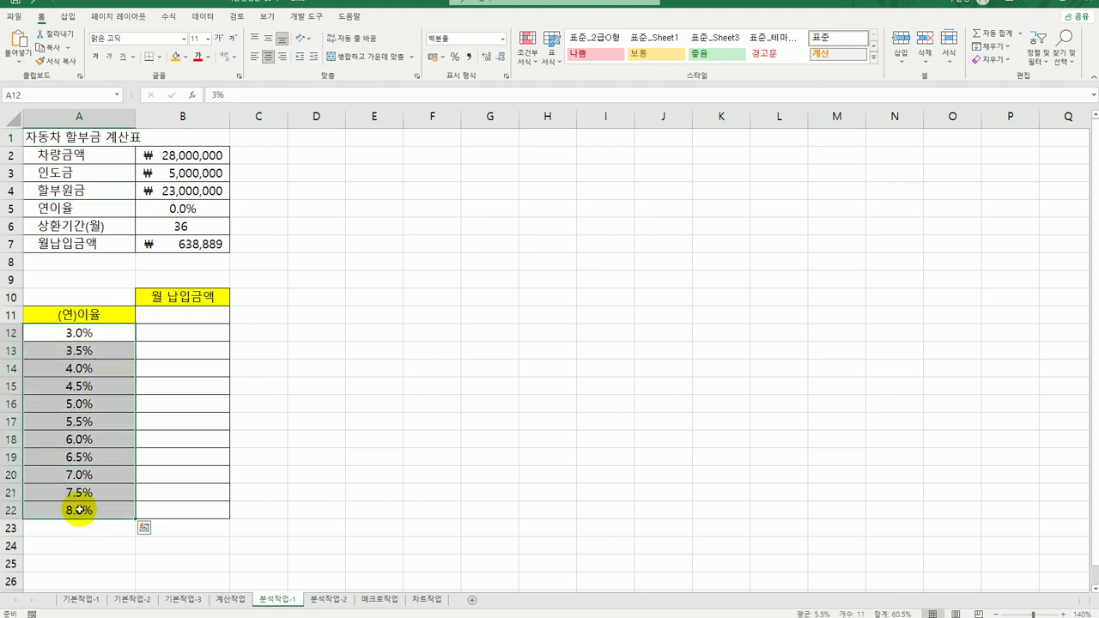
drag(160, 331, 158, 511)
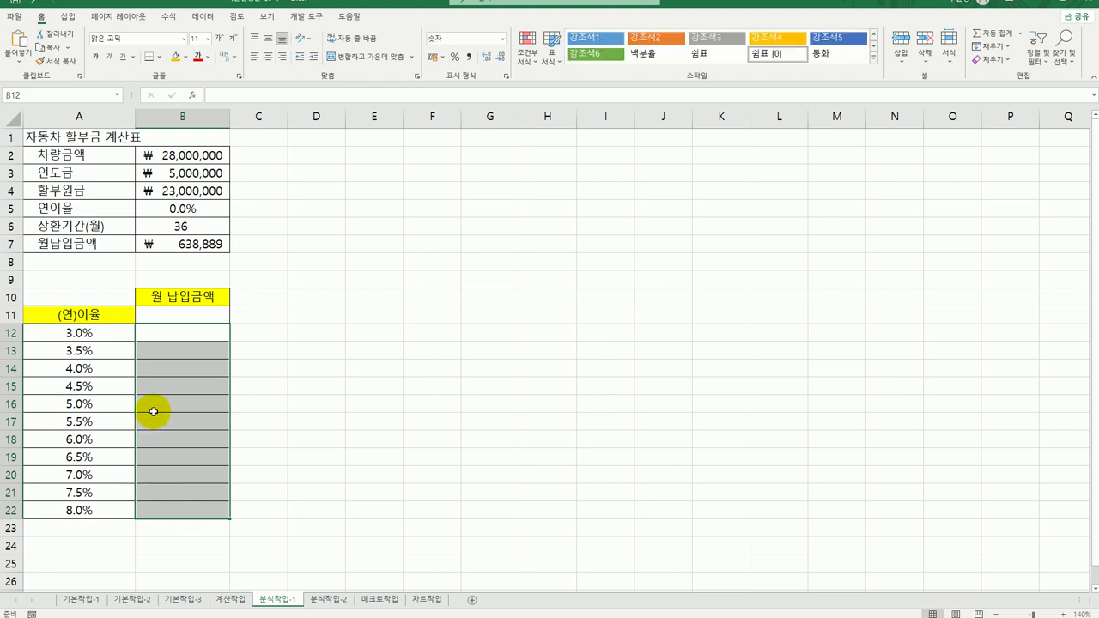
click(163, 315)
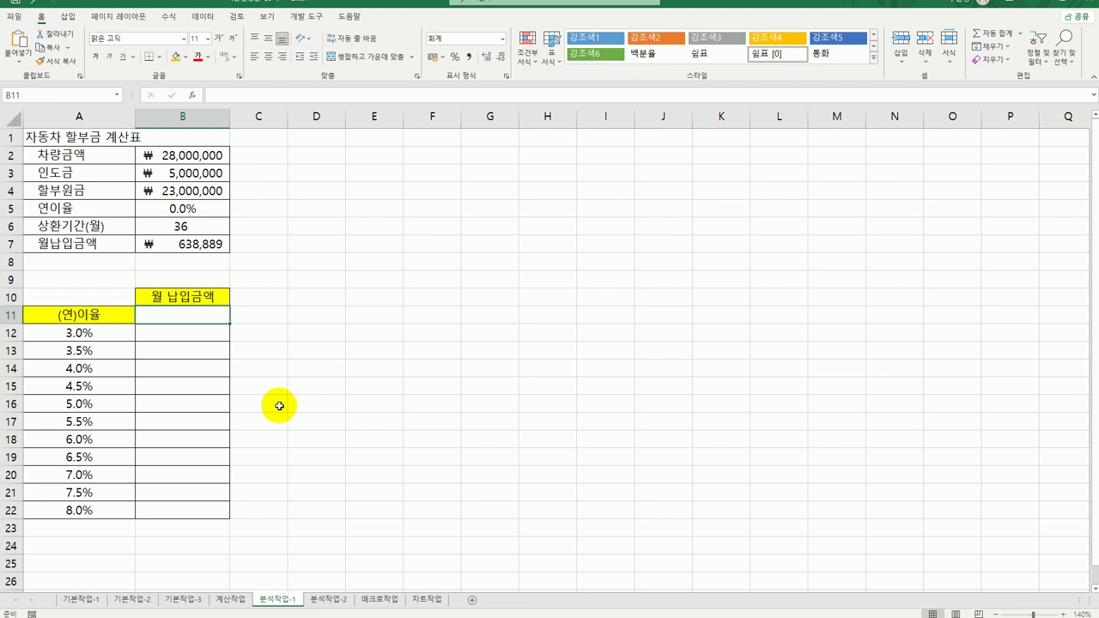
text(=)
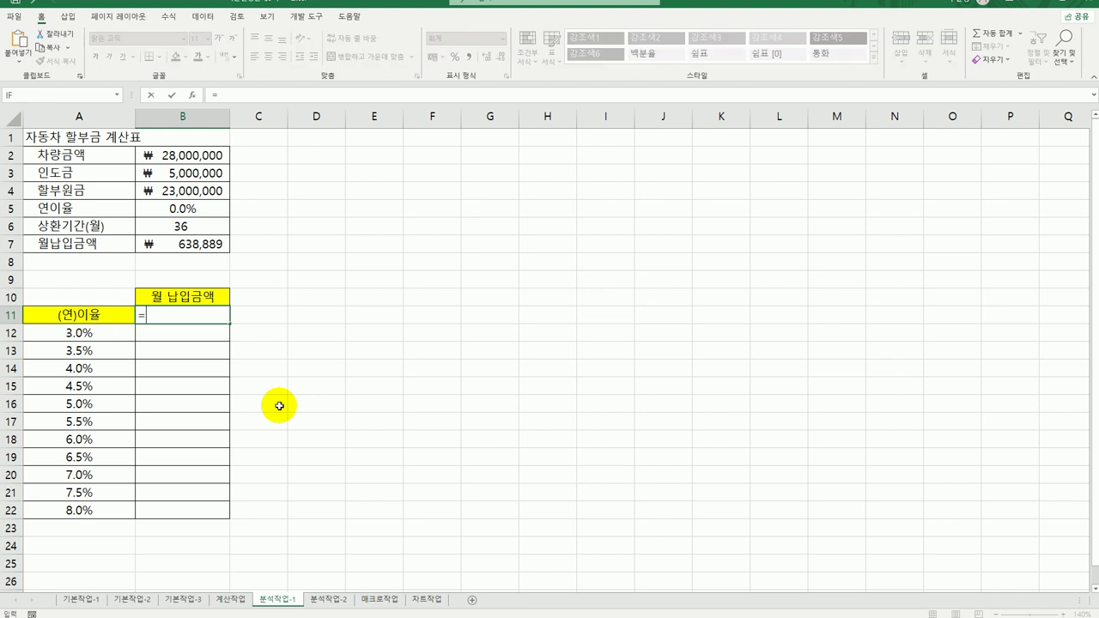
click(214, 247)
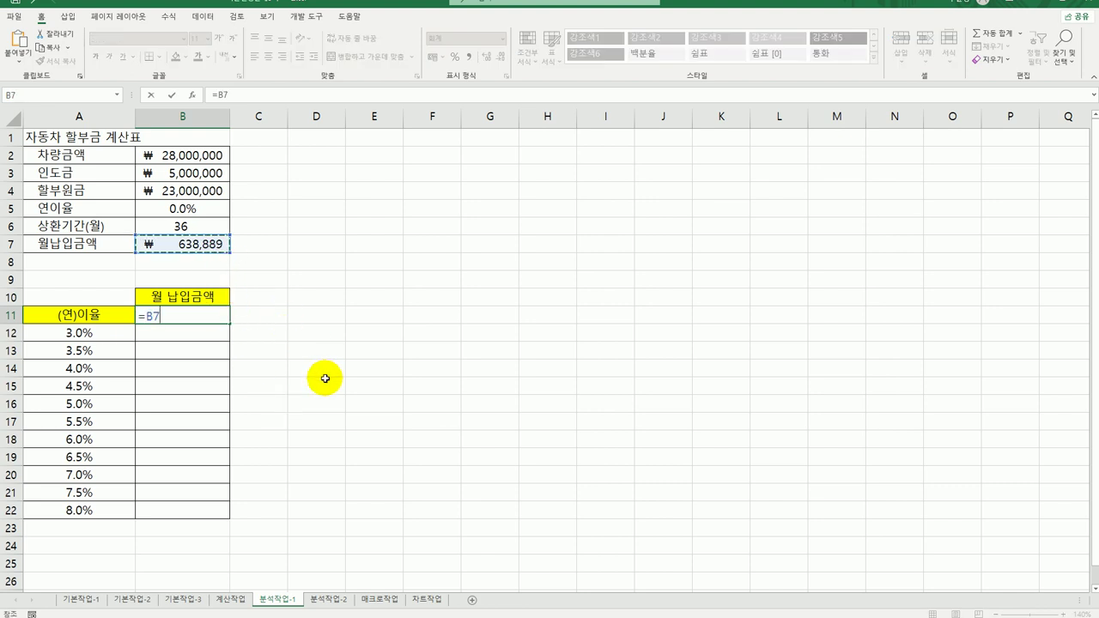
key(Return)
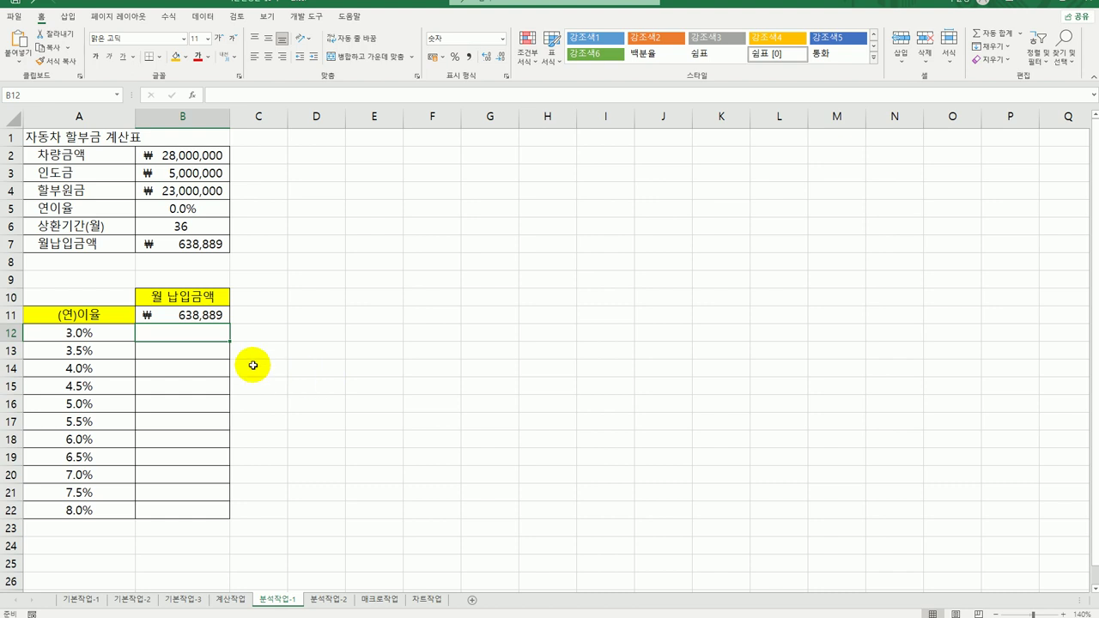
Examine the loan inputs and payment formula in B4:B7, and relate the 연이율 cell B5 to the first rate in A12.
click(187, 191)
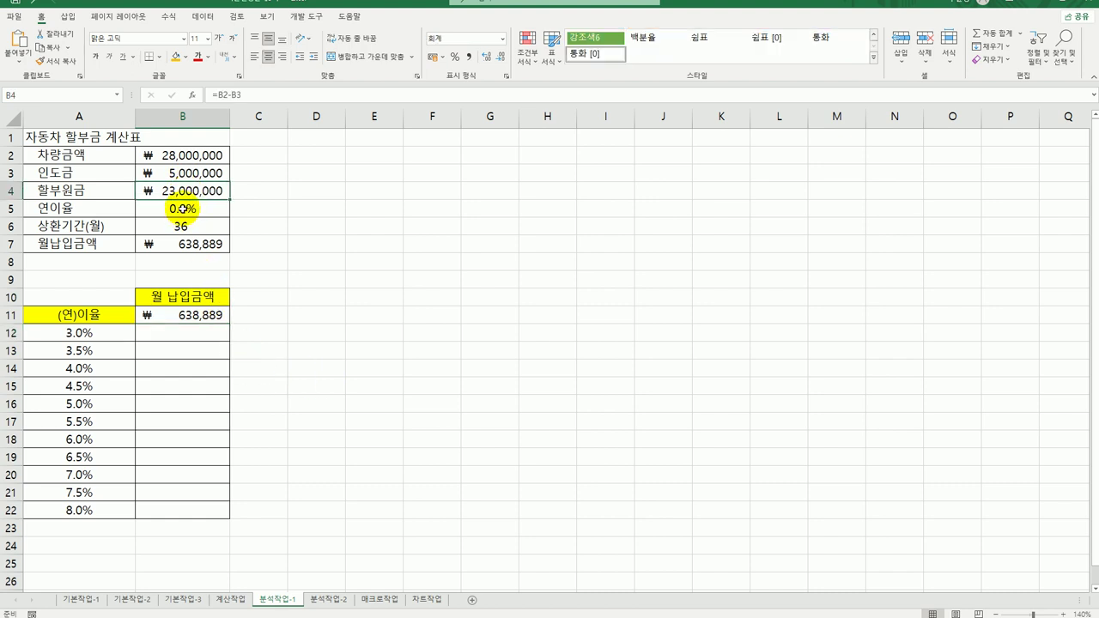
click(183, 208)
click(182, 227)
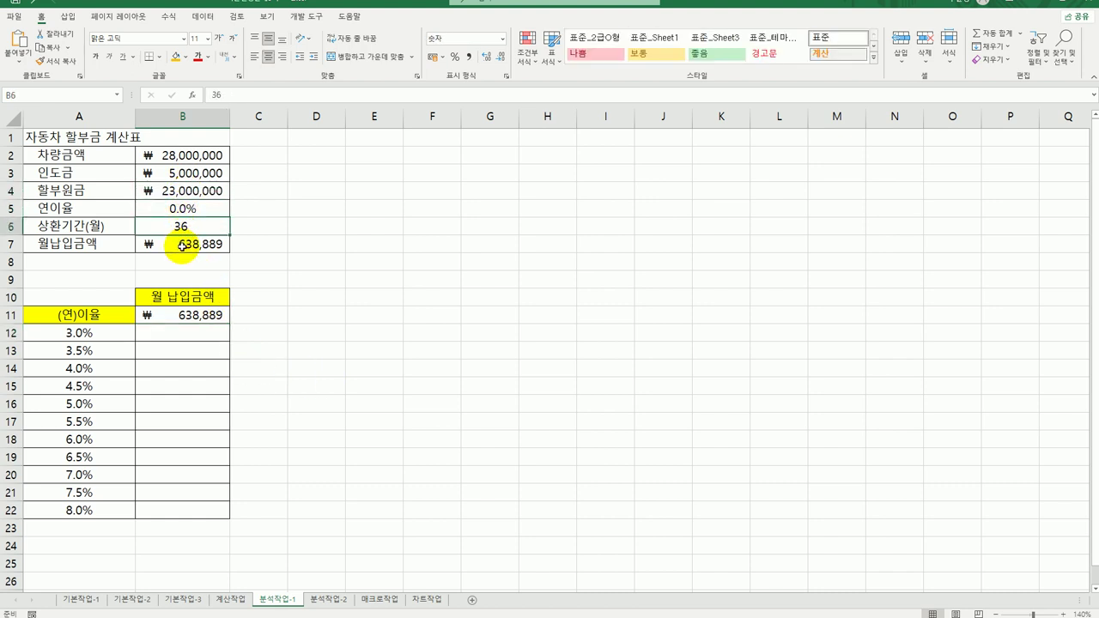
click(184, 244)
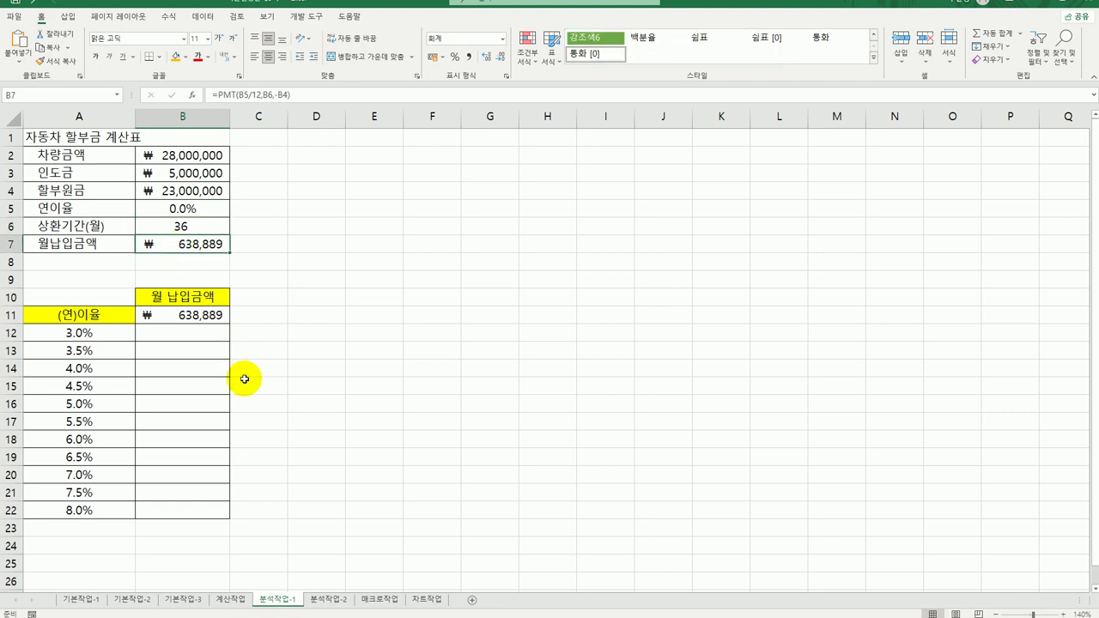
click(176, 208)
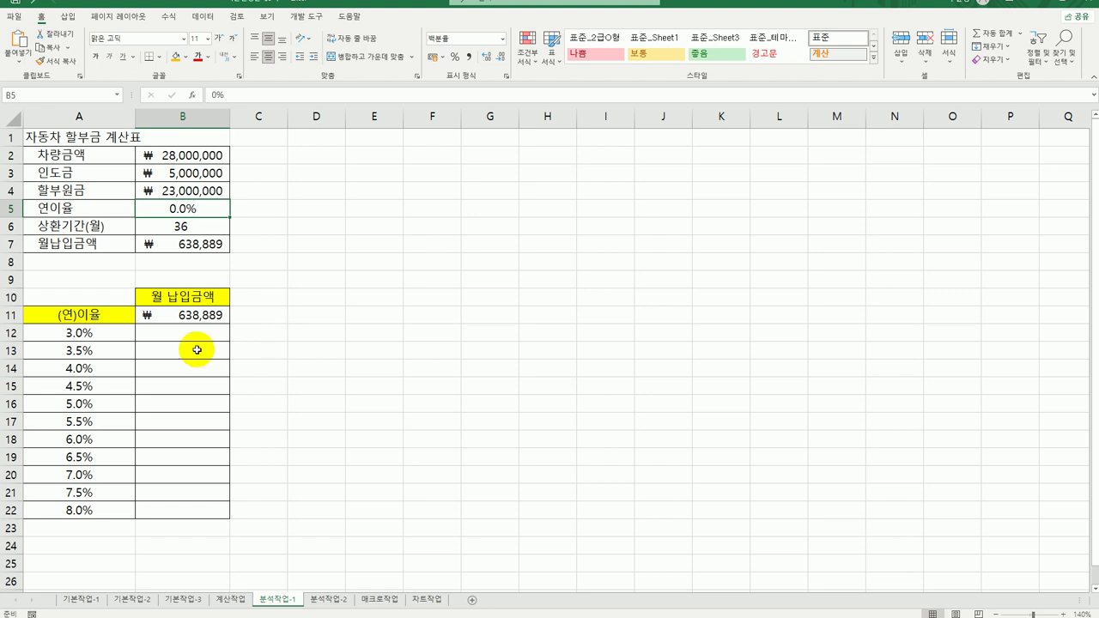
click(104, 338)
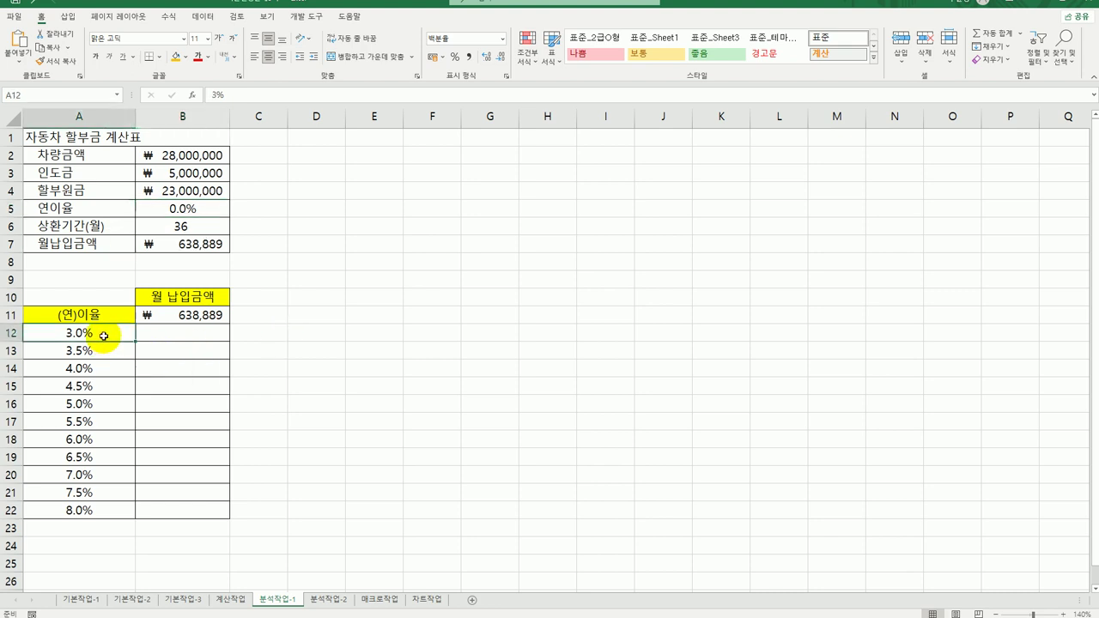
Create a what-if data table over A11:B22 using the 연이율 cell B5 as the column input cell.
click(82, 509)
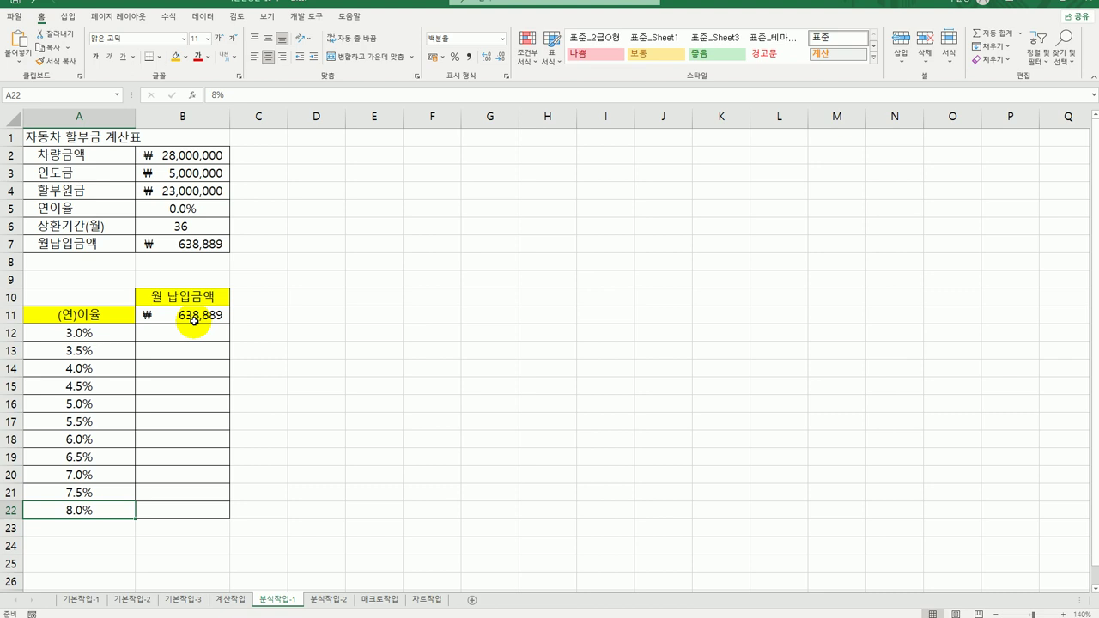
drag(108, 316, 182, 506)
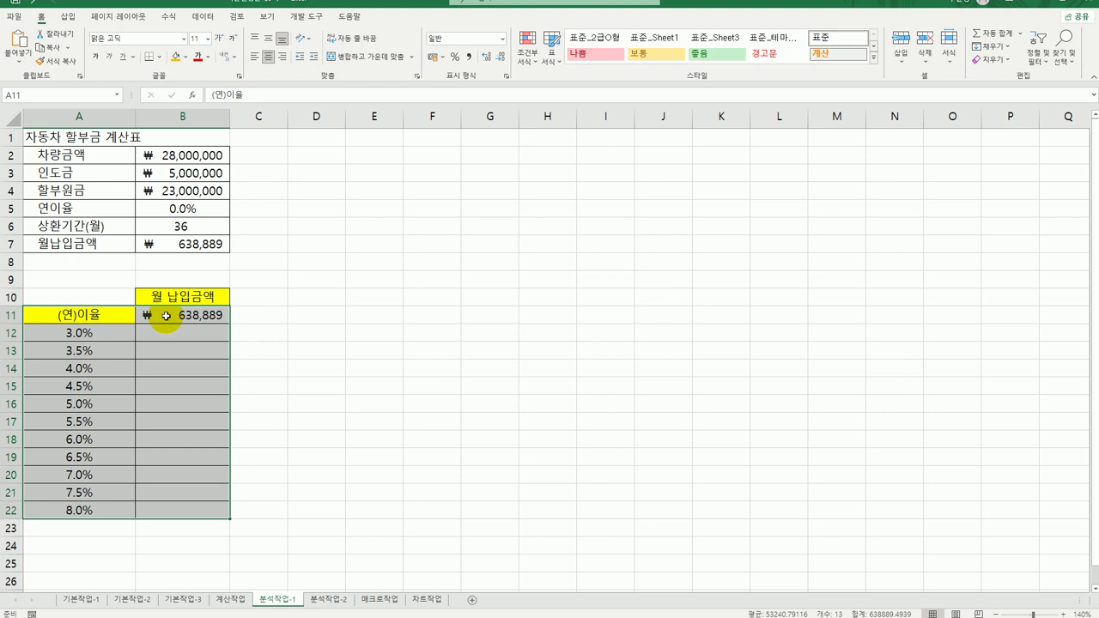
click(203, 17)
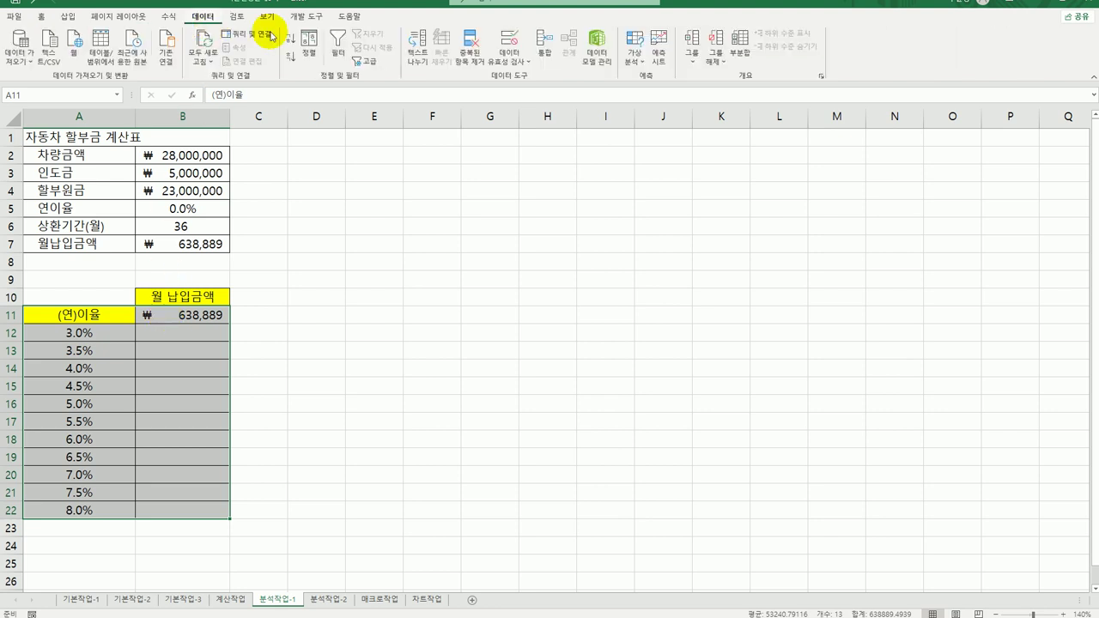
click(634, 52)
click(666, 110)
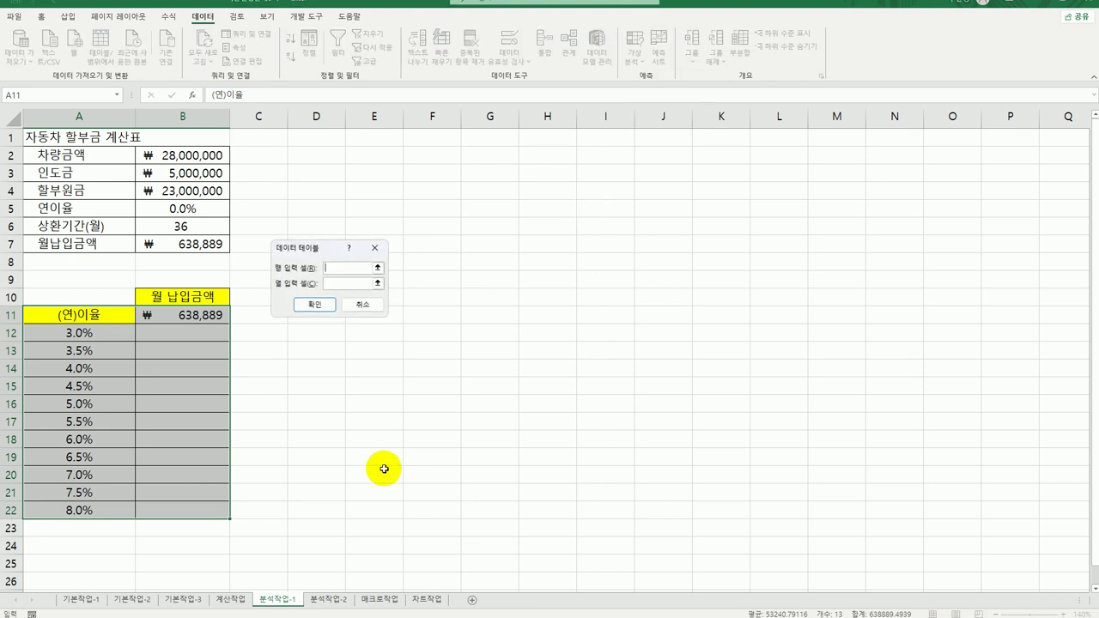
click(348, 283)
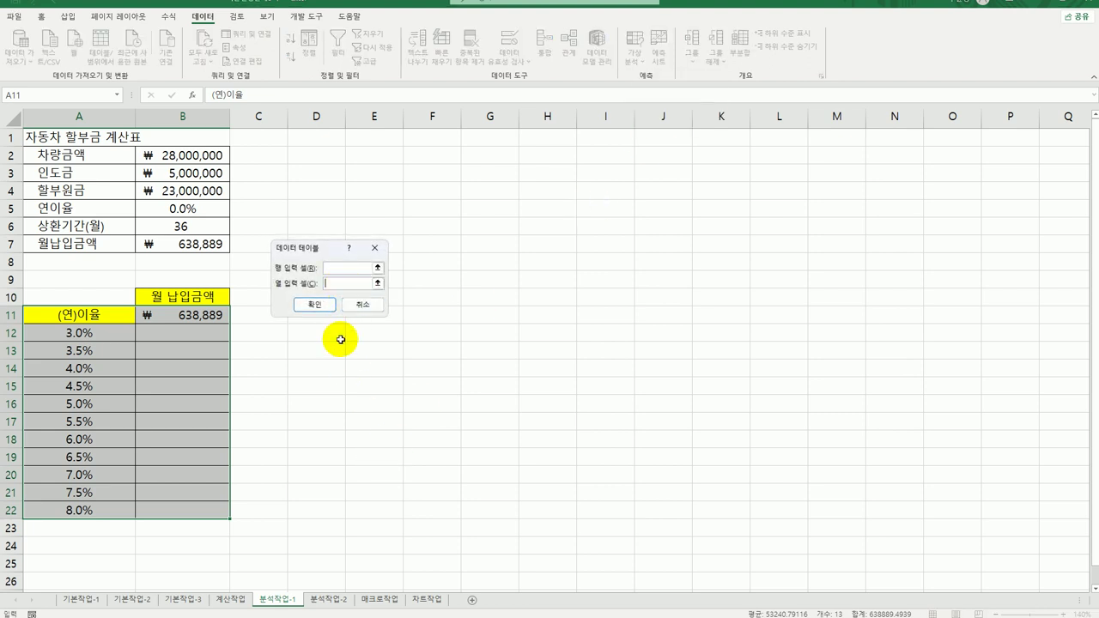
click(172, 211)
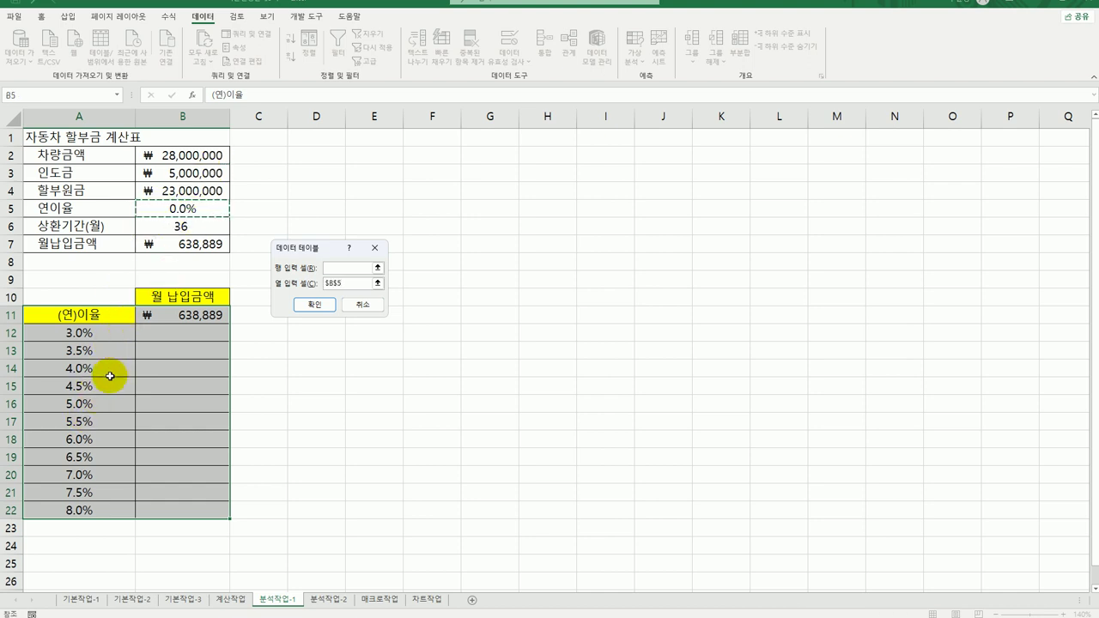
click(315, 305)
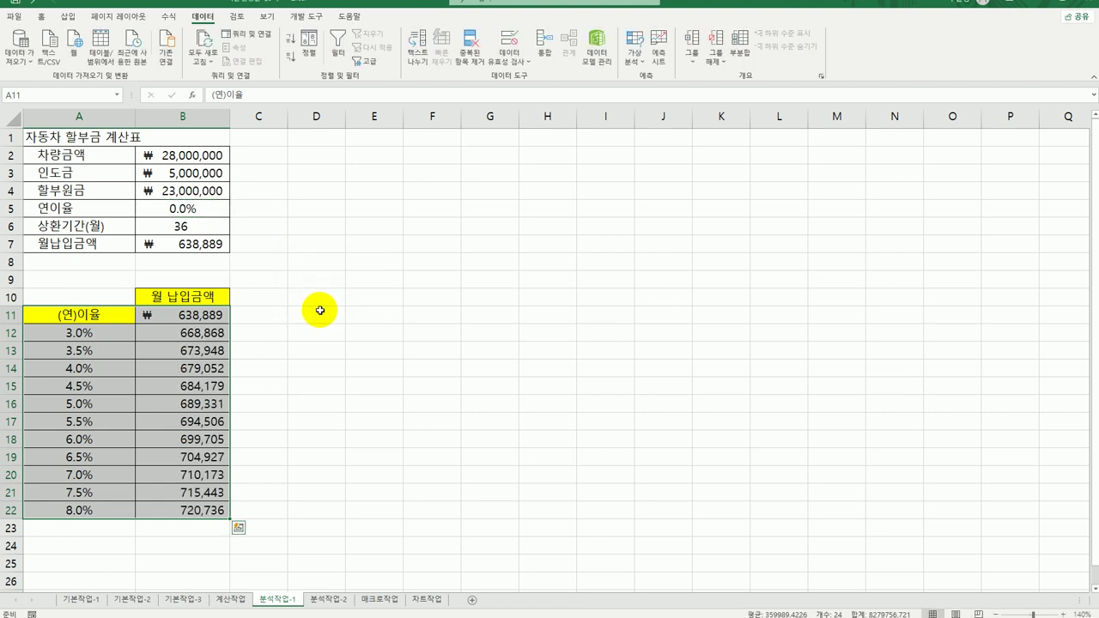
click(321, 336)
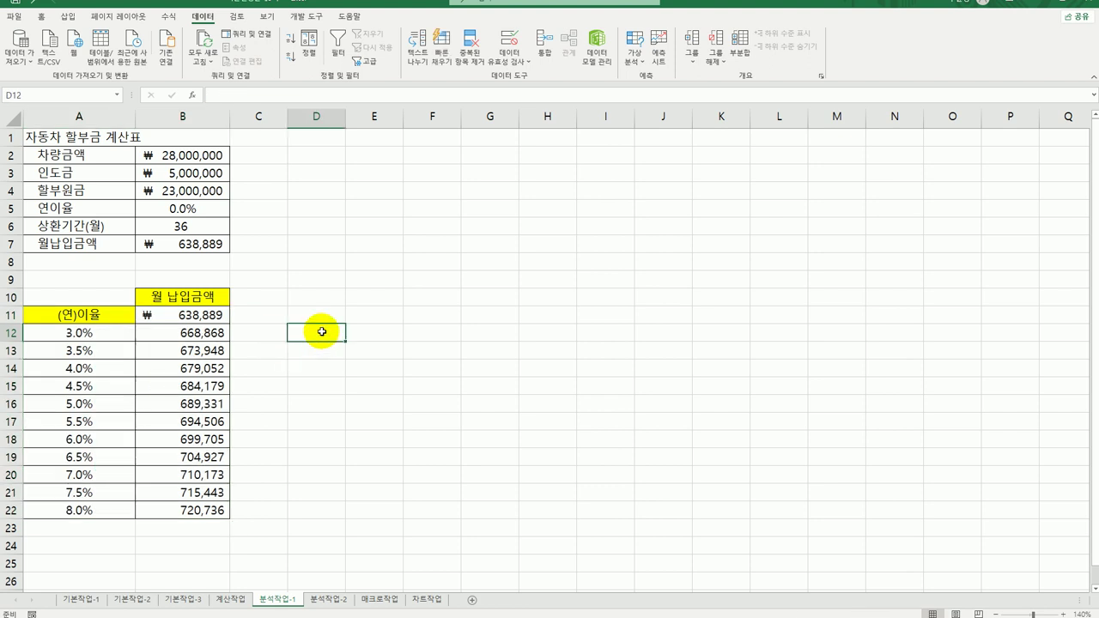
On the 분석작업-2 sheet, insert a pivot table from A3:G12, placed on the existing worksheet at A18.
click(350, 600)
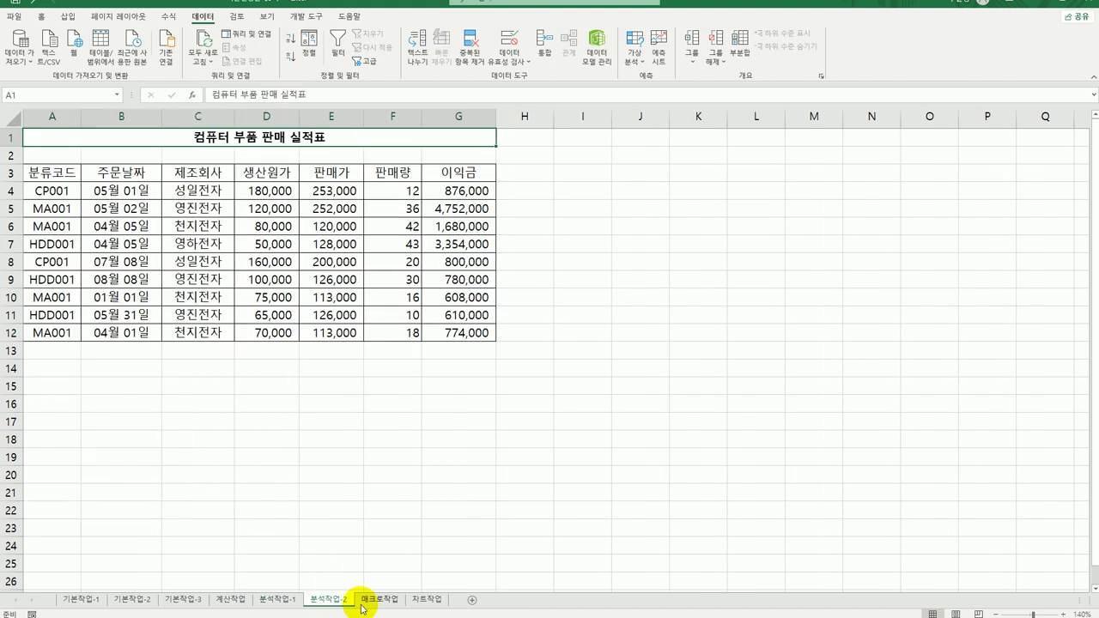
click(269, 228)
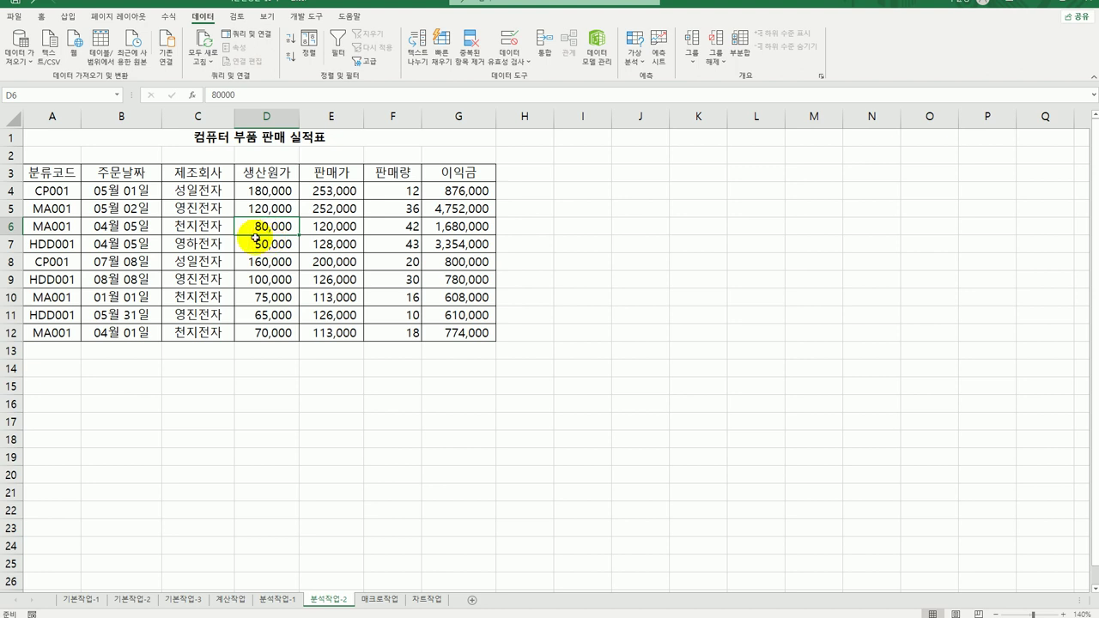
drag(69, 176, 445, 342)
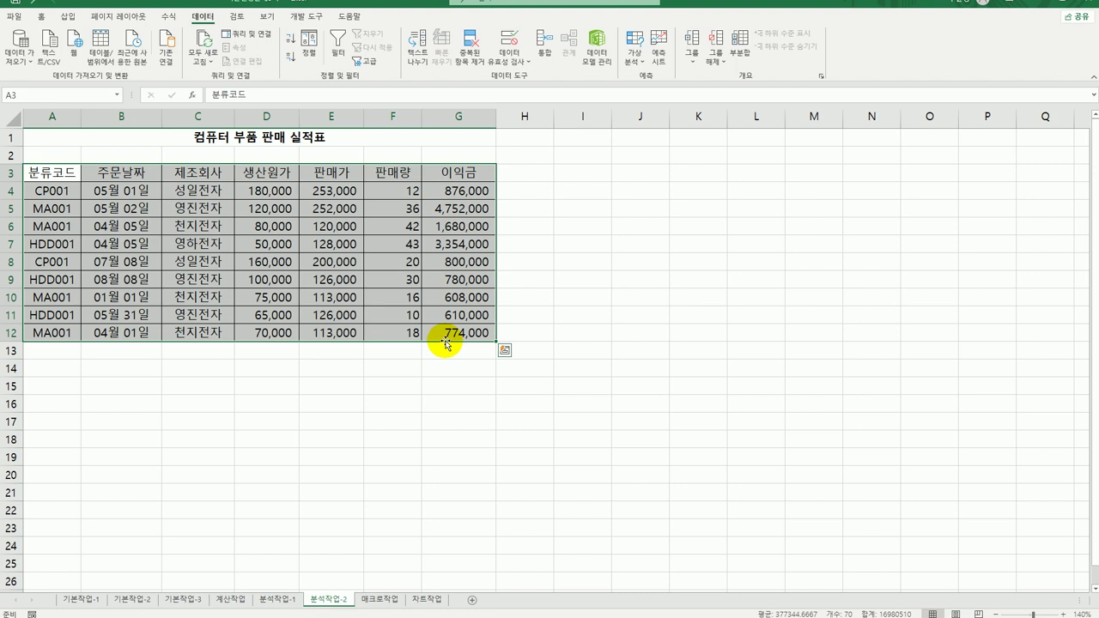
click(260, 208)
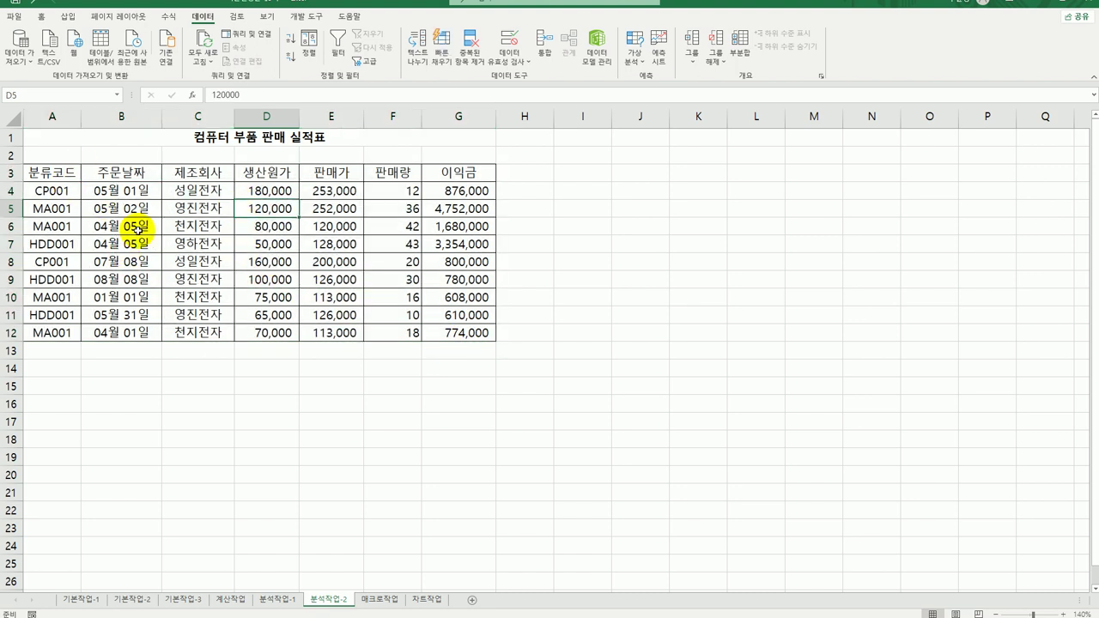
click(67, 16)
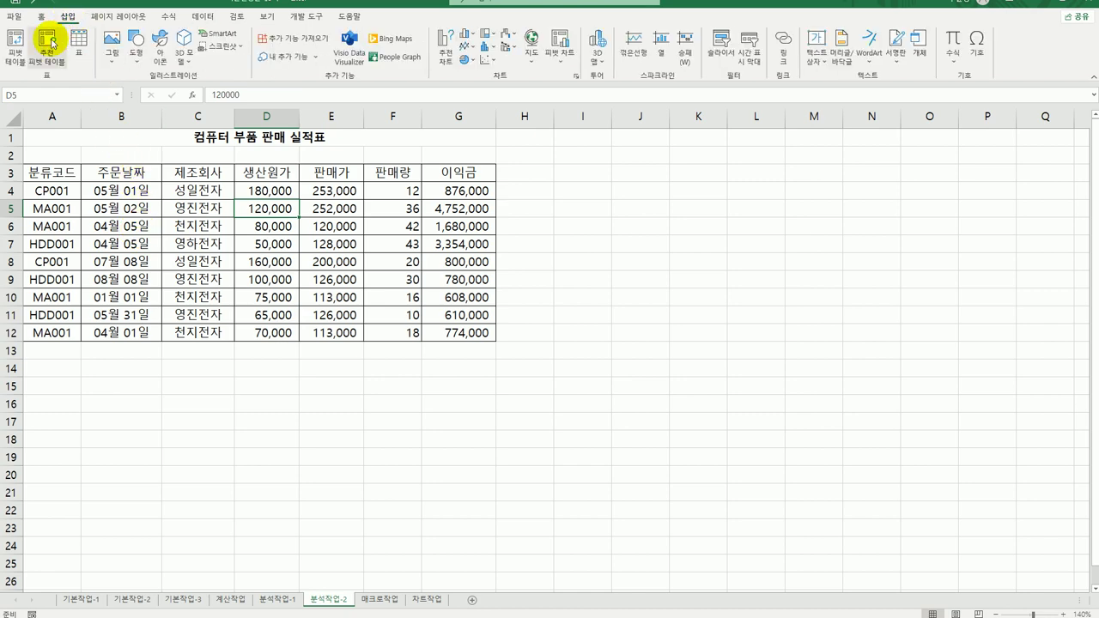
click(17, 43)
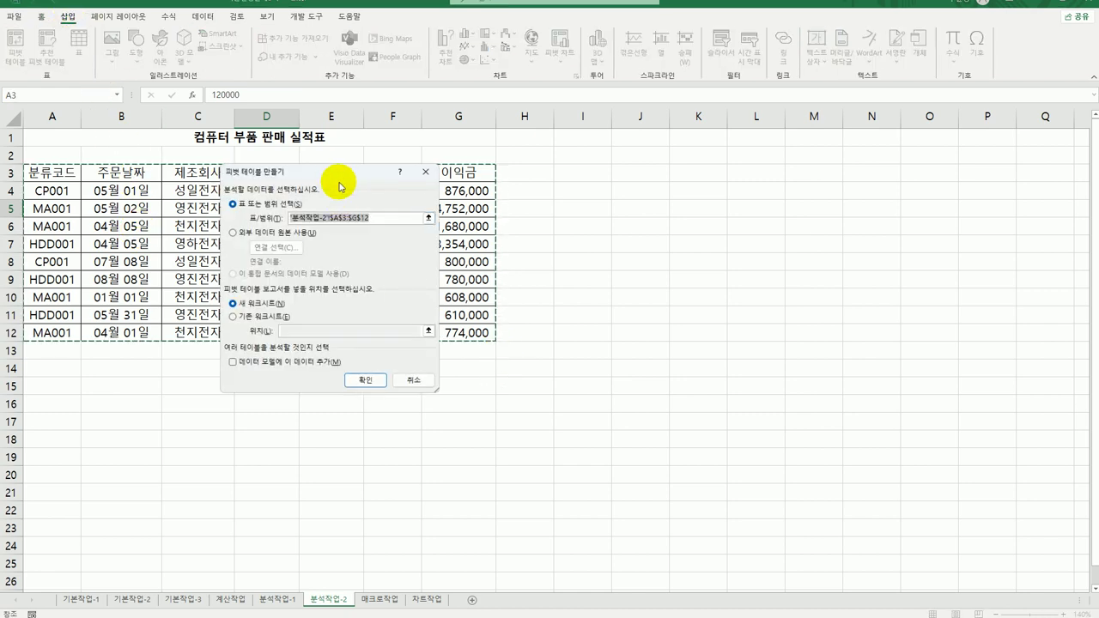
drag(340, 185, 710, 244)
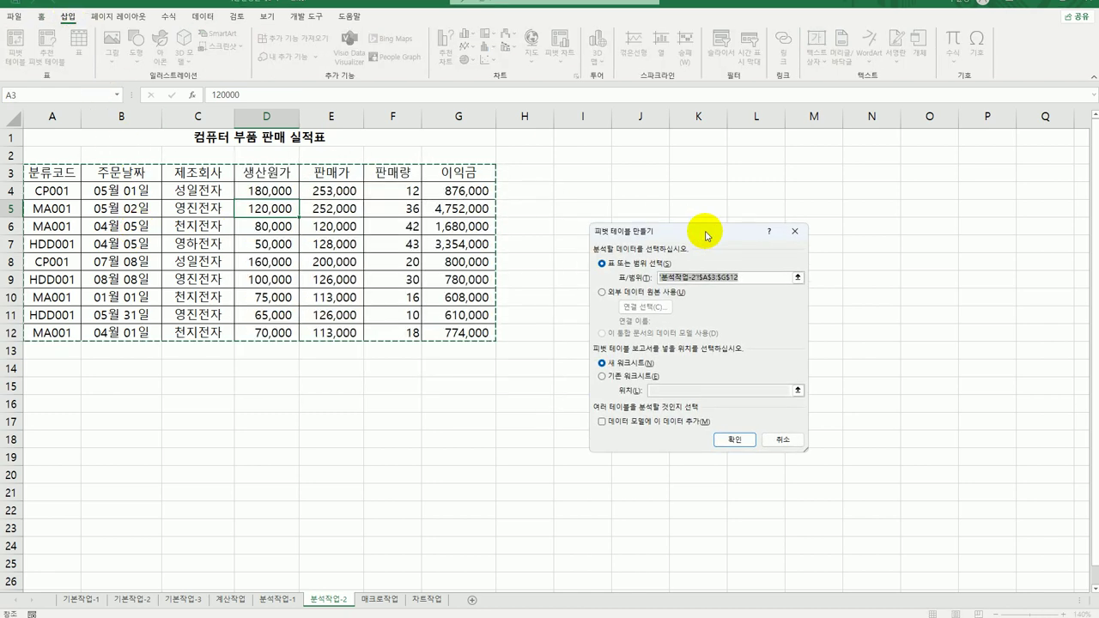
click(711, 280)
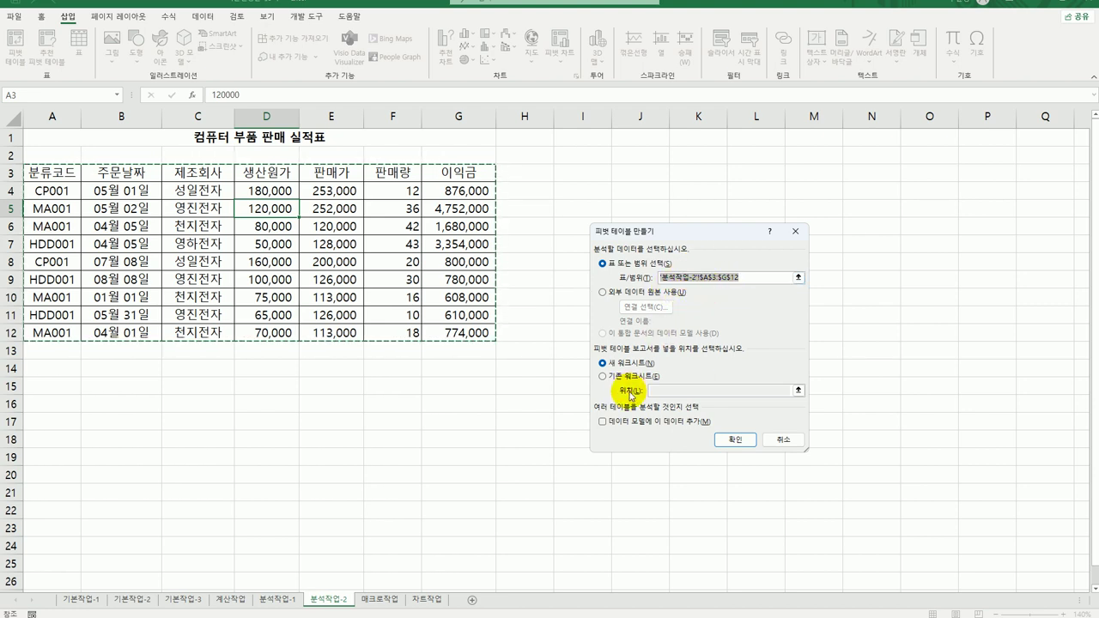
click(629, 376)
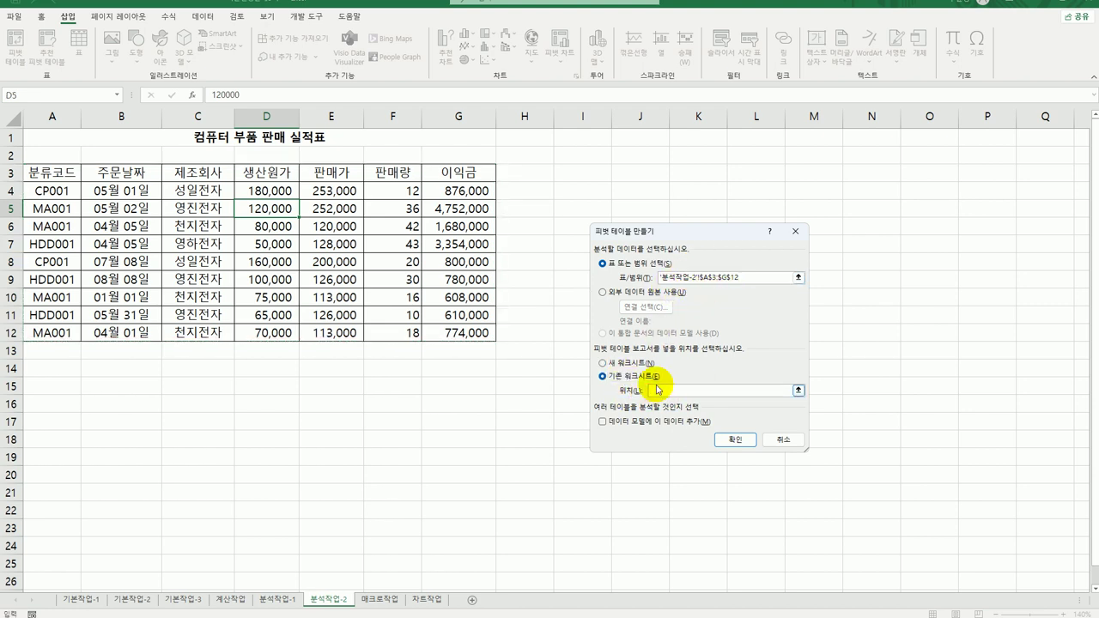
click(32, 445)
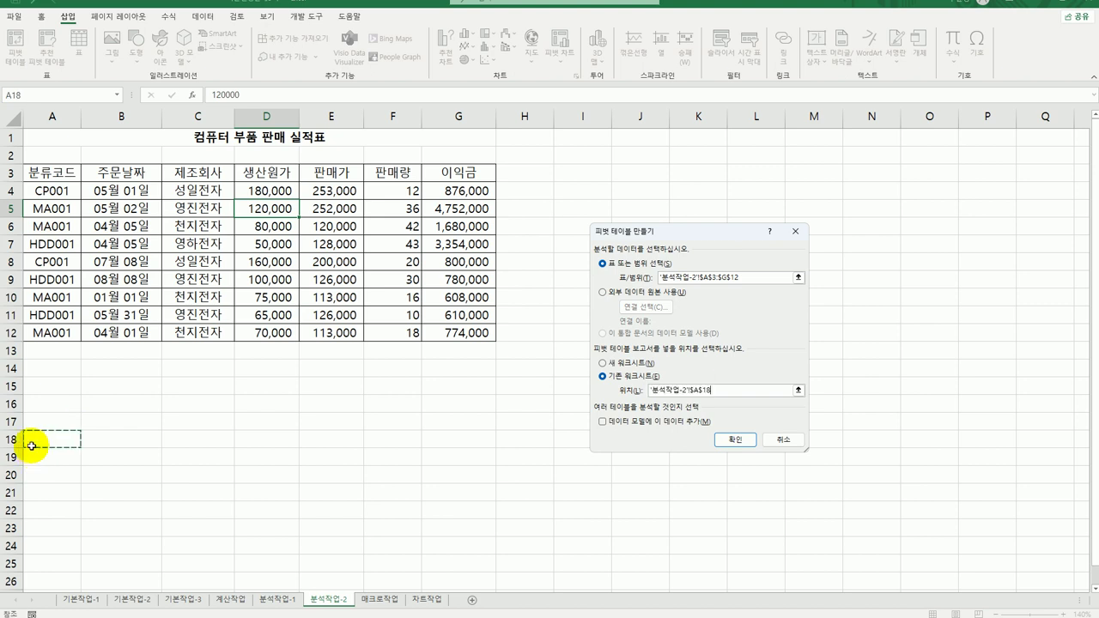
click(733, 440)
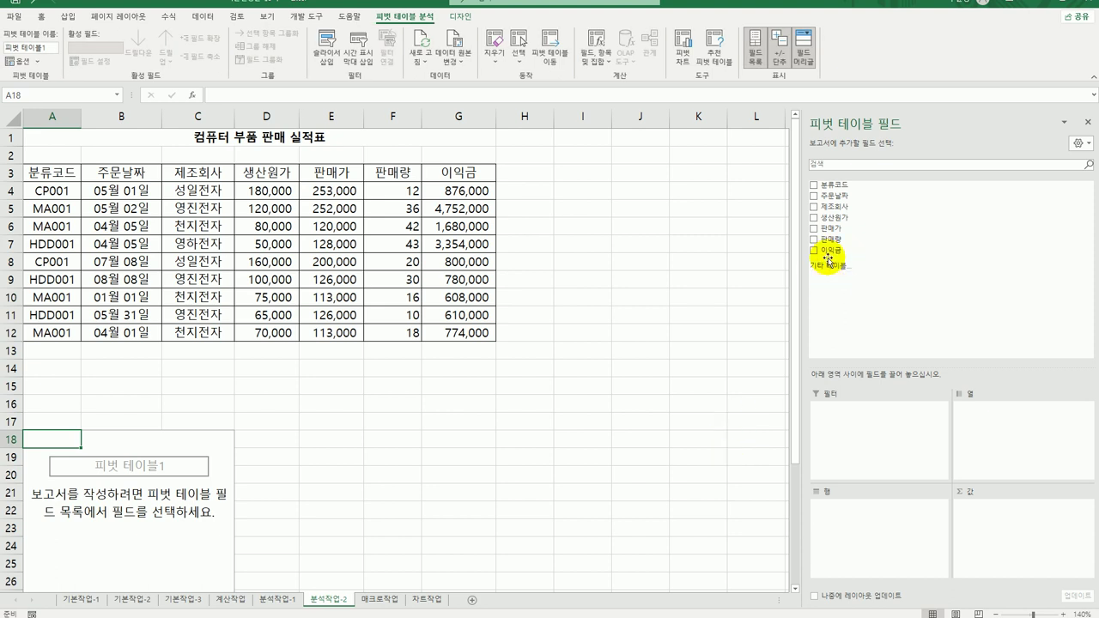
Lay out the pivot table with 주문날짜 and Σ 값 in rows, 제조회사 in columns, and 생산원가, 판매가 and 이익금 as values.
drag(831, 196, 857, 515)
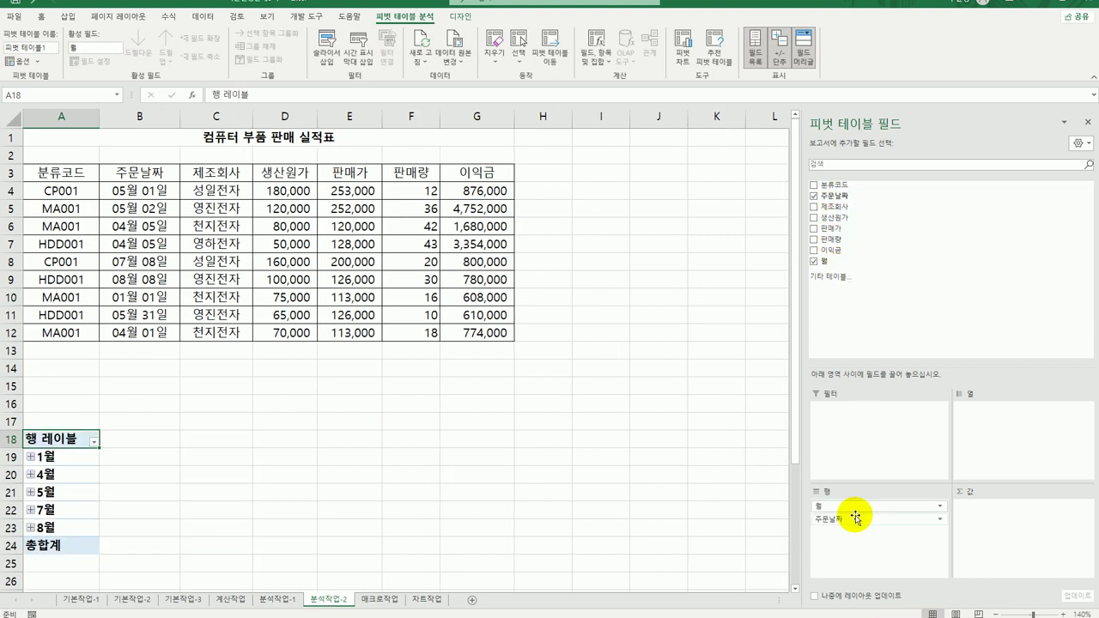
drag(876, 206, 1003, 451)
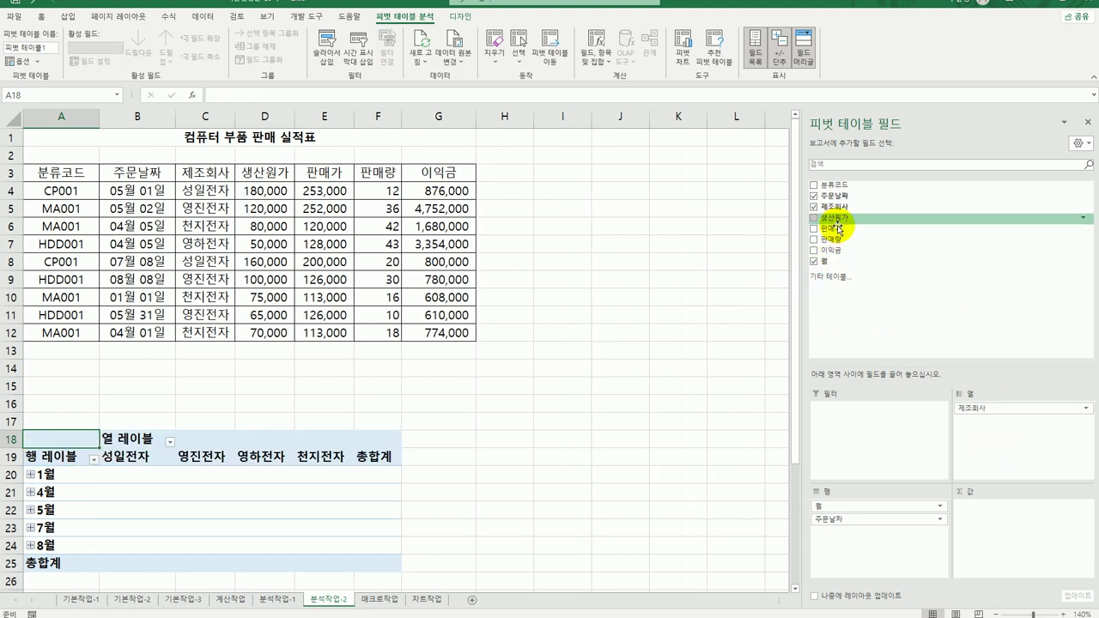
drag(846, 217, 1005, 518)
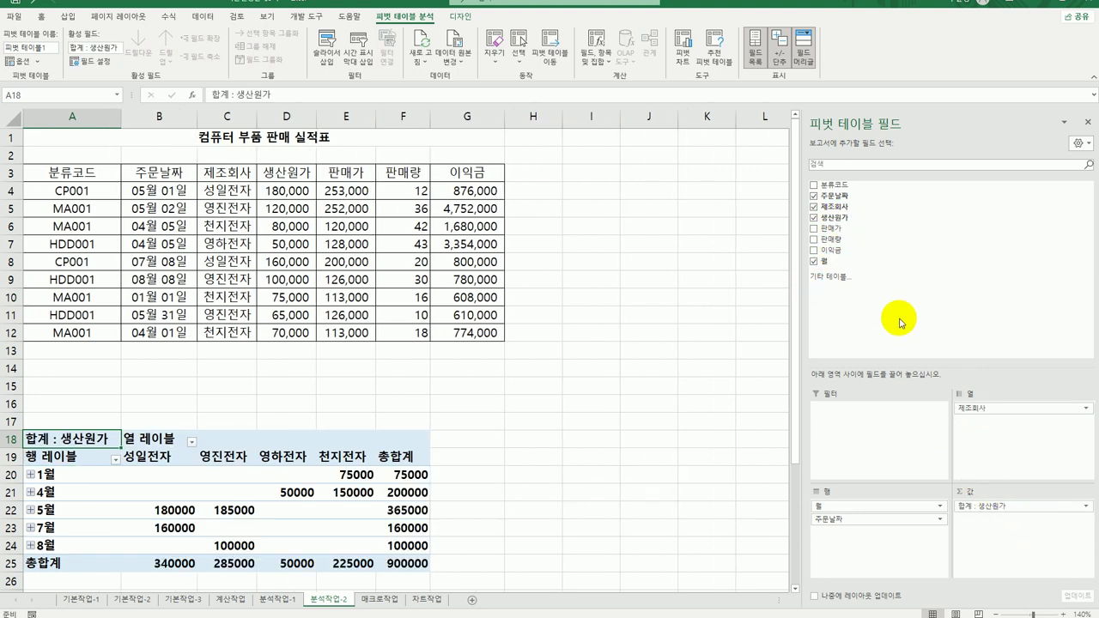
drag(863, 229, 996, 550)
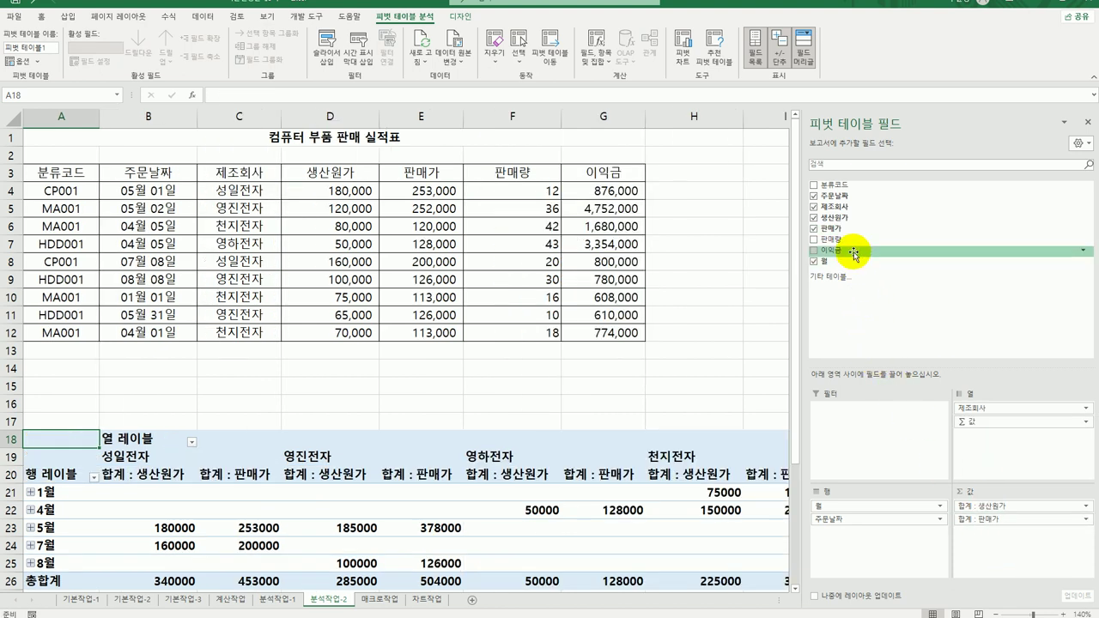
drag(854, 251, 1013, 559)
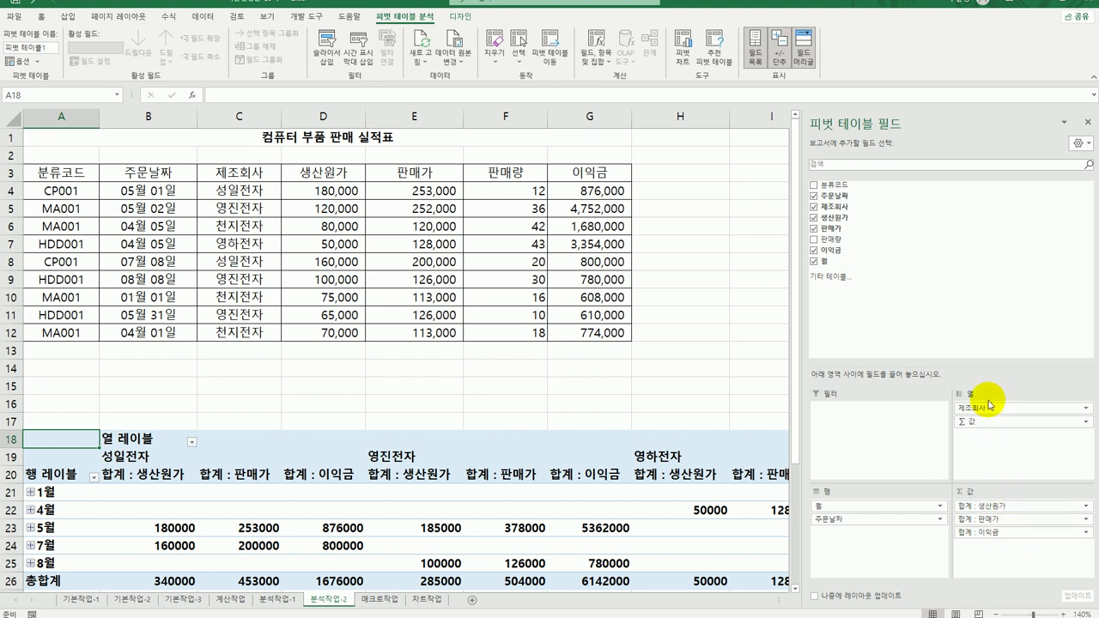
drag(975, 413, 886, 554)
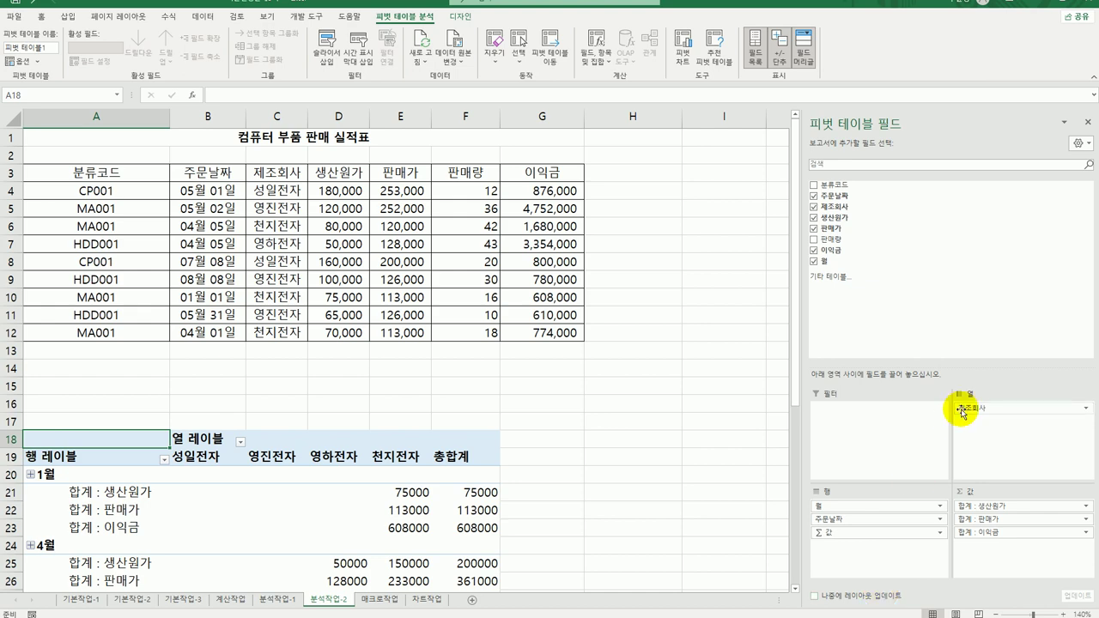
Set the pivot table's report layout to outline form.
scroll(421, 493, down, 4)
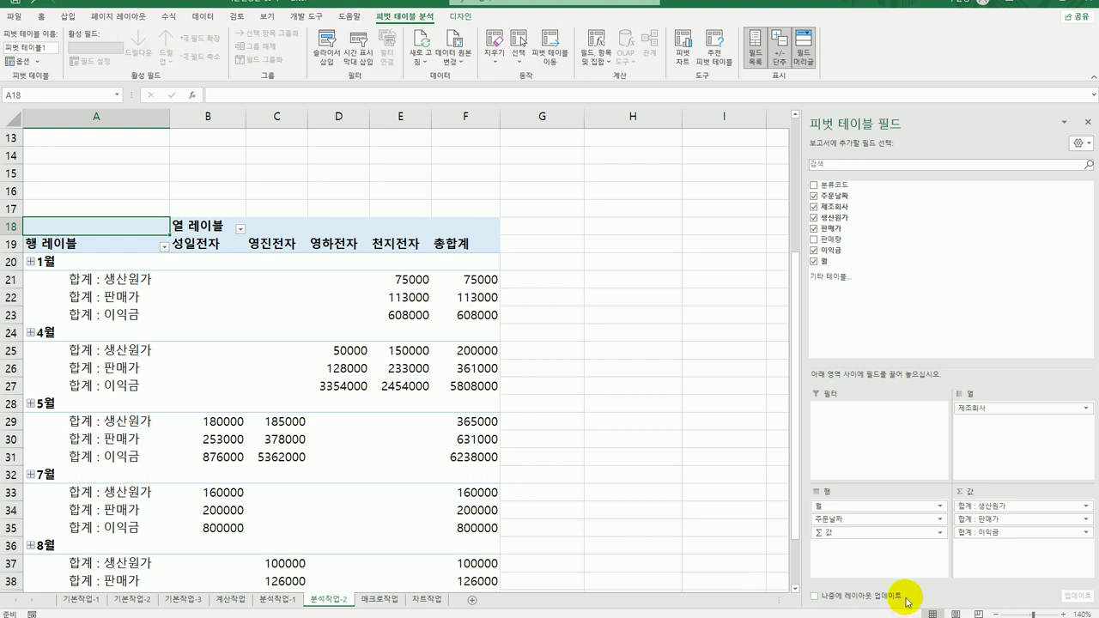
click(463, 17)
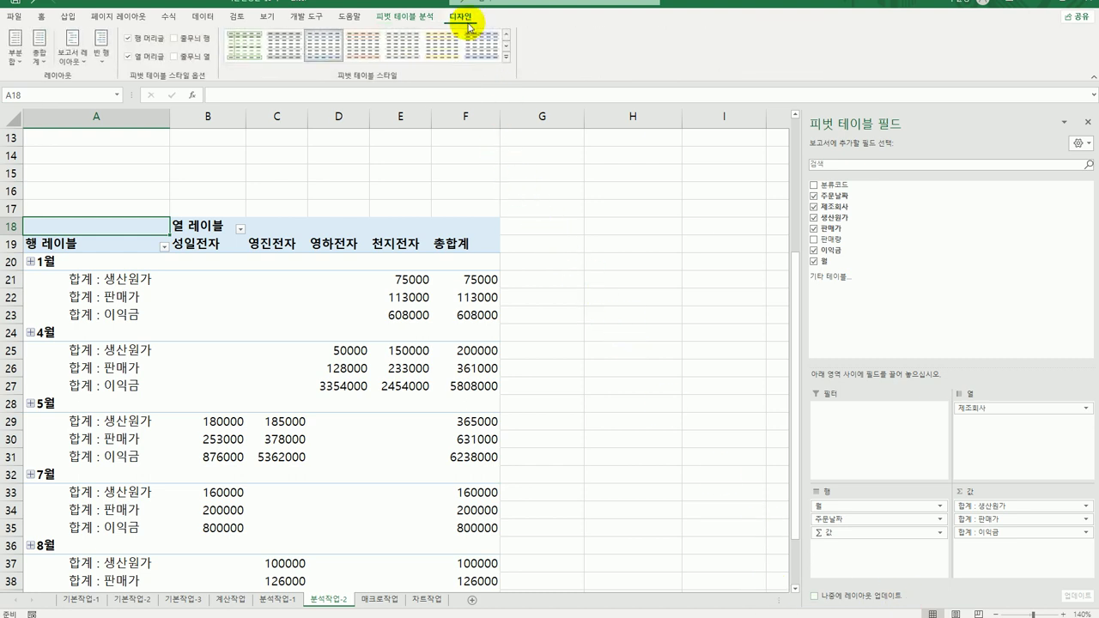
click(72, 53)
click(93, 116)
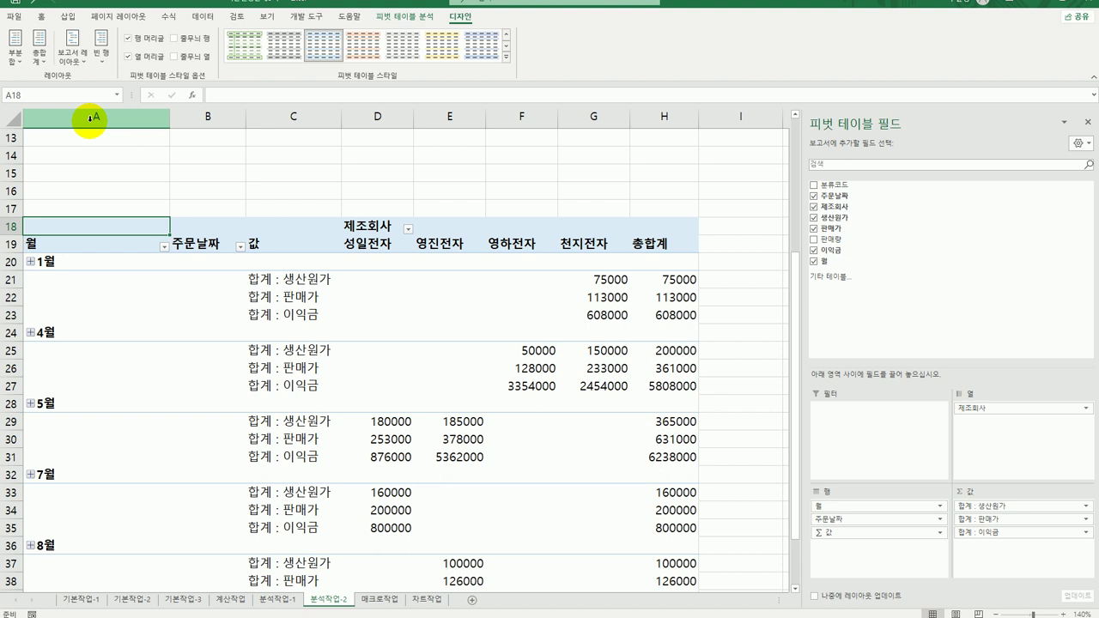
Regroup the pivot table's 주문날짜 dates by month (월) only, removing the day (일) unit.
click(72, 270)
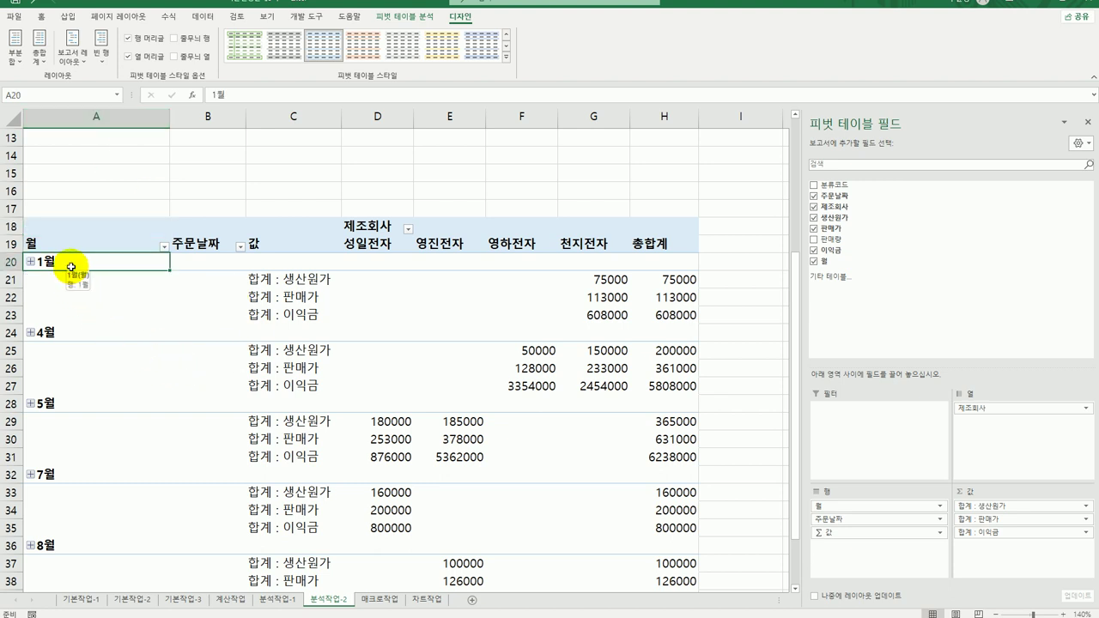
right_click(70, 261)
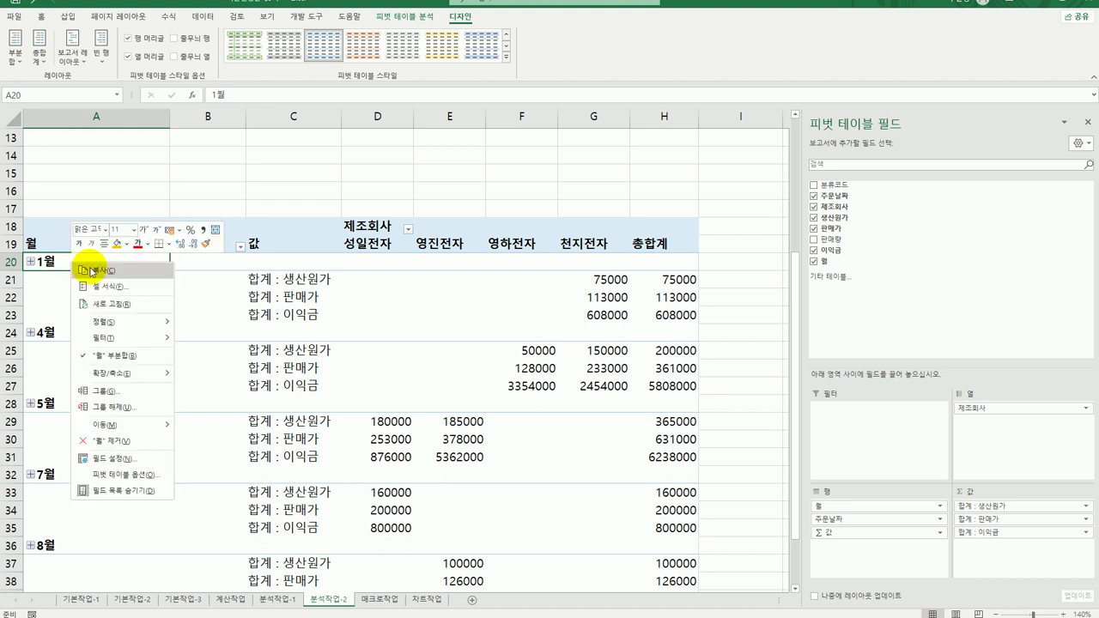
click(129, 386)
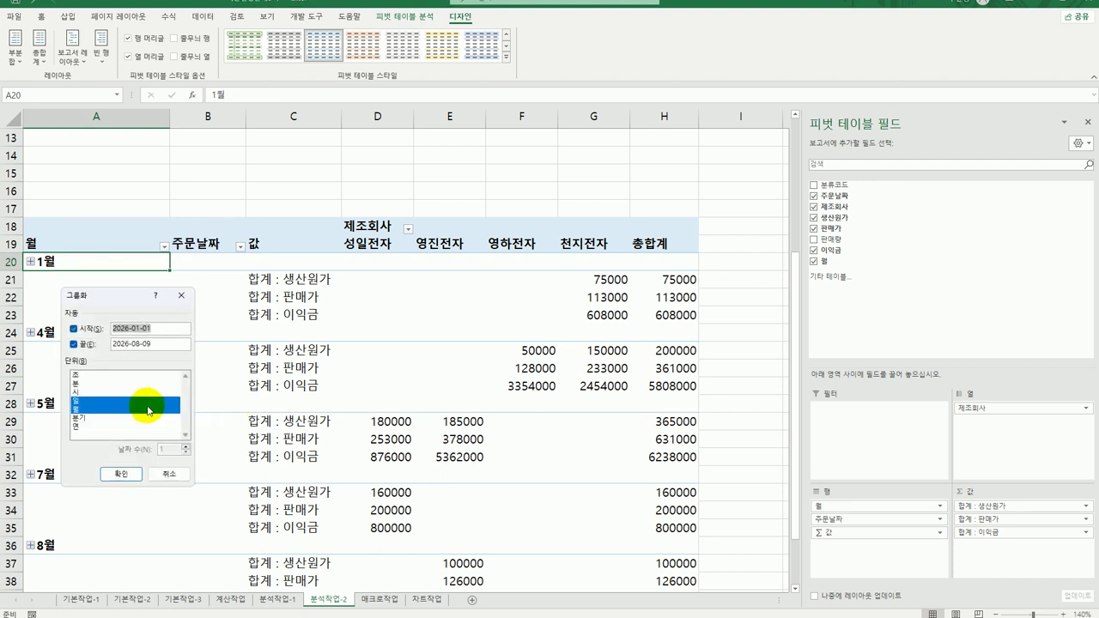
click(109, 401)
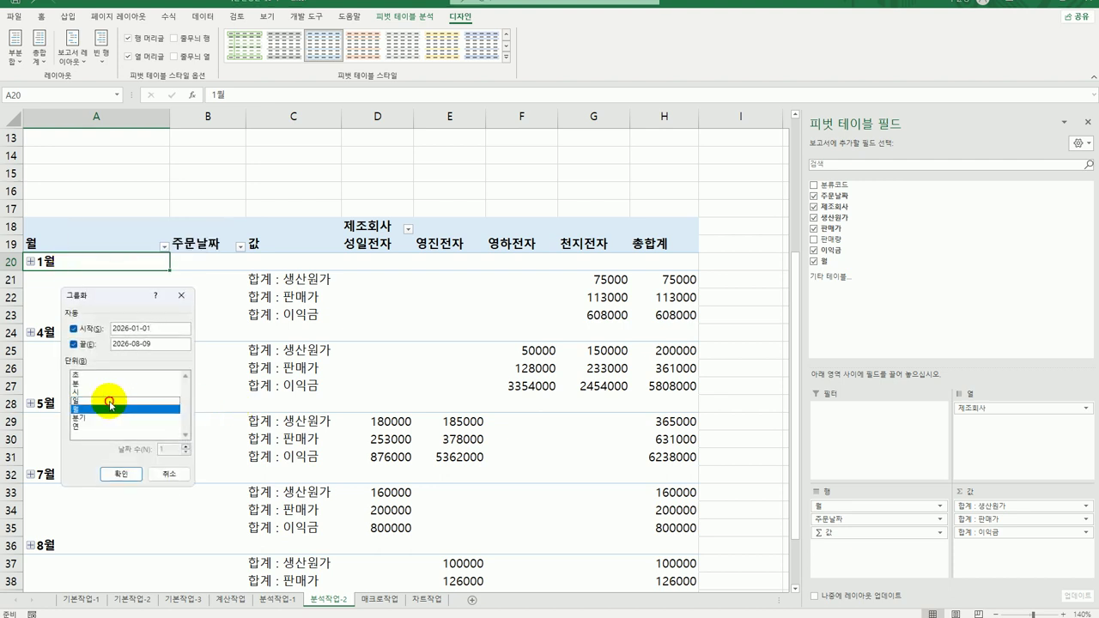
click(121, 475)
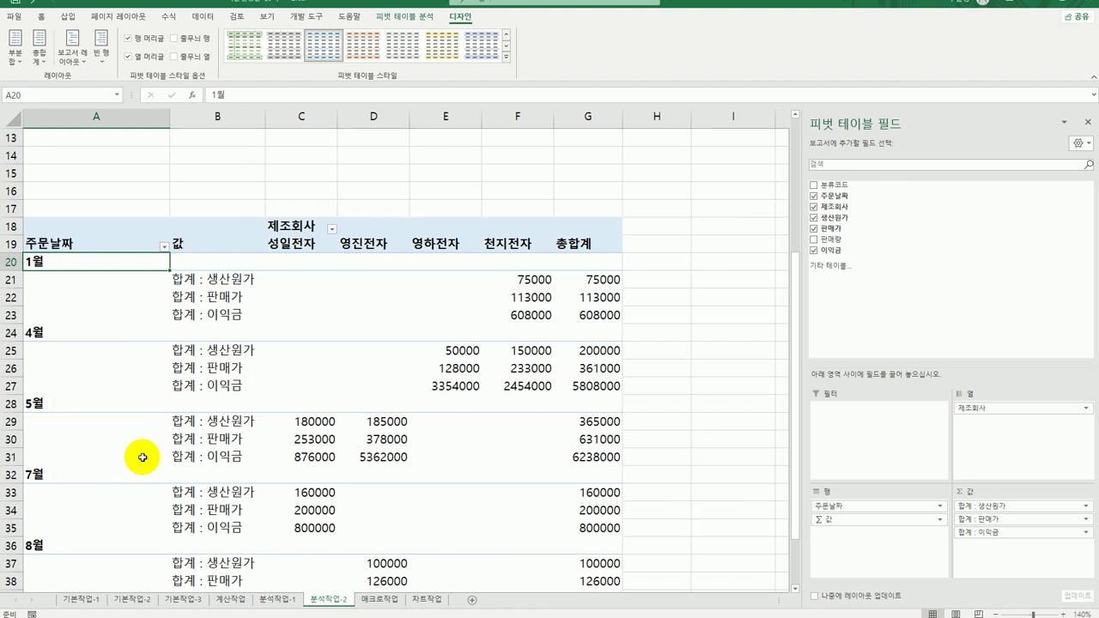
Set the pivot table options to show * in empty cells and hide both row and column grand totals.
scroll(143, 458, down, 1)
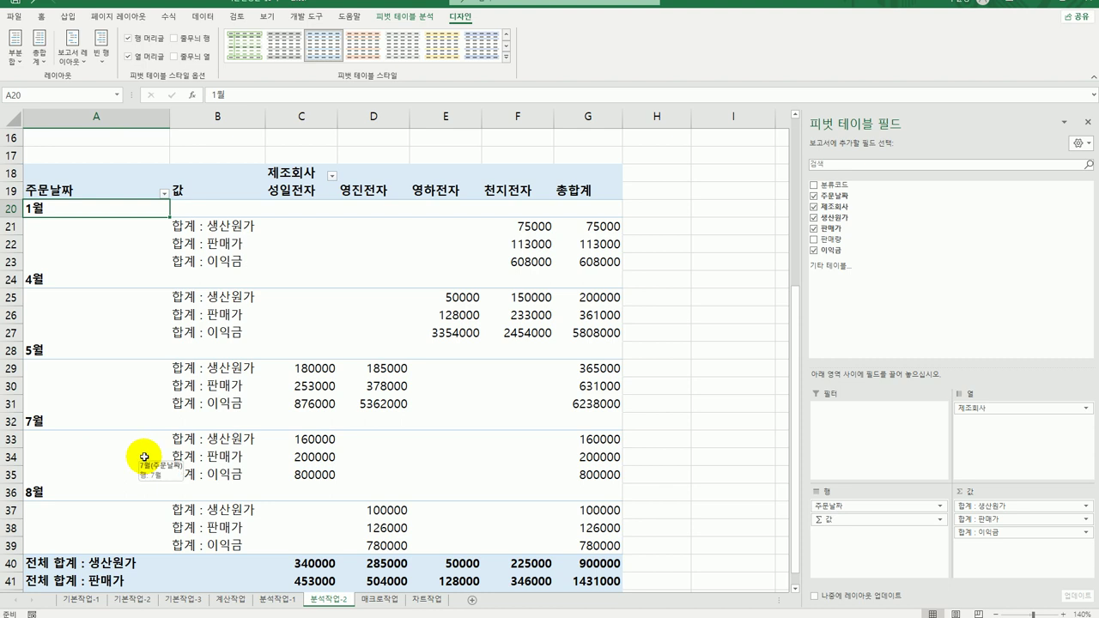
right_click(335, 226)
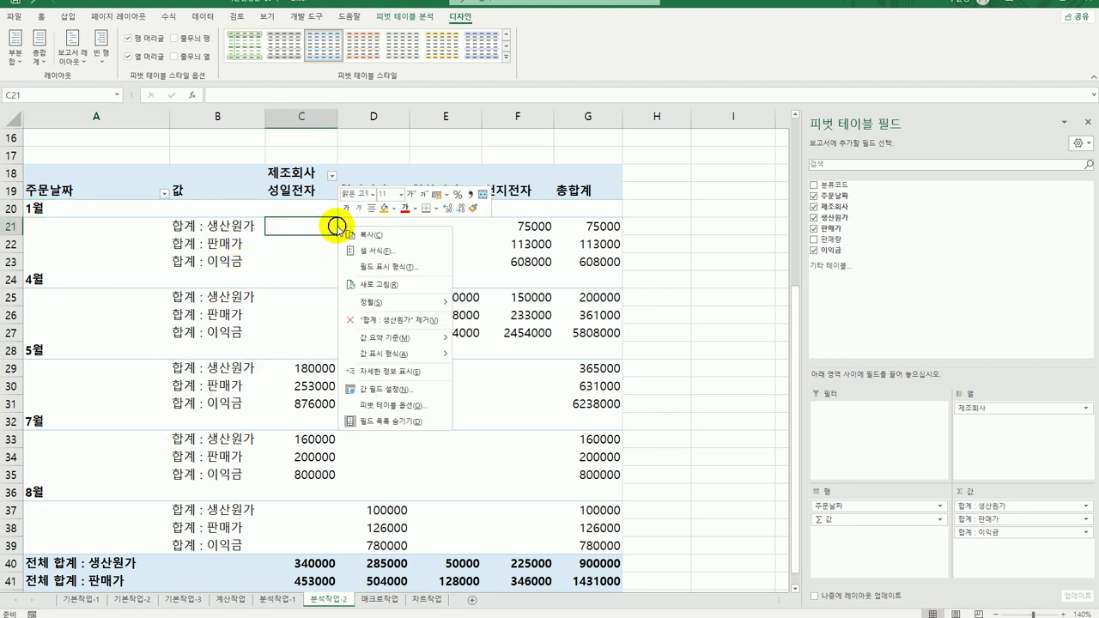
click(410, 408)
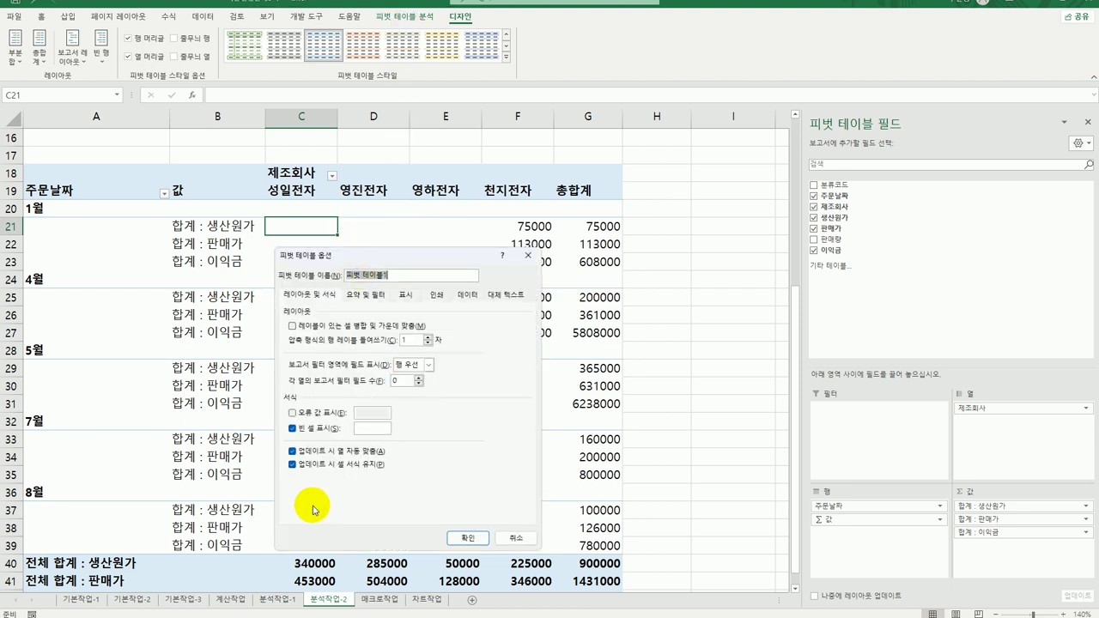
click(370, 426)
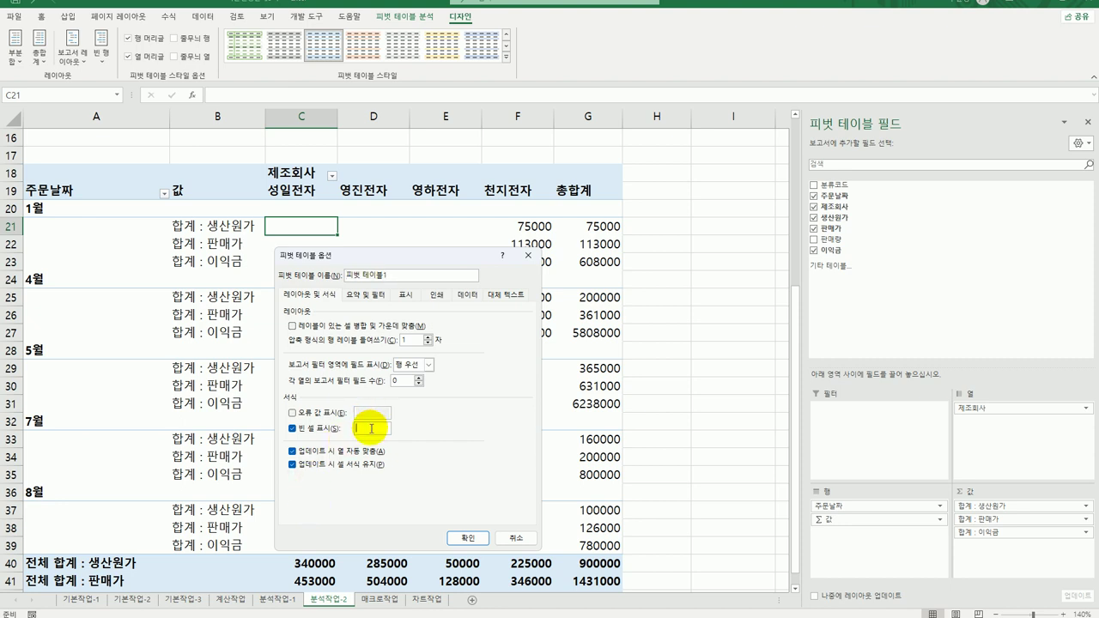
click(357, 295)
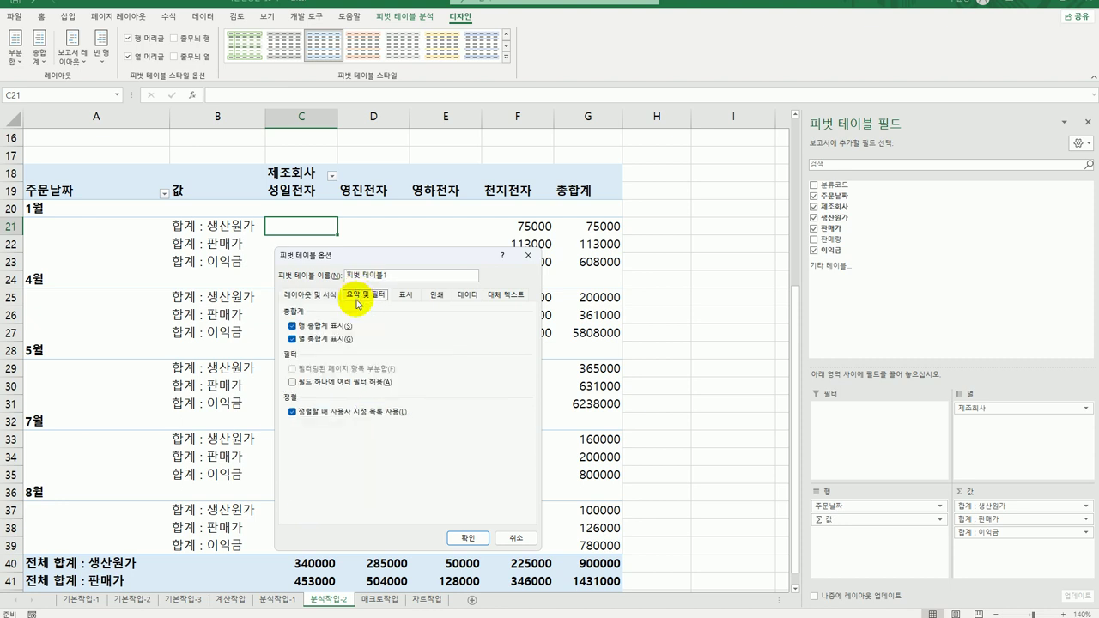
click(319, 326)
click(325, 340)
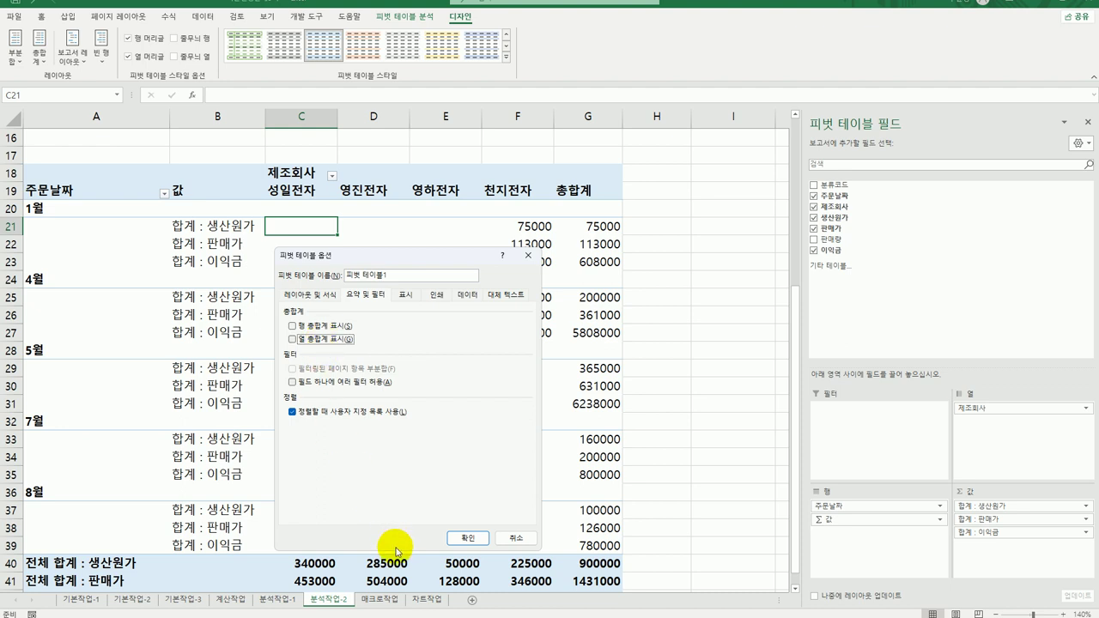
click(457, 540)
click(603, 522)
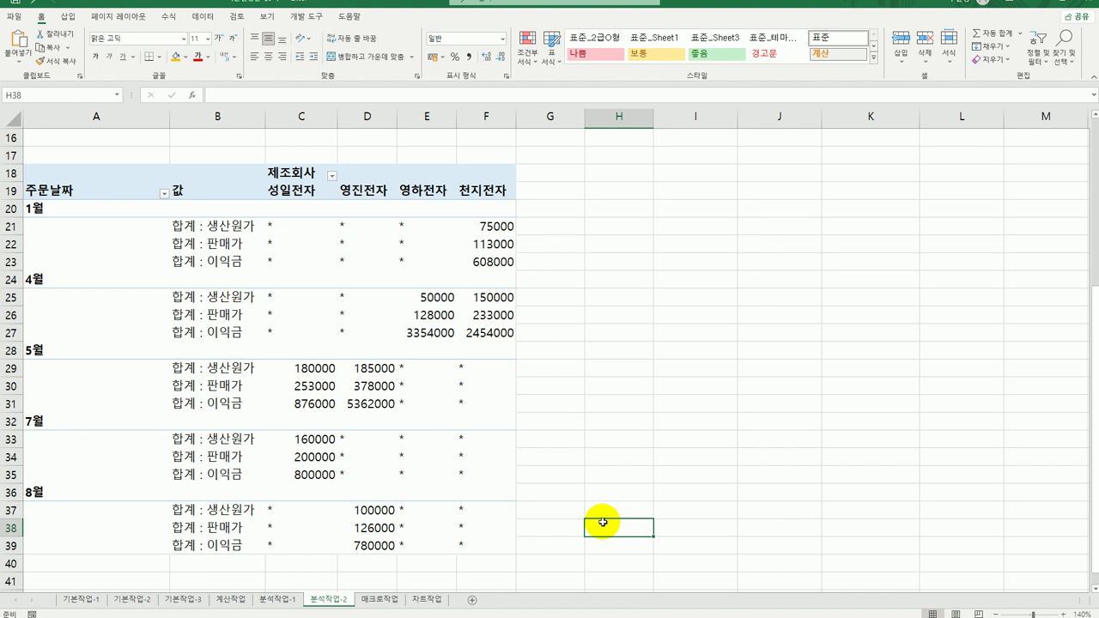
On the 매크로작업 sheet, start recording a macro named 합계계산 stored in the current workbook.
click(380, 598)
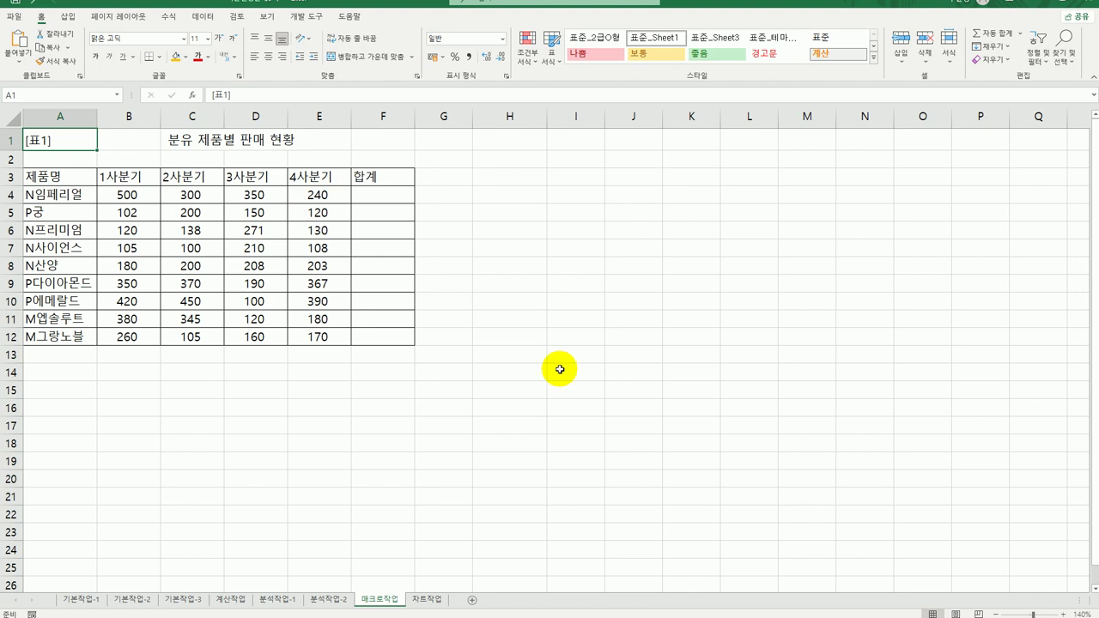
click(564, 317)
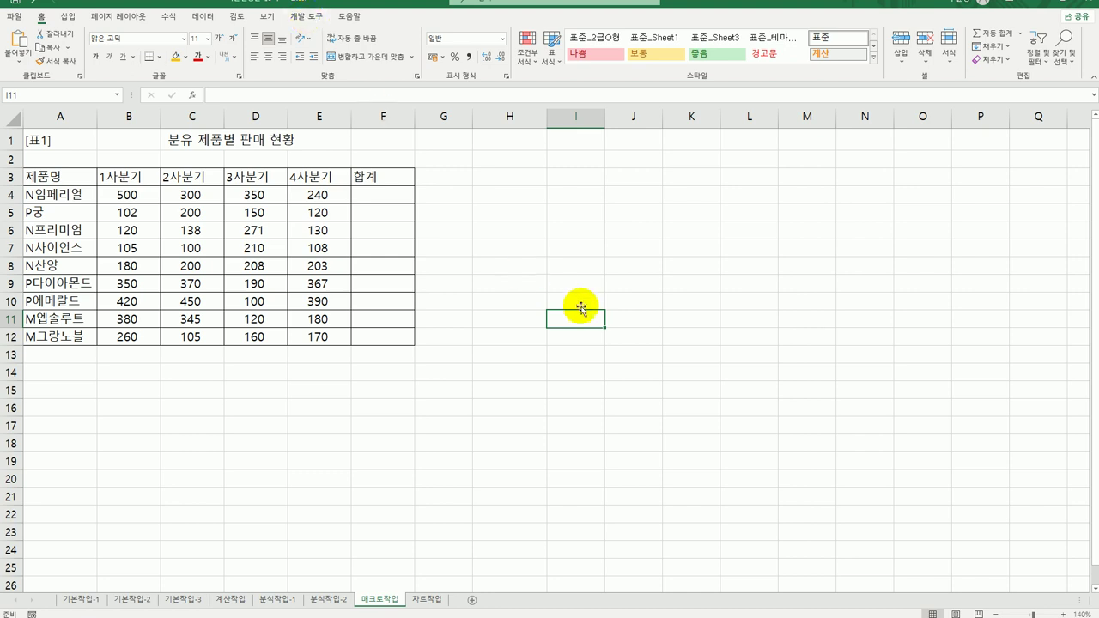
click(427, 441)
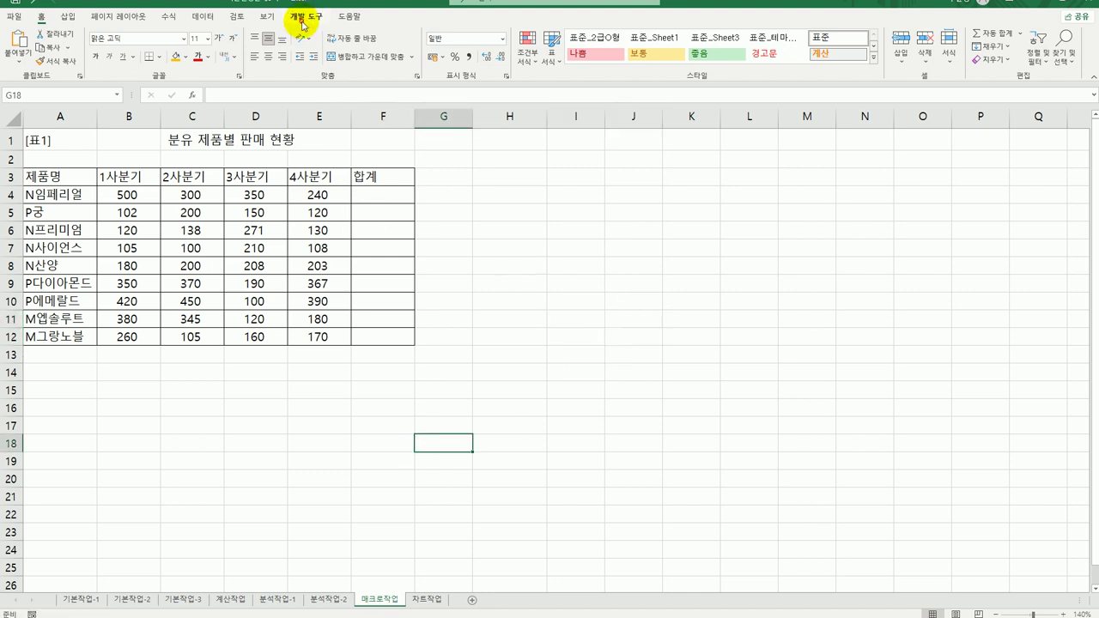
click(305, 15)
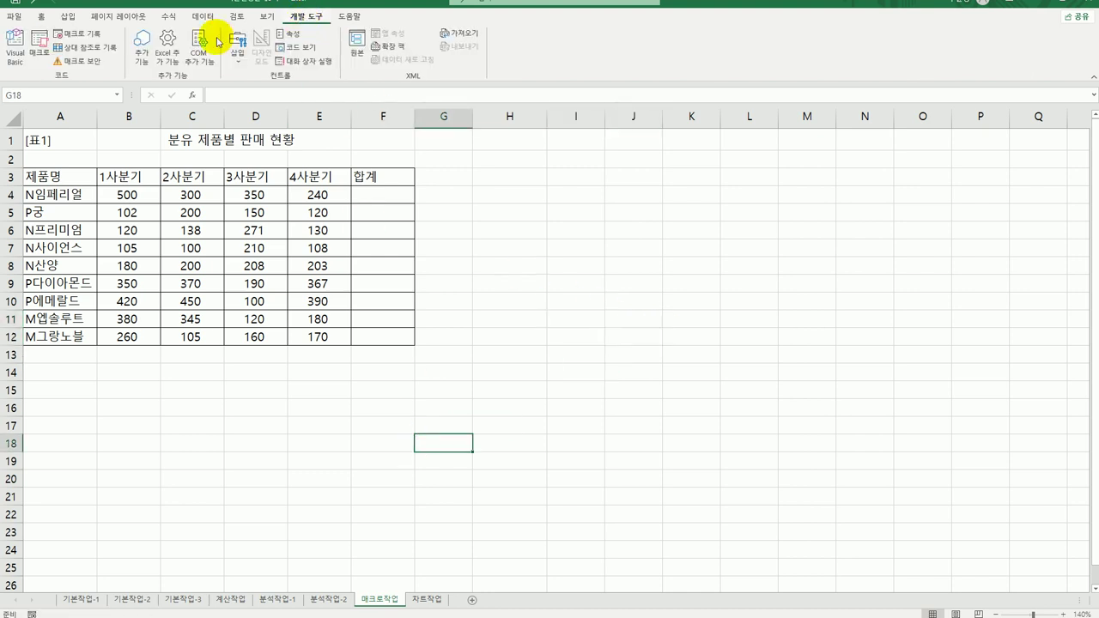
click(92, 39)
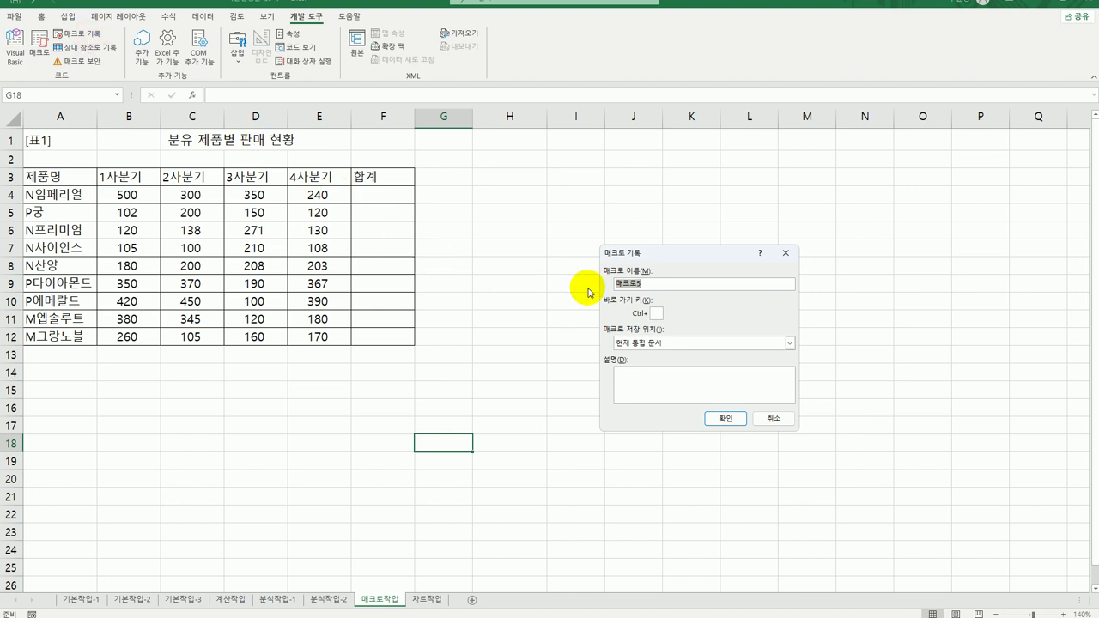
text(합계)
text(계사)
text(ㄴ)
click(720, 421)
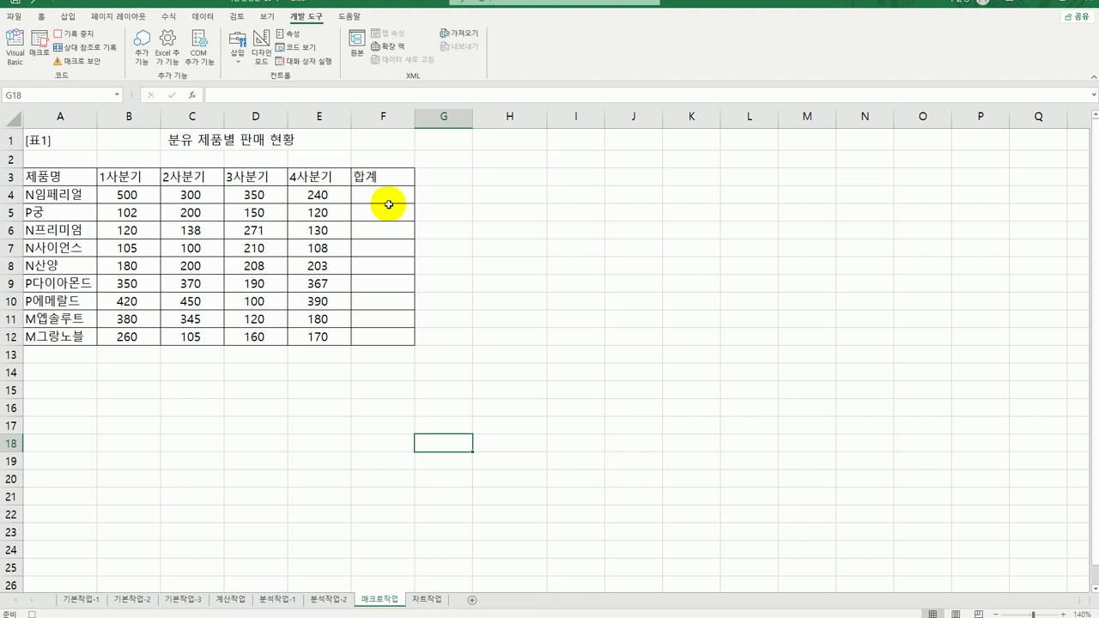
Fill the 합계 column with AutoSum over B4:F12 and stop recording the macro.
drag(127, 196, 378, 340)
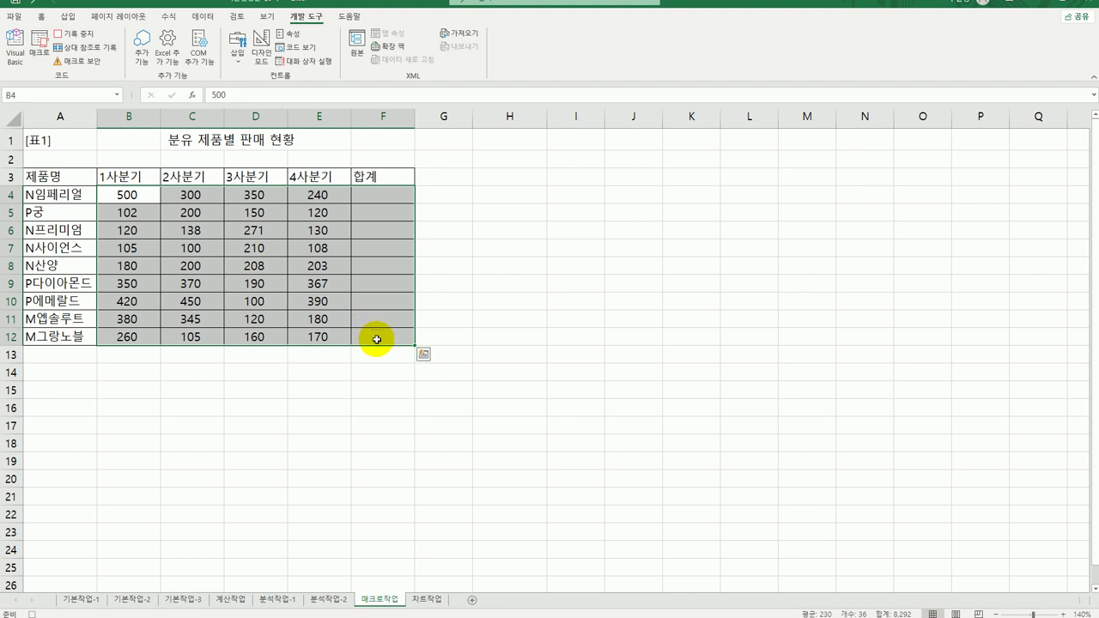
click(169, 19)
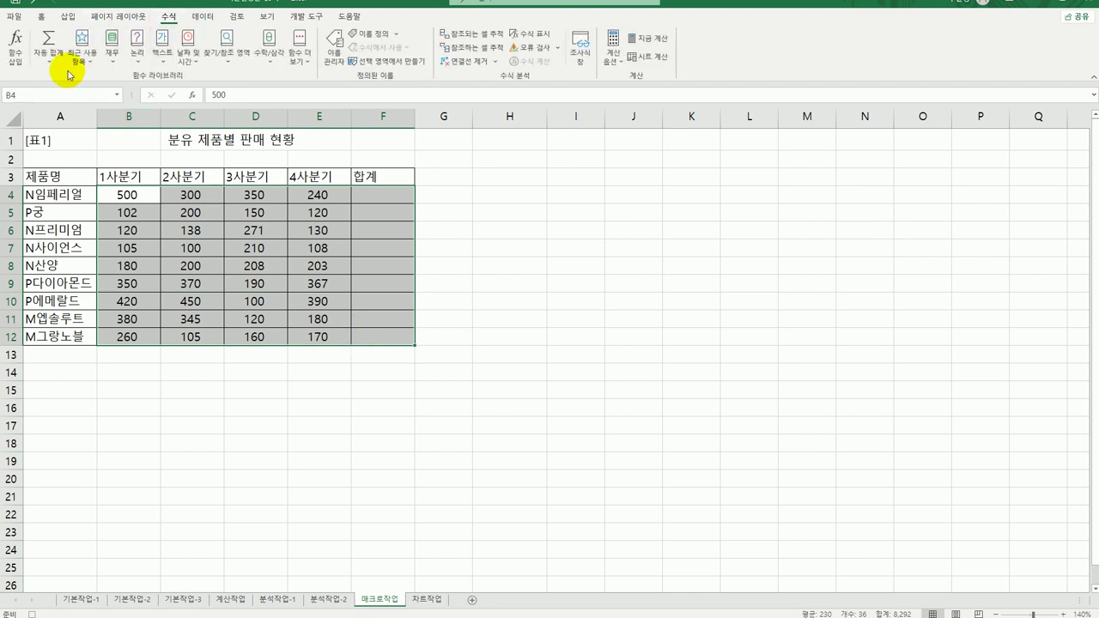
click(47, 39)
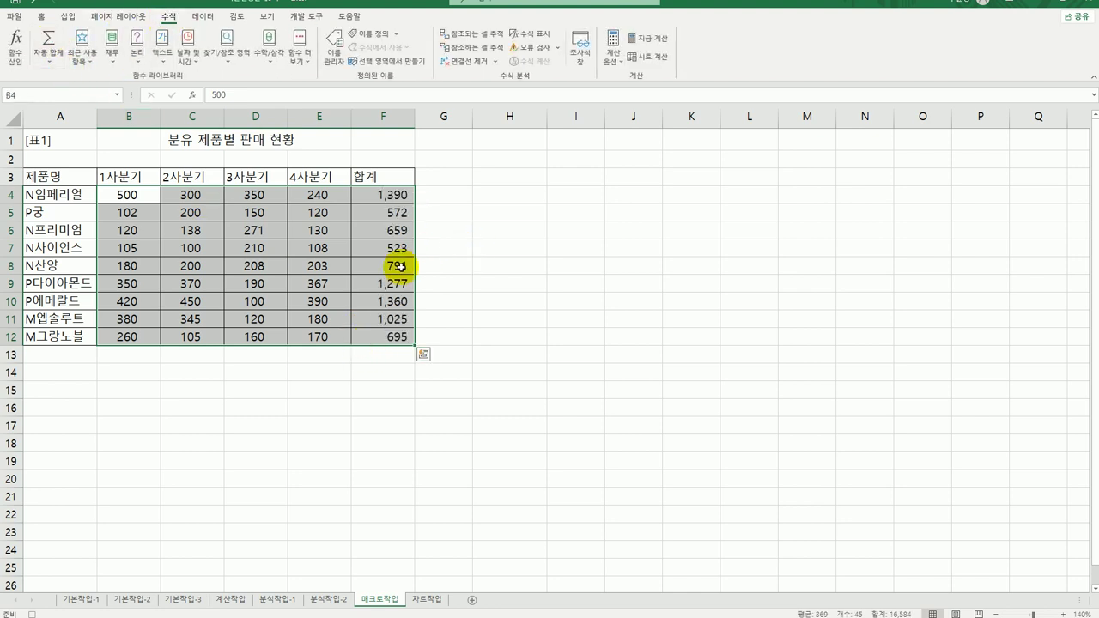
click(383, 341)
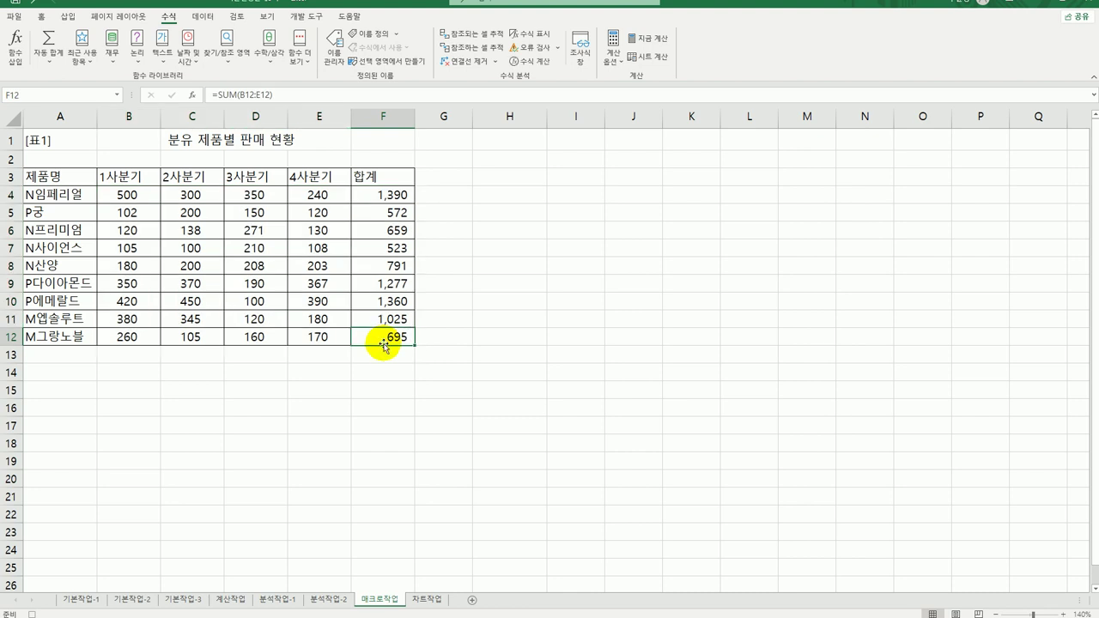
click(305, 16)
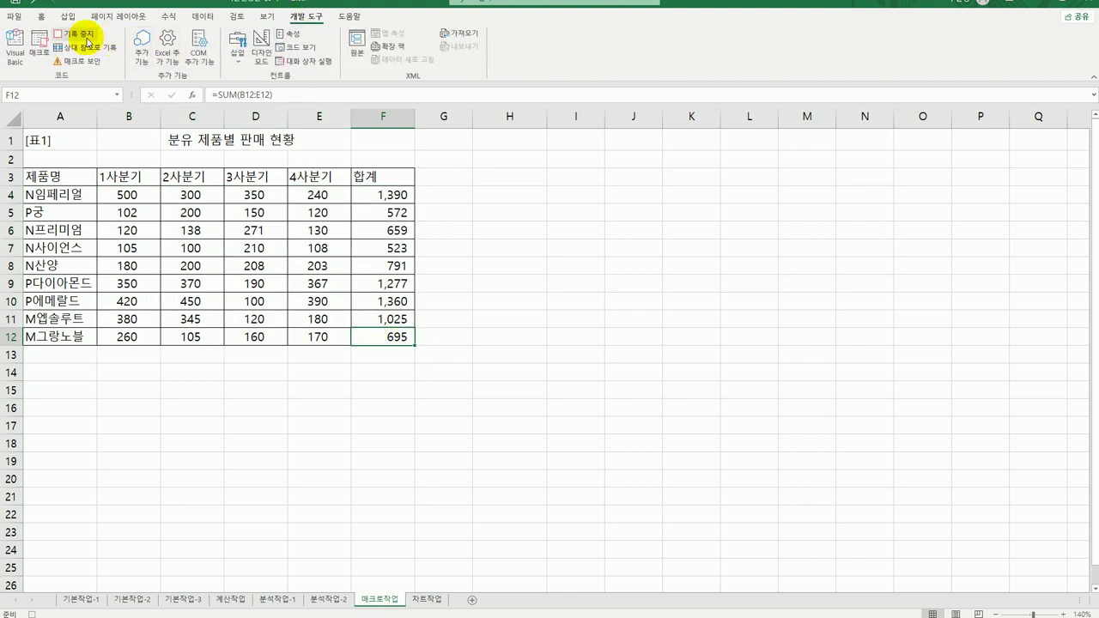
click(76, 33)
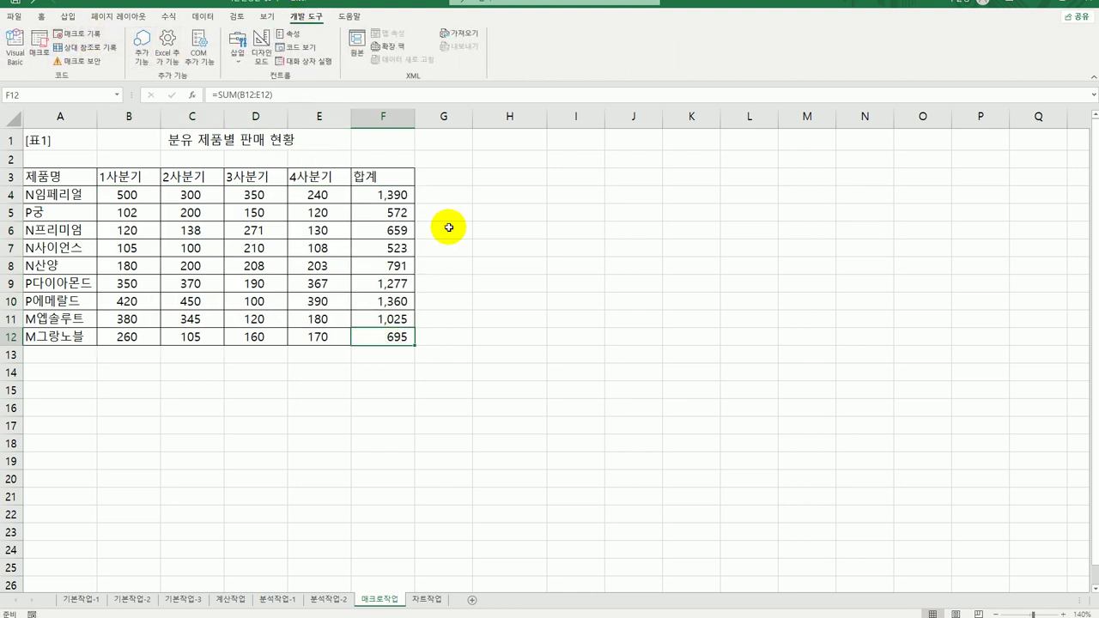
Draw an ellipse snapped to cells H3:H6 and label it 합계.
click(611, 410)
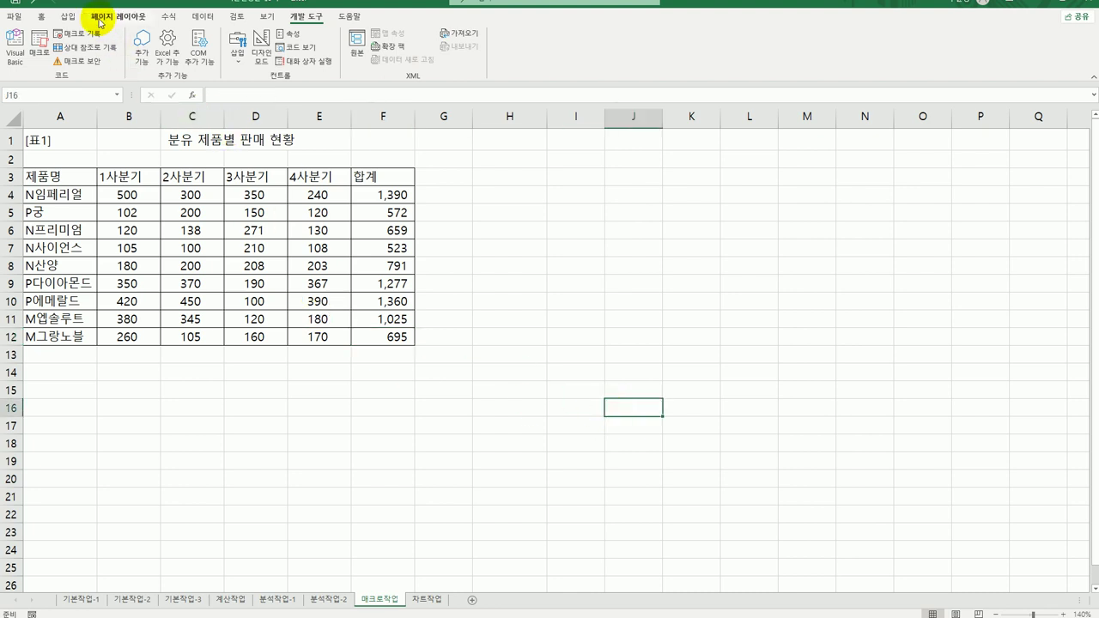
click(68, 16)
click(135, 44)
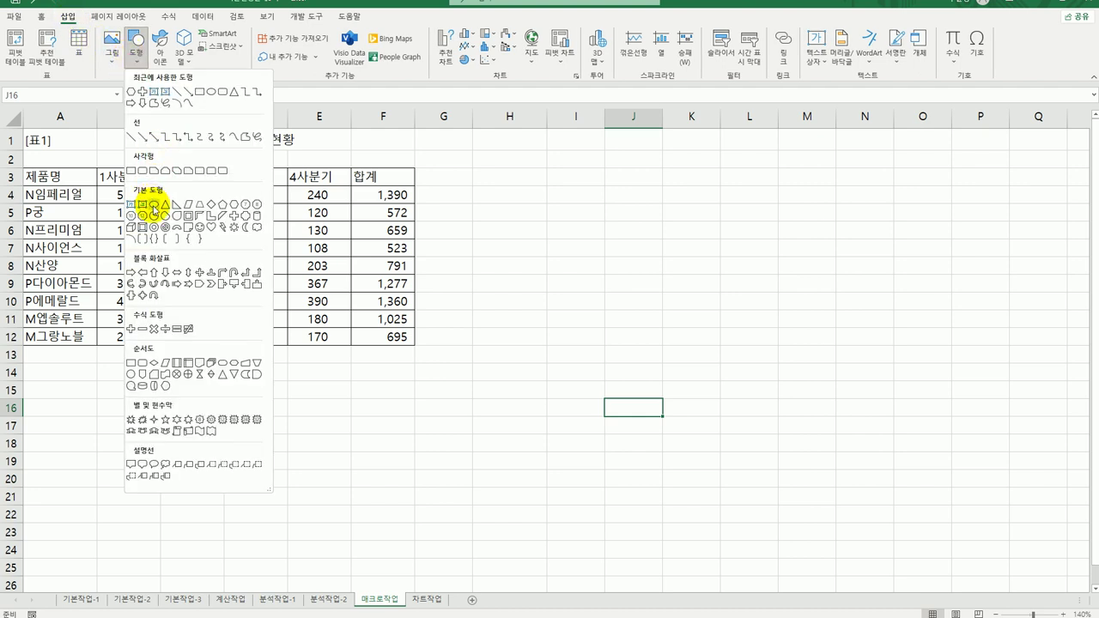
click(154, 206)
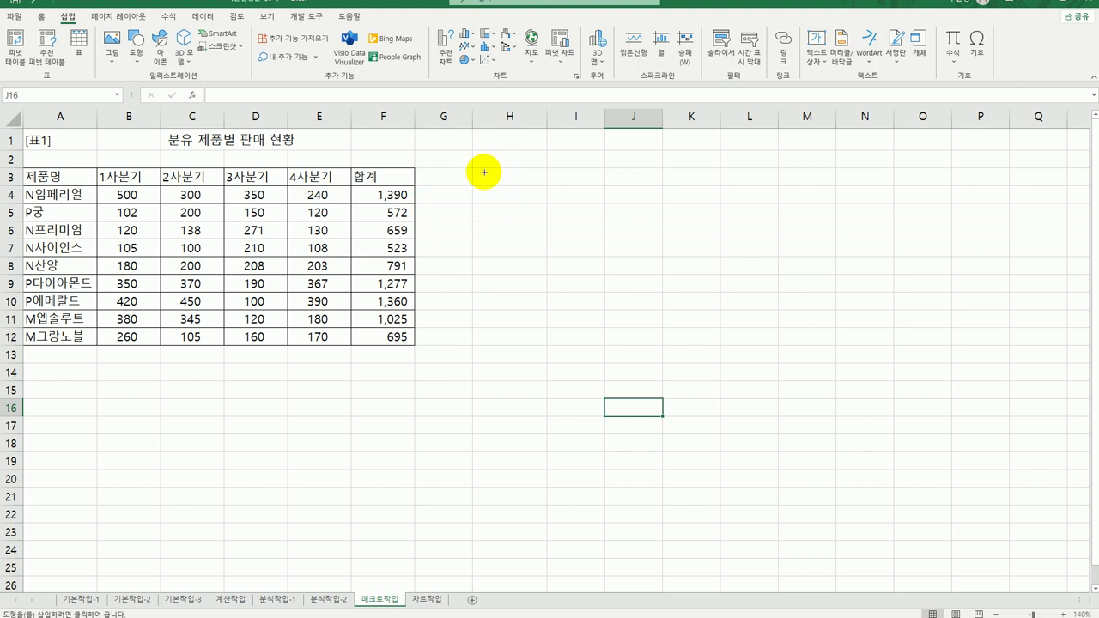
key(alt)
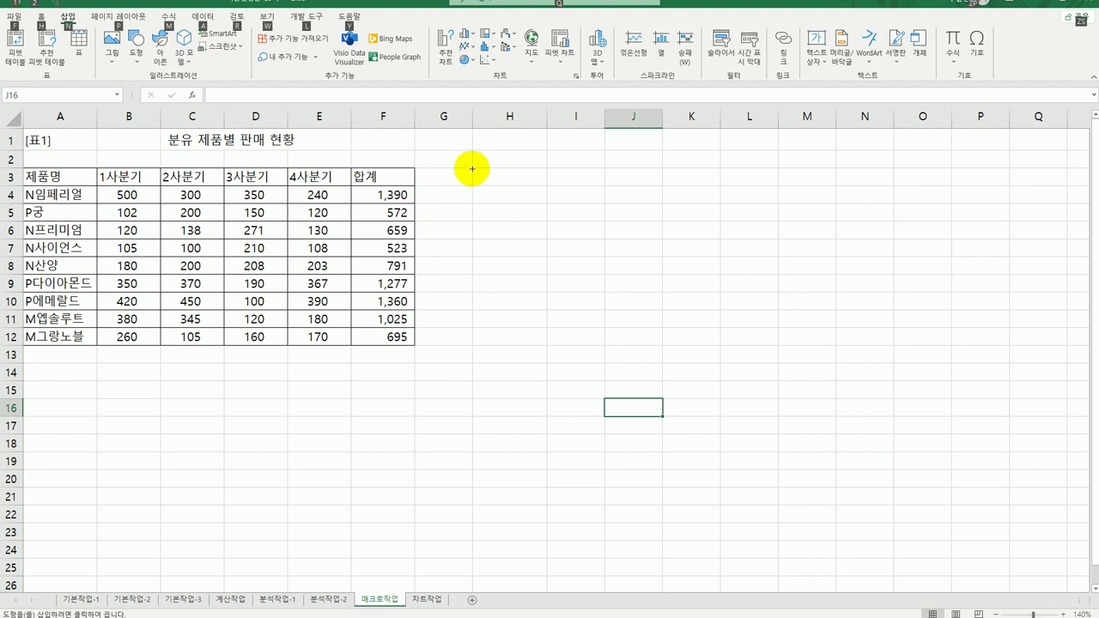
drag(472, 169, 527, 234)
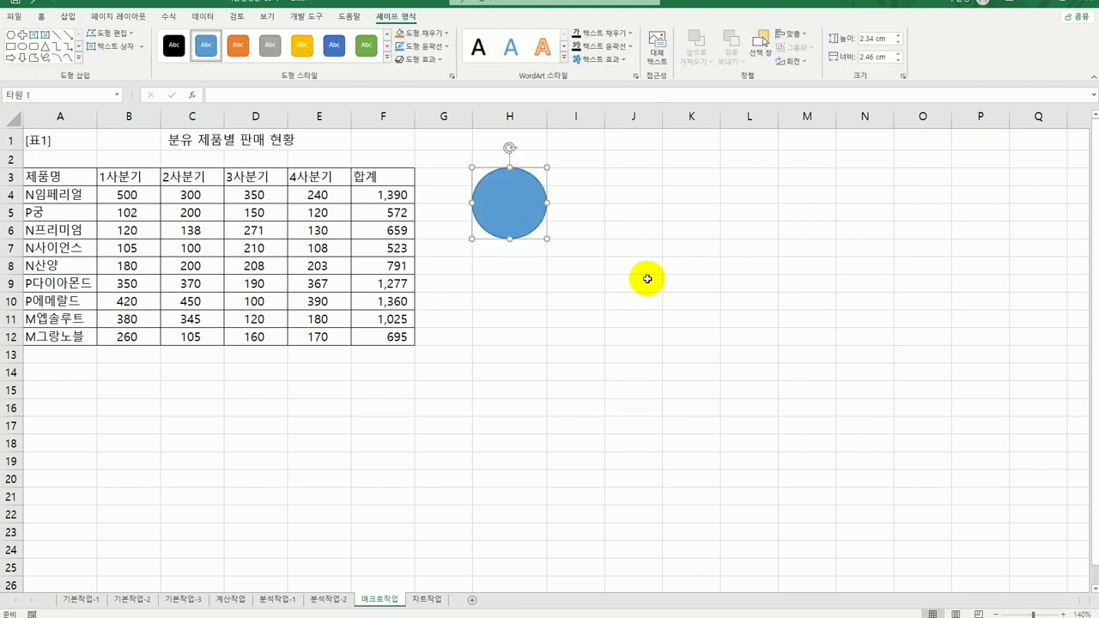
text(합ㄱㅖ)
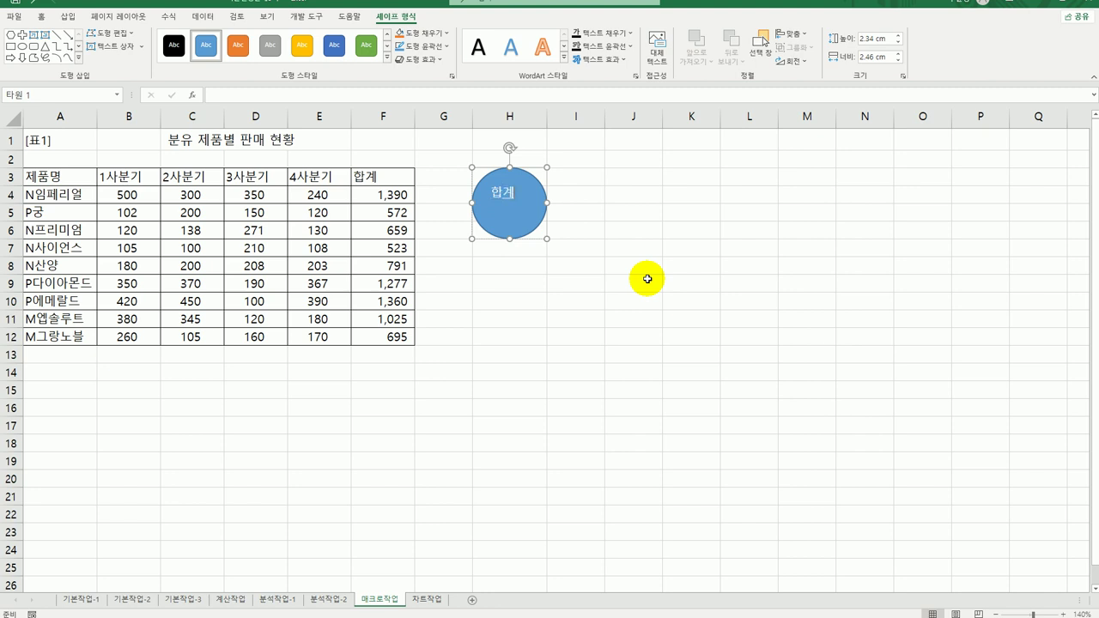
Assign the 합계계산 macro to the 합계 ellipse.
right_click(525, 226)
click(611, 440)
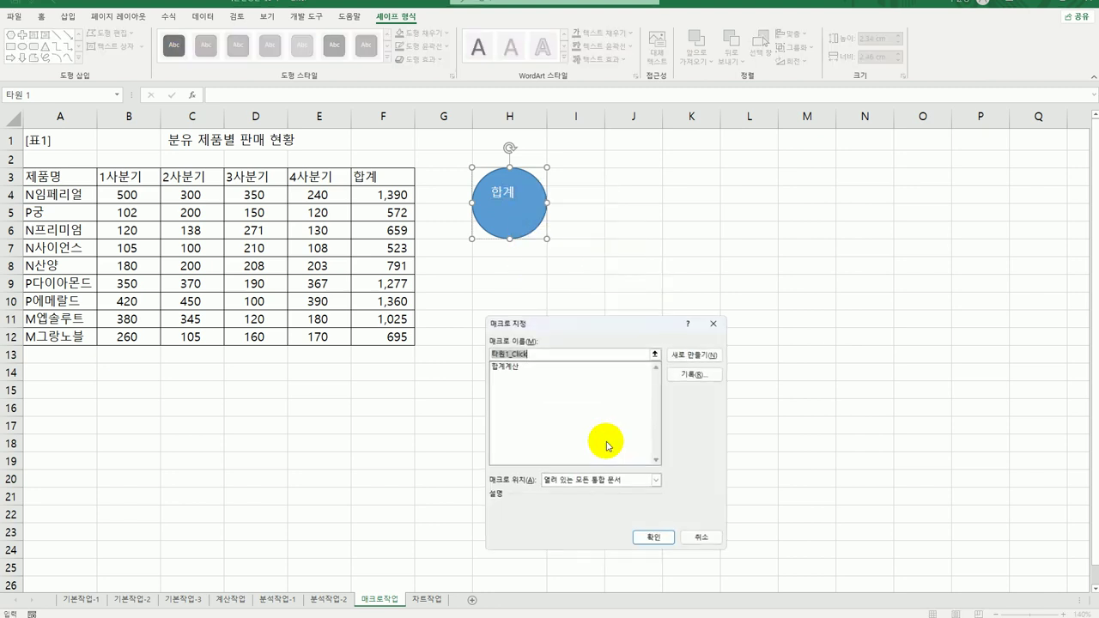
click(525, 367)
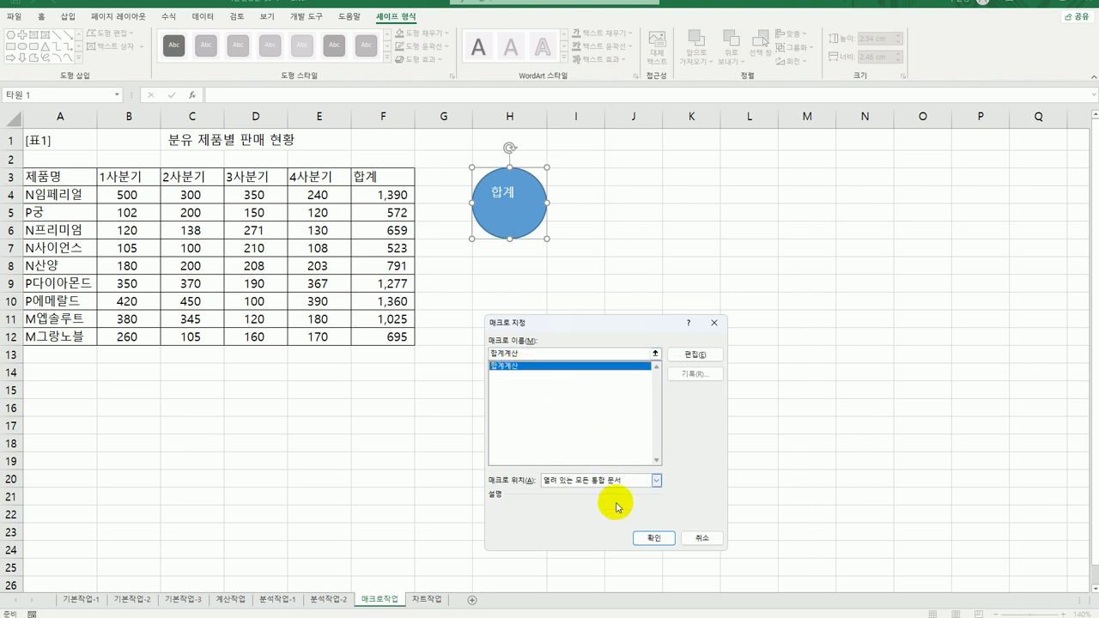
click(650, 538)
click(701, 443)
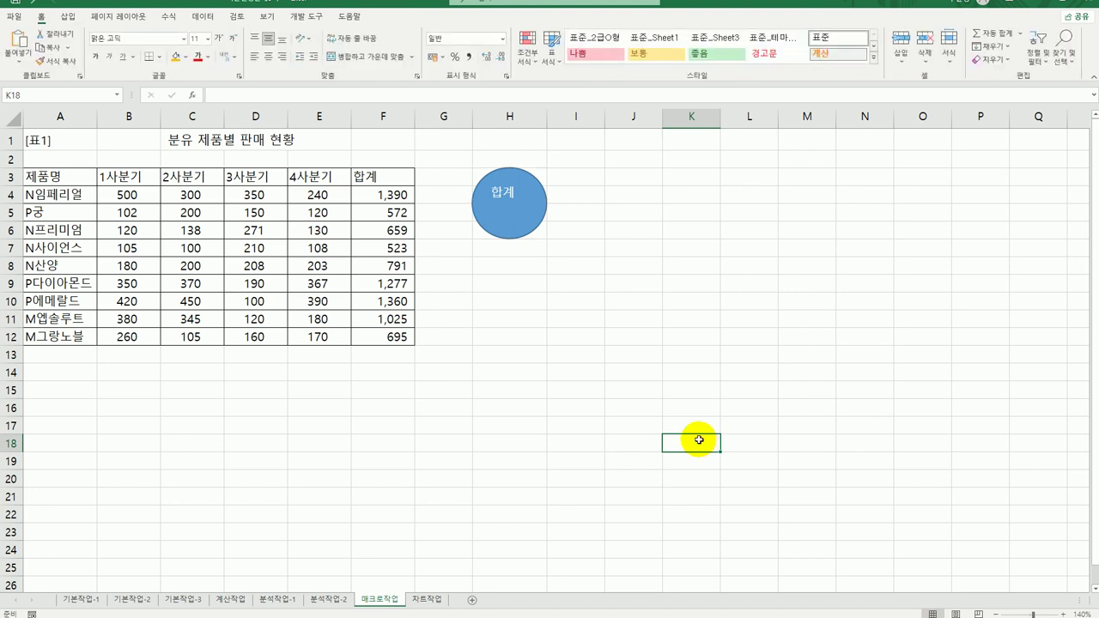
Start recording a macro named 서식지정 stored in the current workbook.
click(697, 249)
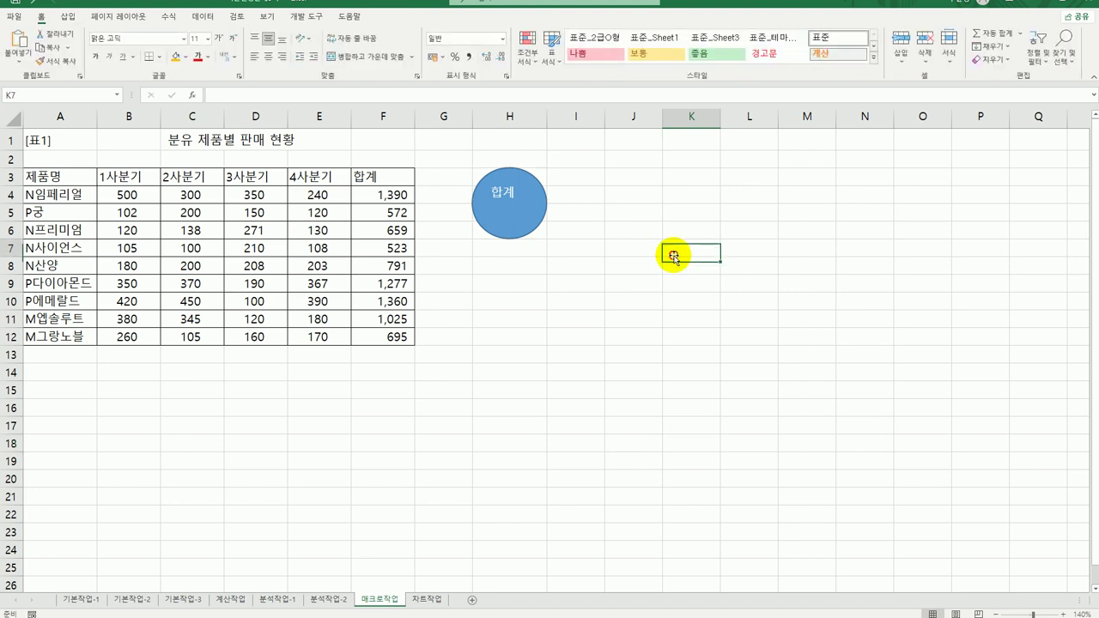
click(299, 17)
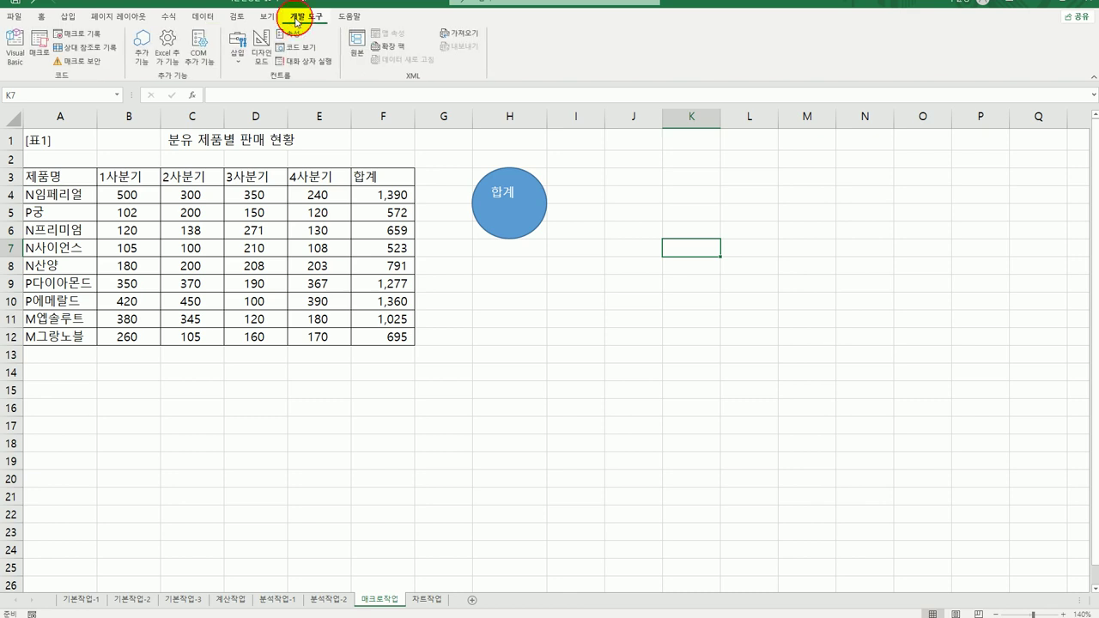
click(75, 33)
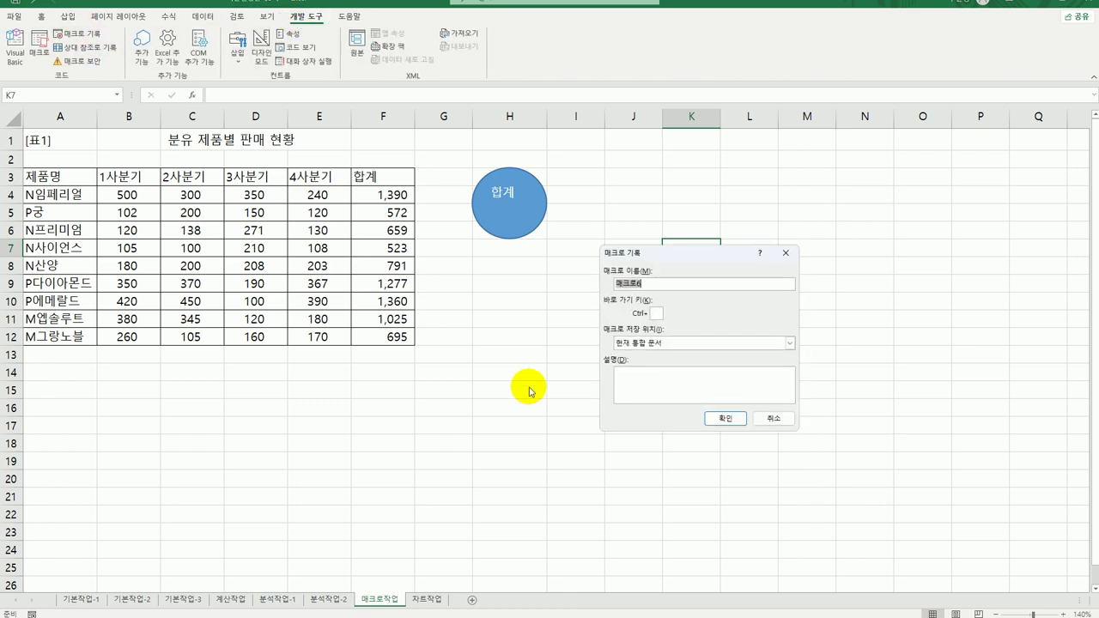
text(서식지정)
click(709, 418)
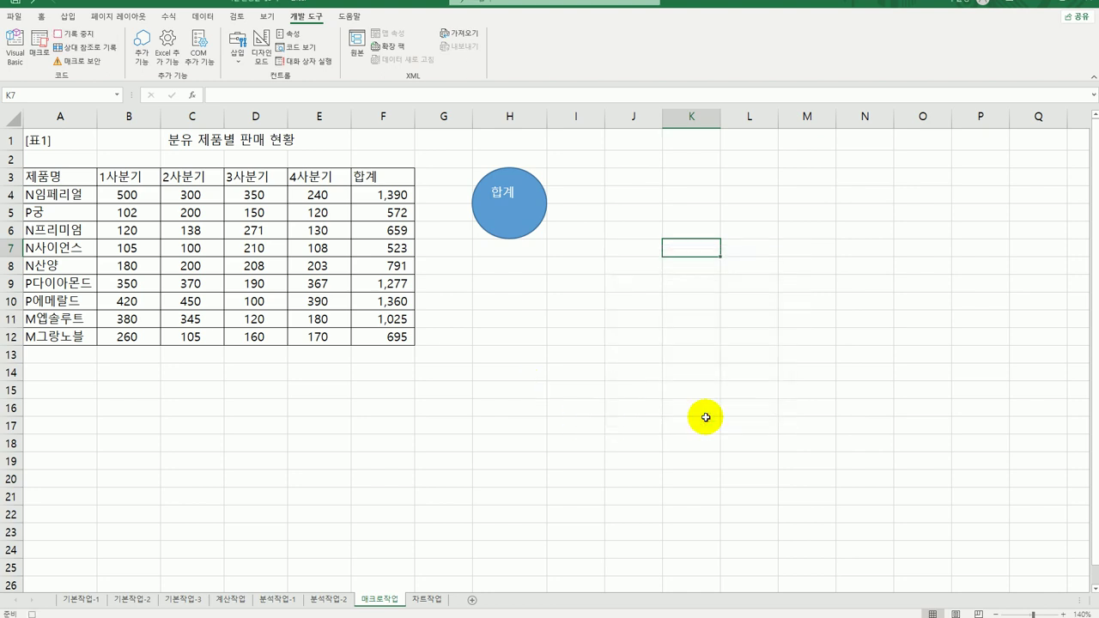
Center the header cells A3:F3 horizontally.
click(59, 176)
drag(163, 178, 378, 176)
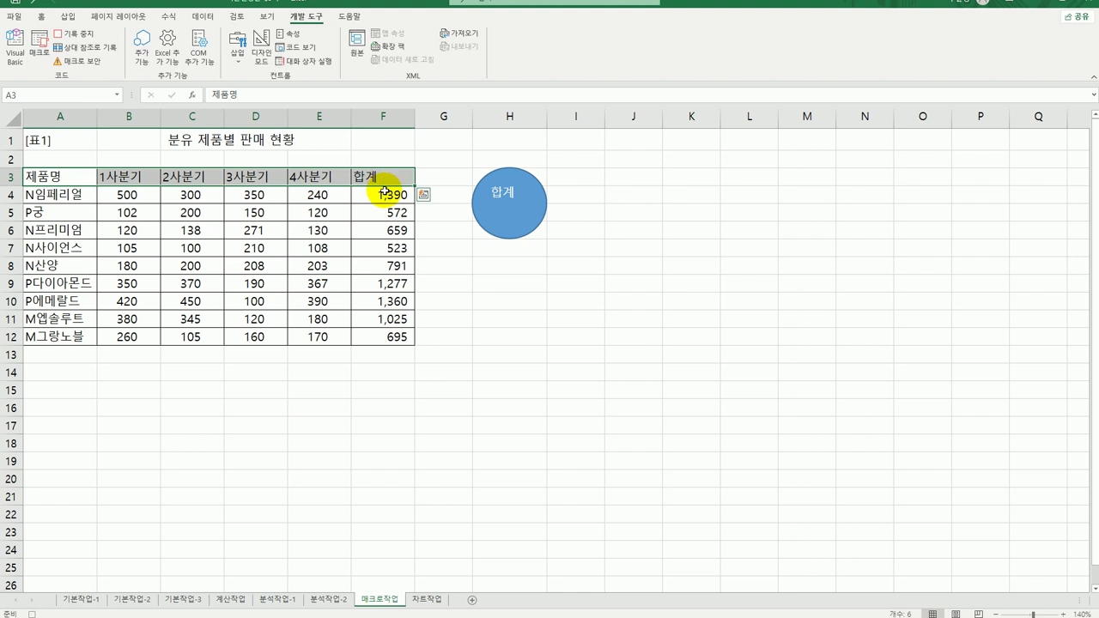
click(40, 15)
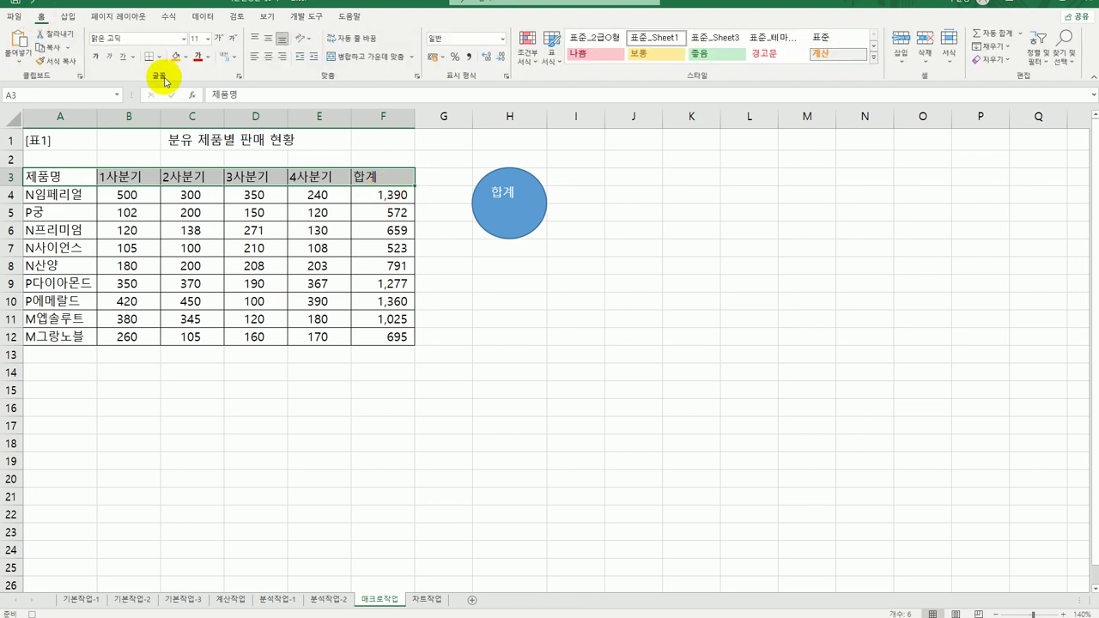
click(266, 57)
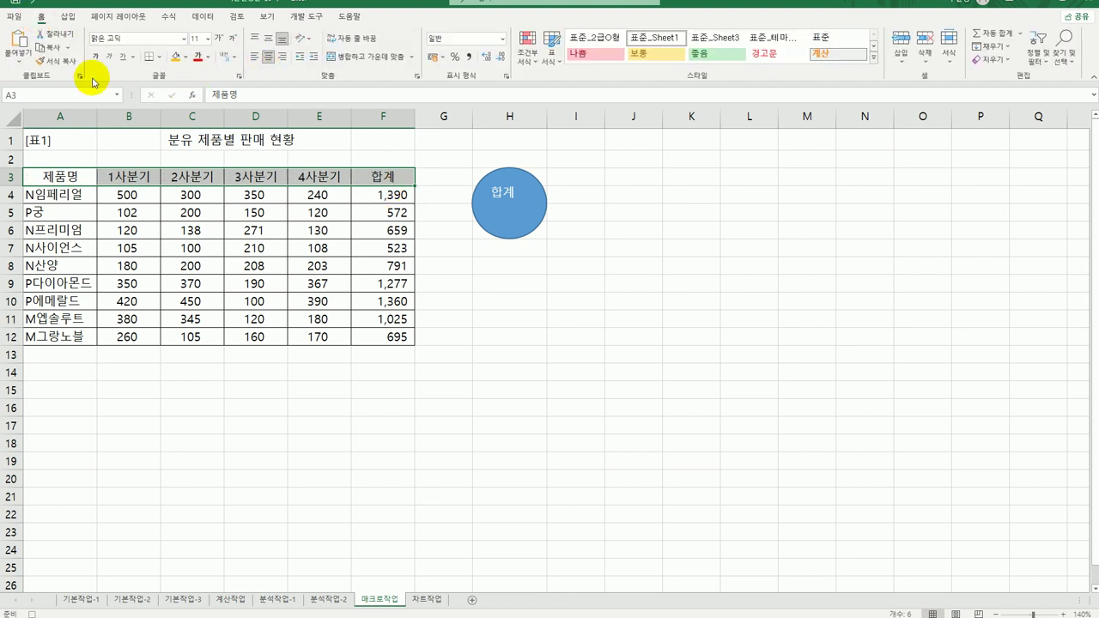
Bold the header cells A3:F3 and stop recording the 서식지정 macro.
click(96, 56)
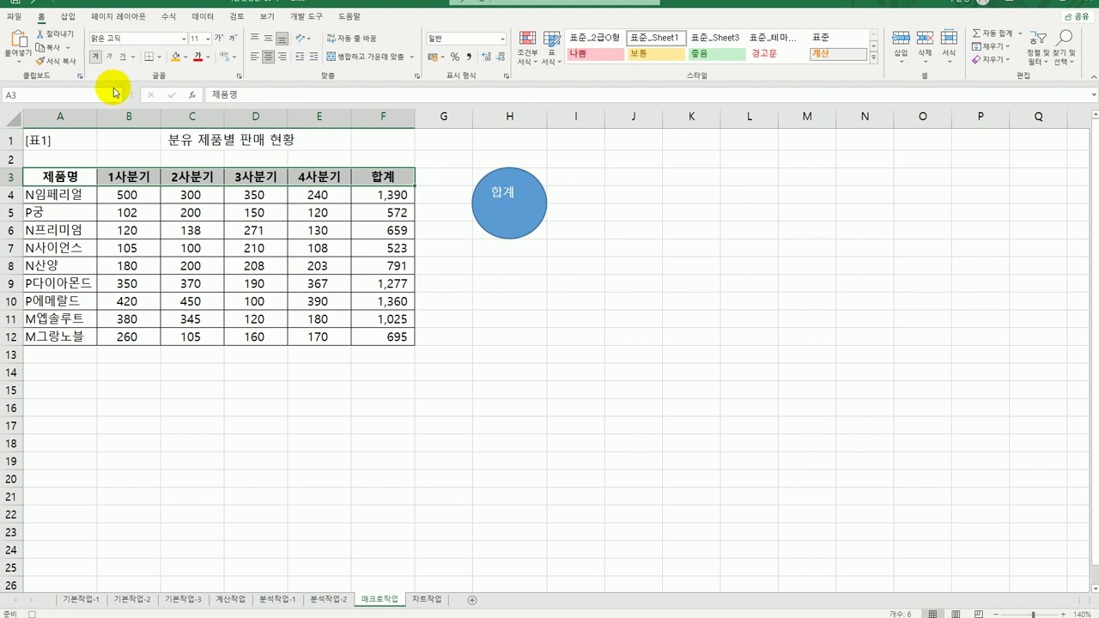
click(368, 175)
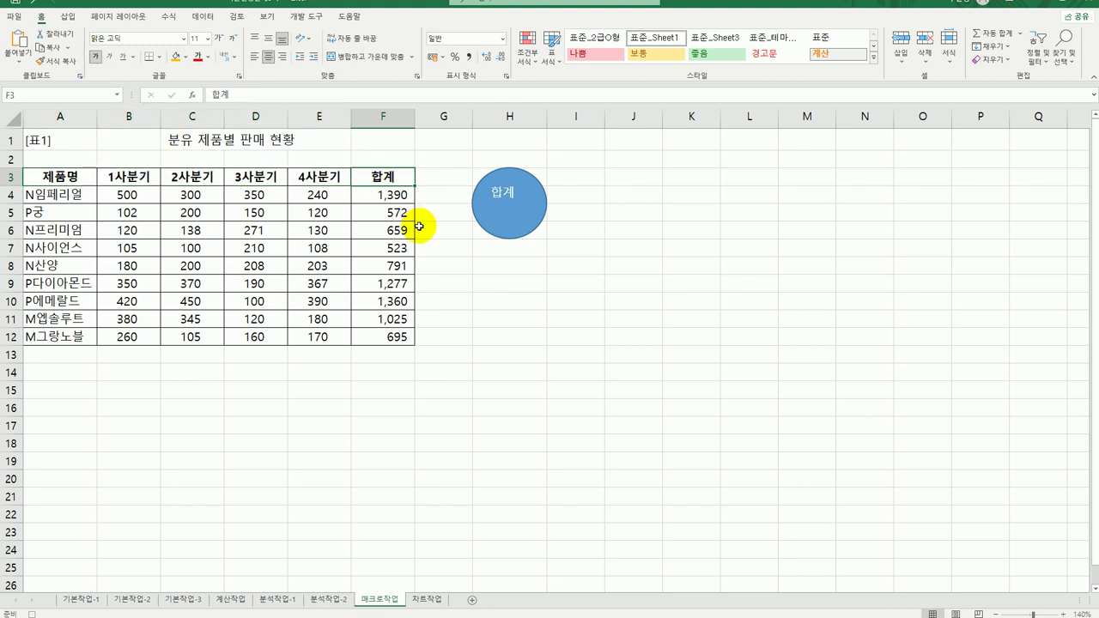
click(304, 15)
click(87, 36)
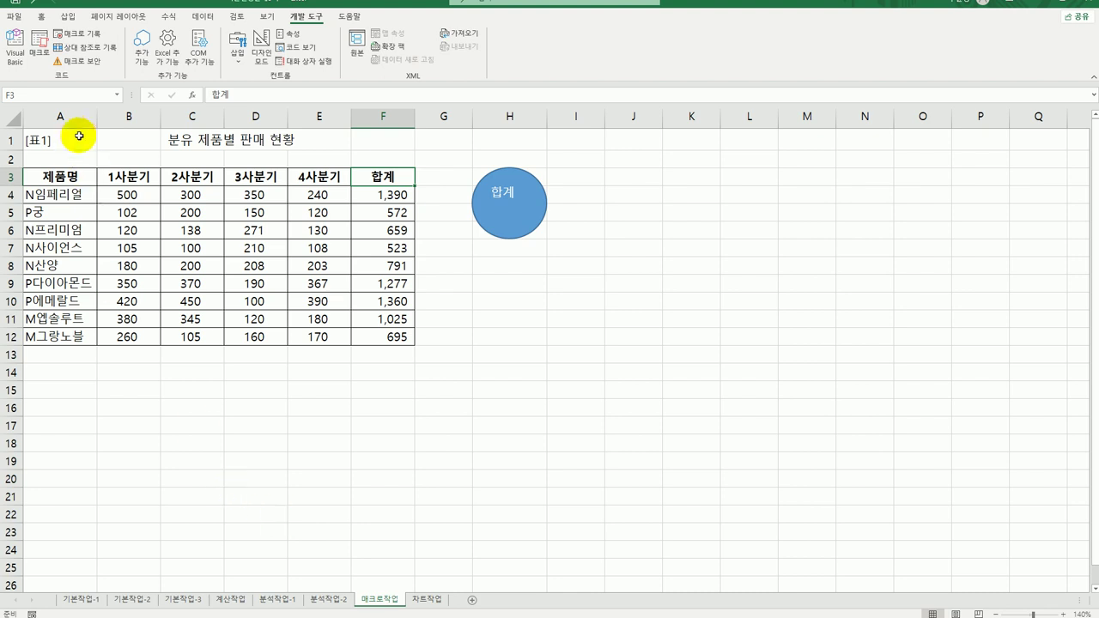
Draw a cross shape snapped to cells H8:H11 and label it 서식.
click(68, 16)
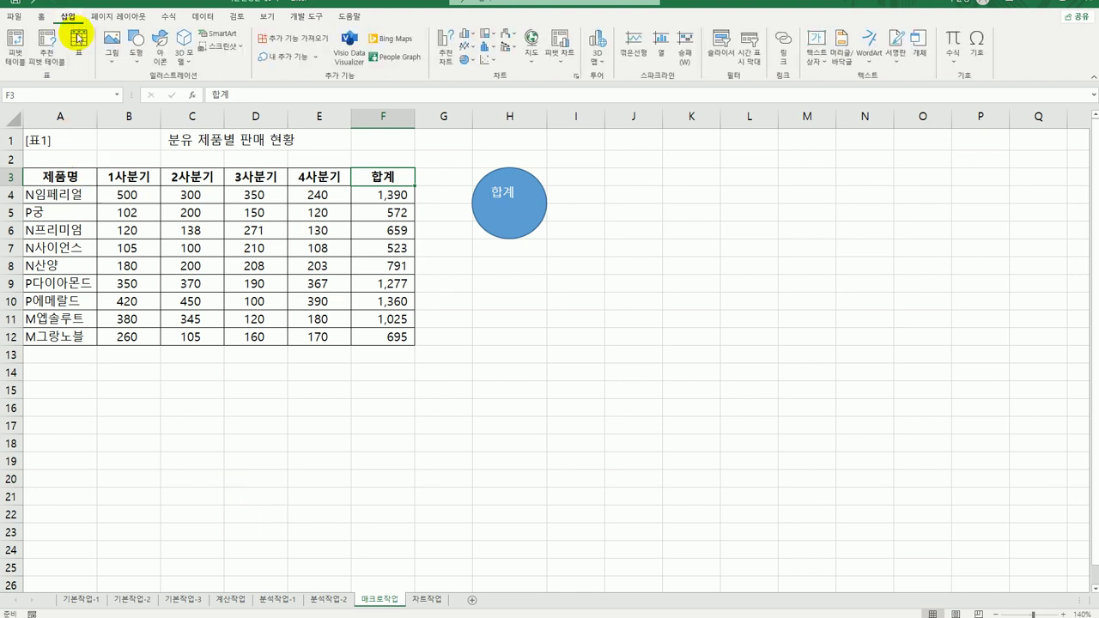
click(136, 44)
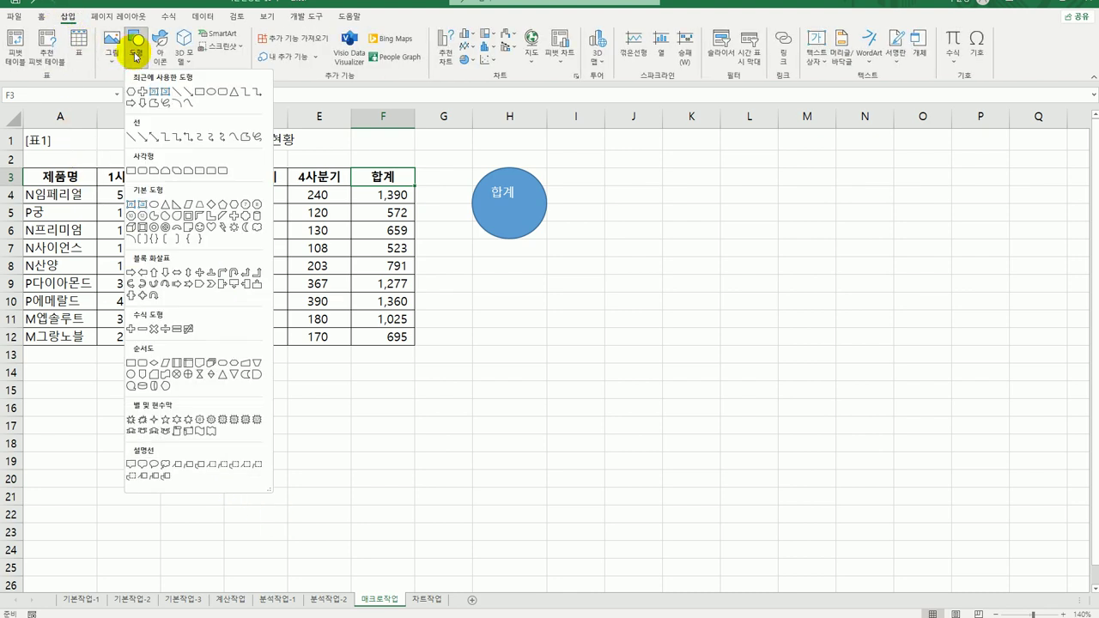
click(235, 216)
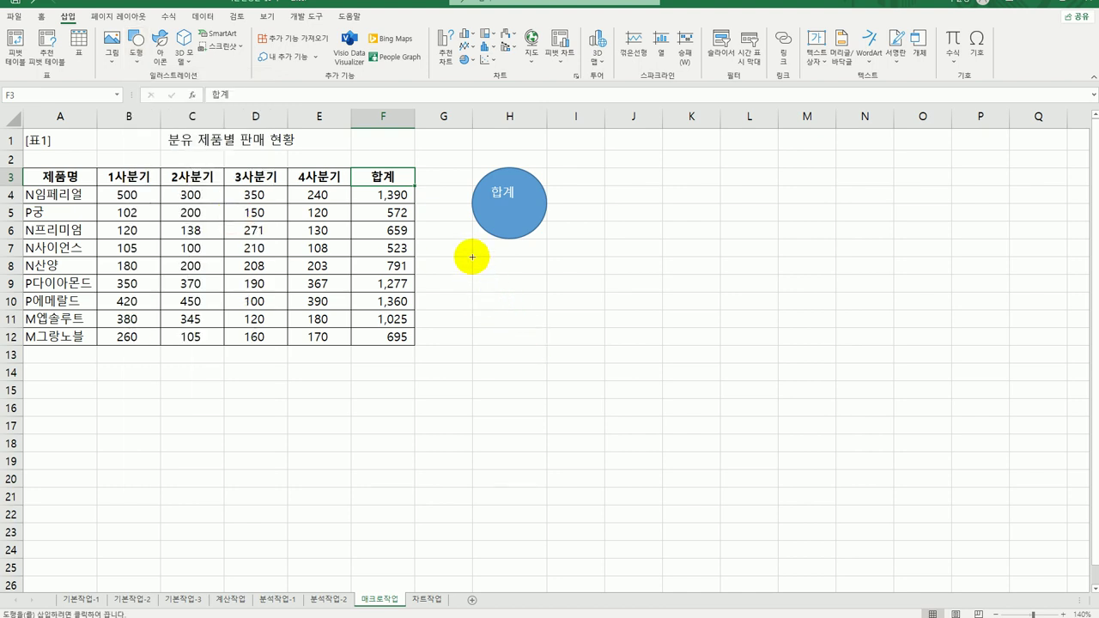
mouse_move(472, 256)
mouse_down()
mouse_move(546, 273)
mouse_move(512, 307)
mouse_move(515, 327)
mouse_up()
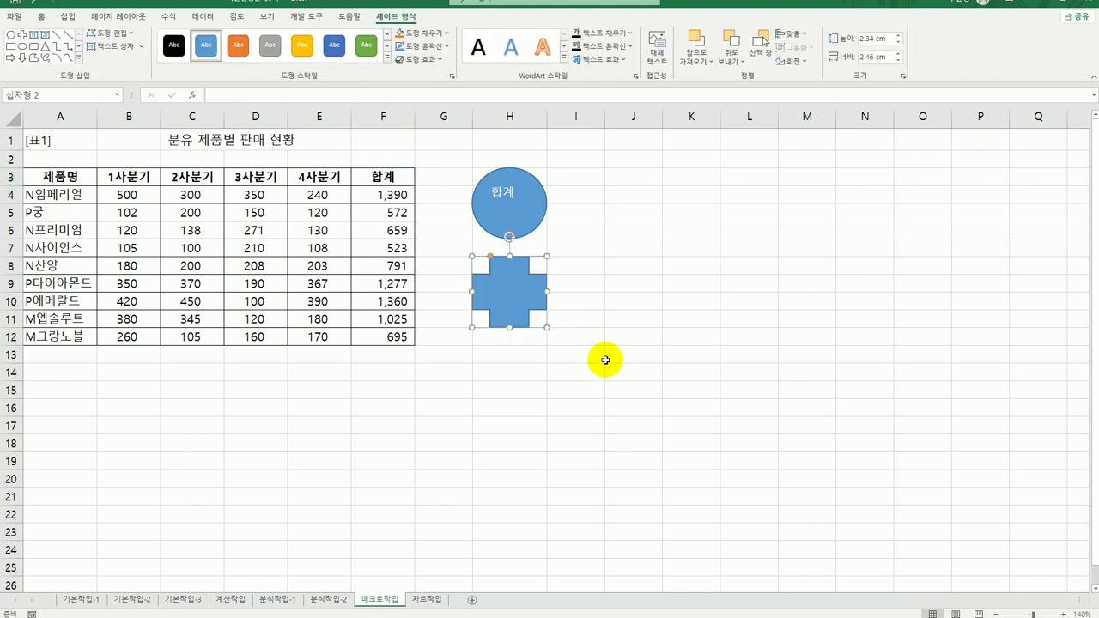
text(서식)
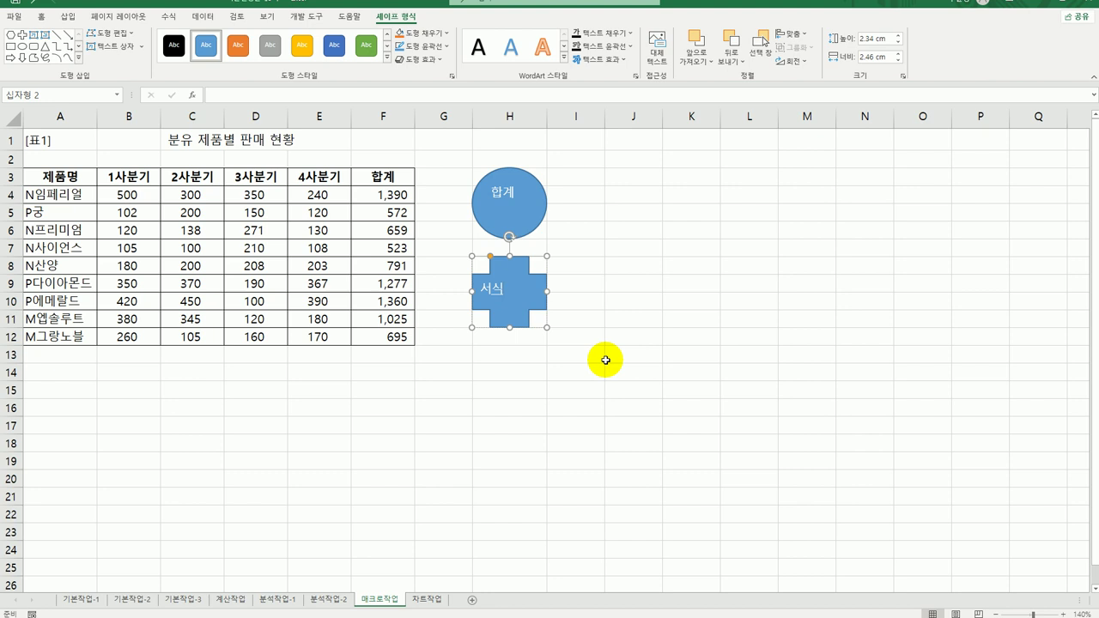
Assign the 서식지정 macro to the 서식 cross shape and deselect the shape.
right_click(536, 279)
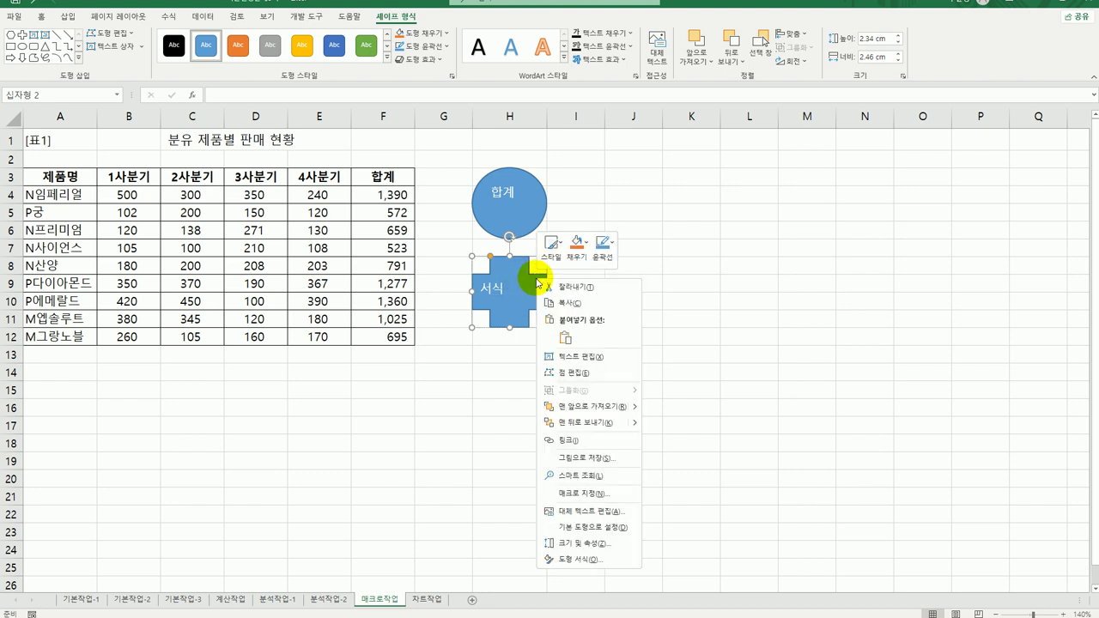
click(620, 496)
drag(599, 438, 665, 227)
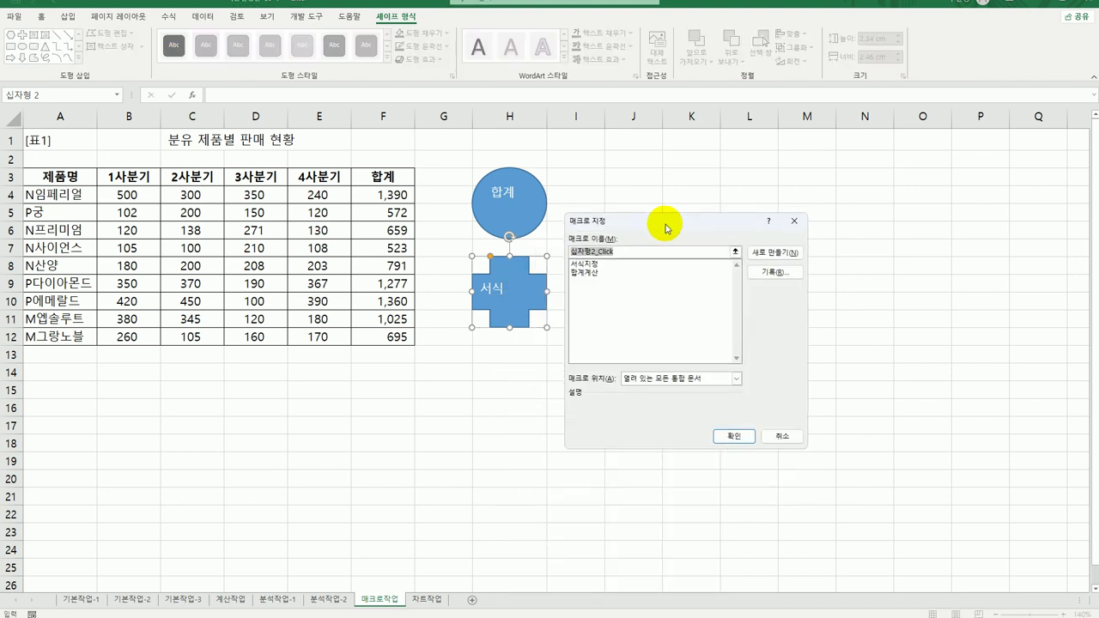
click(621, 265)
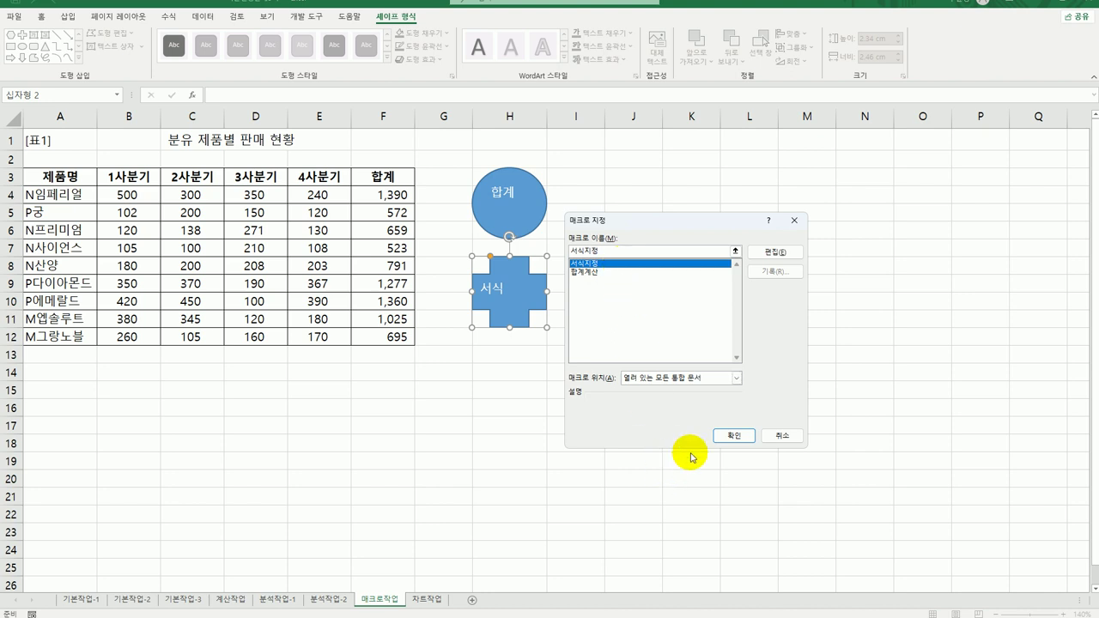
click(722, 436)
click(705, 457)
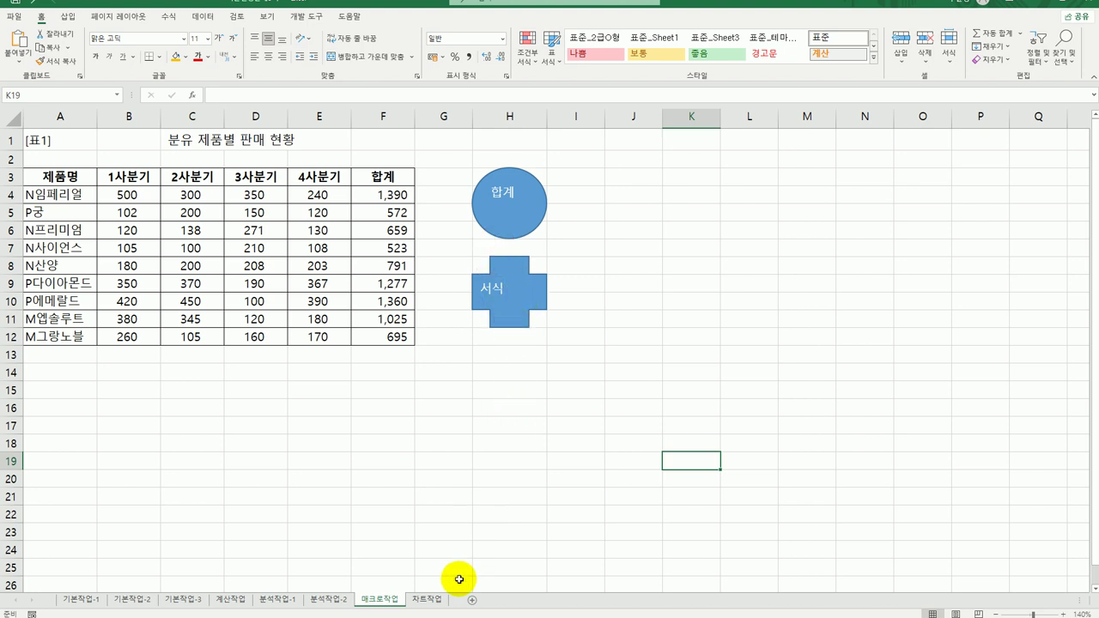
click(562, 179)
drag(570, 208, 570, 224)
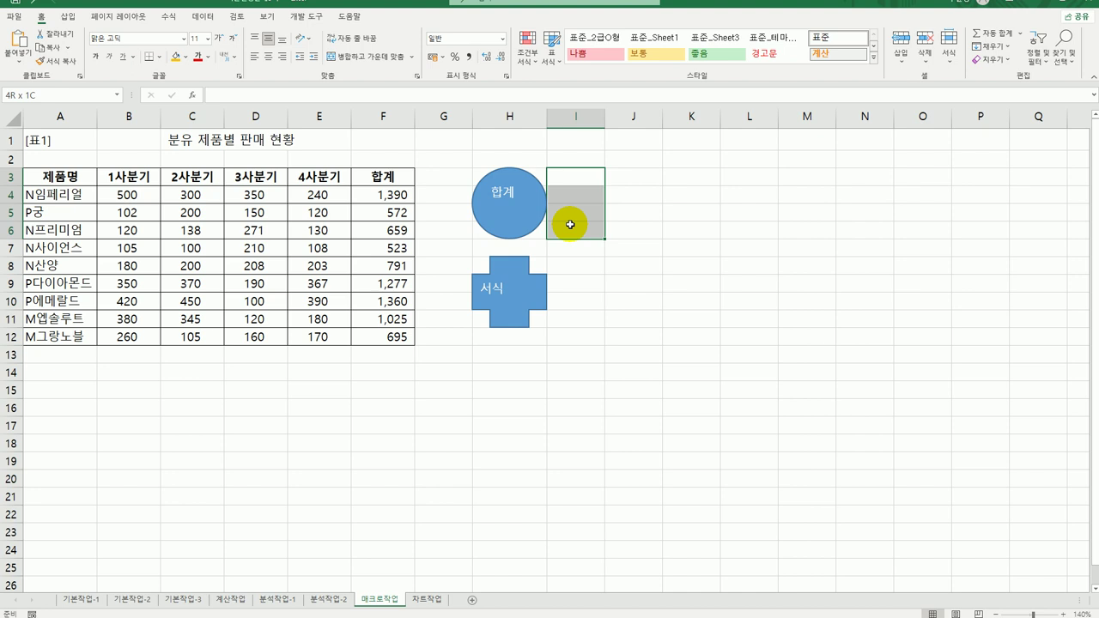
drag(567, 271, 570, 320)
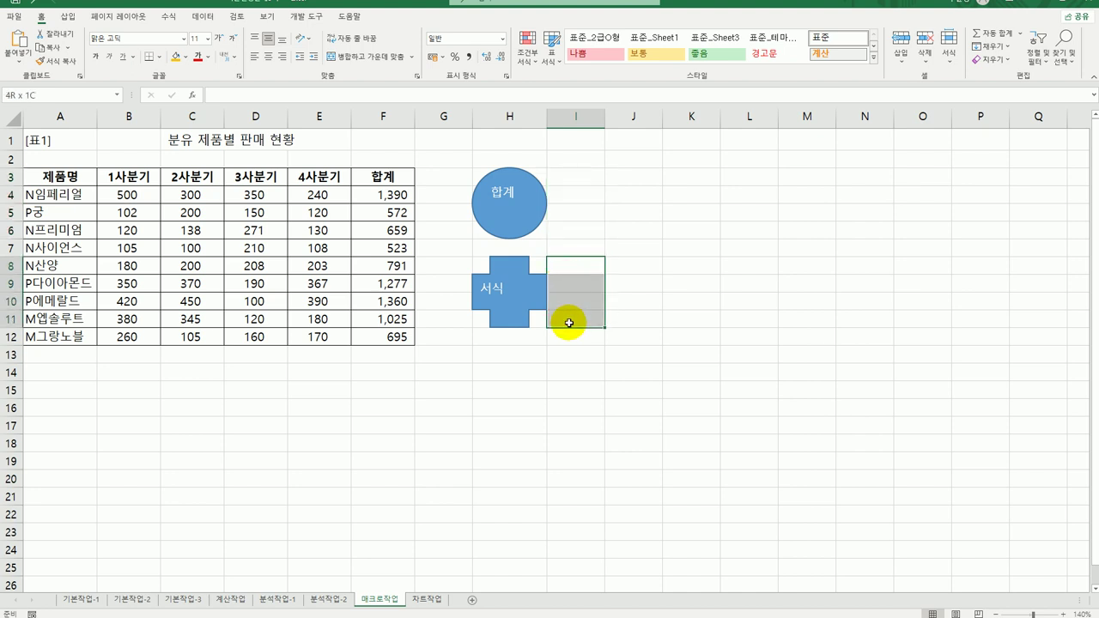
click(571, 406)
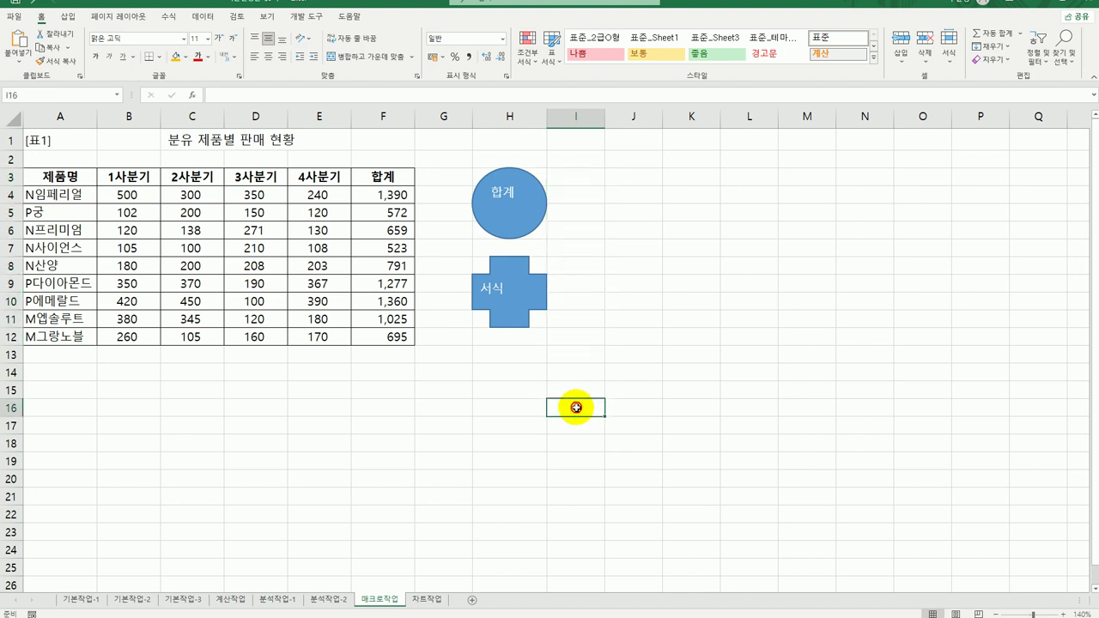
On the 차트작업 sheet, add the 1월-3월 data in B3:B10 to the column chart as a new series.
click(428, 599)
scroll(567, 427, down, 2)
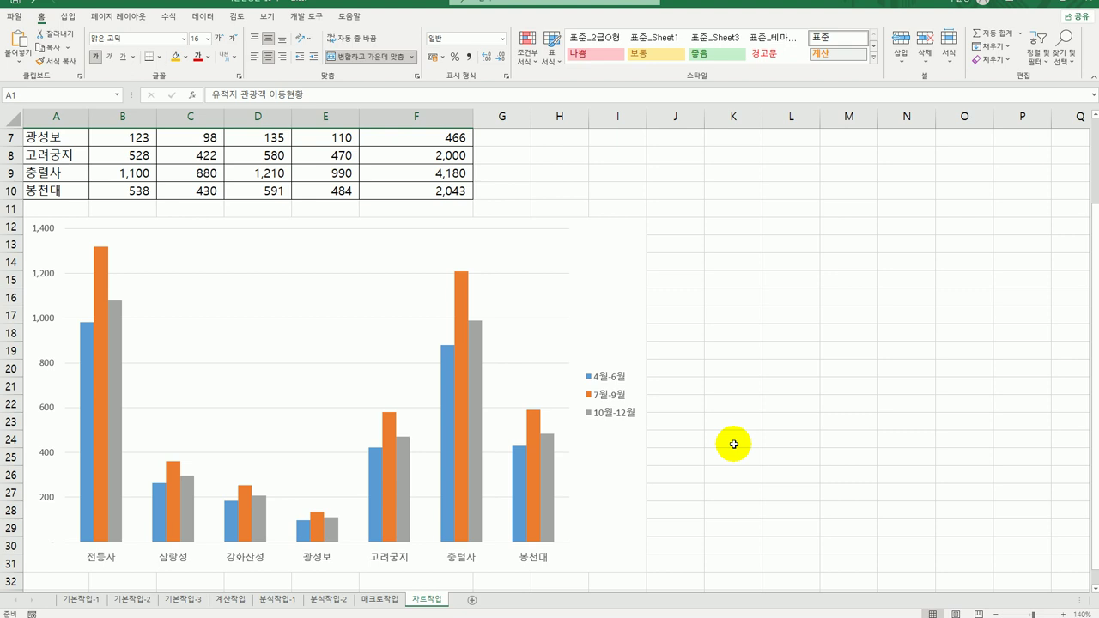
scroll(734, 444, up, 2)
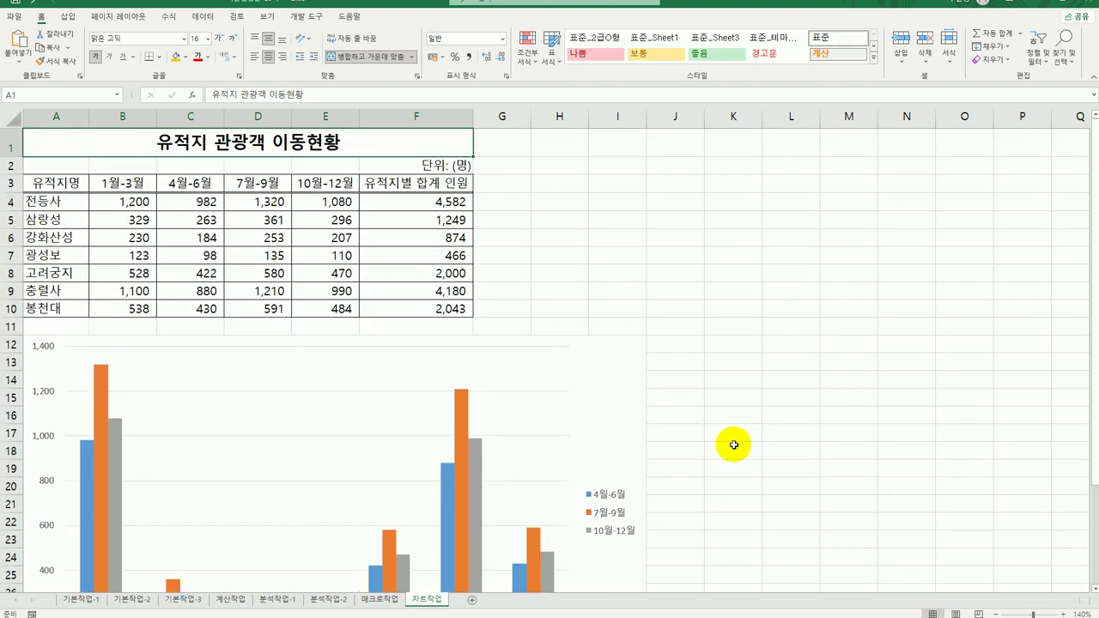
drag(123, 183, 123, 307)
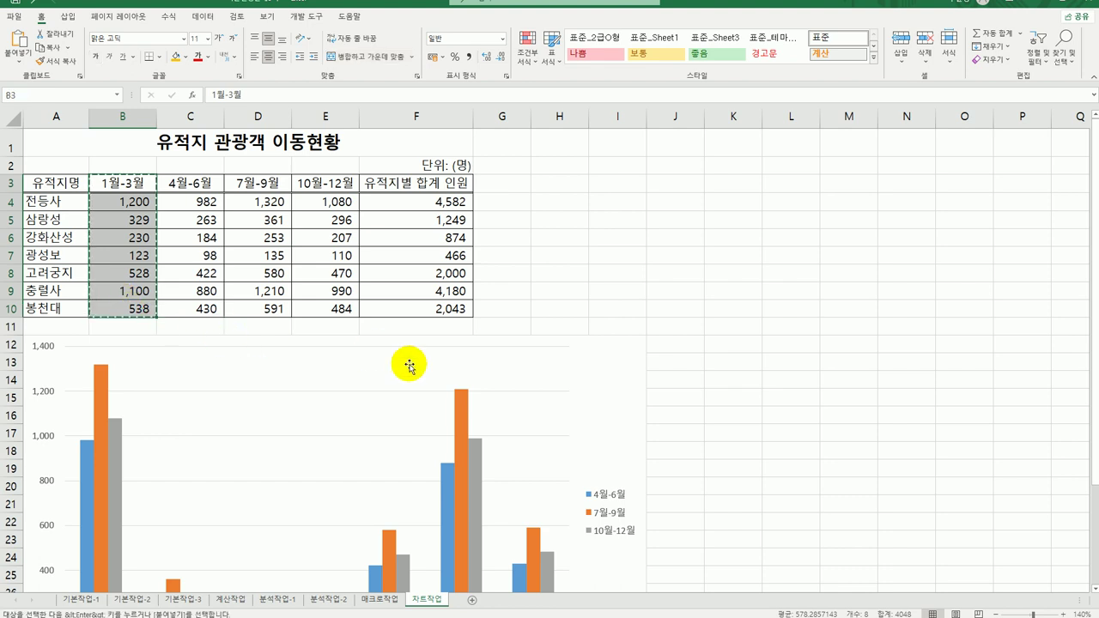
key(ctrl+c)
click(629, 383)
scroll(629, 382, down, 2)
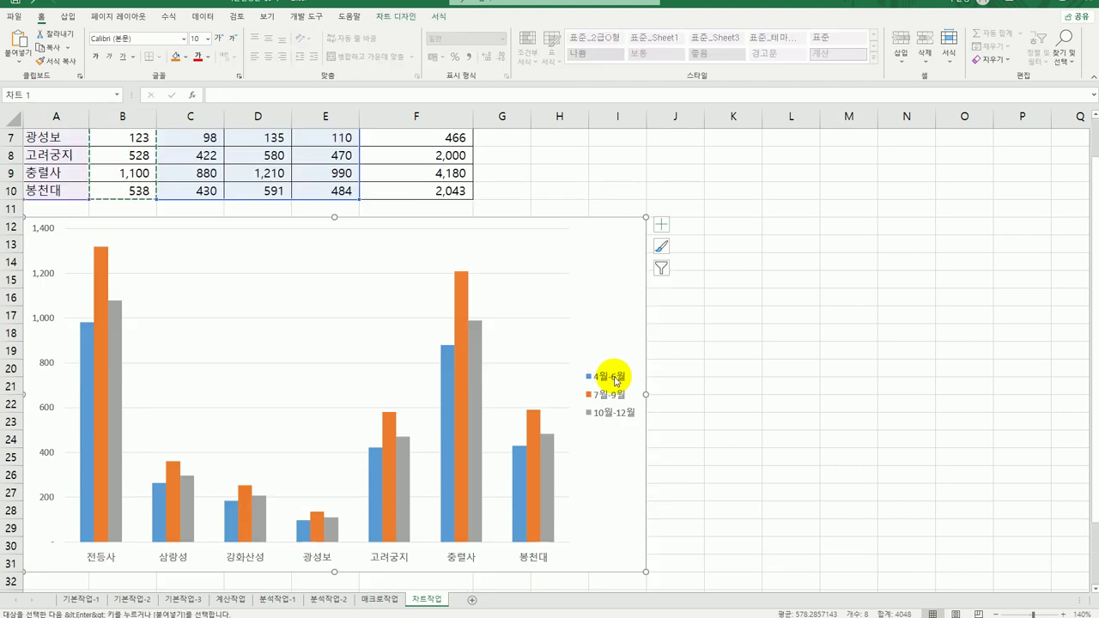
key(ctrl+v)
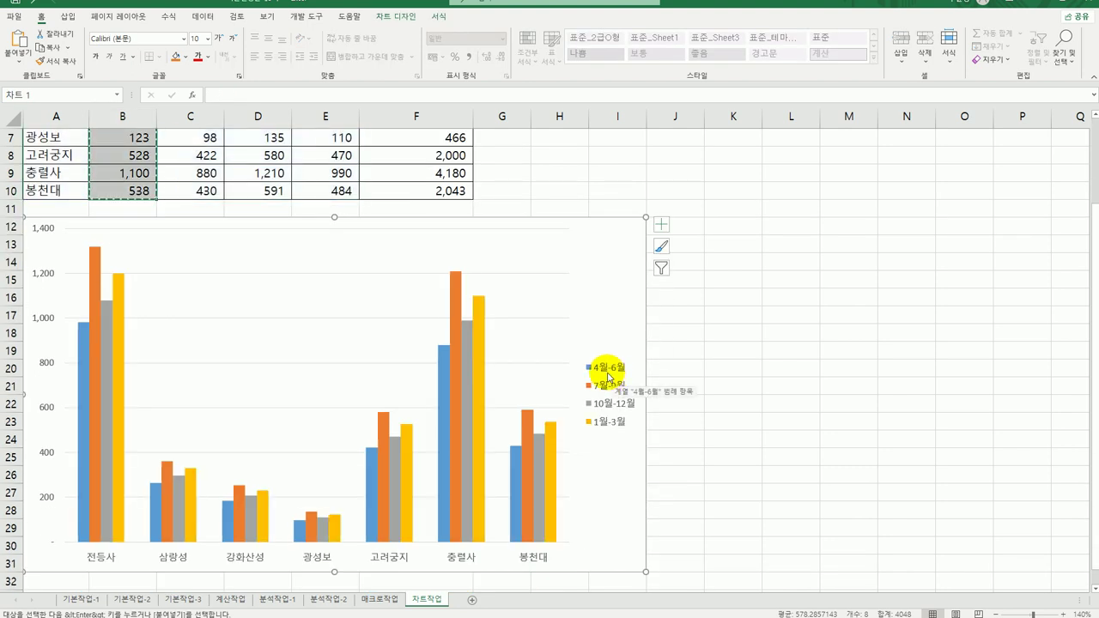
Reorder the chart's data series so that 1월-3월 comes first, before 4월-6월.
mouse_move(556, 462)
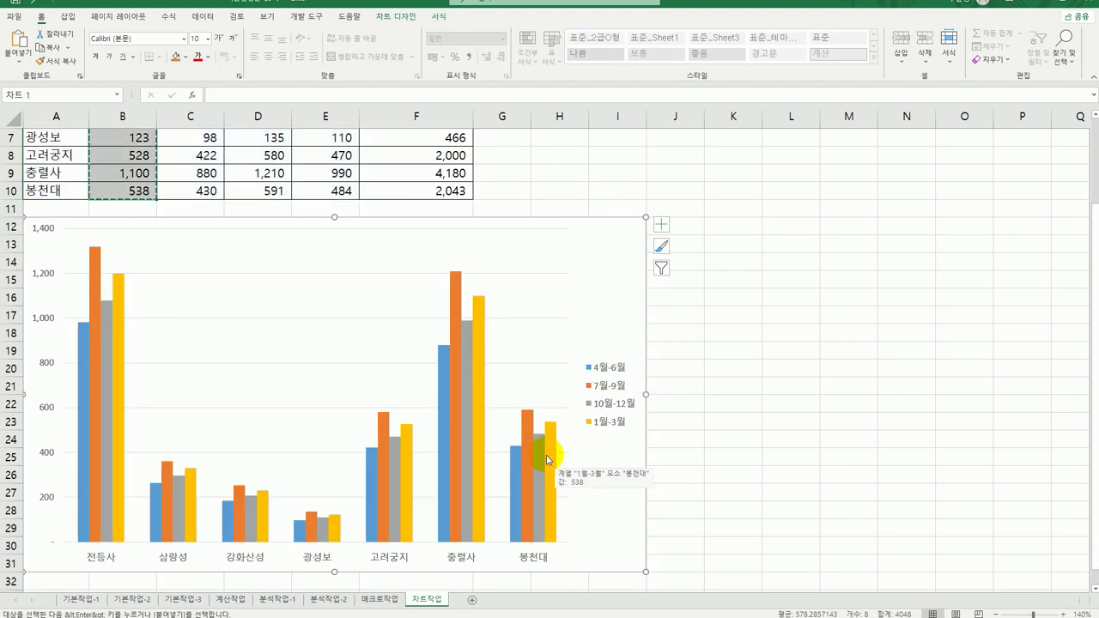
right_click(621, 239)
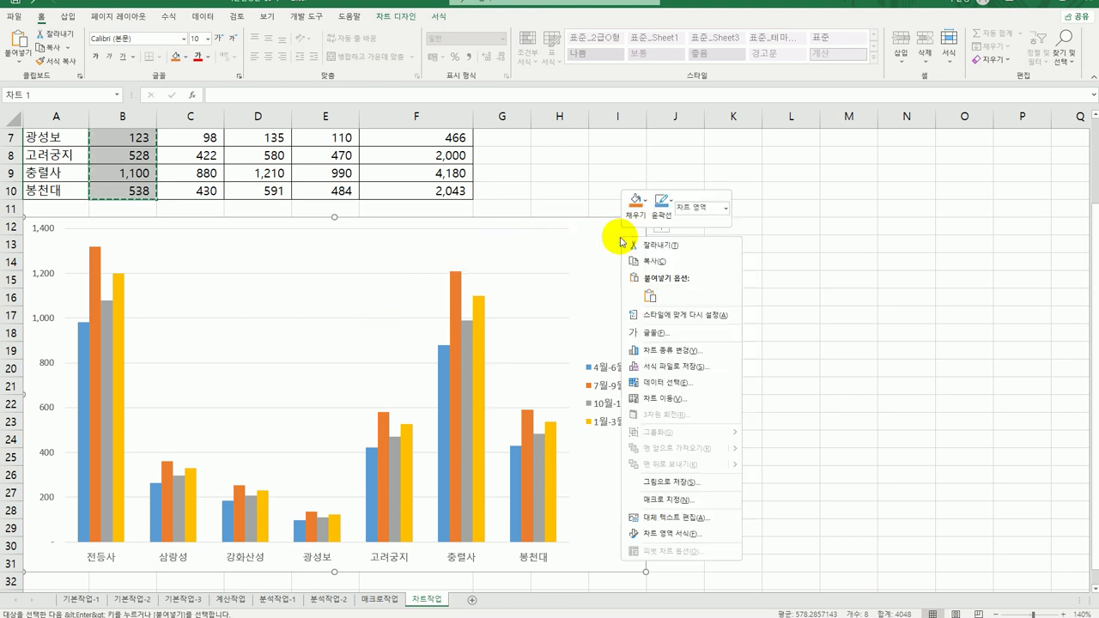
click(693, 389)
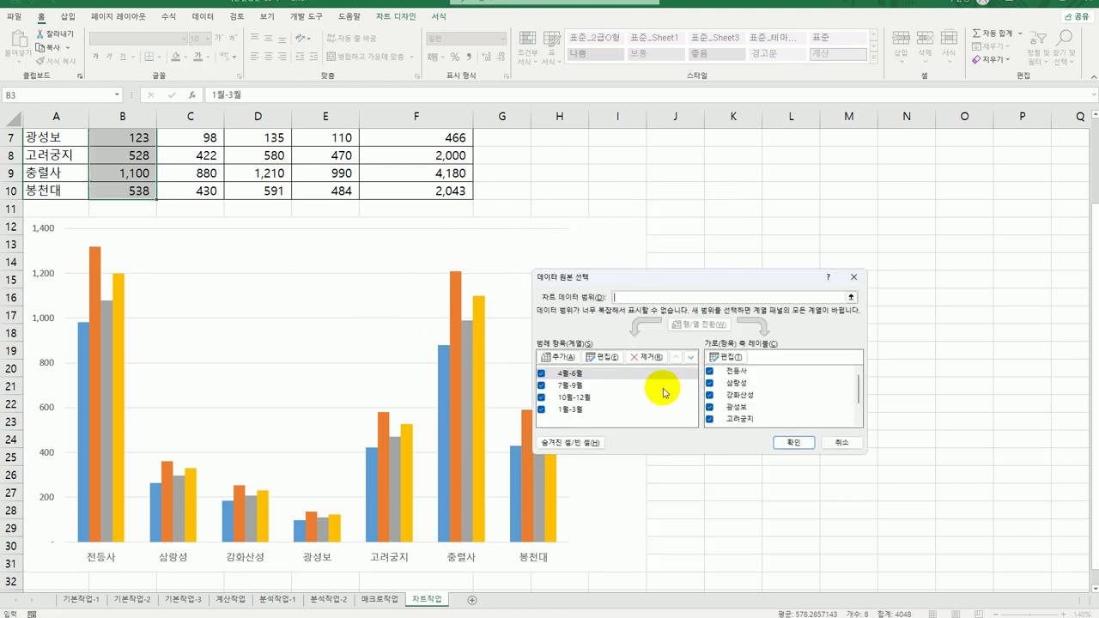
click(612, 412)
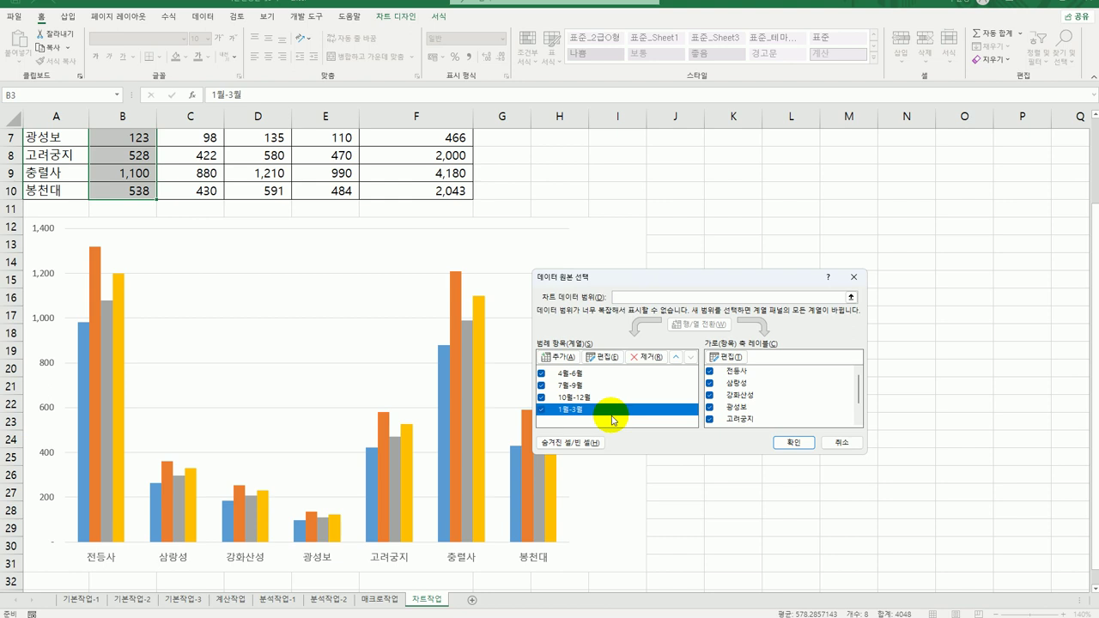
click(675, 357)
click(676, 357)
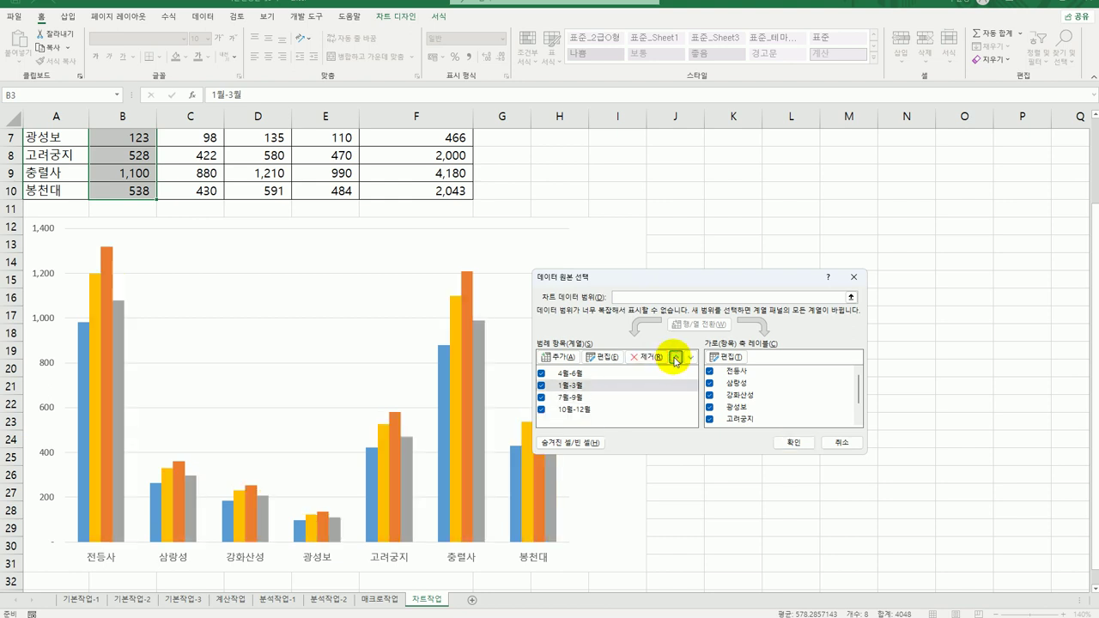
click(676, 358)
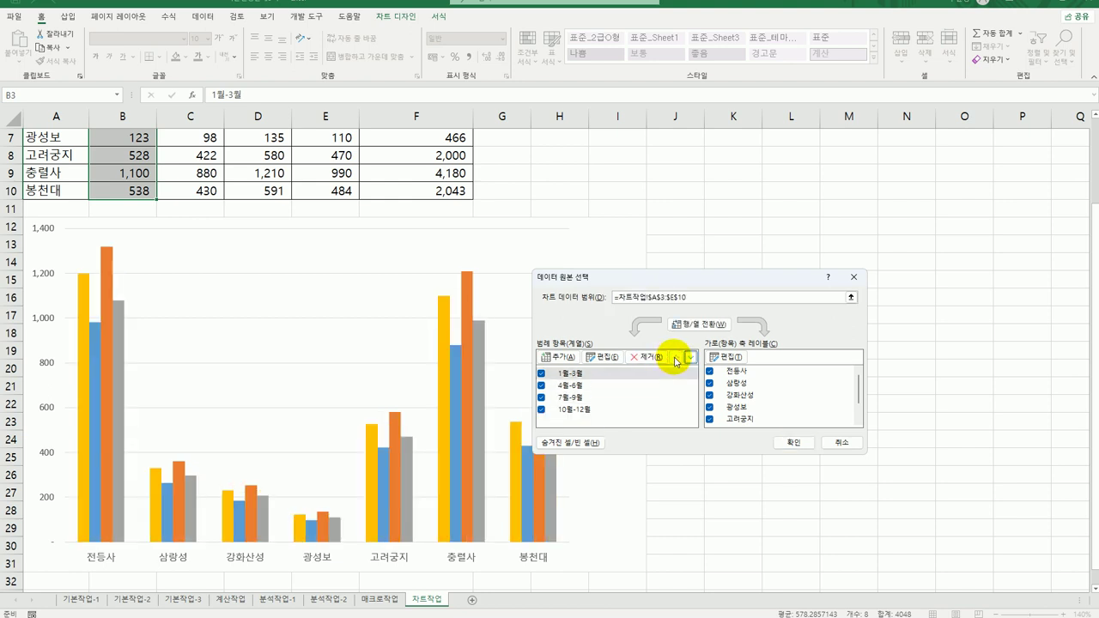
click(791, 443)
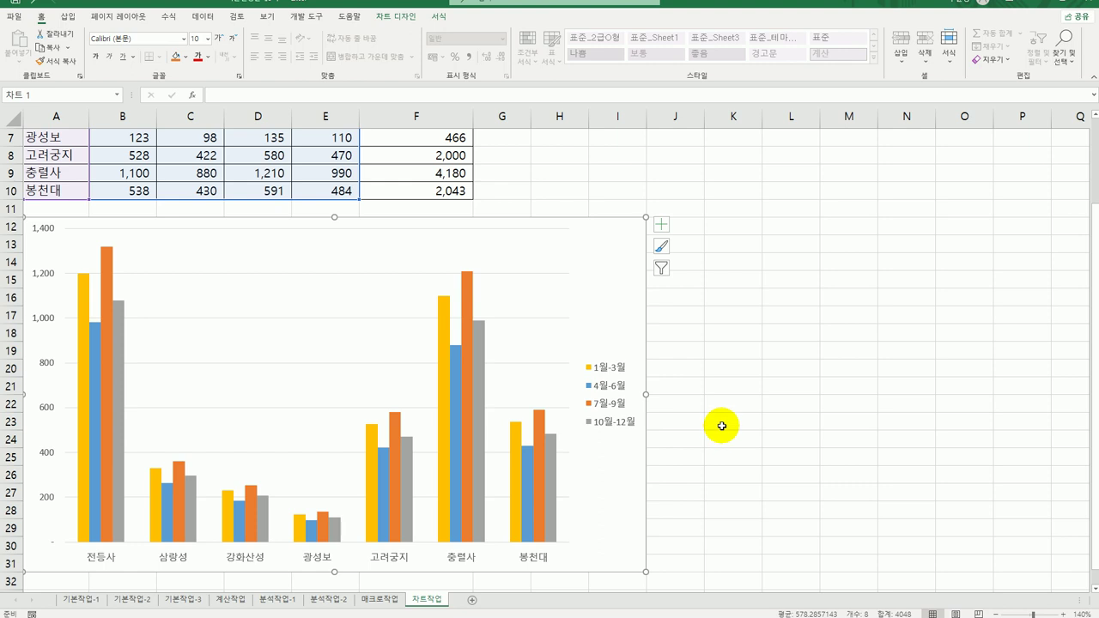
Add a chart title reading 분기별 유적지 관광객 이동현황.
click(661, 226)
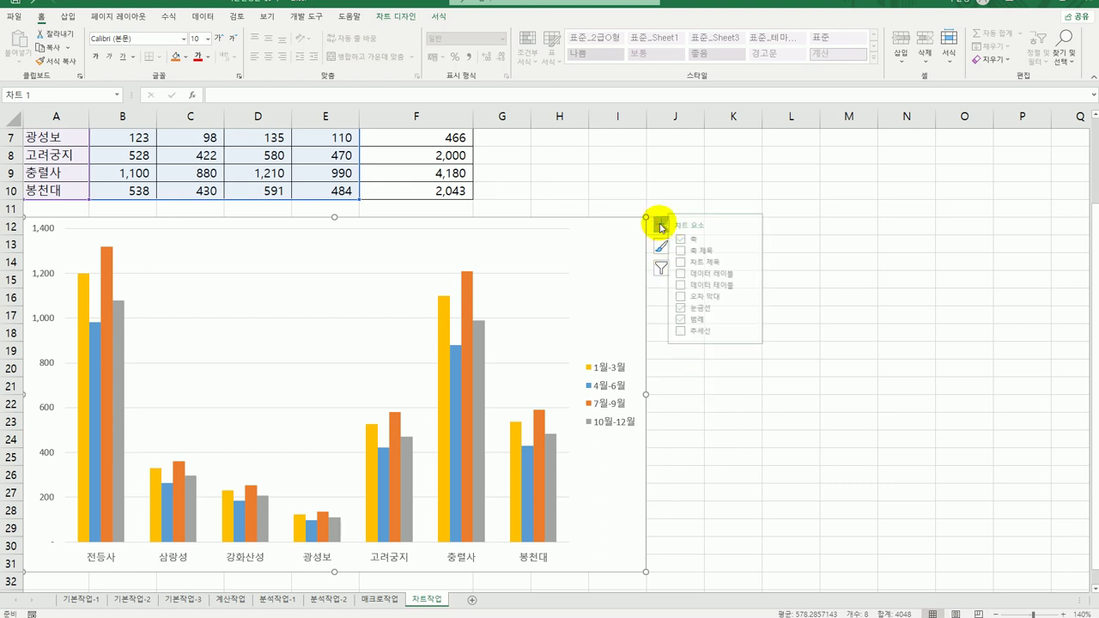
click(704, 262)
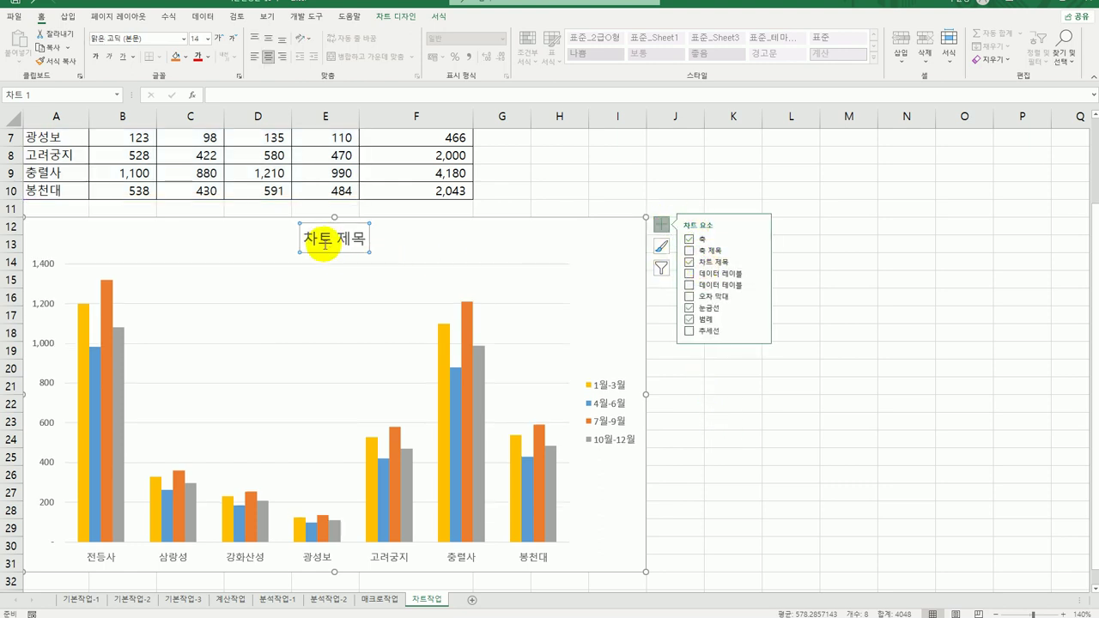
drag(292, 239, 362, 240)
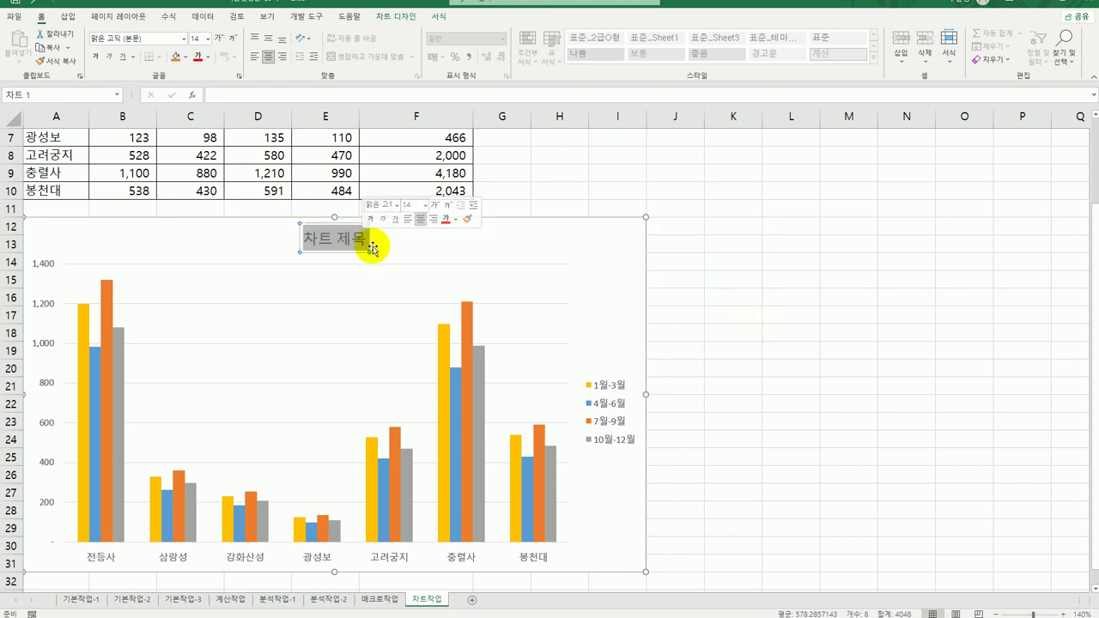
text(분기별)
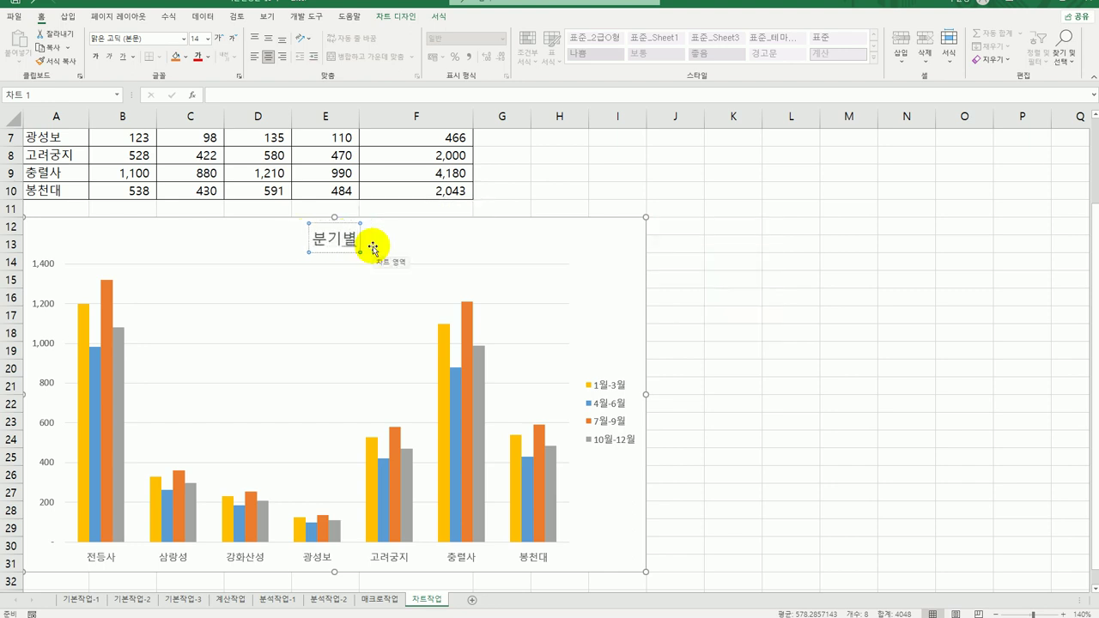
text( 유적지)
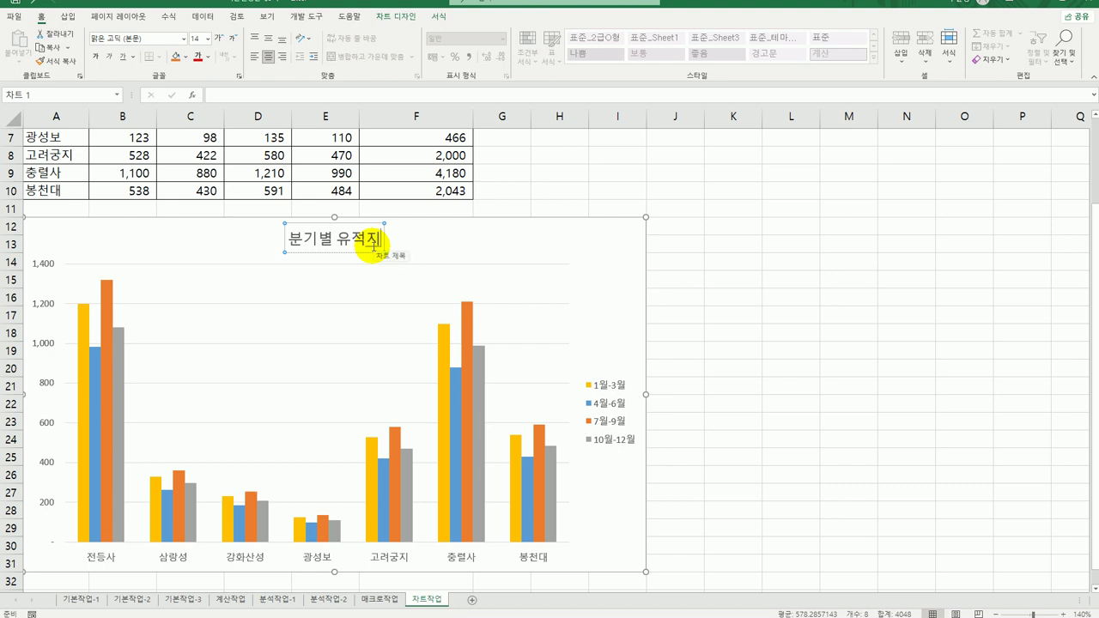
text( 관광개)
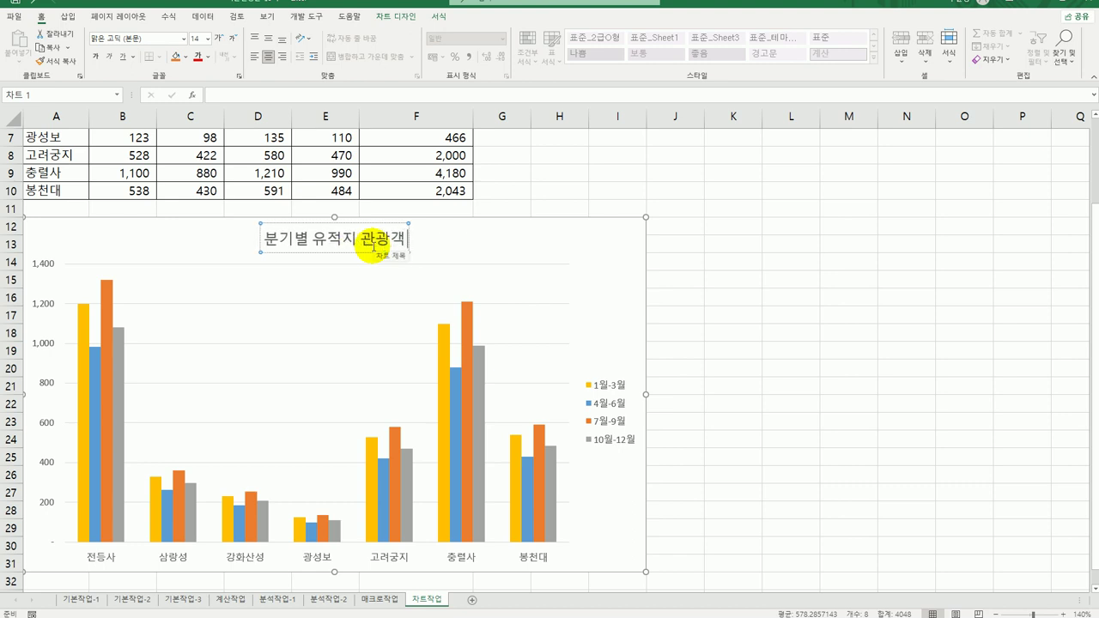
text( 이동현화)
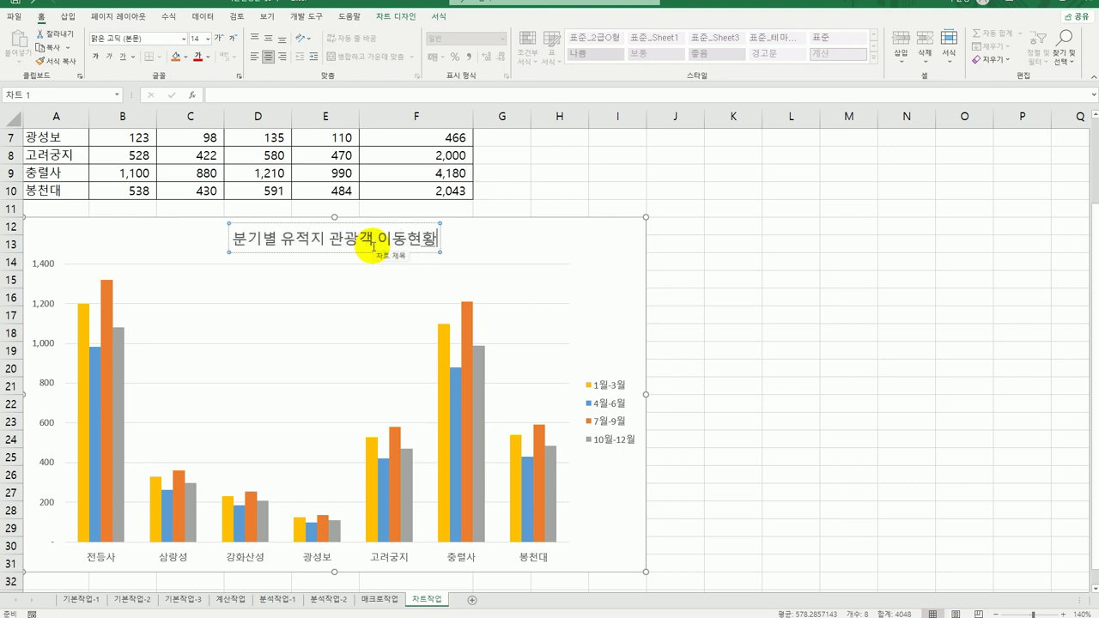
click(352, 251)
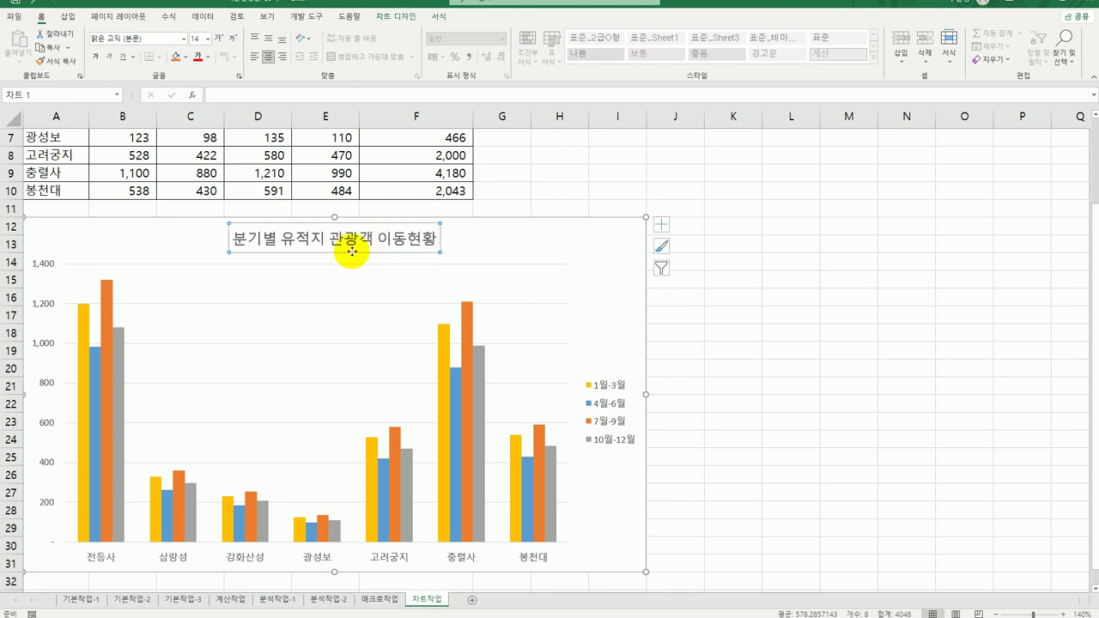
Format the chart title as bold 굴림 at 14 pt.
click(92, 58)
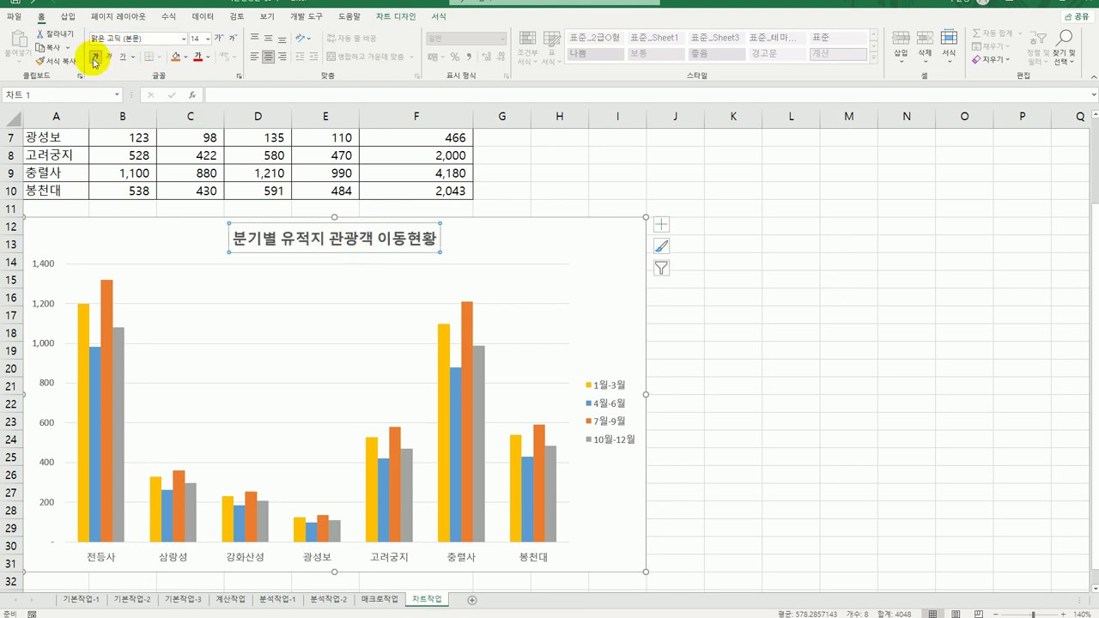
click(182, 39)
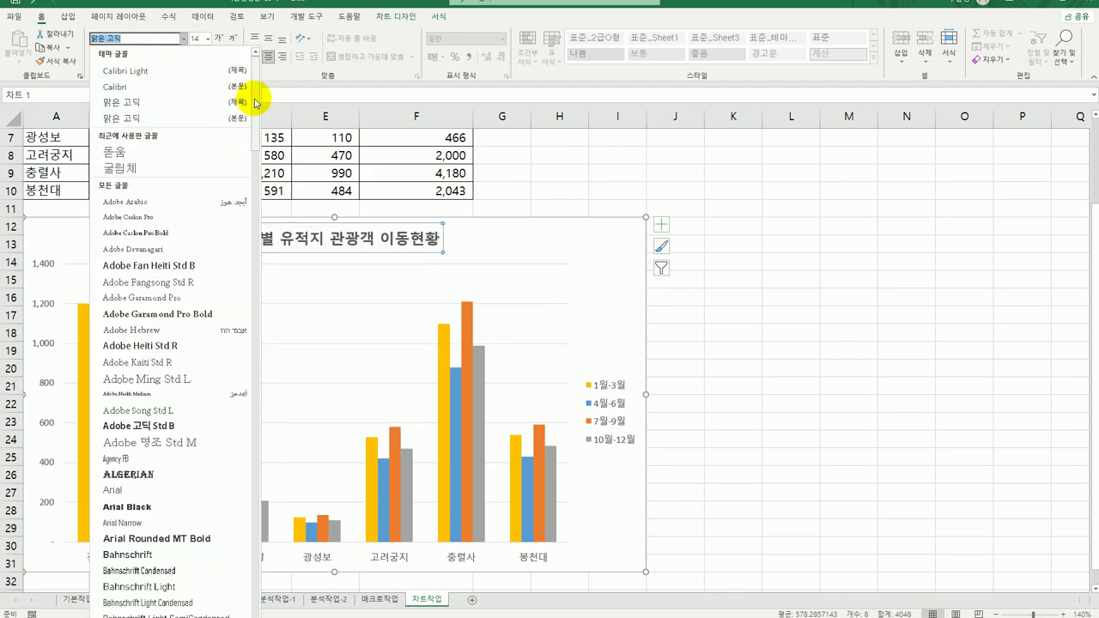
scroll(246, 508, down, 20)
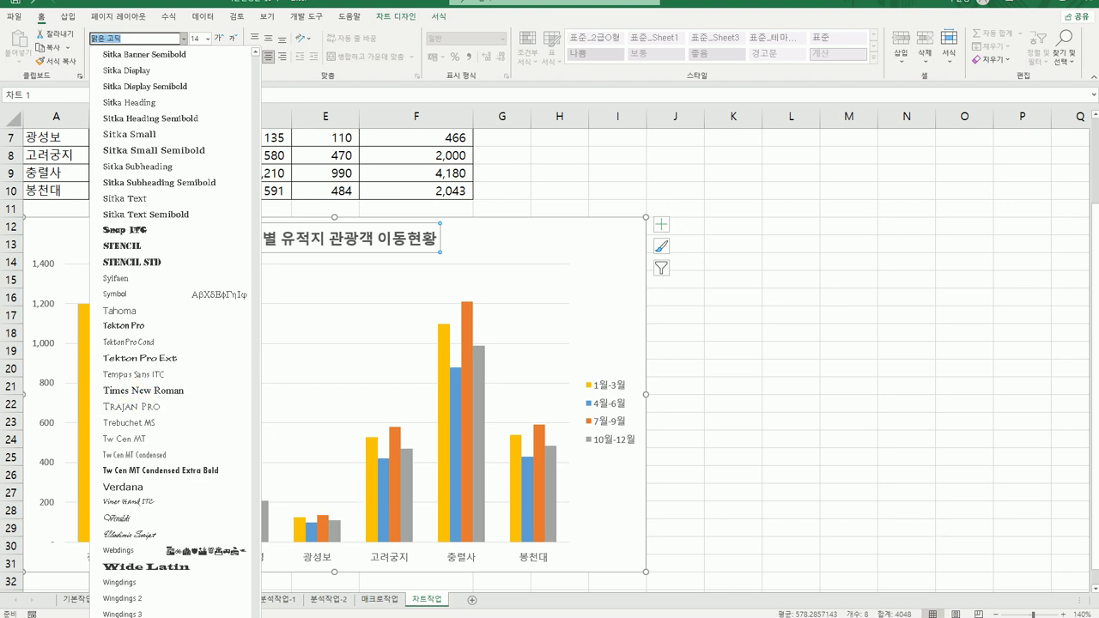
scroll(171, 330, down, 10)
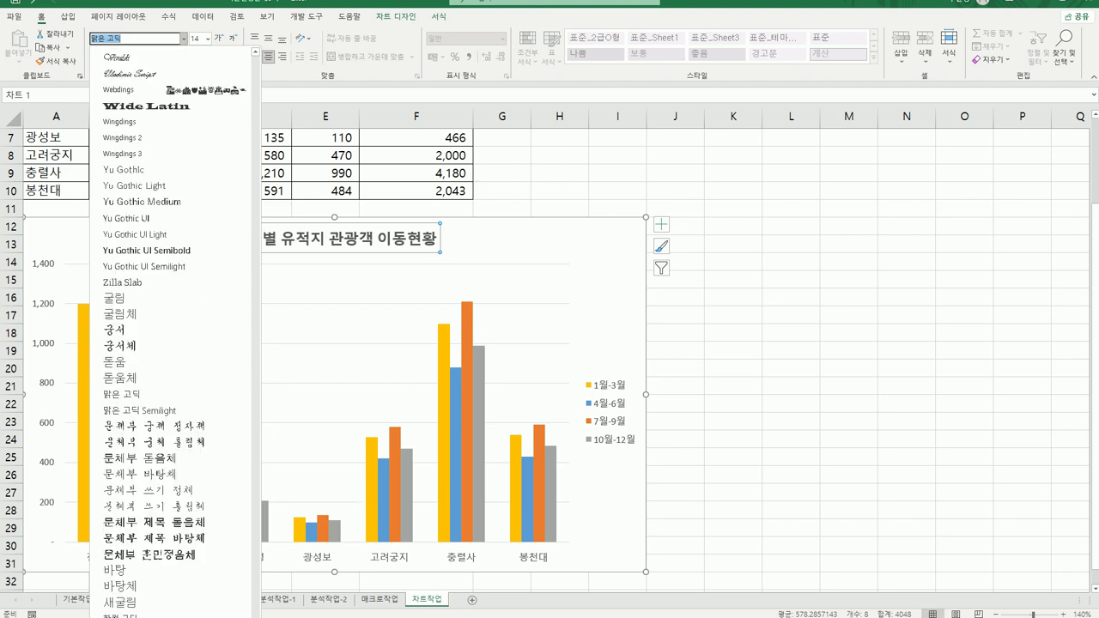
click(135, 299)
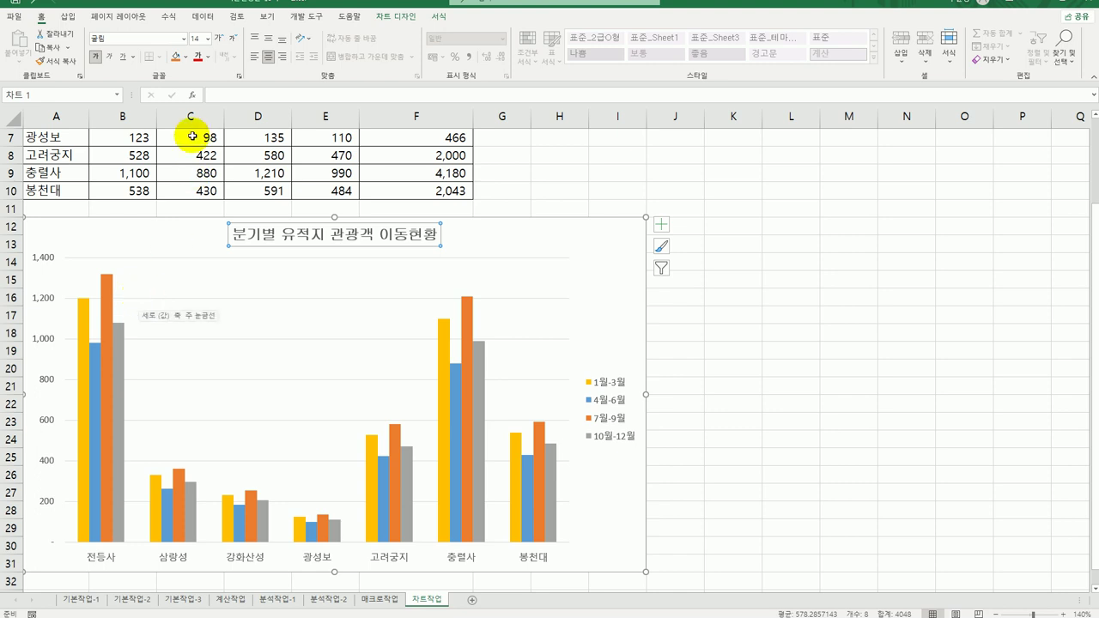
click(210, 40)
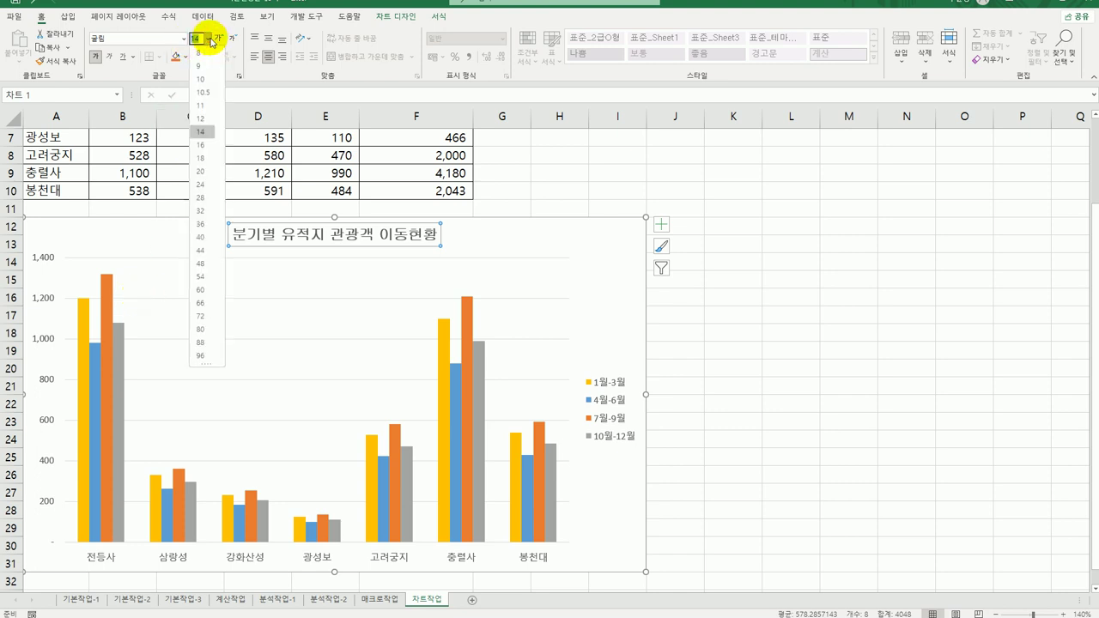
click(204, 131)
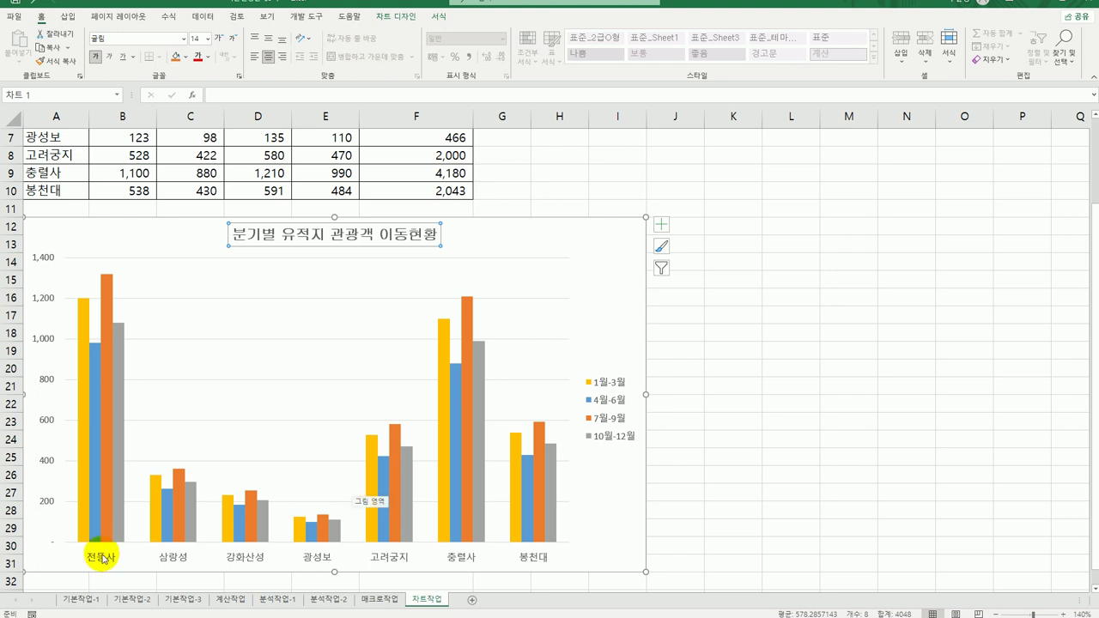
Add a vertical axis title to the chart reading 단위:(원).
click(663, 227)
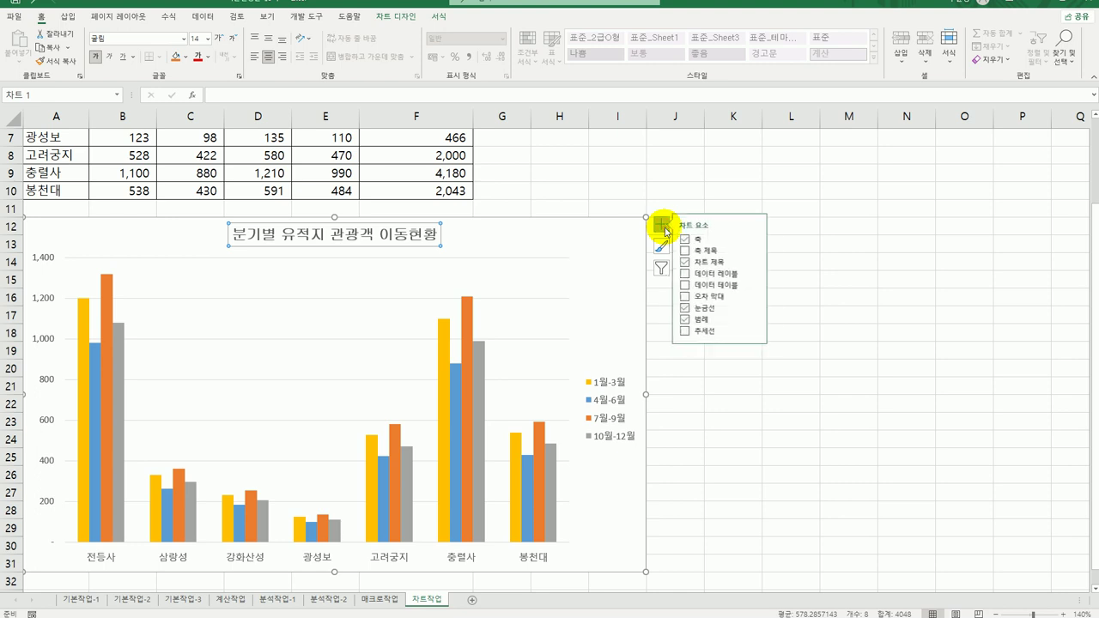
click(759, 253)
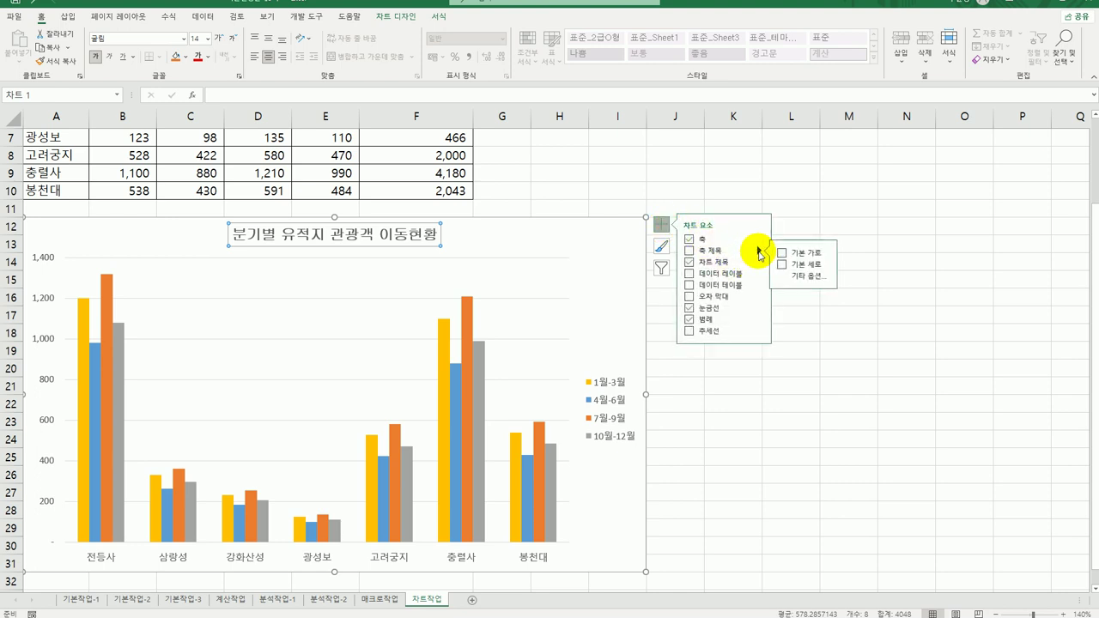
click(783, 264)
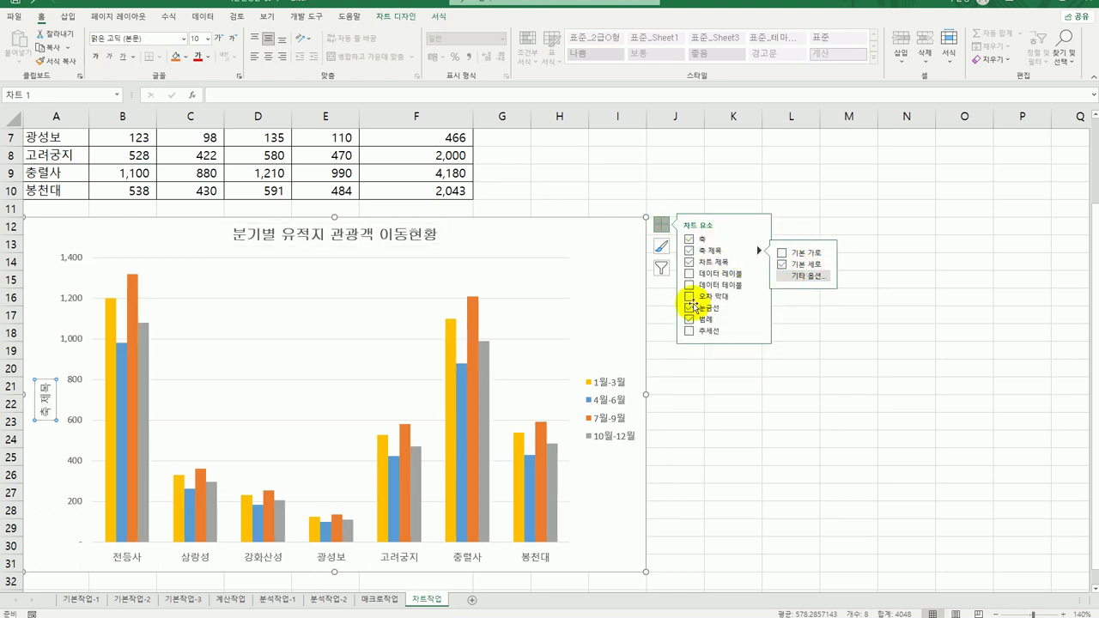
click(41, 388)
drag(41, 389, 43, 422)
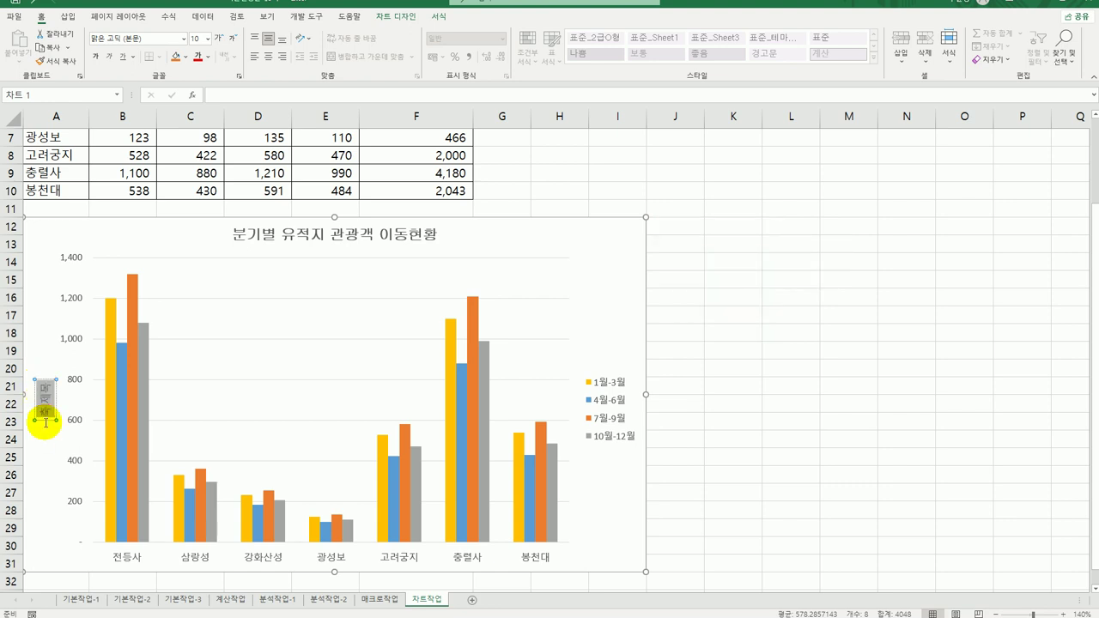
text(ㅁ)
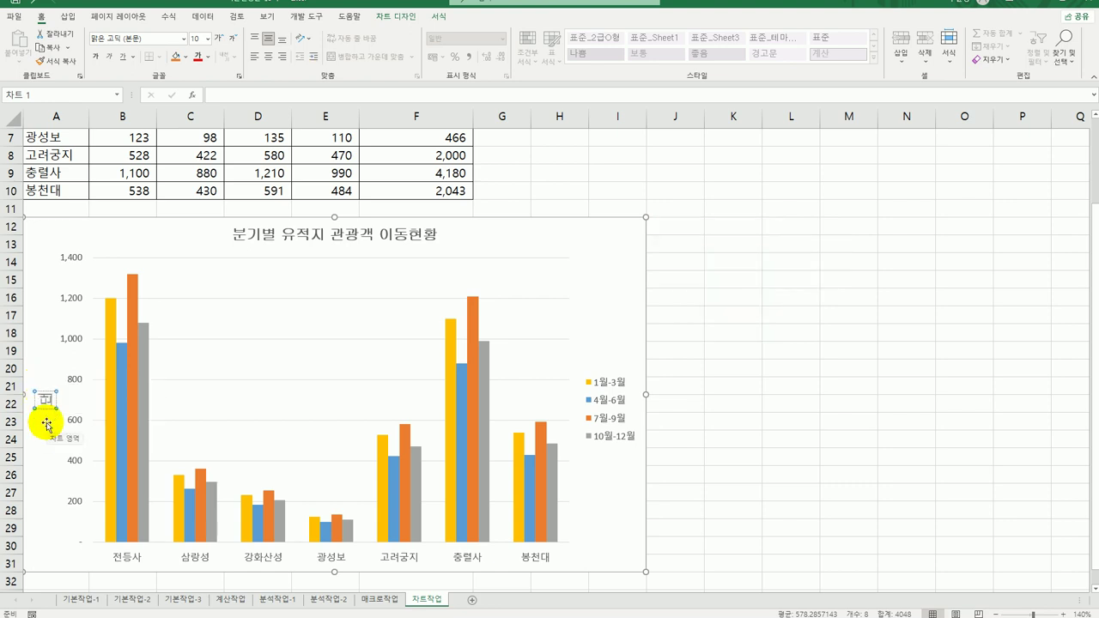
key(BackSpace)
text(단위)
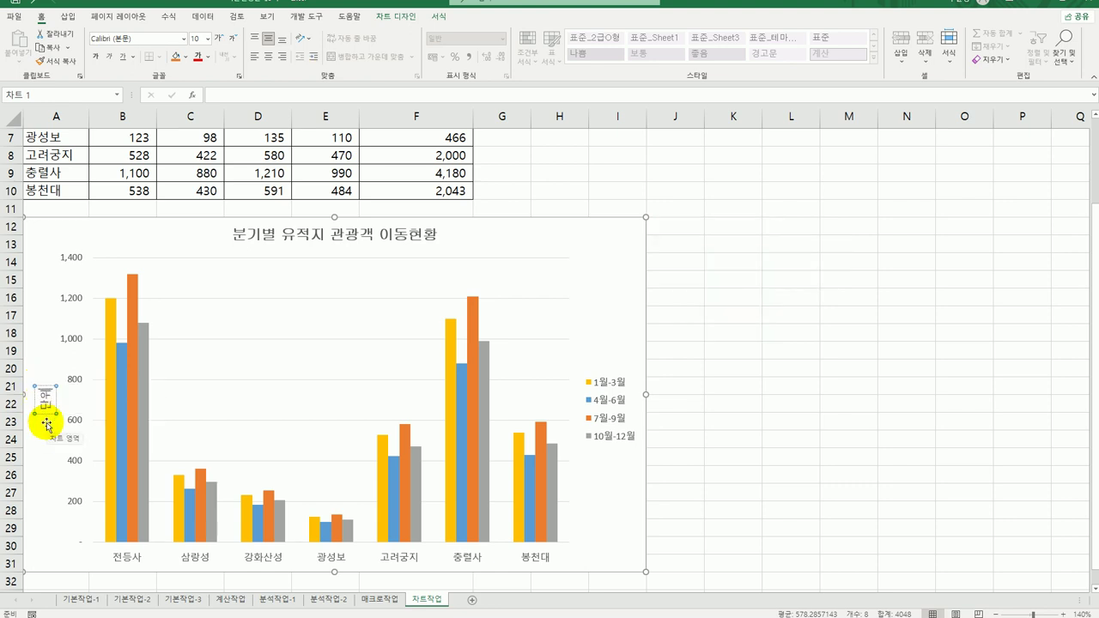
text(:명))
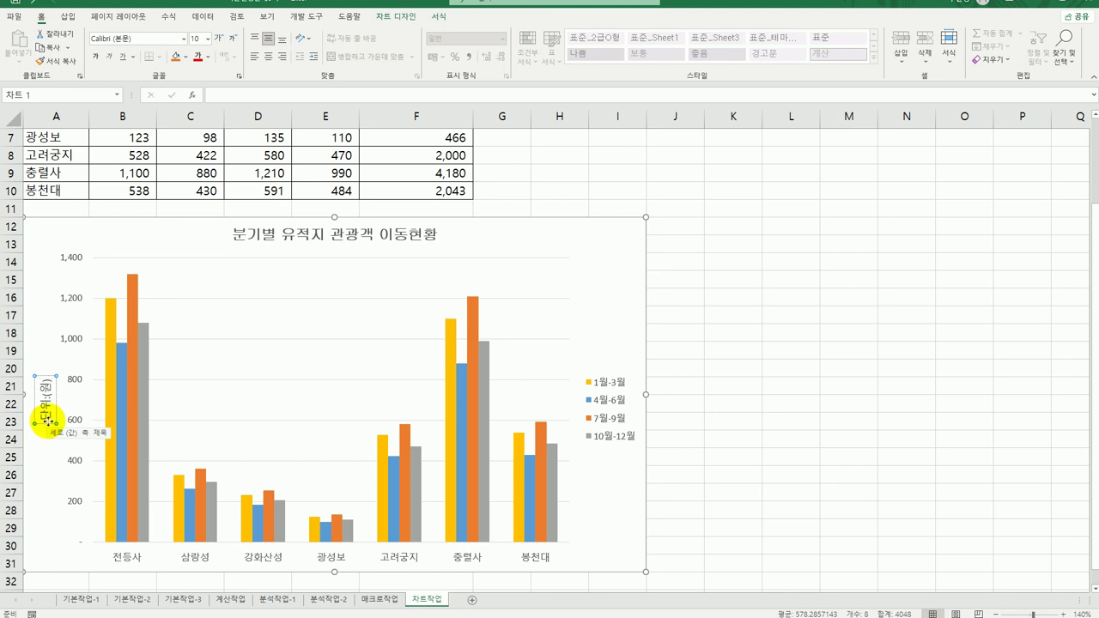
Set the vertical axis title's text direction to 세로.
click(48, 421)
right_click(49, 418)
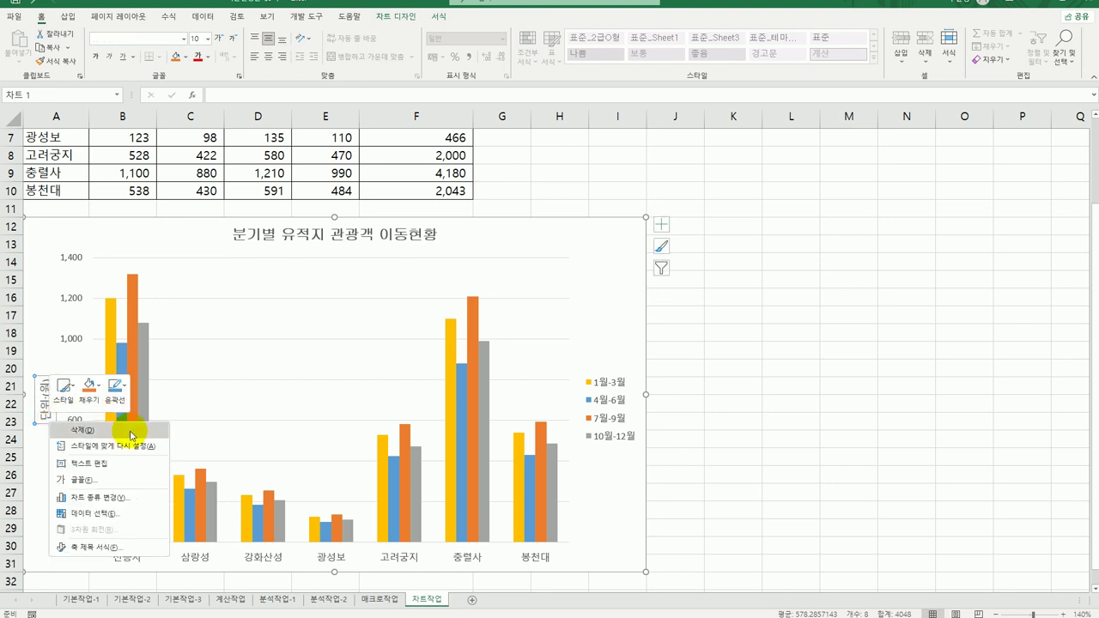
click(144, 547)
click(897, 163)
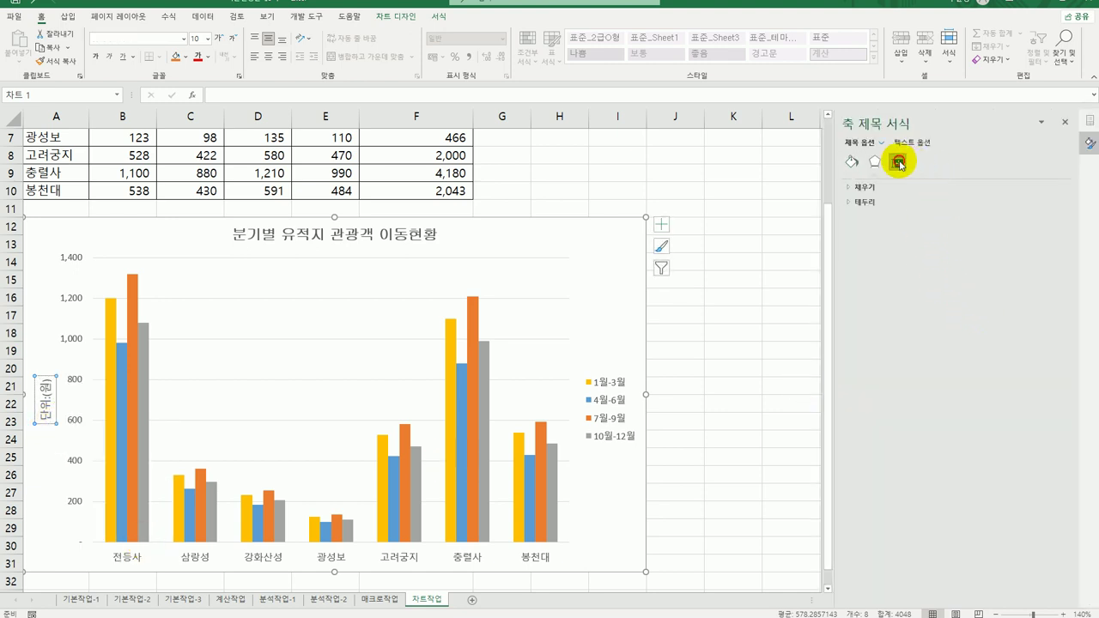
click(1054, 218)
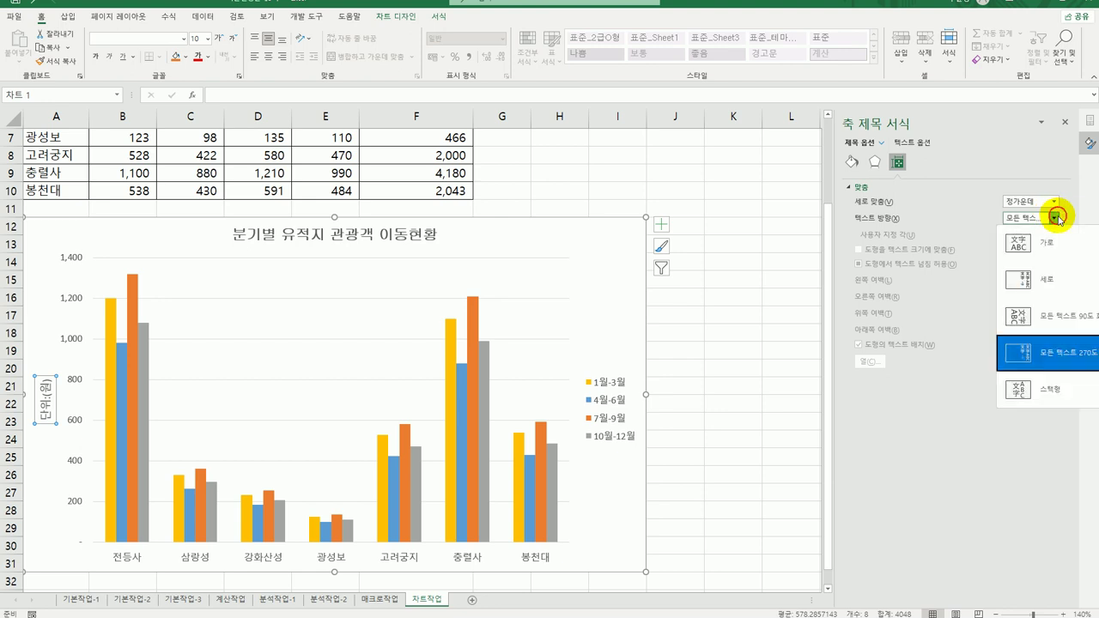
click(1045, 283)
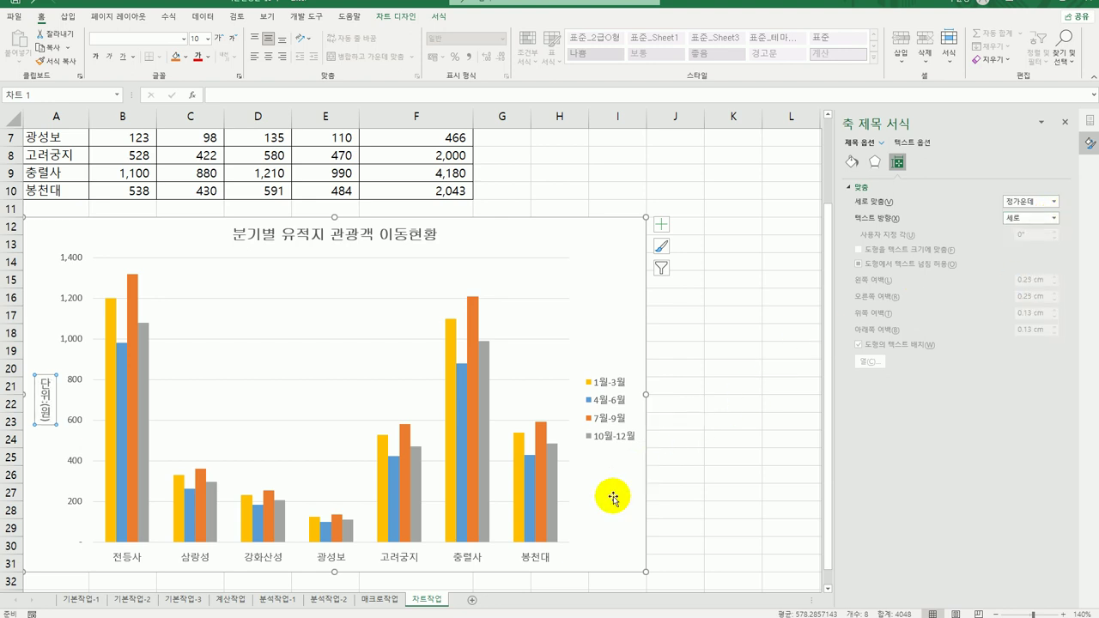
Add a data label to only the 전등사 column of the 7월-9월 series.
click(134, 317)
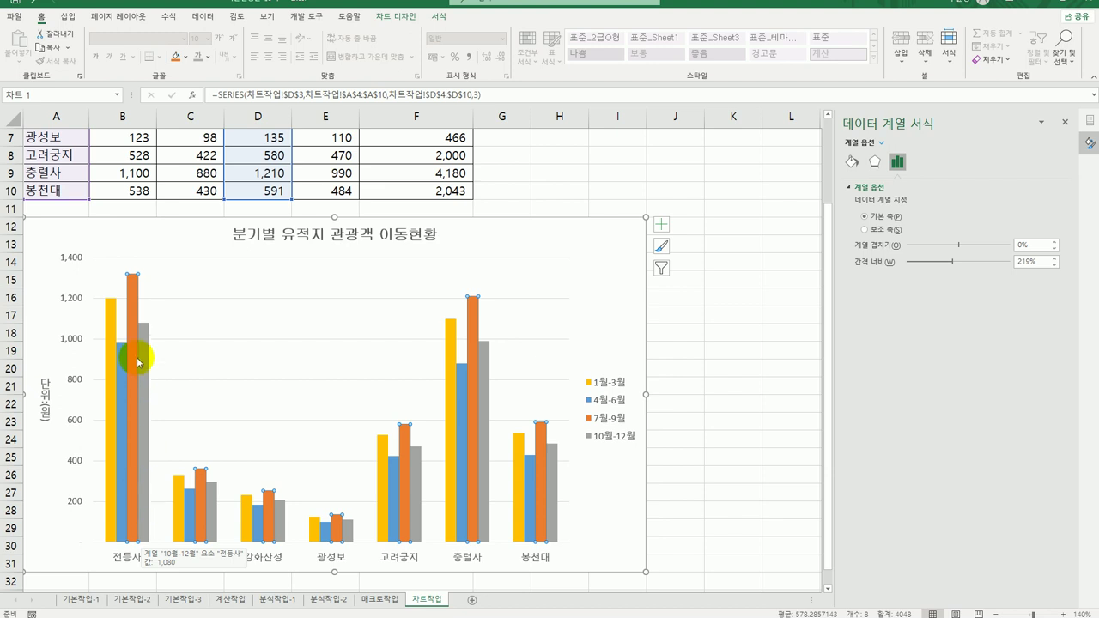
click(132, 319)
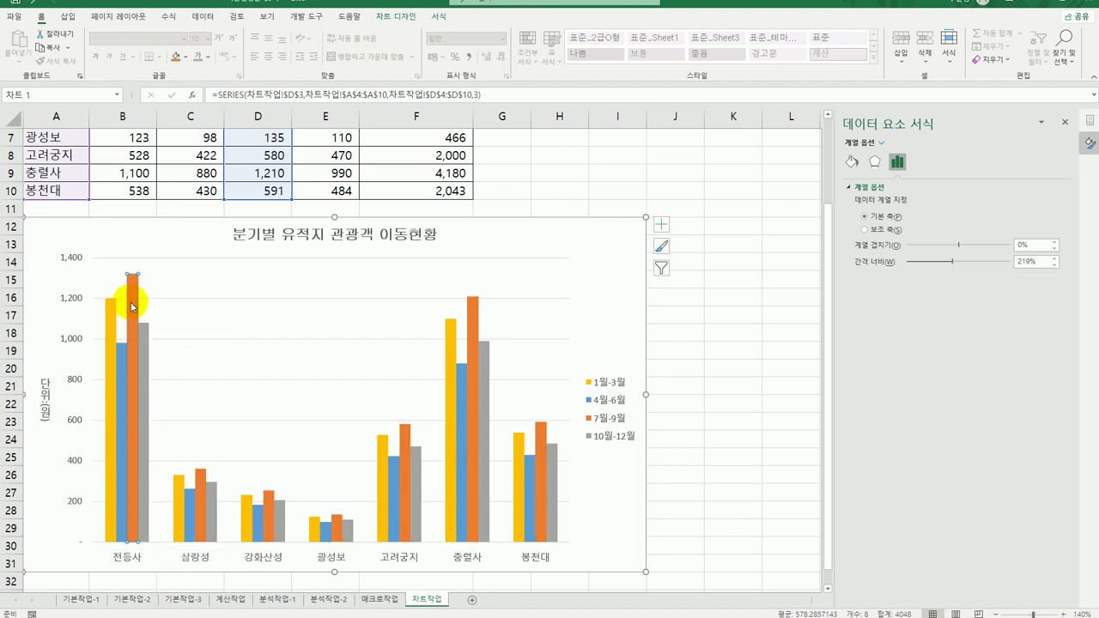
right_click(132, 305)
click(203, 387)
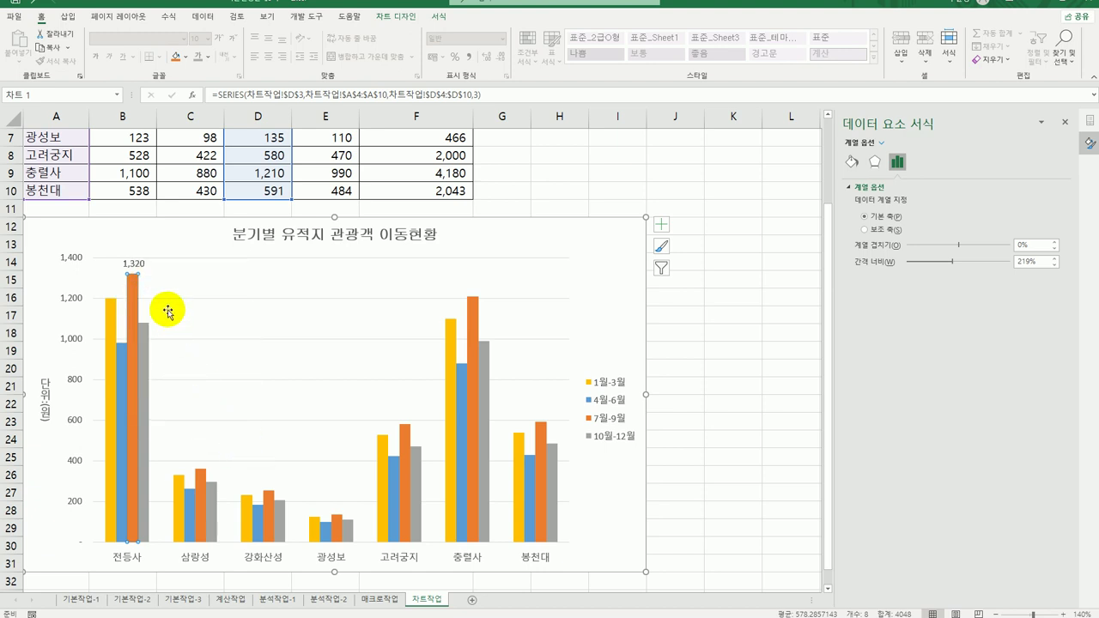
Format the 전등사 data label as bold 굴림 at 10 pt.
click(142, 270)
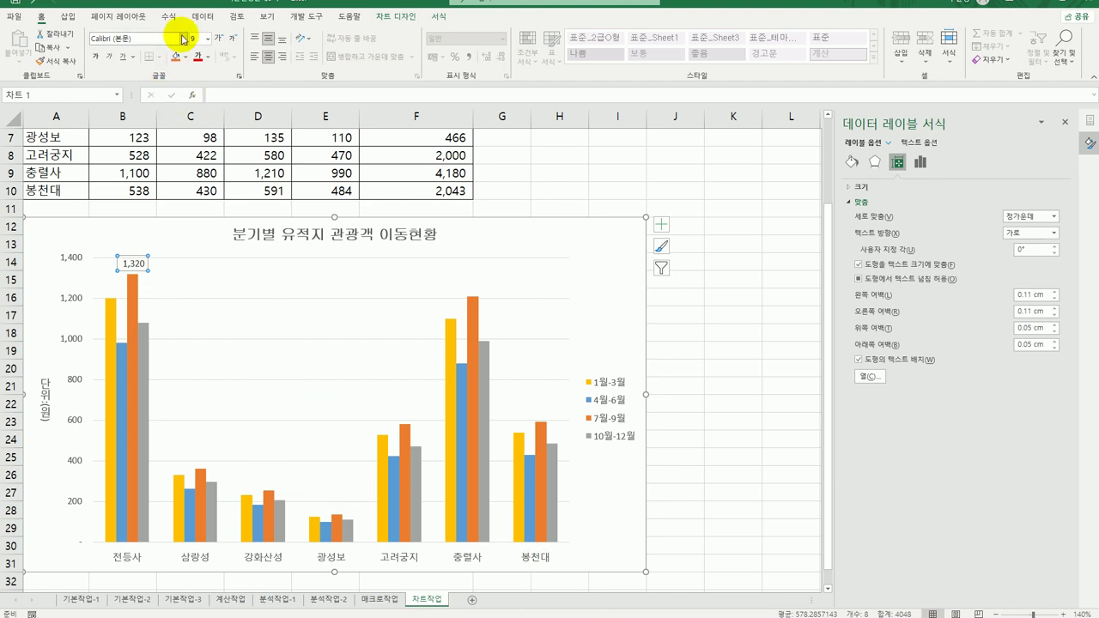
click(183, 38)
click(156, 152)
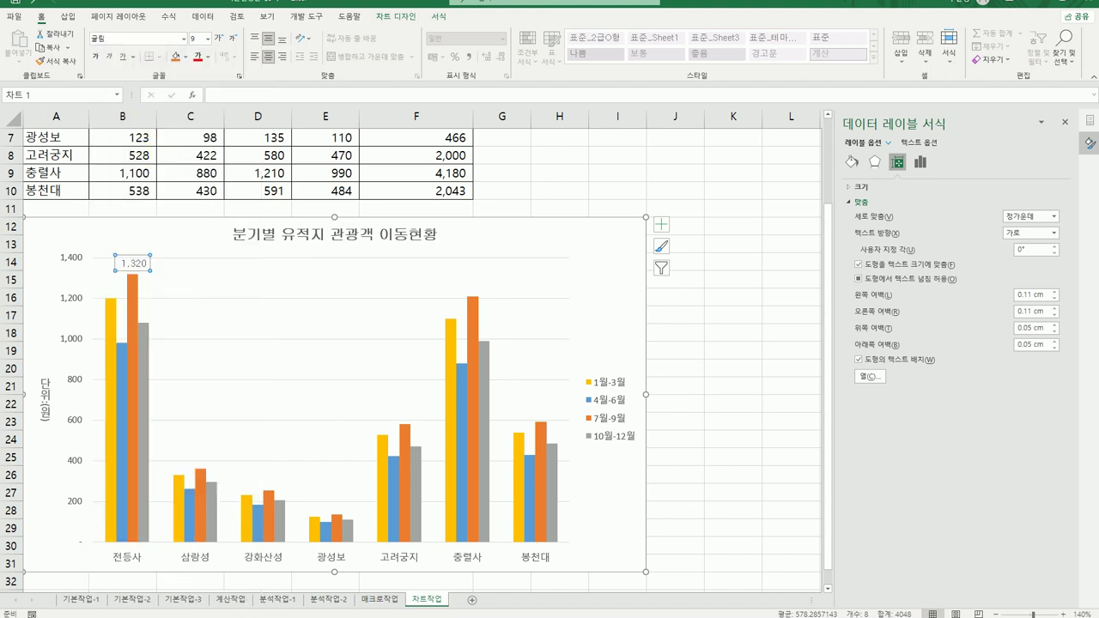
click(93, 57)
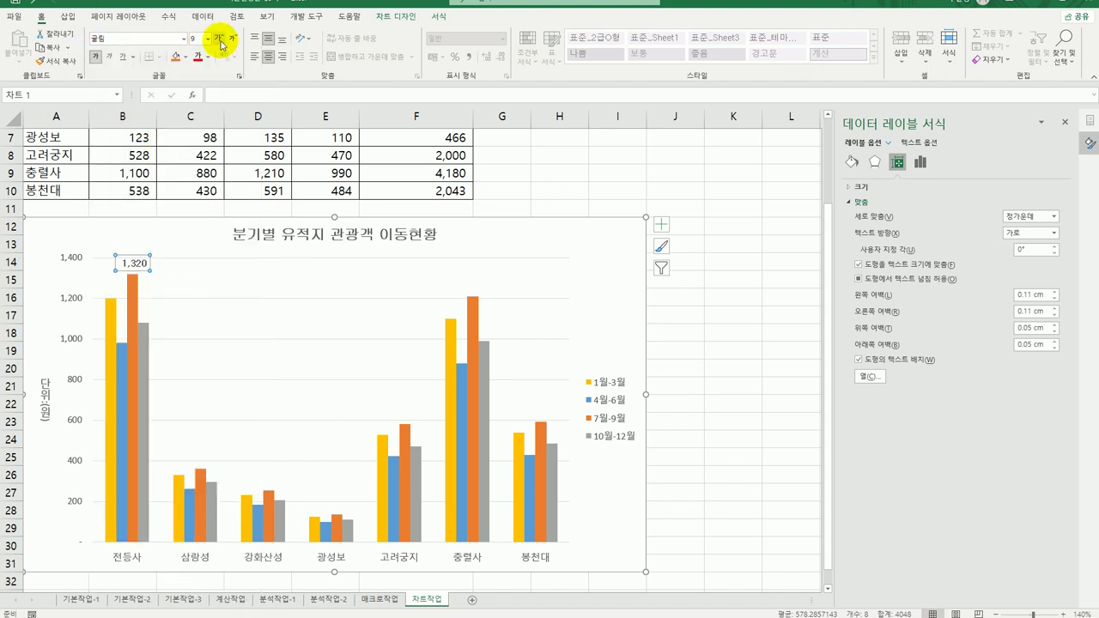
click(208, 39)
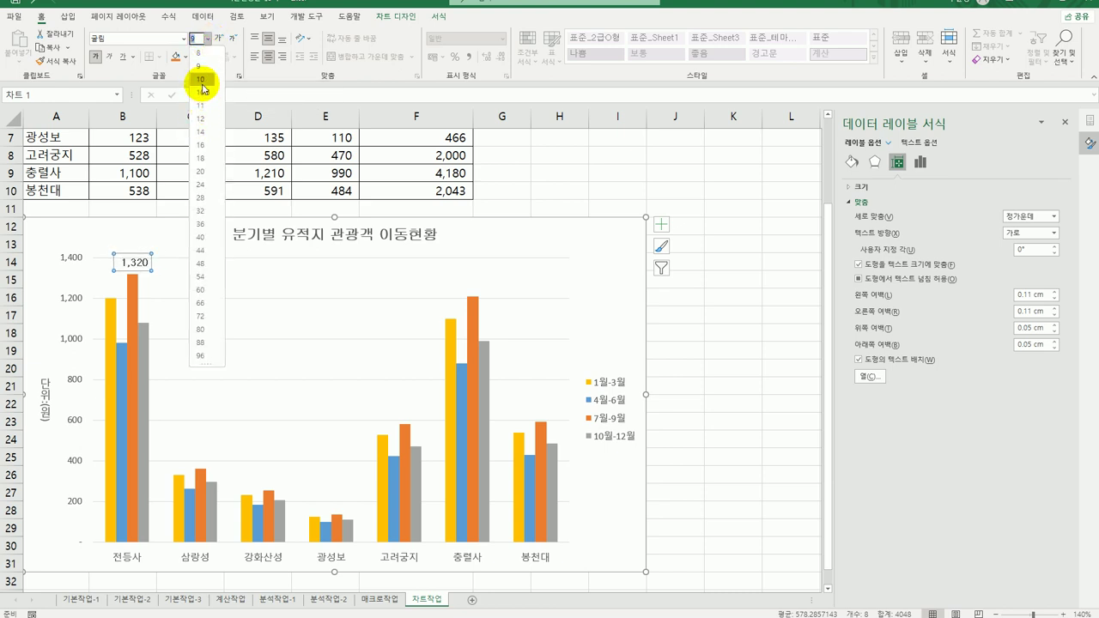
click(203, 80)
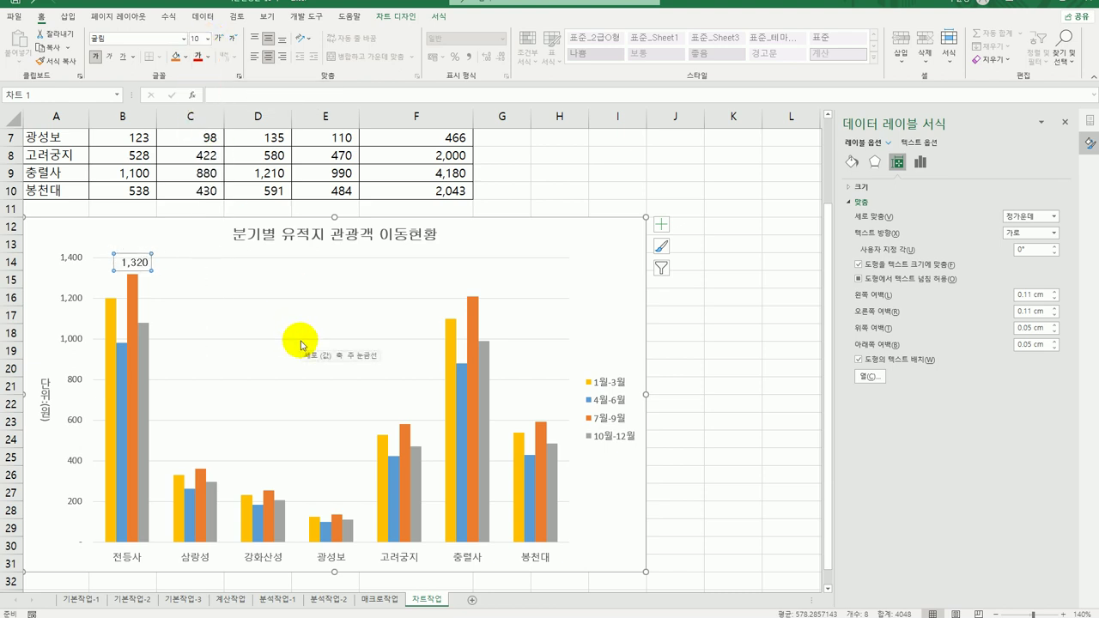
Set the legend position to 위쪽 and give the legend the outer shadow preset 오프셋: 오른쪽 아래.
click(619, 406)
click(883, 219)
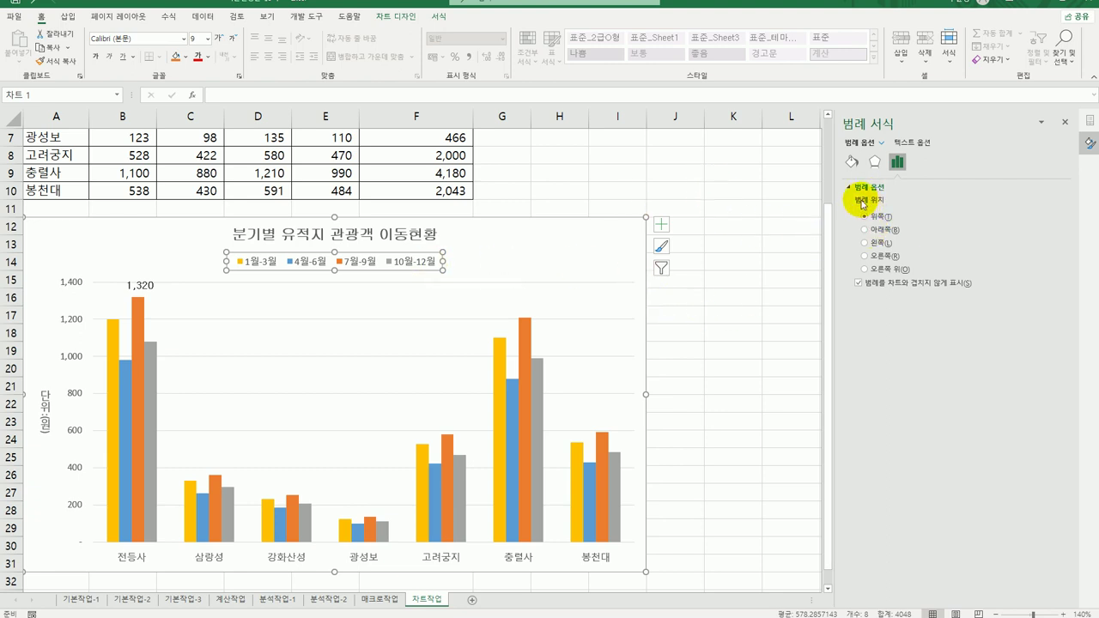
click(874, 163)
click(863, 187)
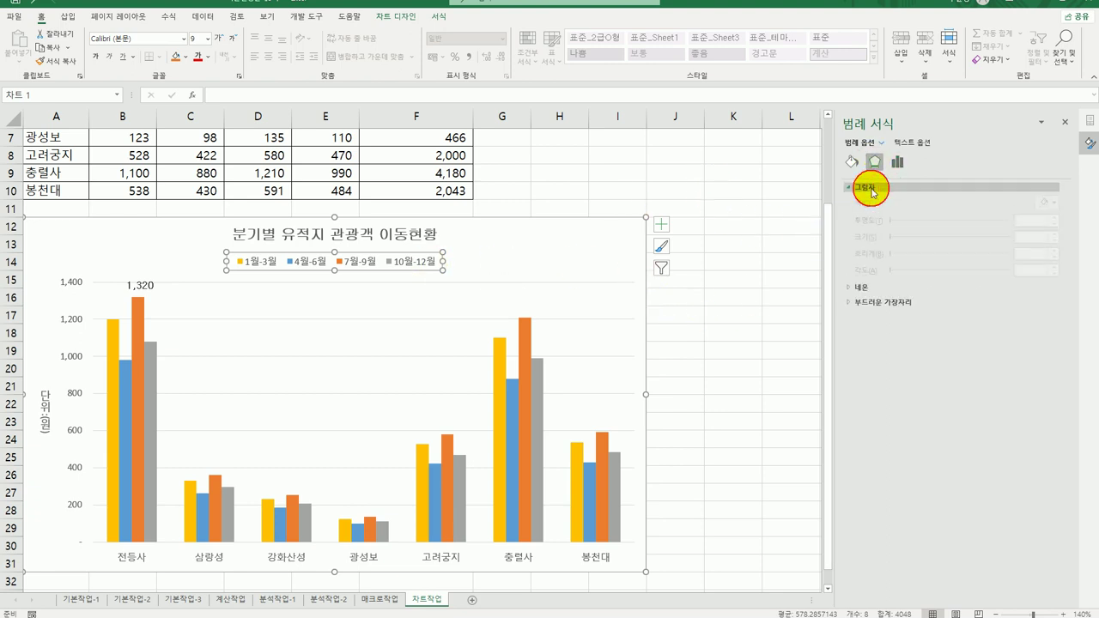
click(1045, 203)
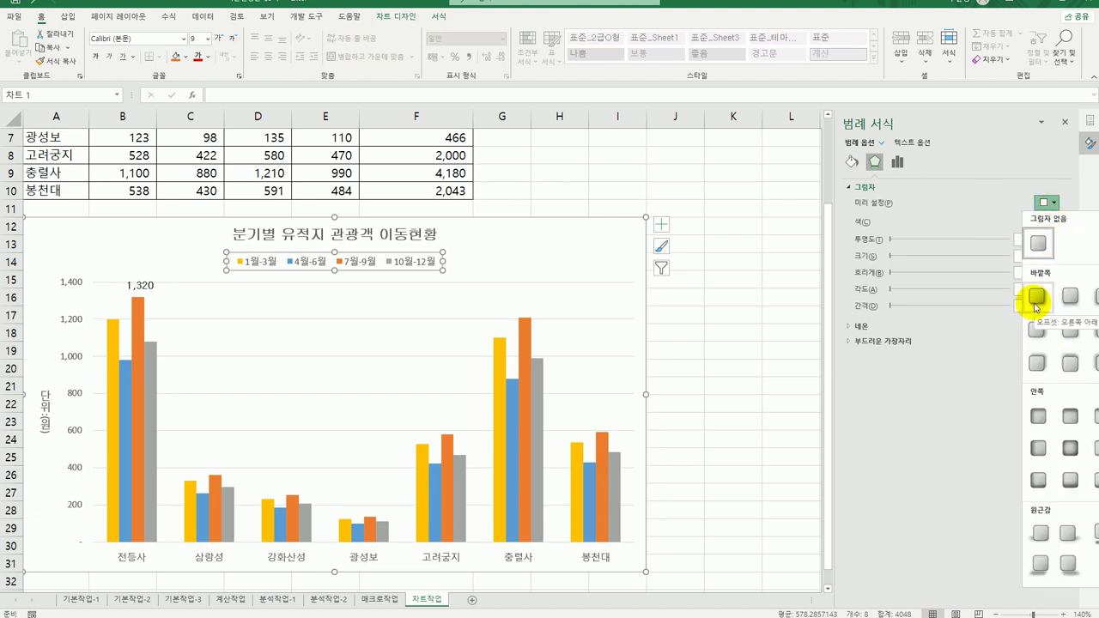
click(1036, 298)
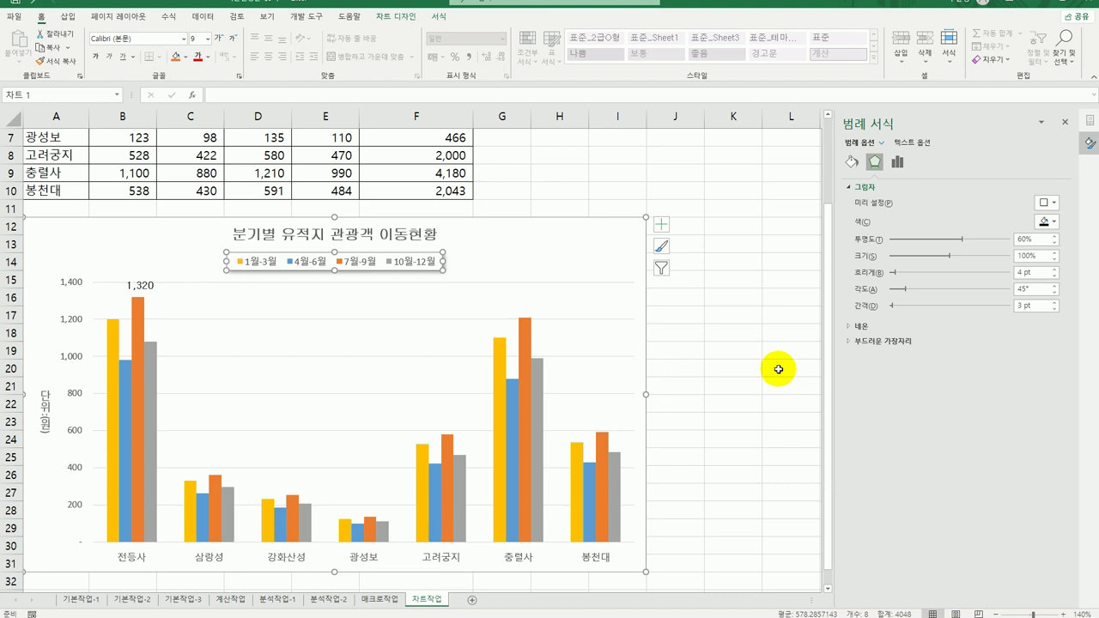
Give the legend a solid white fill and deselect the chart.
click(851, 163)
click(858, 186)
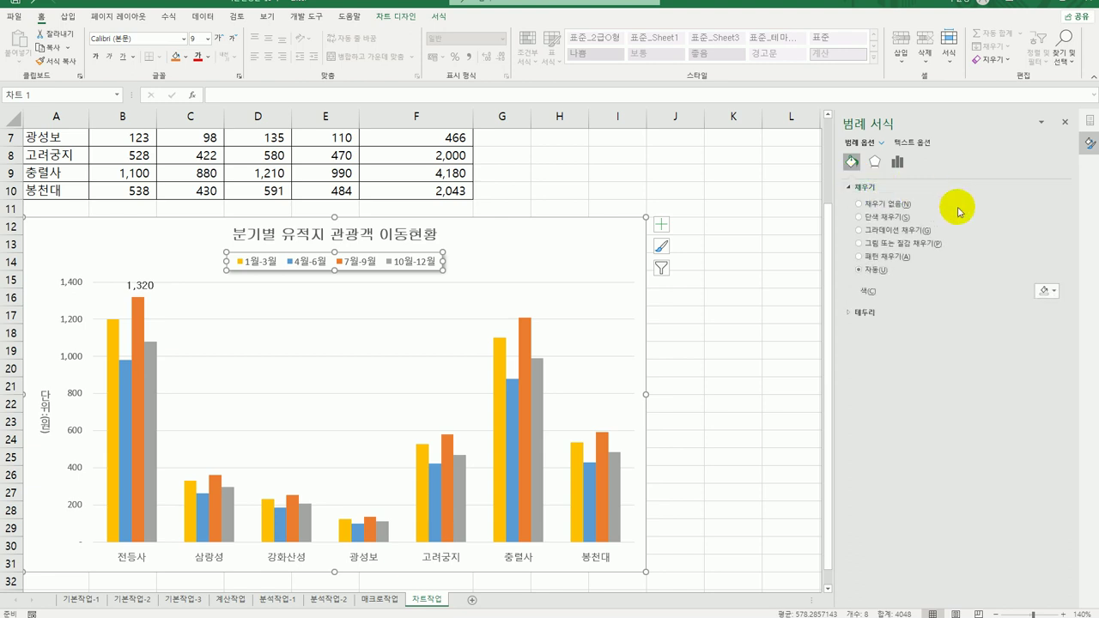
click(871, 217)
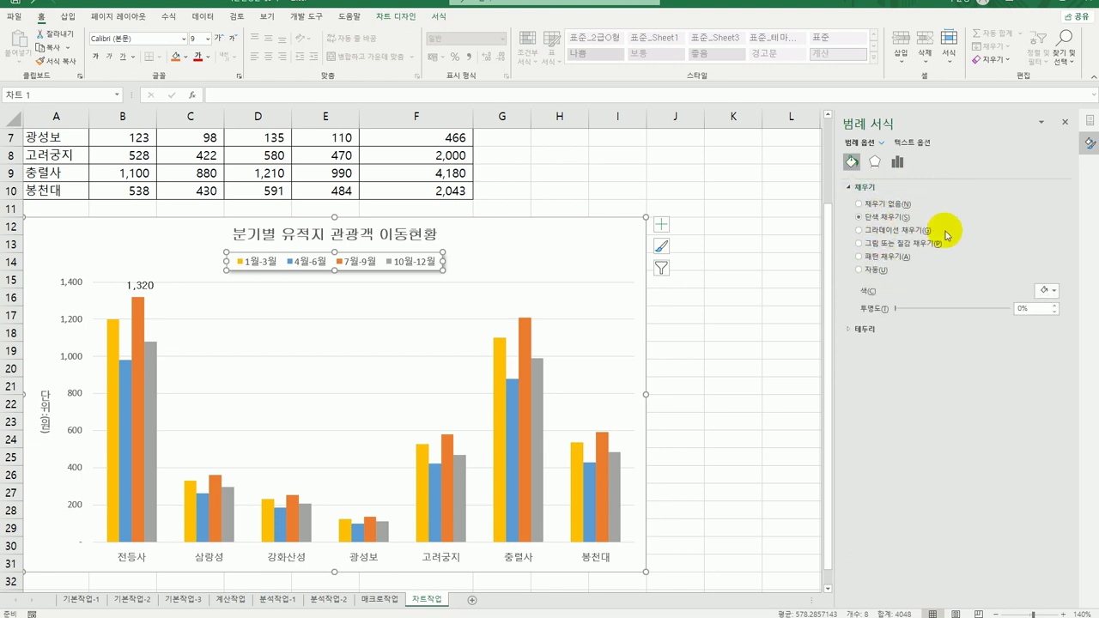
click(1049, 292)
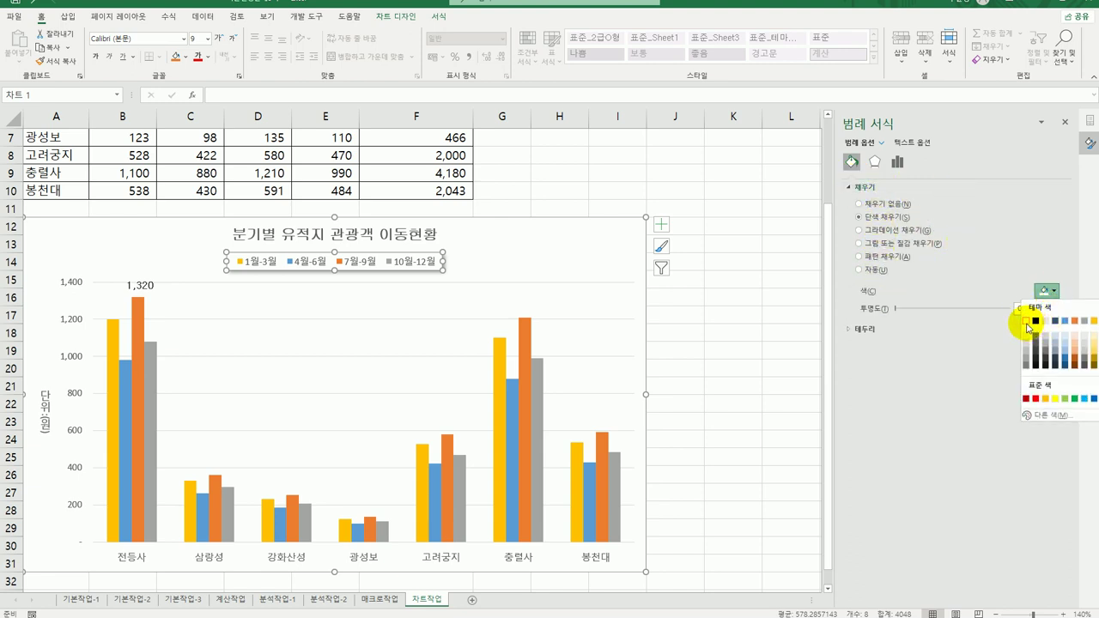
click(1026, 321)
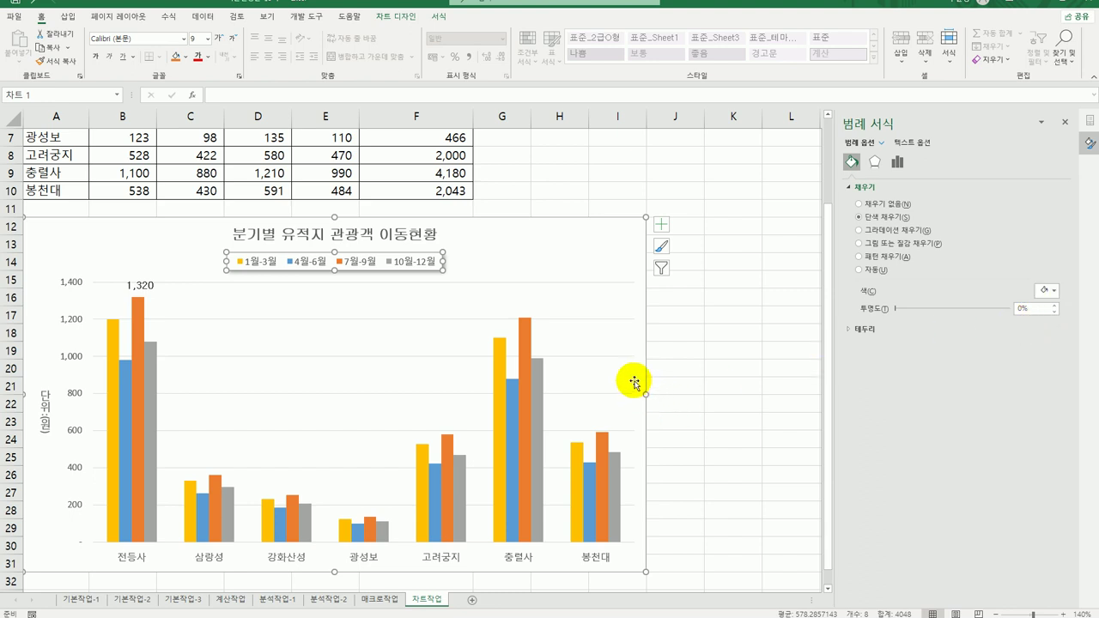
click(694, 371)
scroll(694, 371, down, 1)
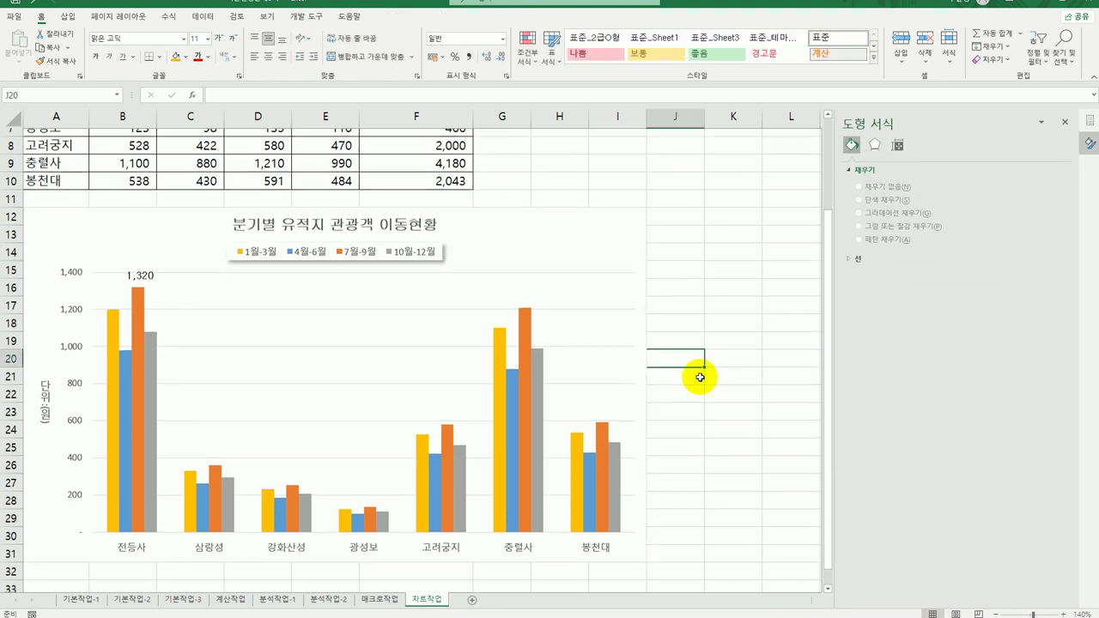